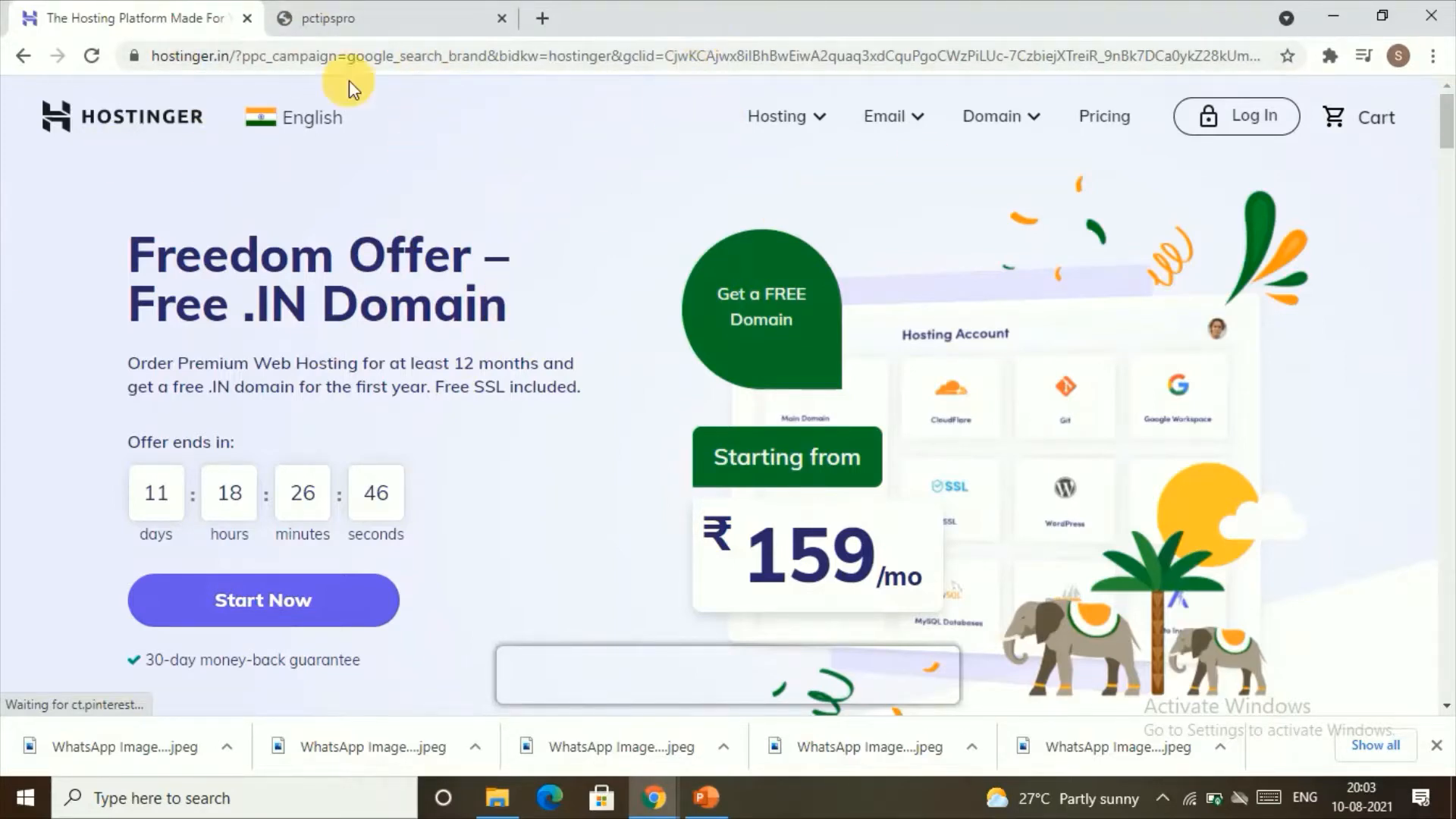
Step: Compare the web hosting plans and add the Premium Web Hosting plan to the cart
scroll(285, 342, "down", 3)
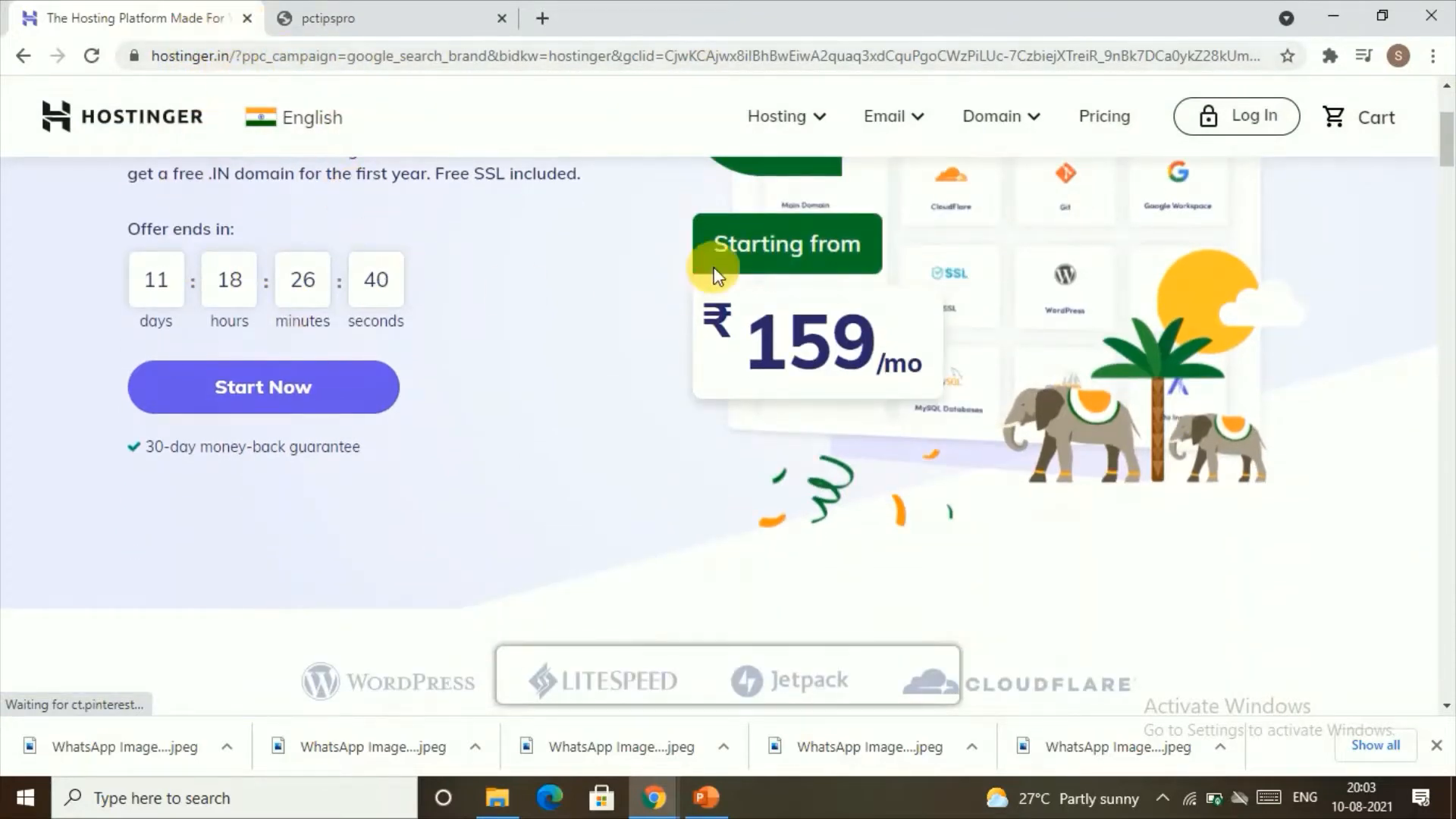
scroll(709, 269, "down", 3)
scroll(710, 269, "down", 7)
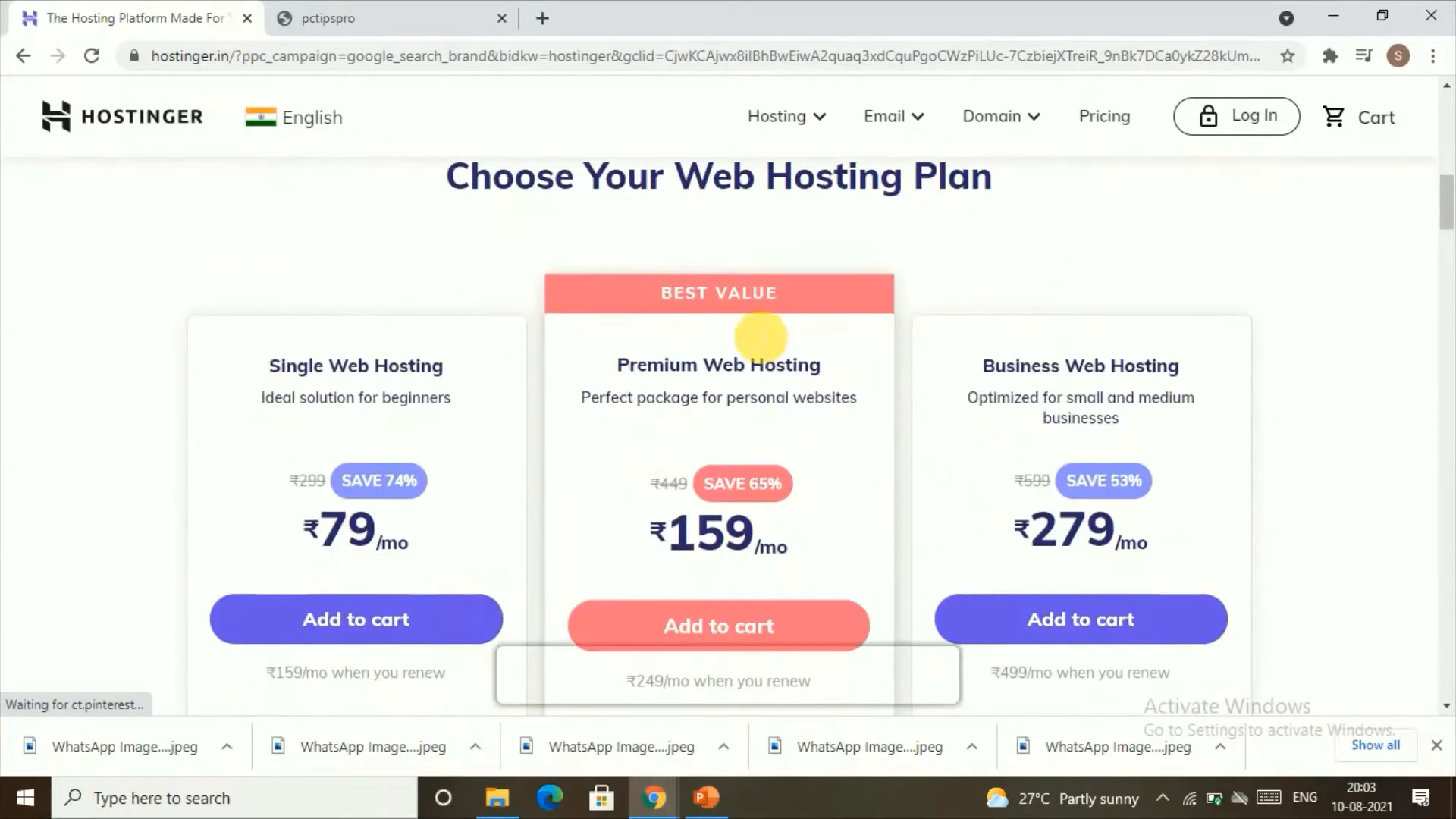
scroll(756, 336, "down", 4)
scroll(721, 374, "up", 6)
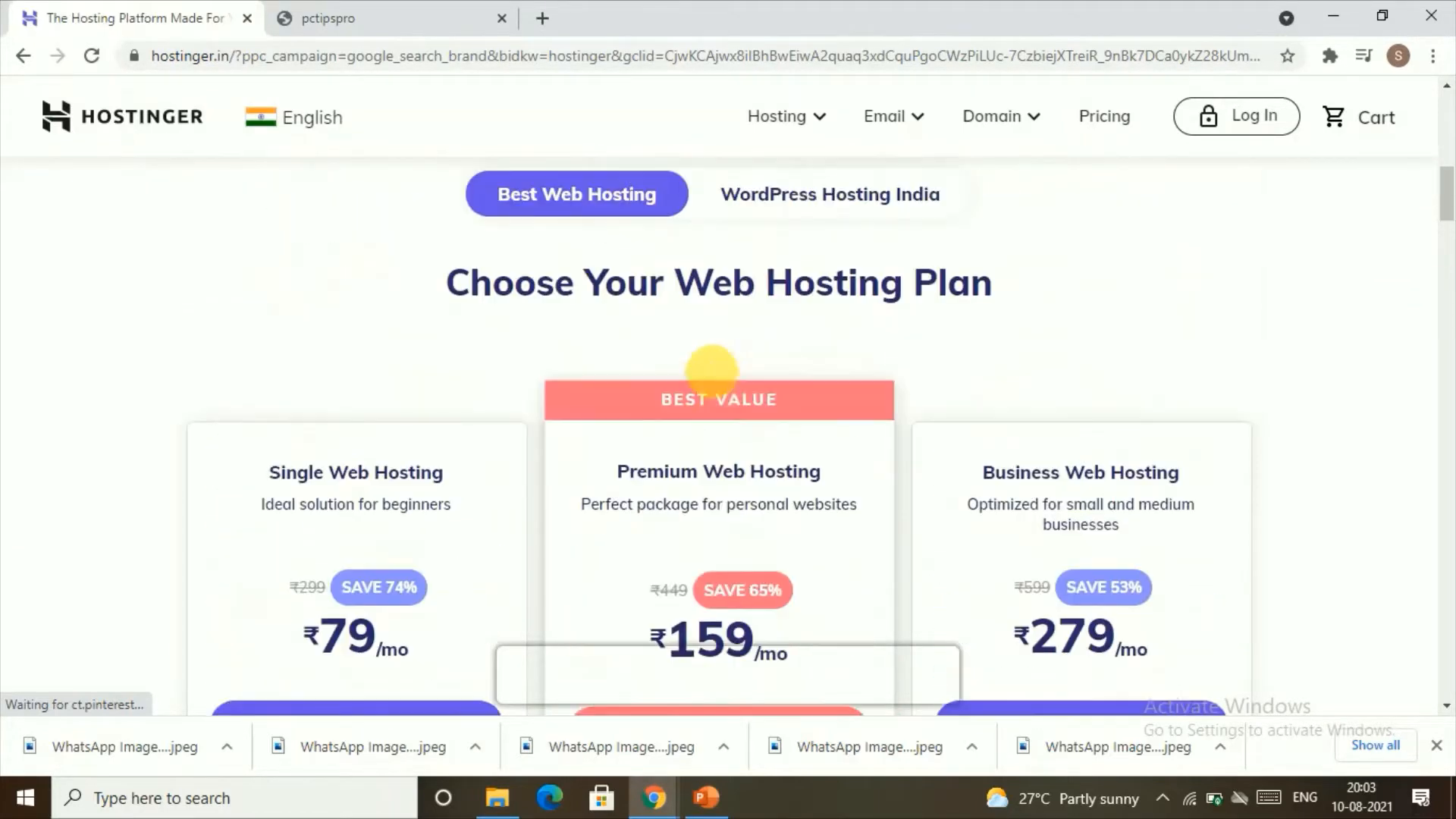
scroll(718, 401, "down", 1)
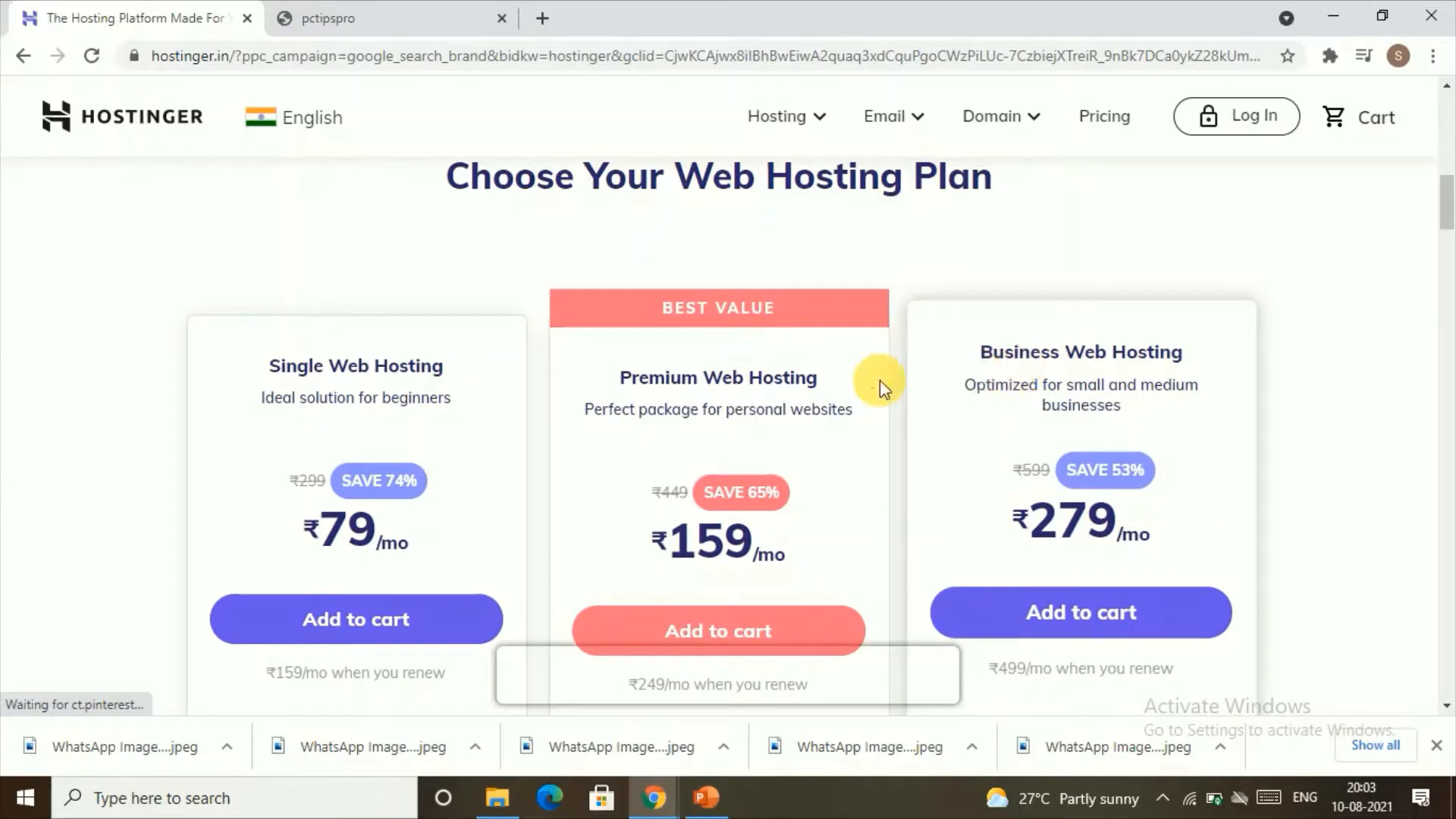
scroll(603, 410, "down", 3)
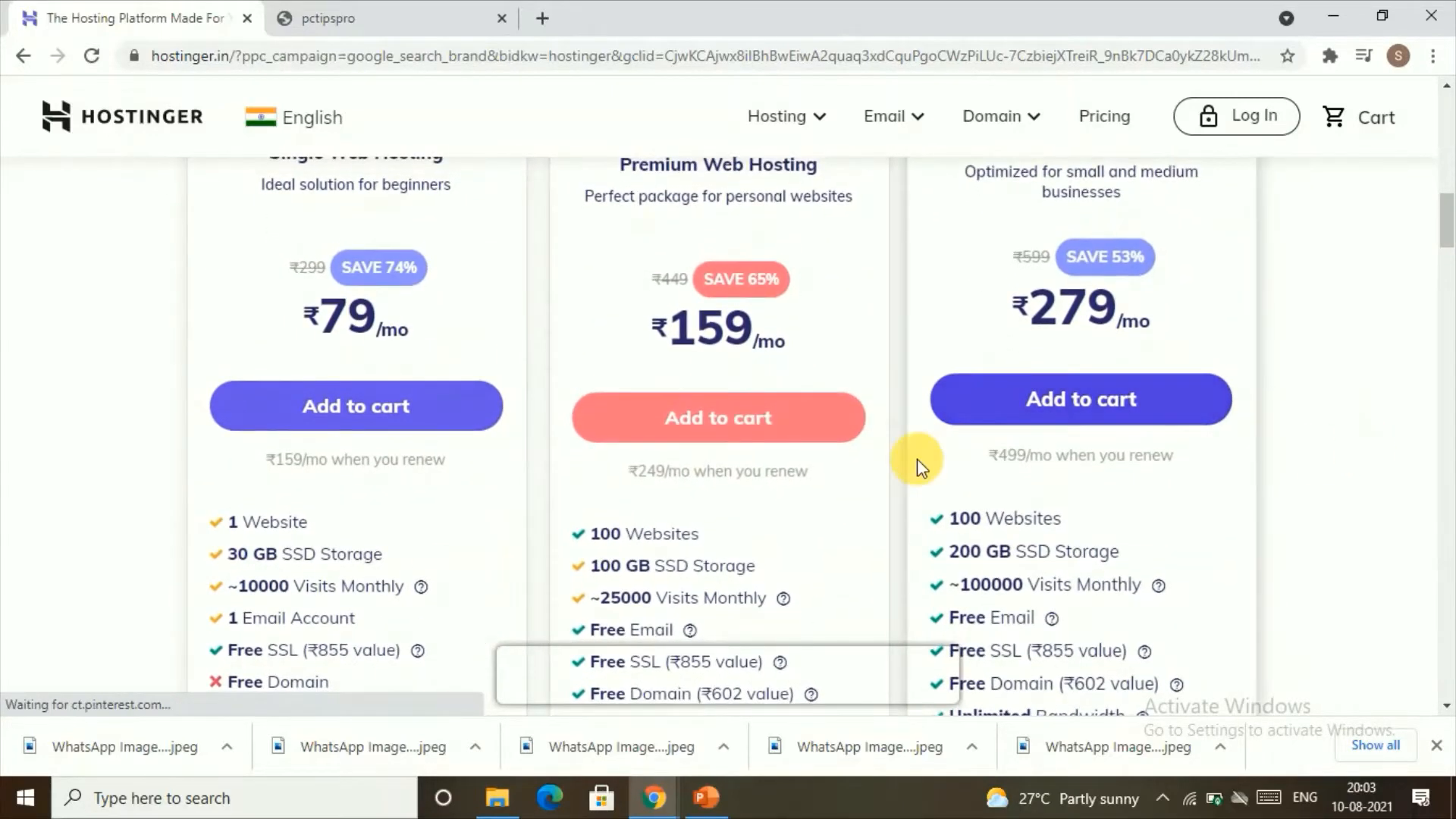
scroll(342, 531, "down", 3)
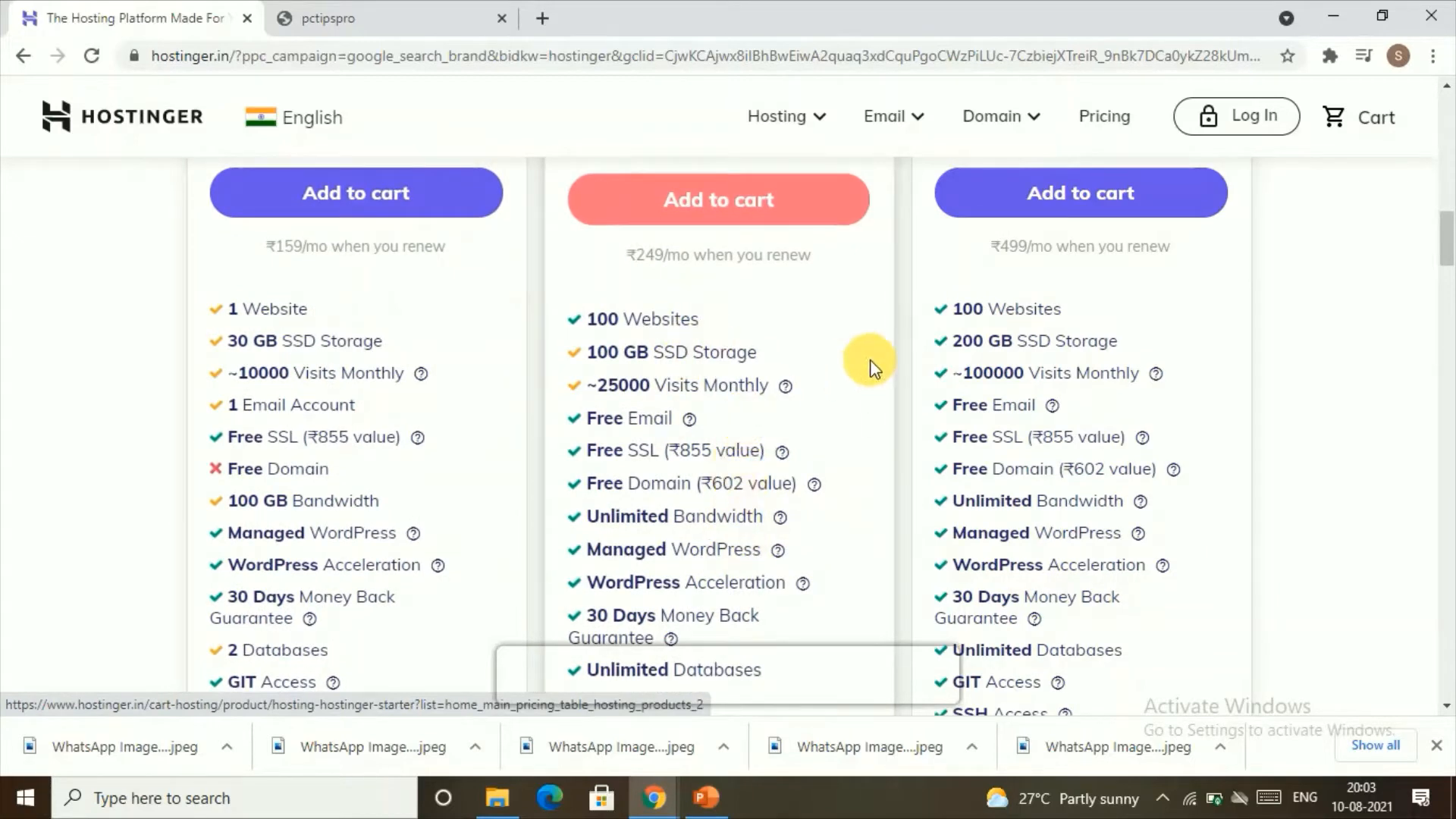
scroll(1019, 474, "up", 2)
scroll(1020, 474, "up", 3)
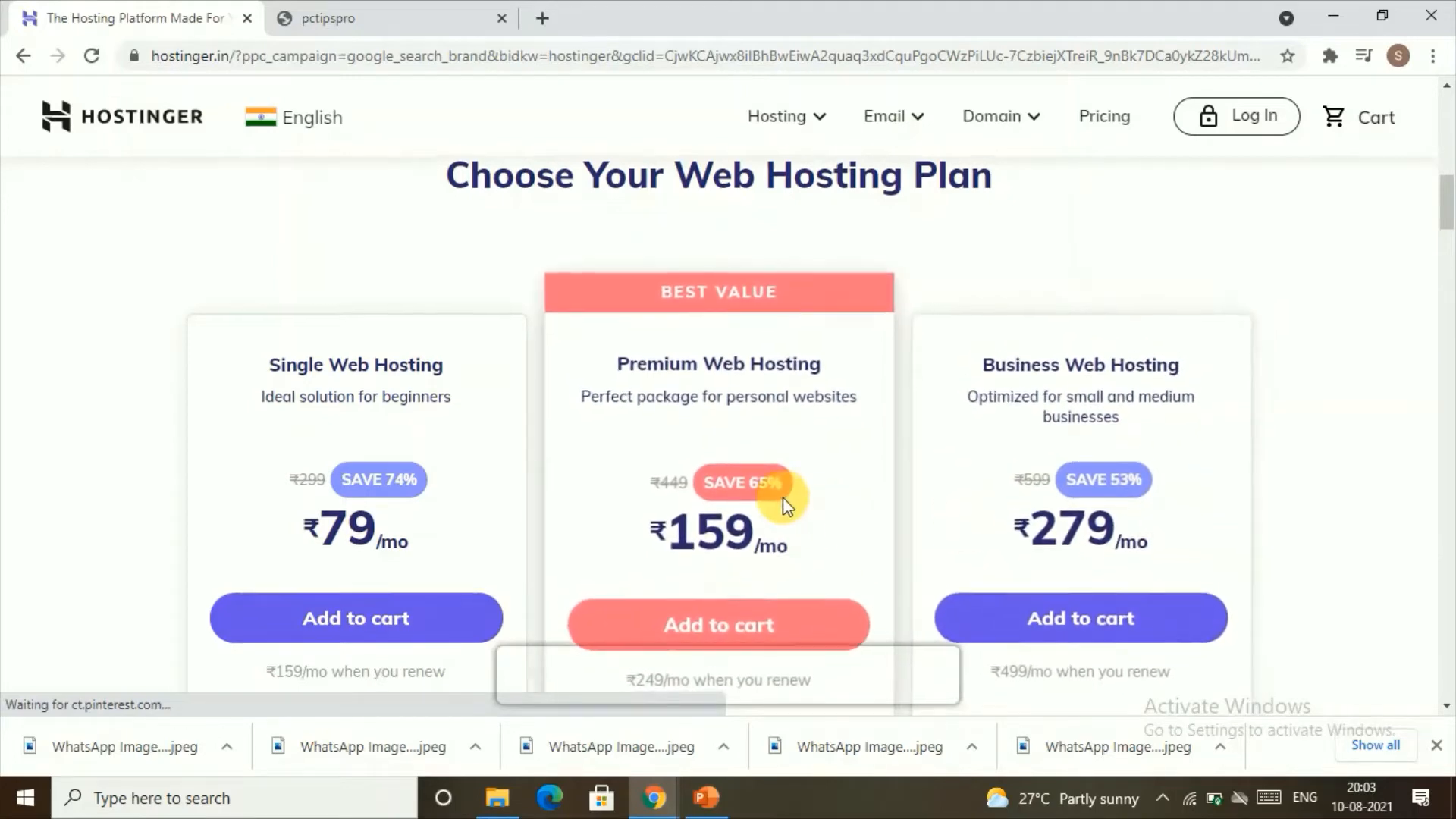
scroll(698, 492, "down", 1)
left_click(728, 546)
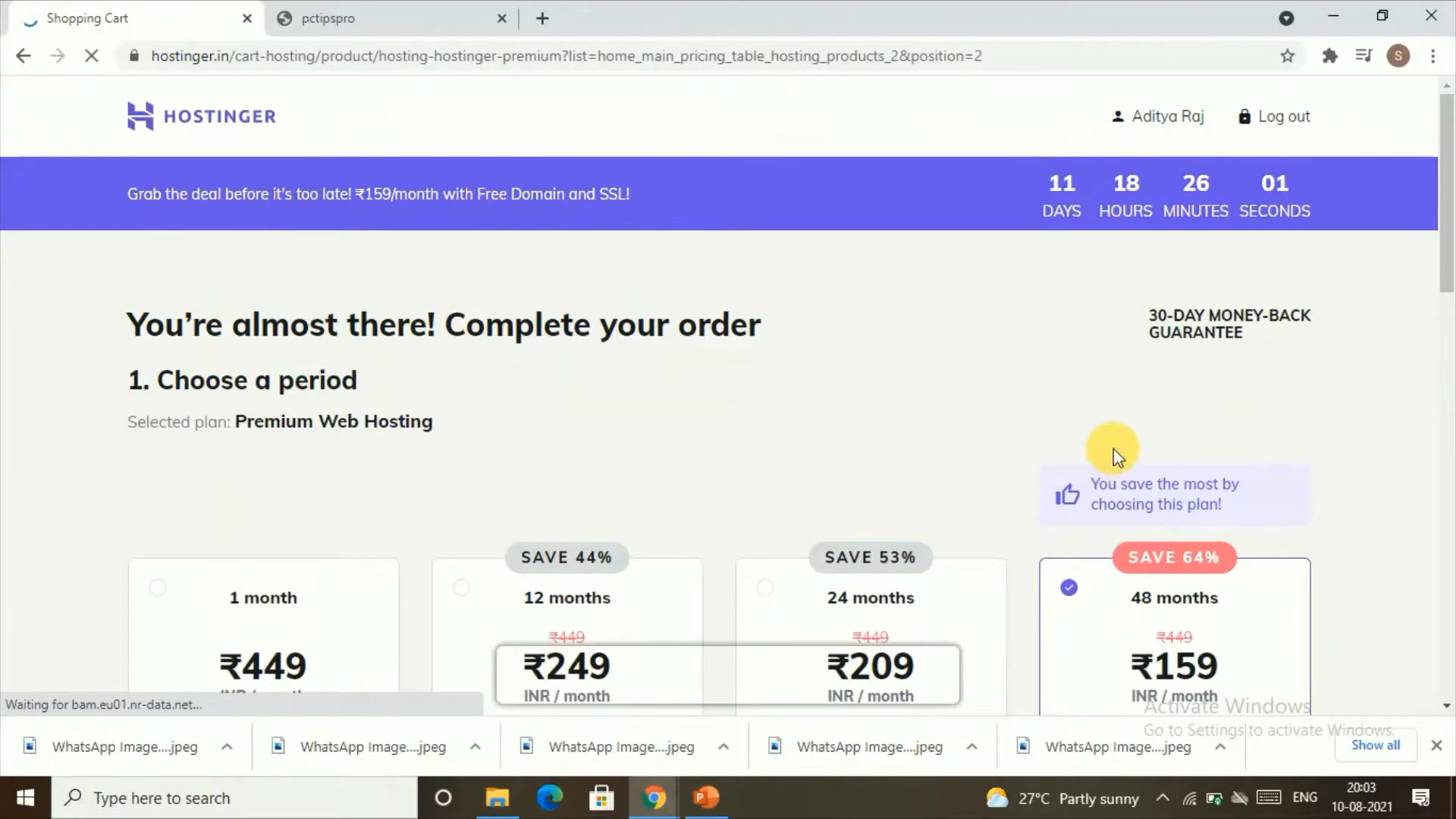
Step: Review the Premium Web Hosting order and submit it for payment with the 48 months period and Credit Card
scroll(1094, 233, "down", 1)
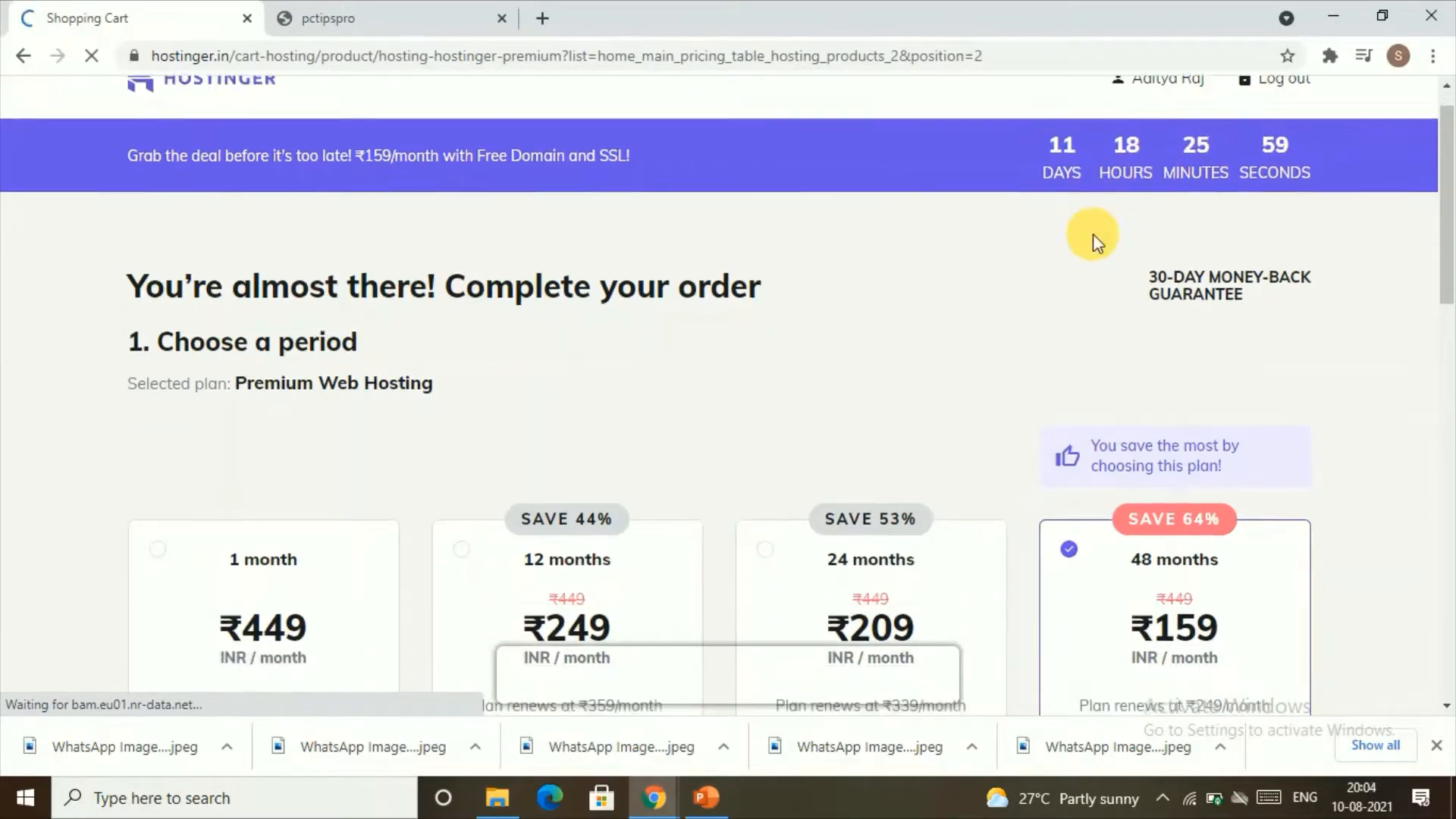
scroll(1094, 234, "down", 1)
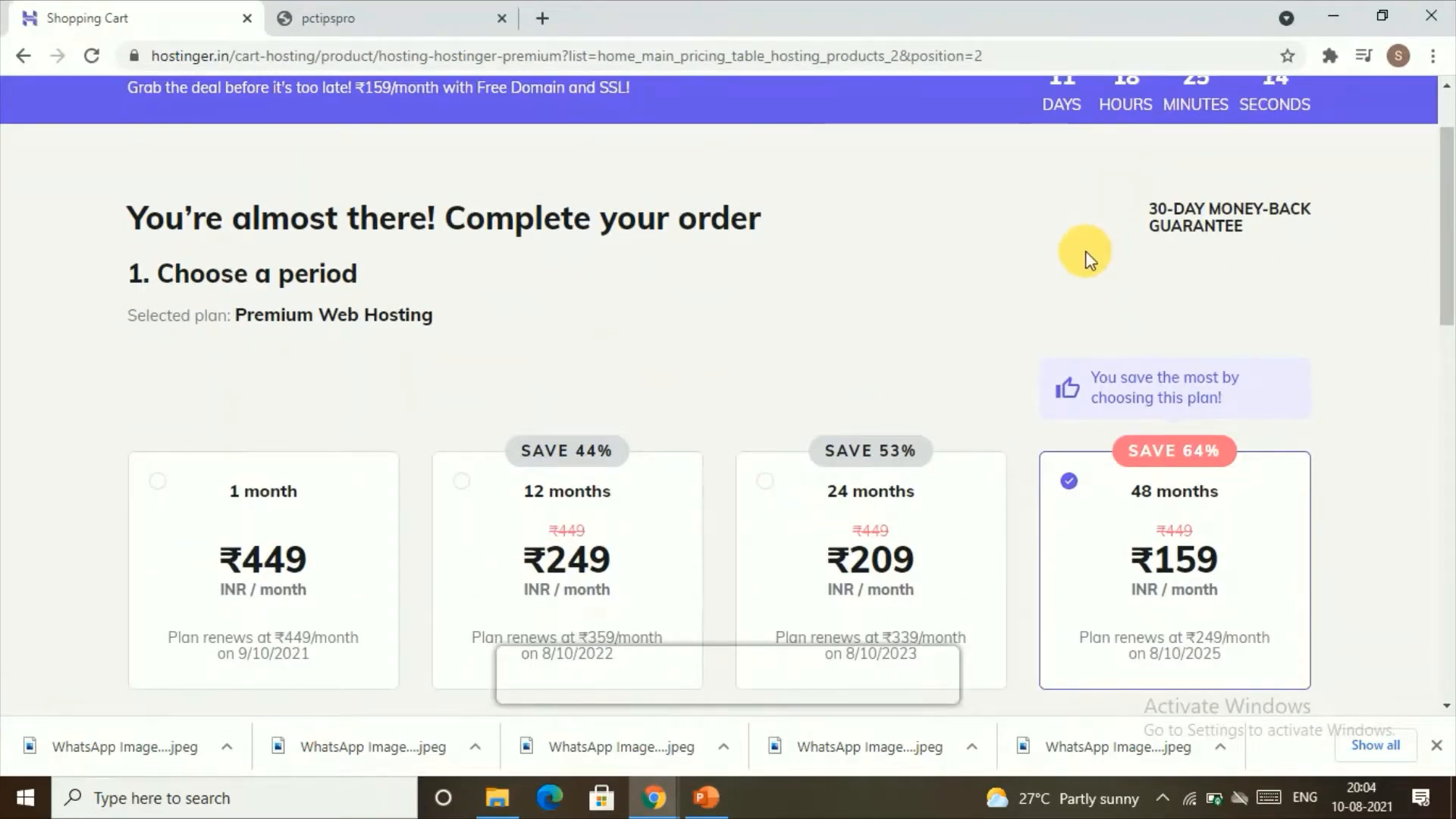
scroll(963, 326, "down", 1)
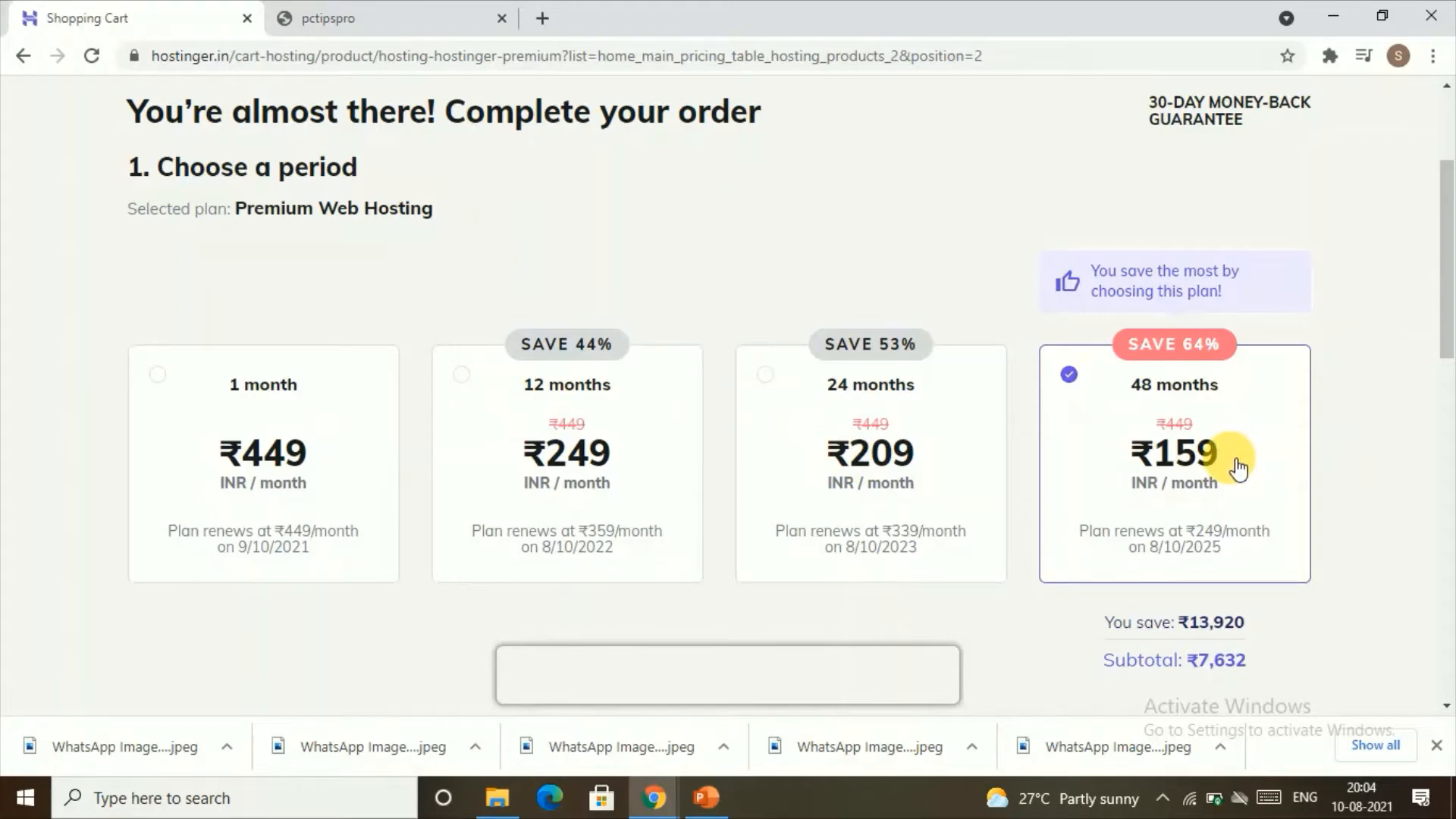
scroll(1238, 468, "down", 5)
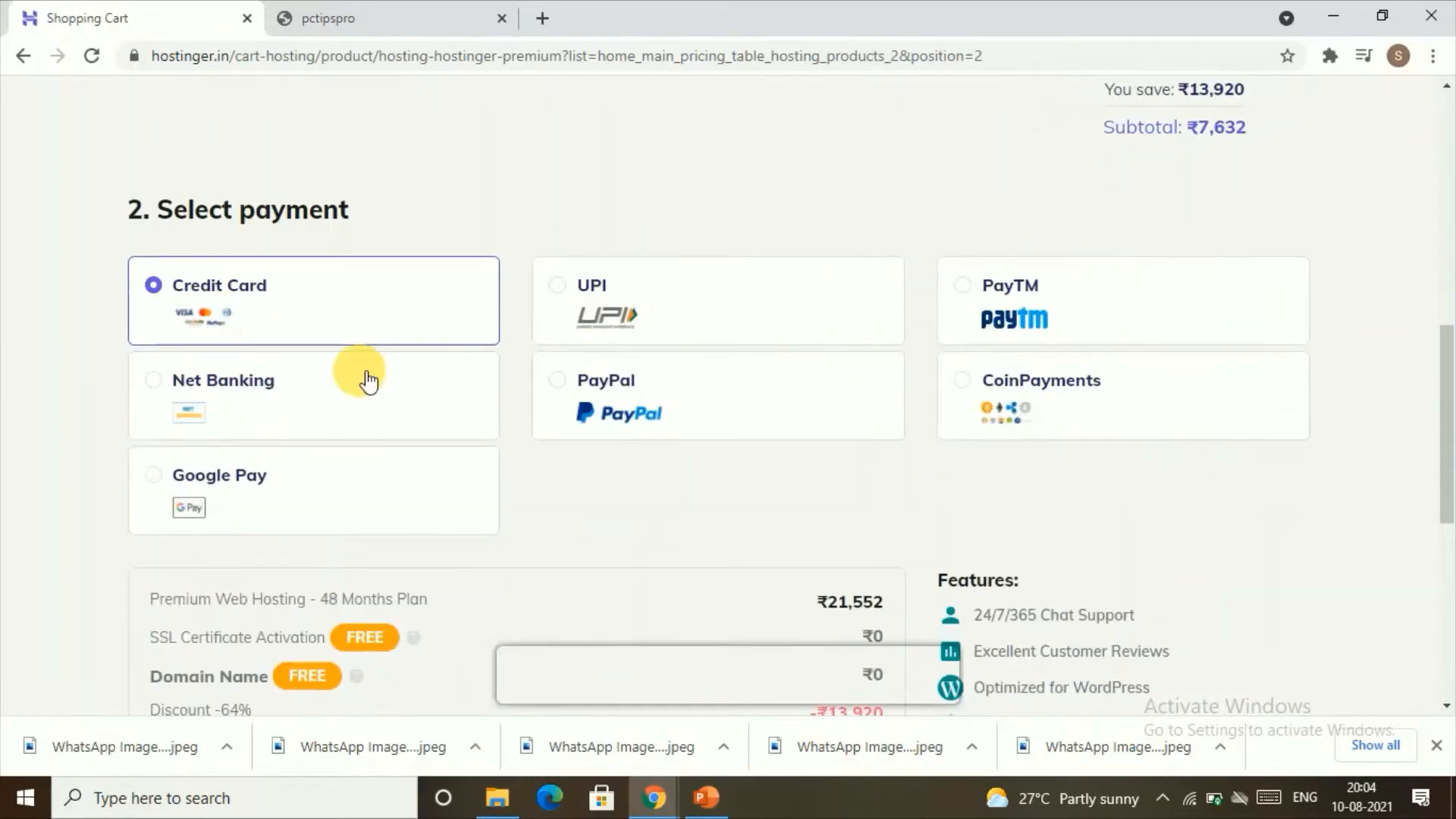
scroll(364, 364, "down", 1)
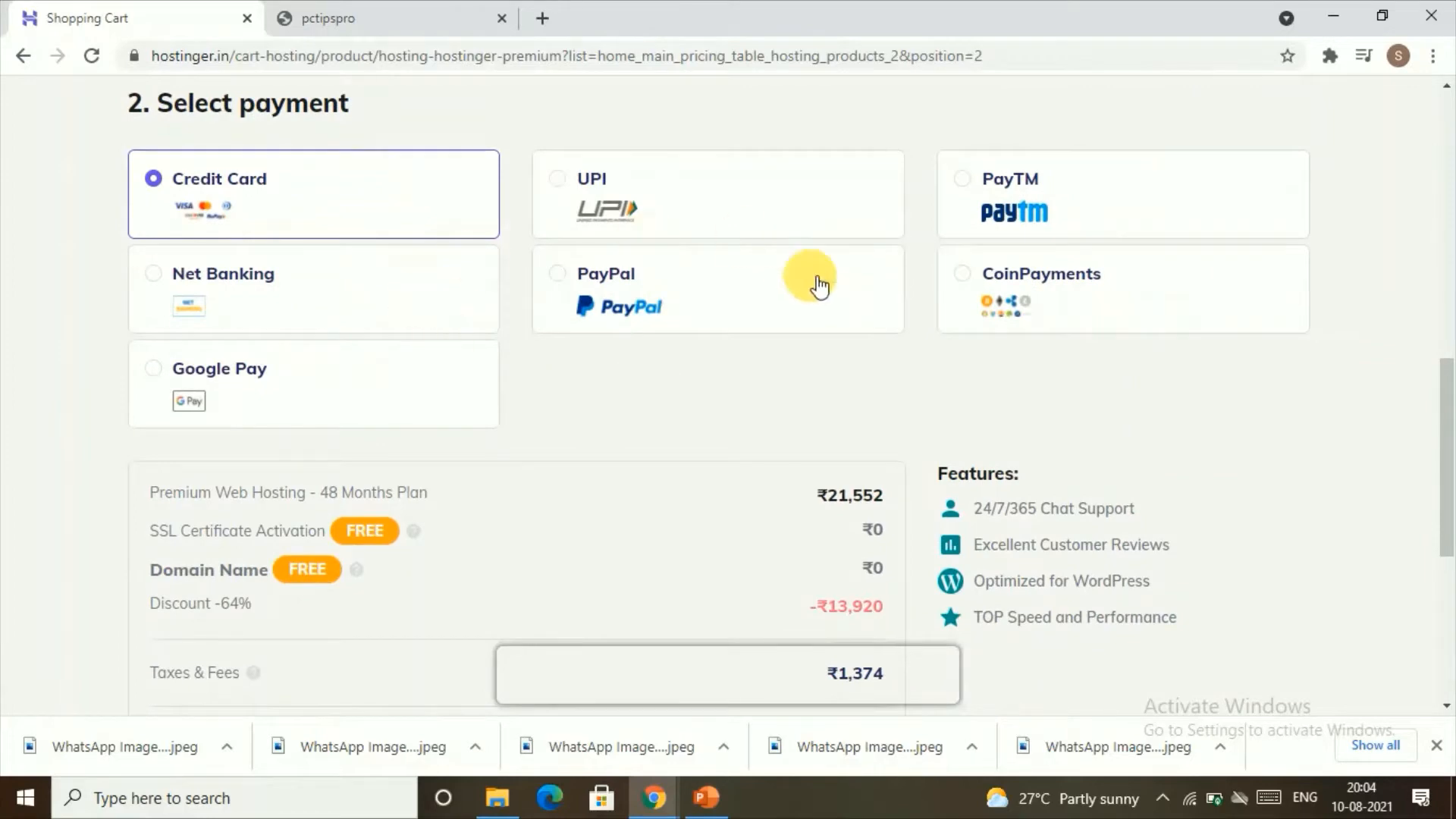
scroll(819, 286, "down", 2)
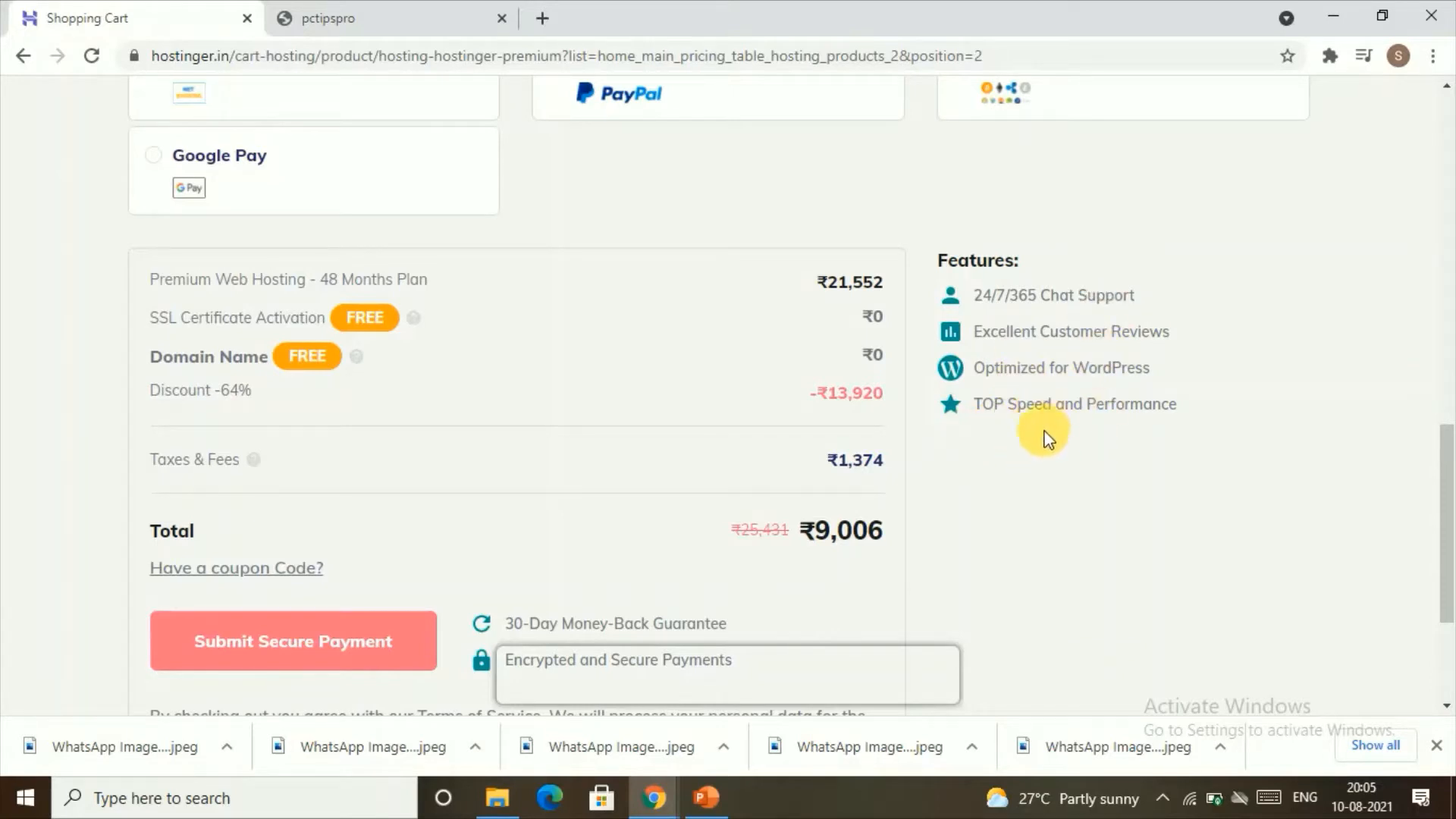
scroll(907, 477, "down", 1)
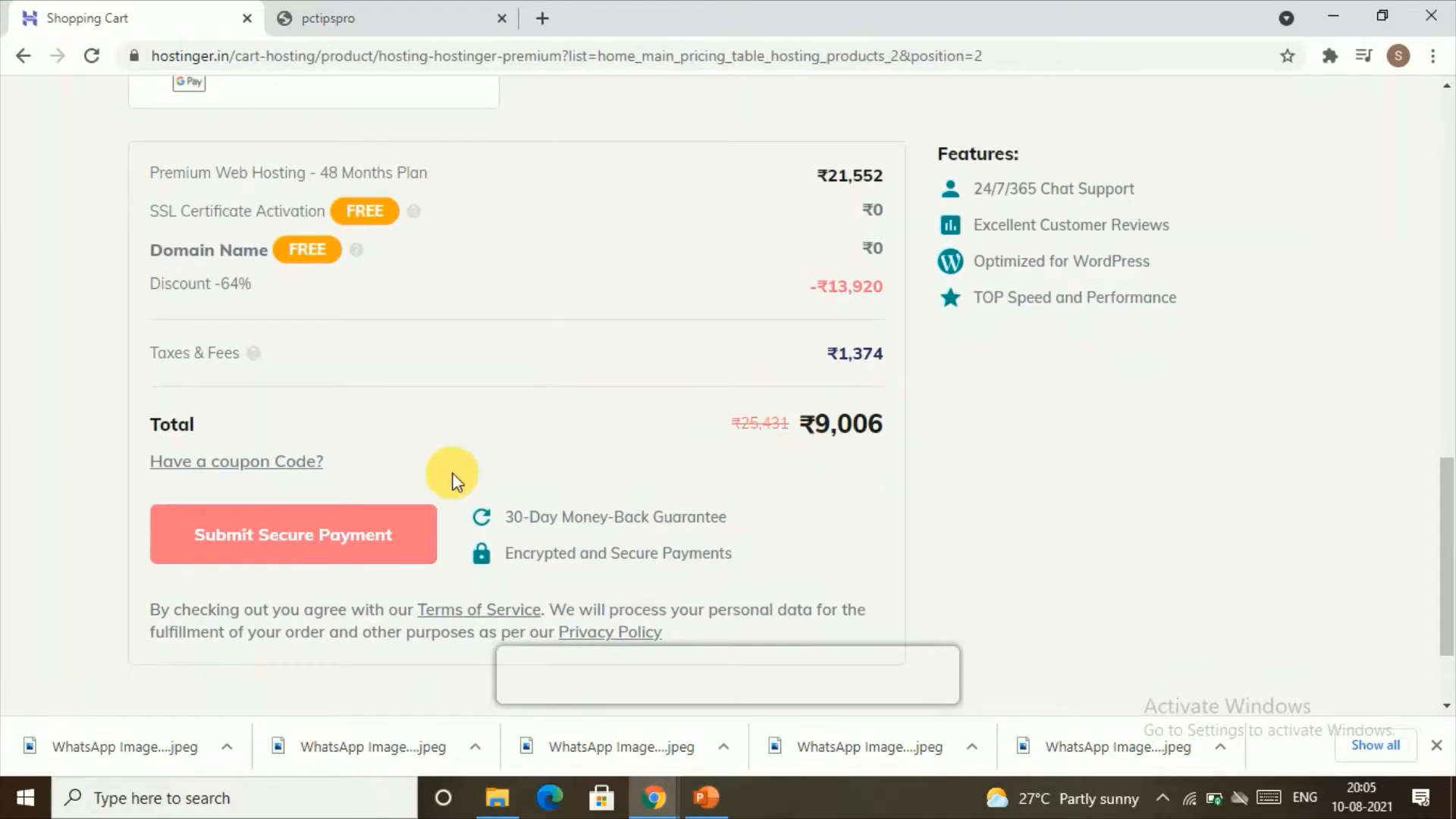
scroll(453, 479, "down", 1)
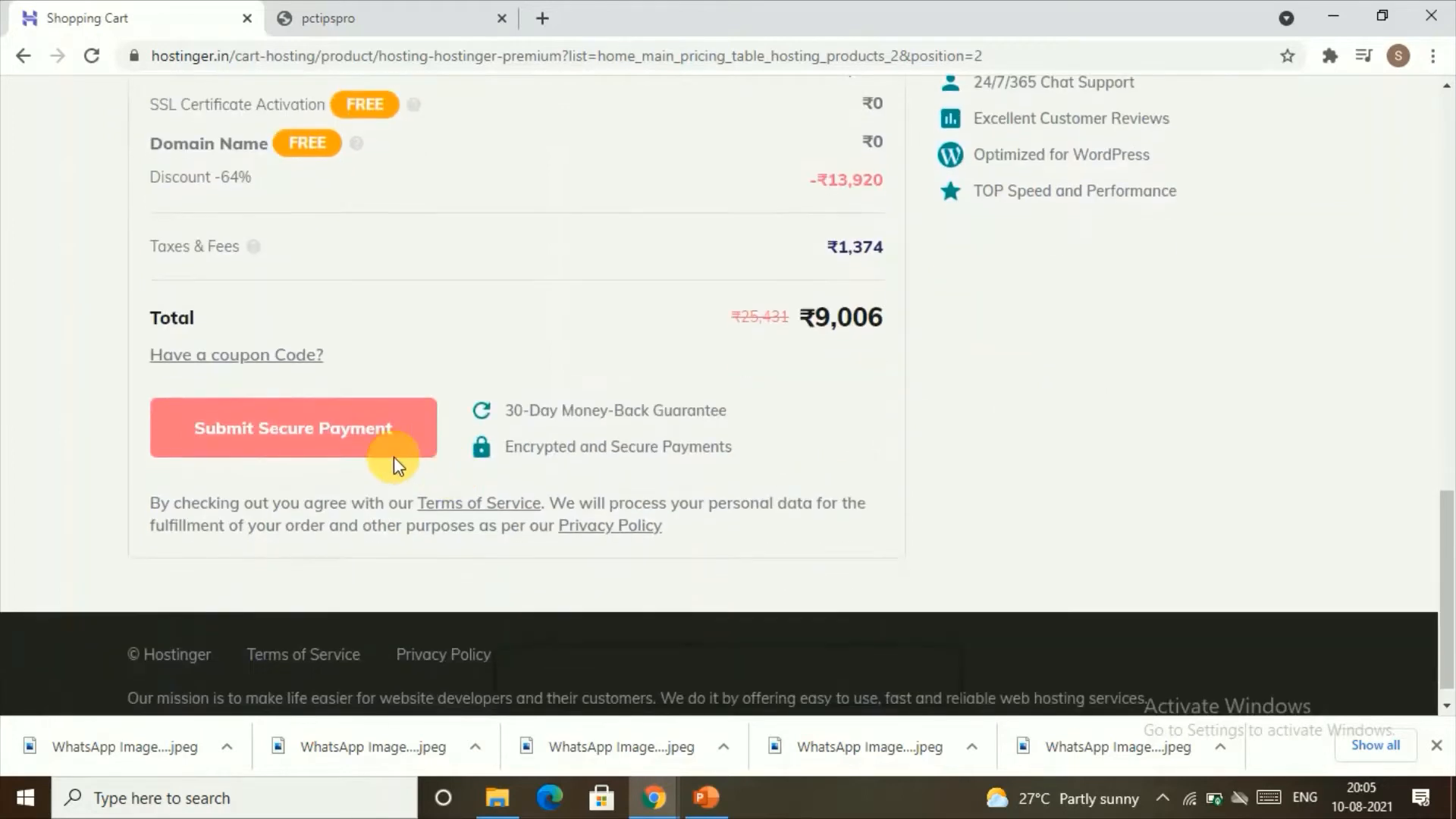
left_click(322, 429)
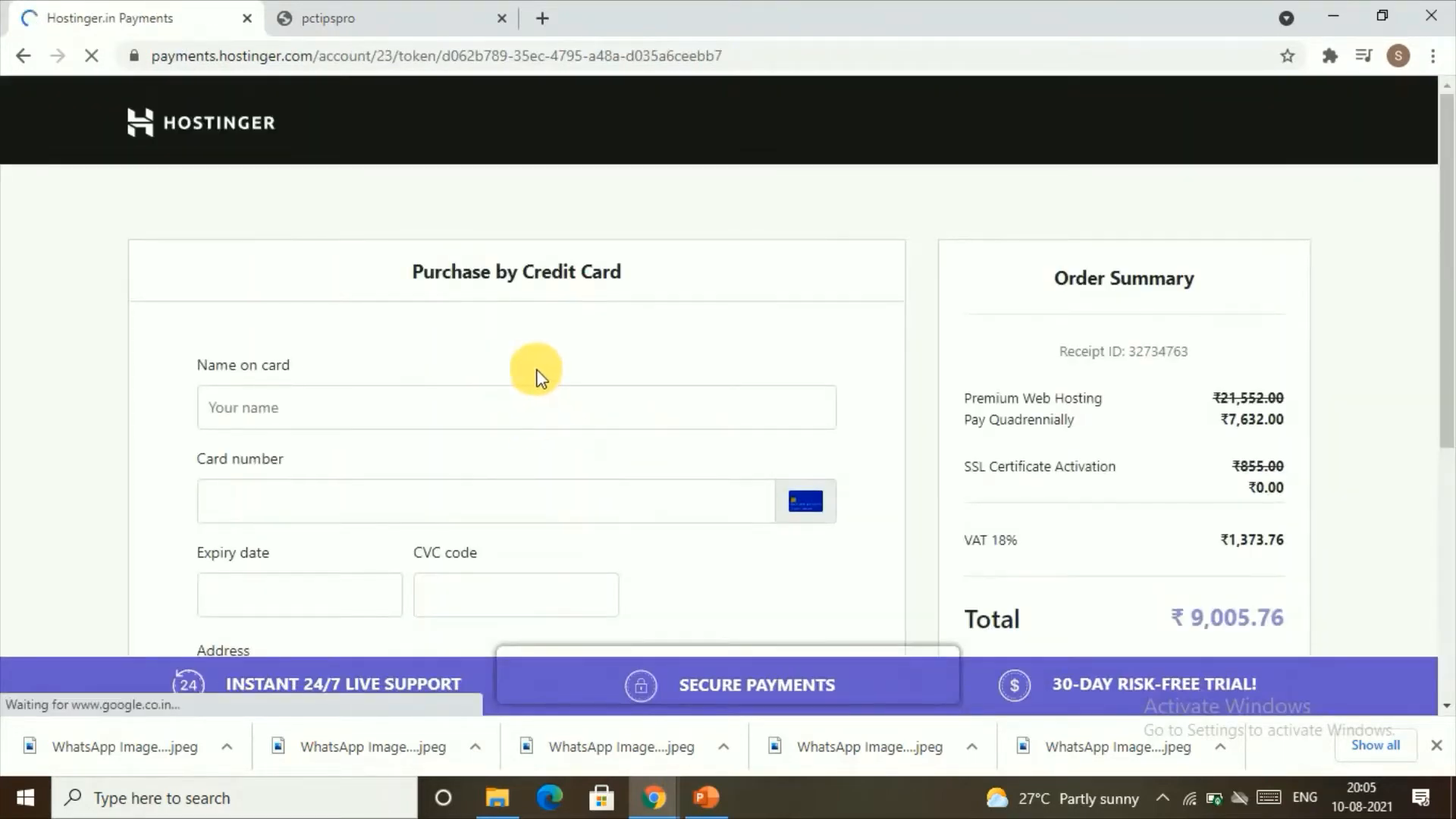
Step: Examine the credit card payment form's required fields and the order summary
scroll(751, 341, "down", 3)
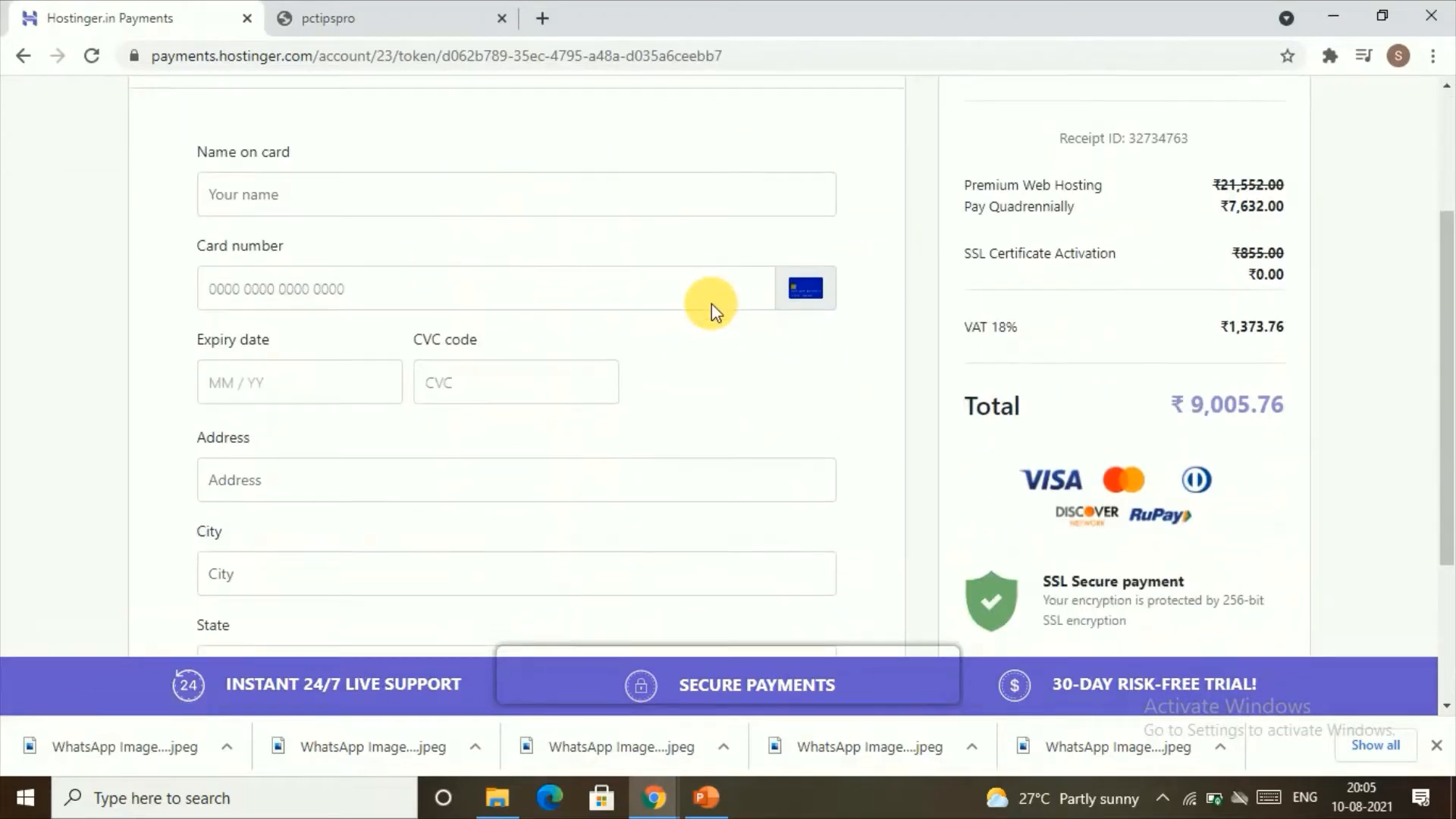
scroll(1199, 300, "down", 3)
scroll(1198, 298, "up", 5)
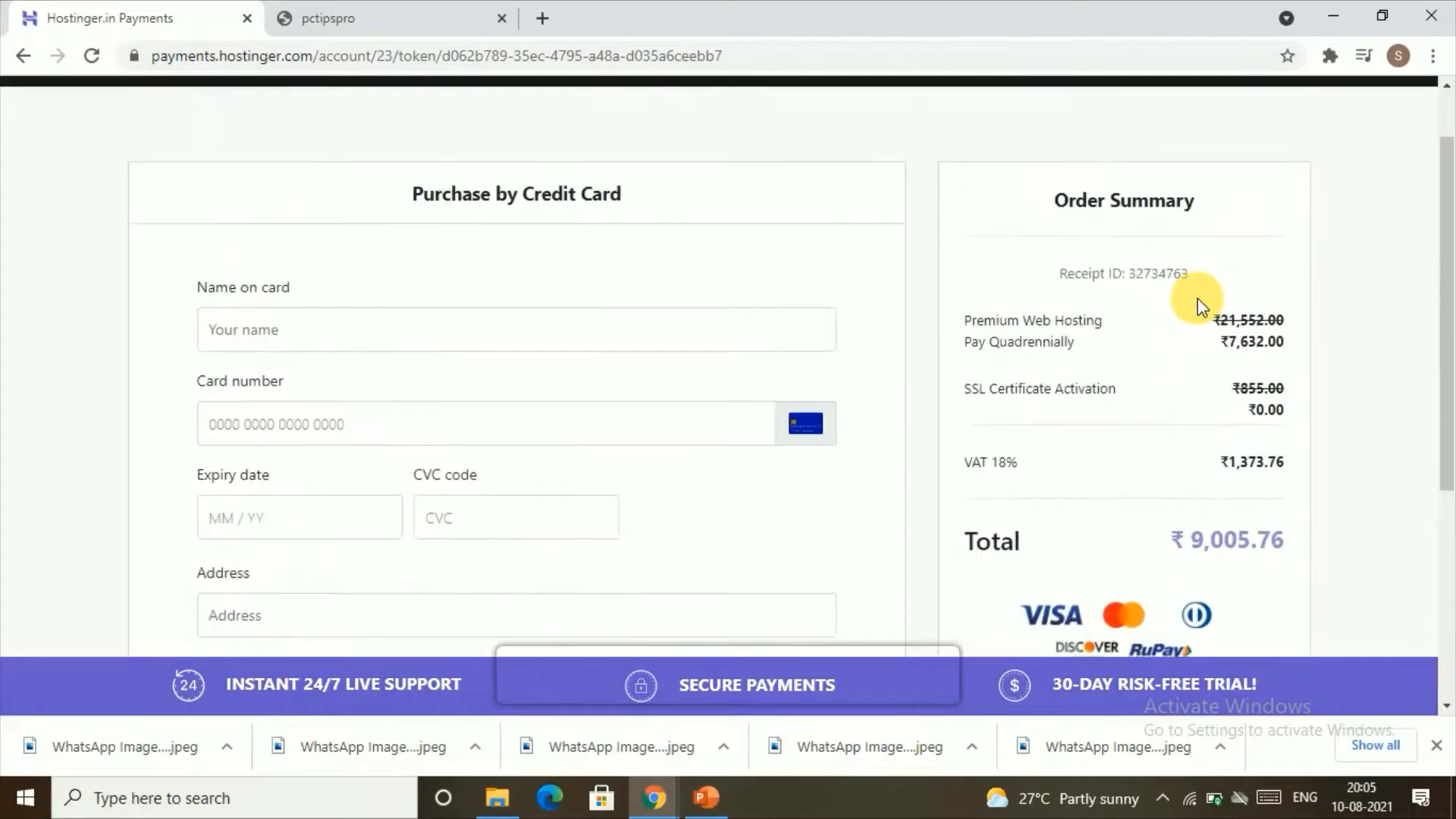
scroll(1198, 298, "up", 1)
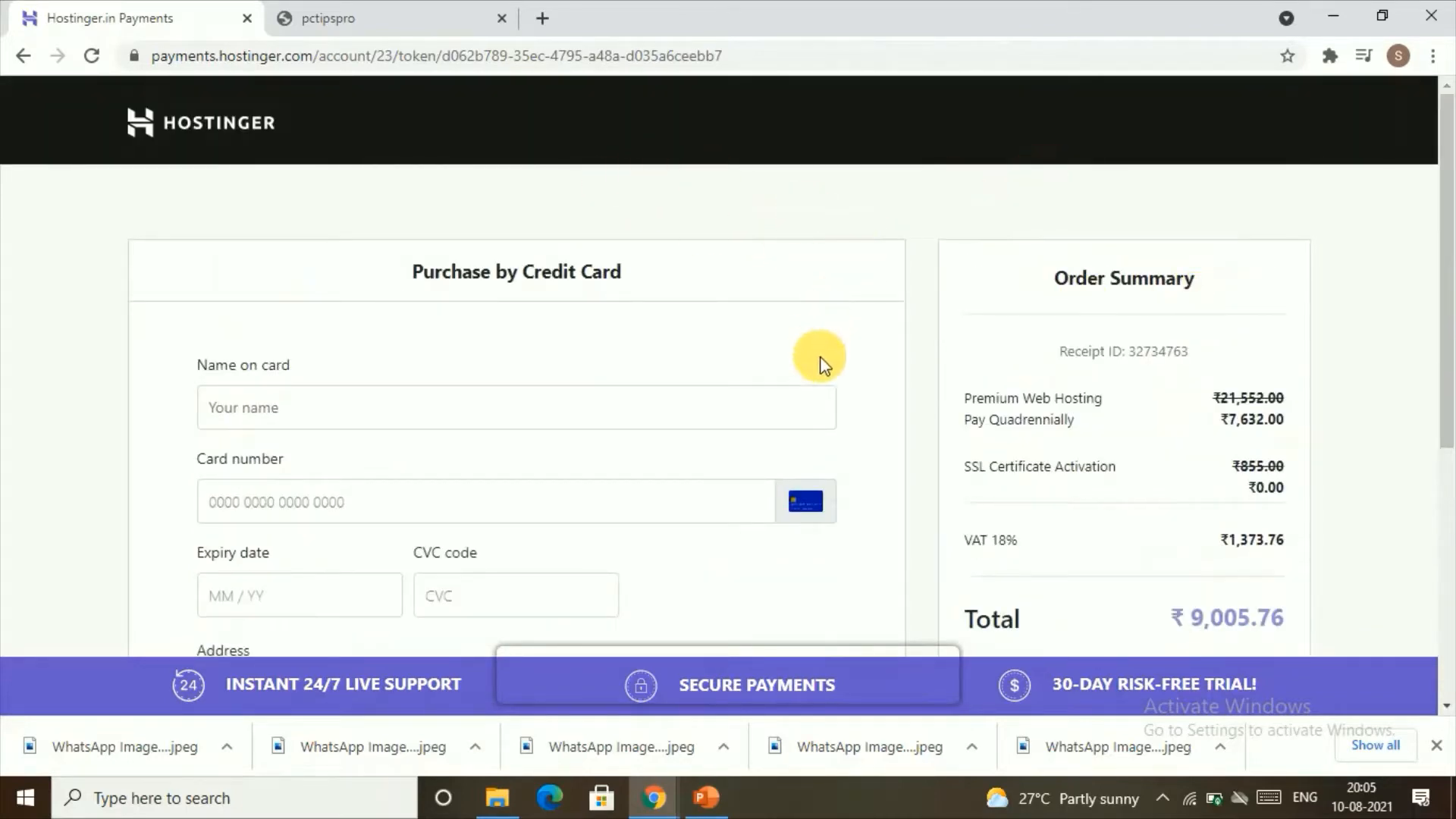
scroll(815, 407, "down", 1)
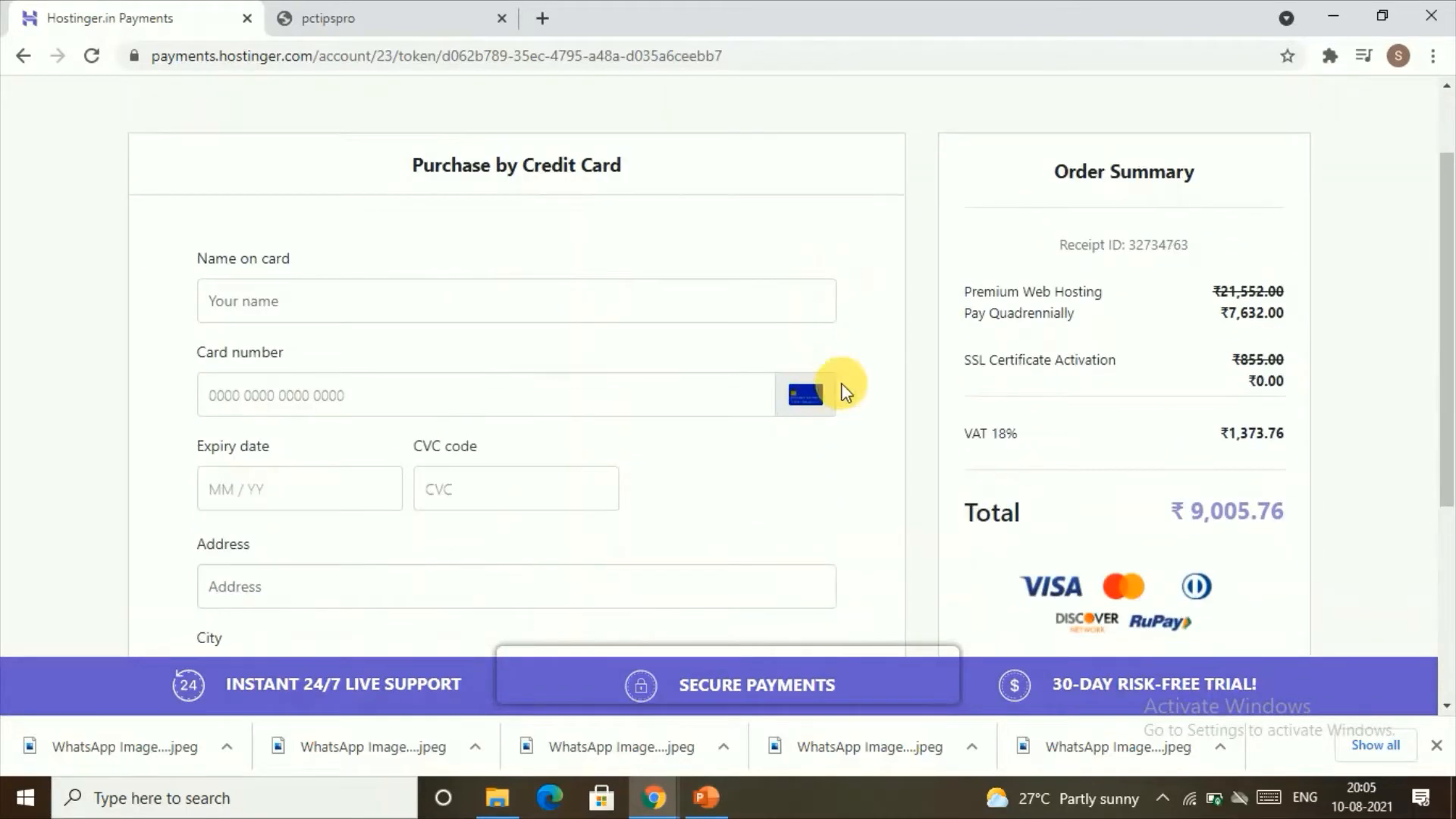
scroll(844, 391, "down", 1)
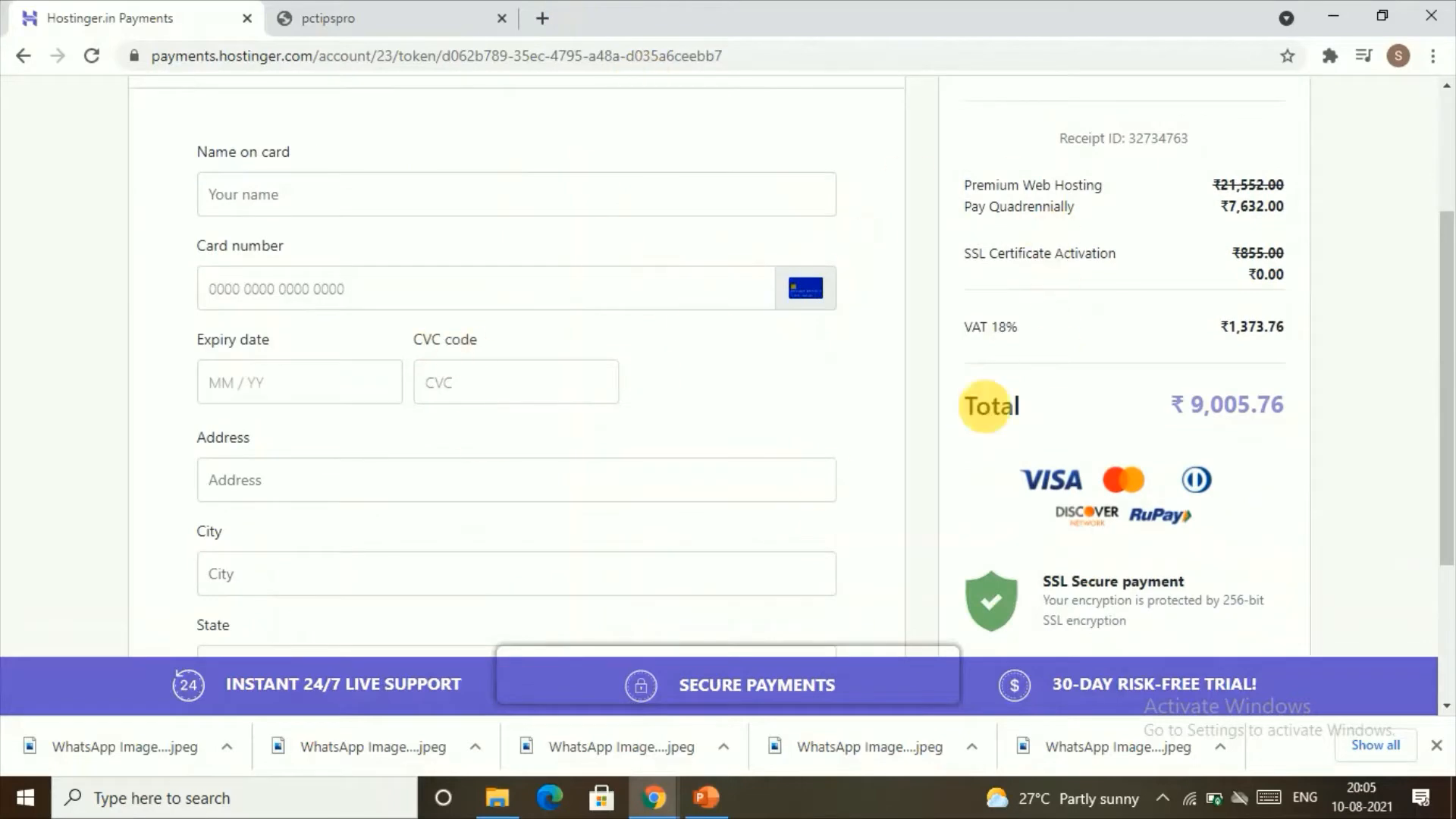
scroll(1005, 417, "down", 2)
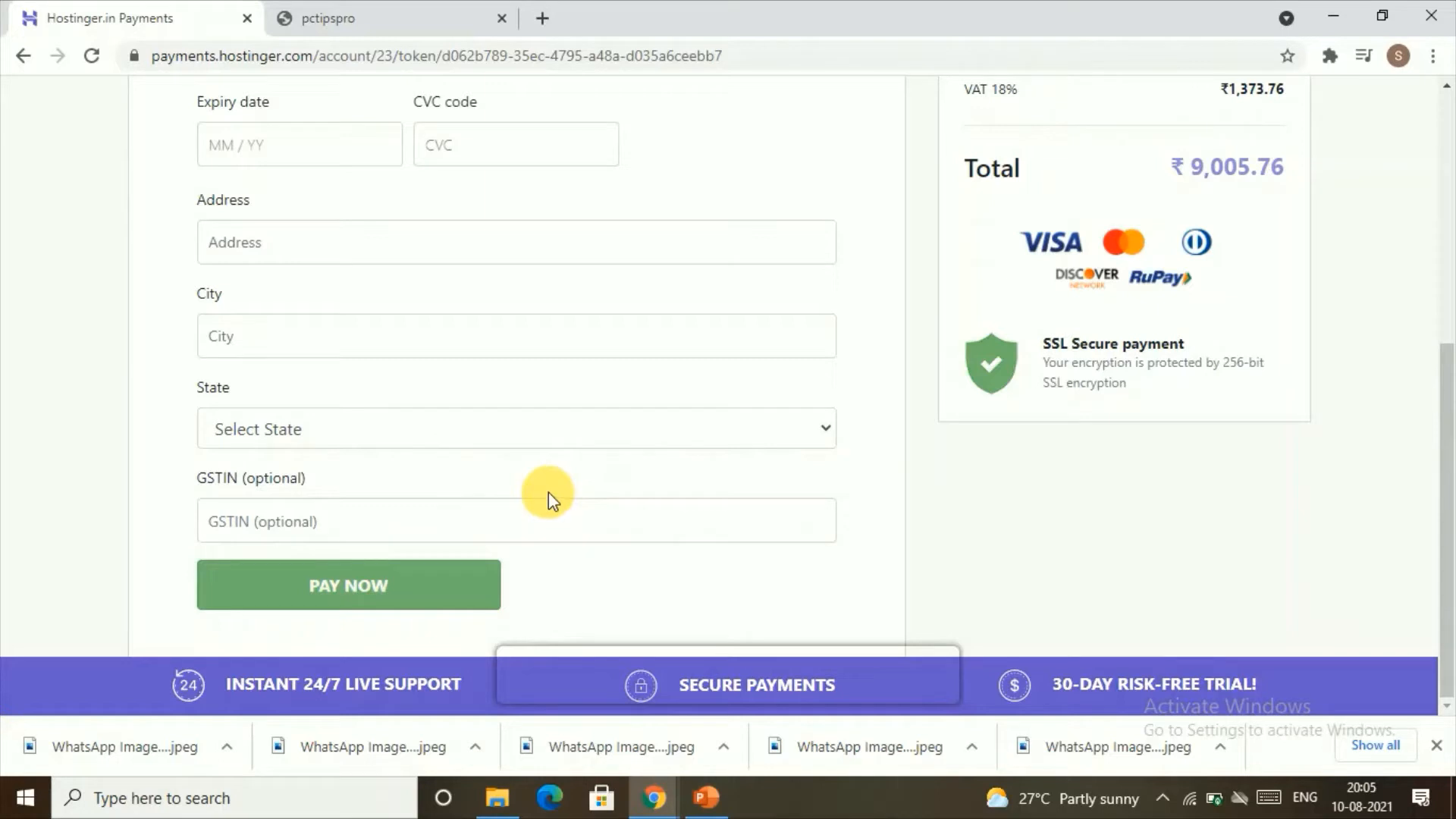
scroll(634, 147, "up", 6)
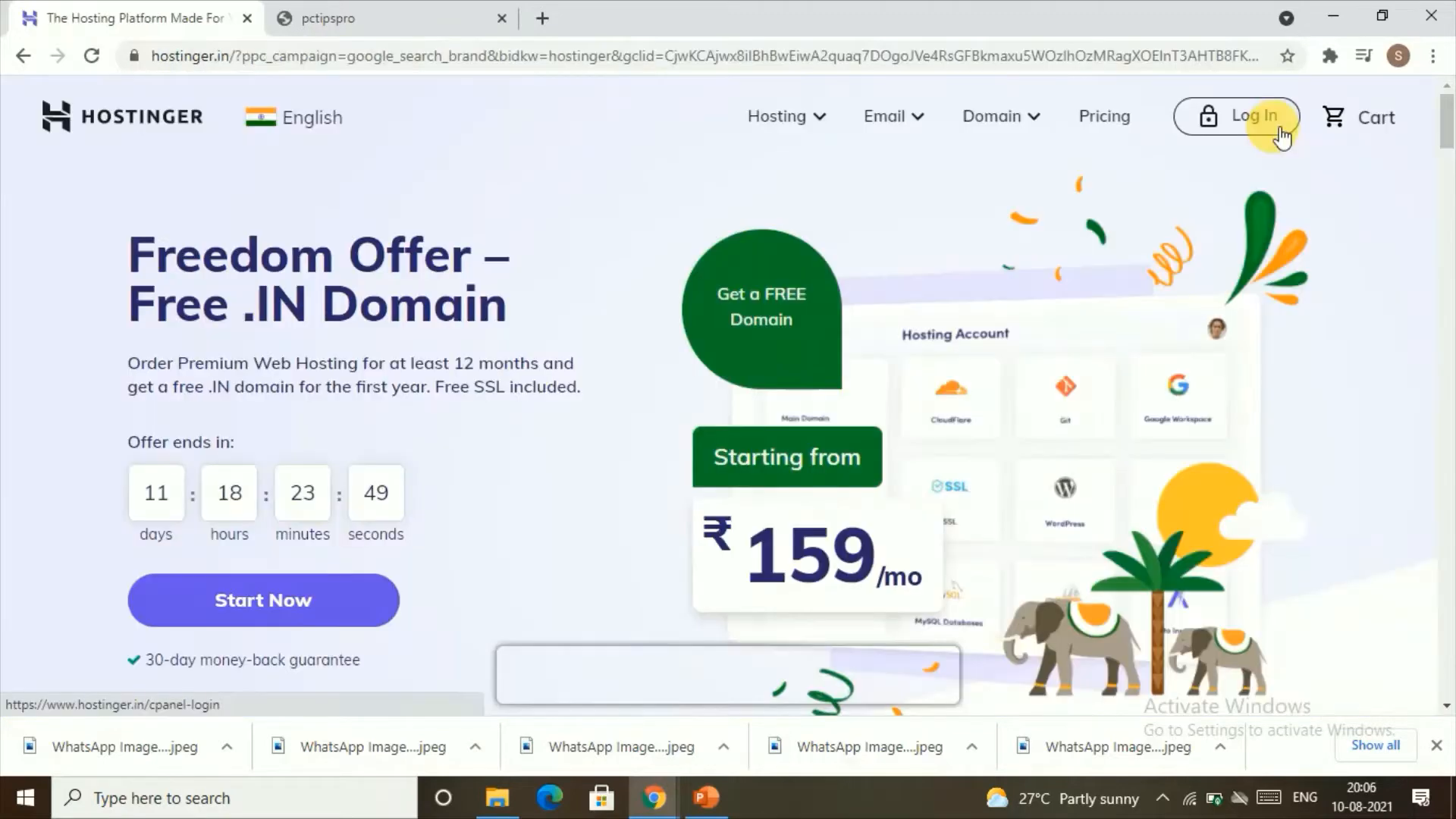
Step: Log in to Hostinger and claim the free domain yourwebsitetutorial.com, registering it with country Lithuania as Personal
left_click(1277, 130)
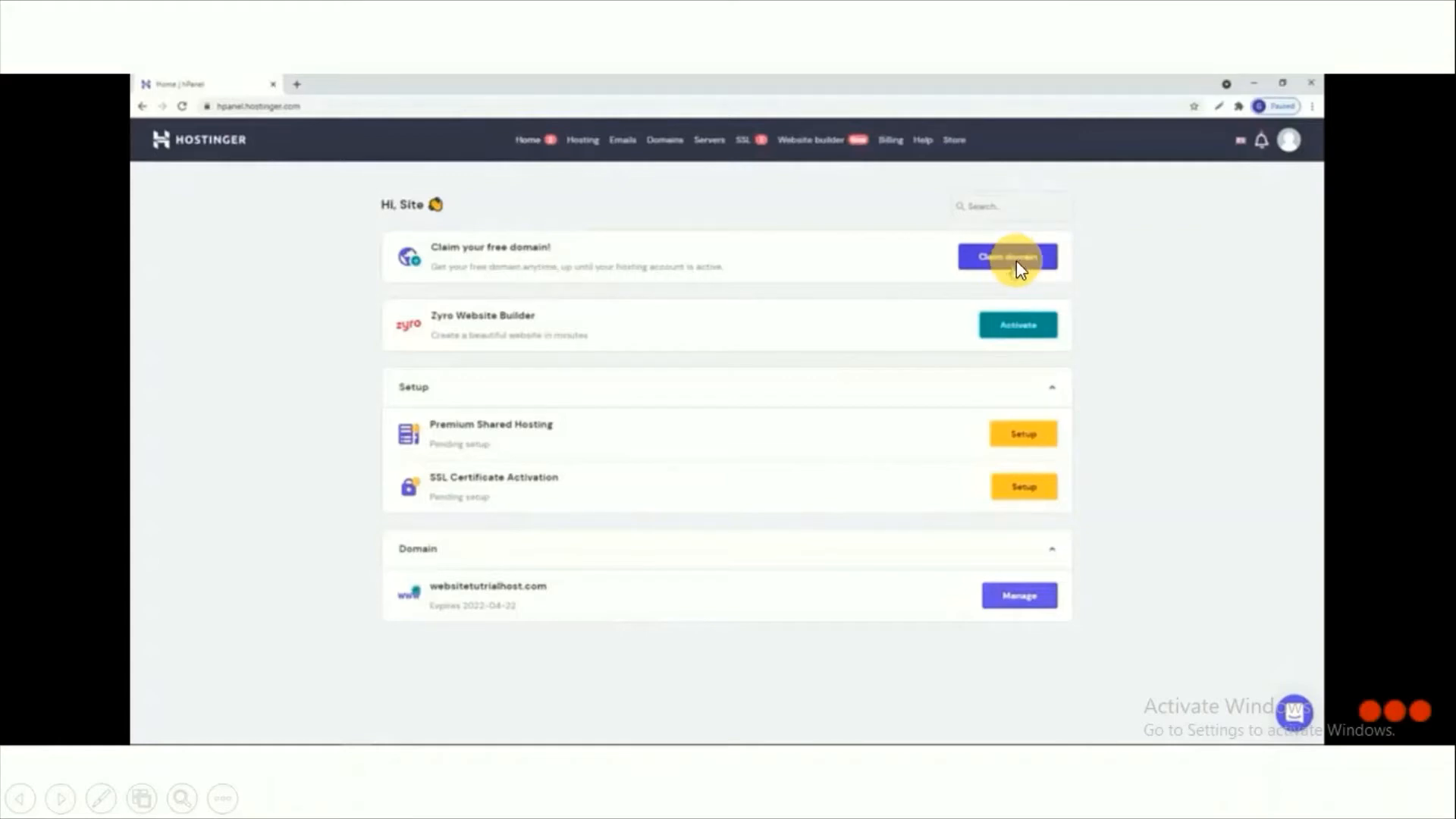
left_click(1016, 261)
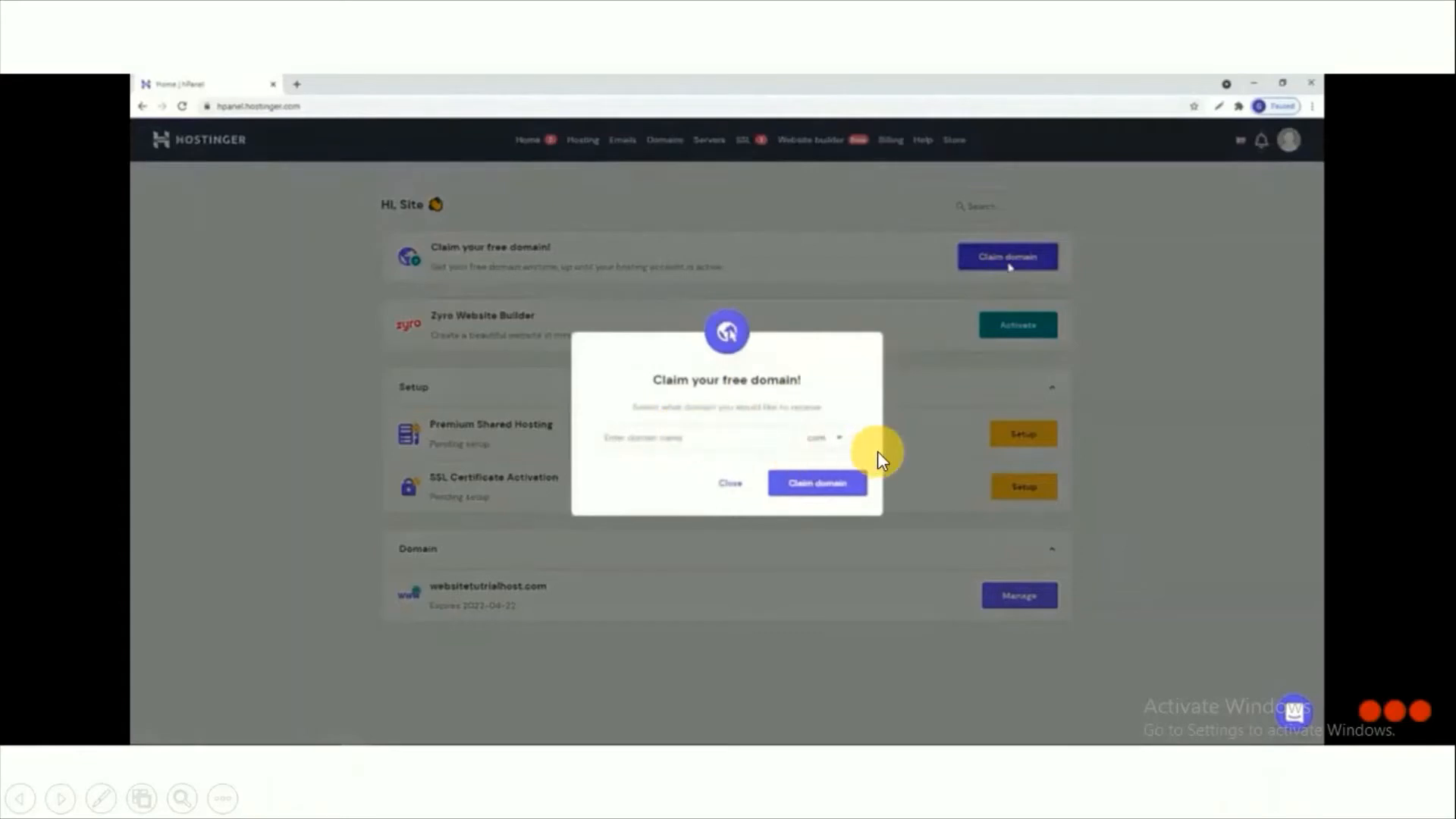
left_click(830, 438)
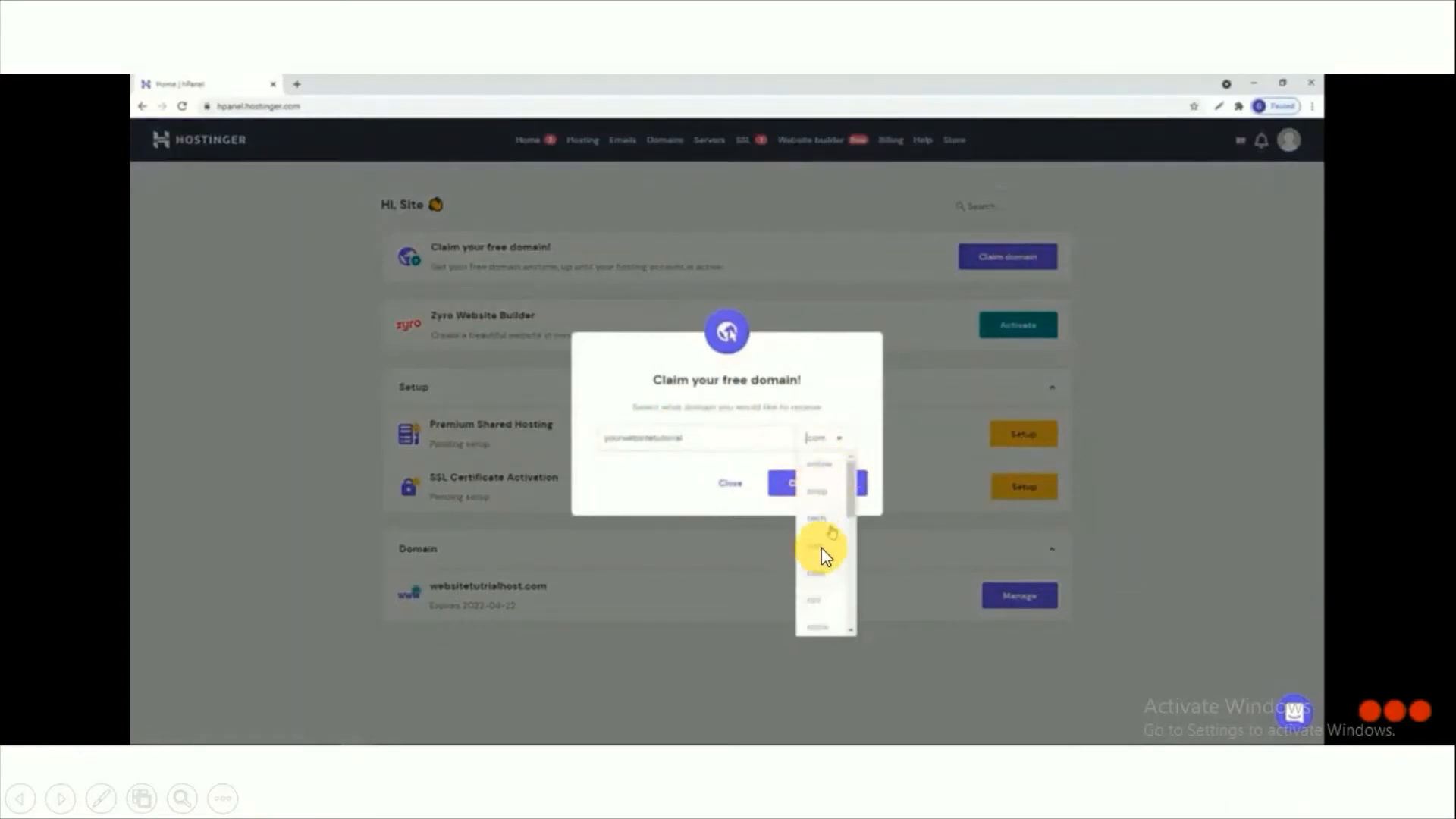
left_click(864, 479)
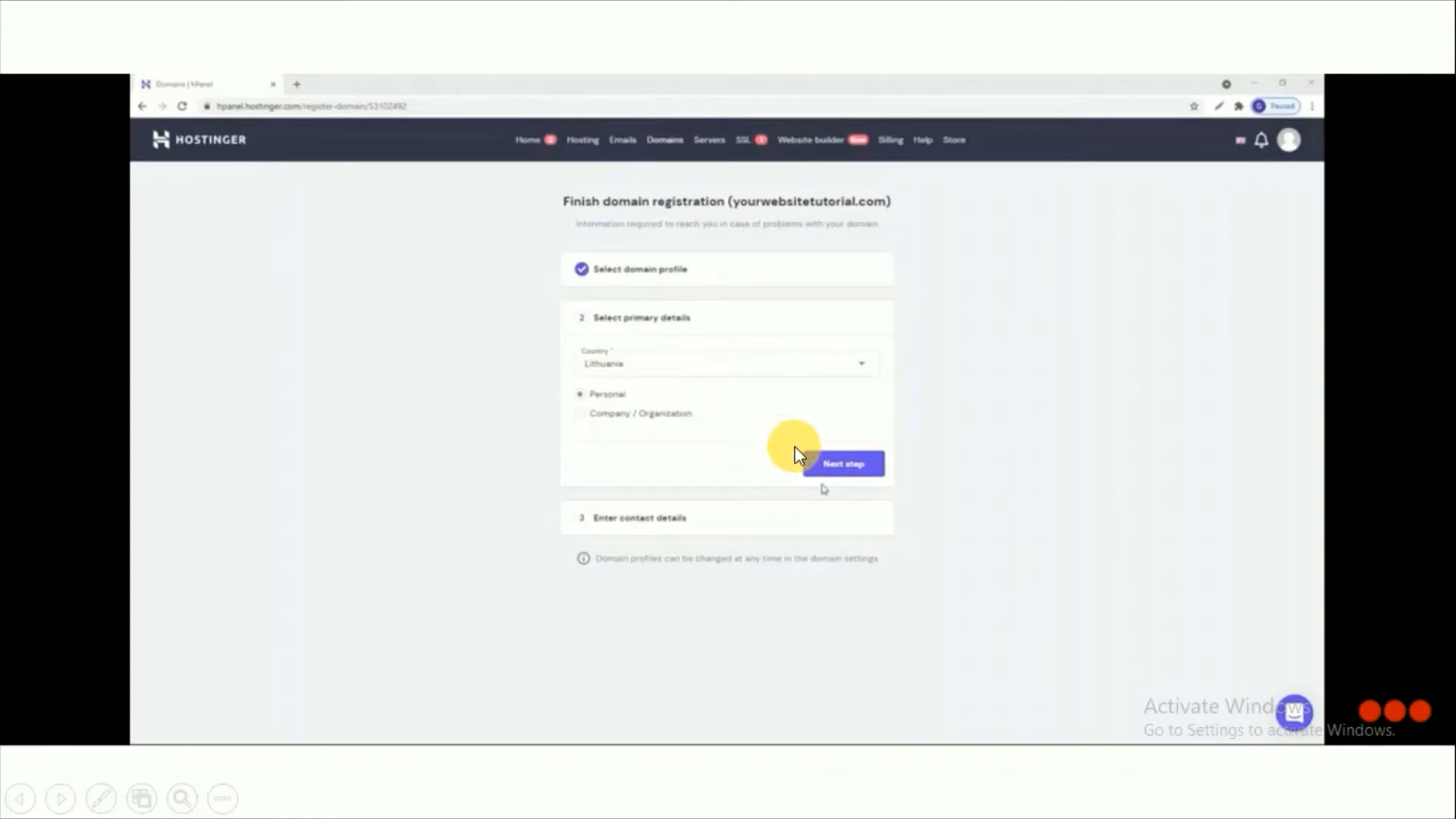
left_click(843, 466)
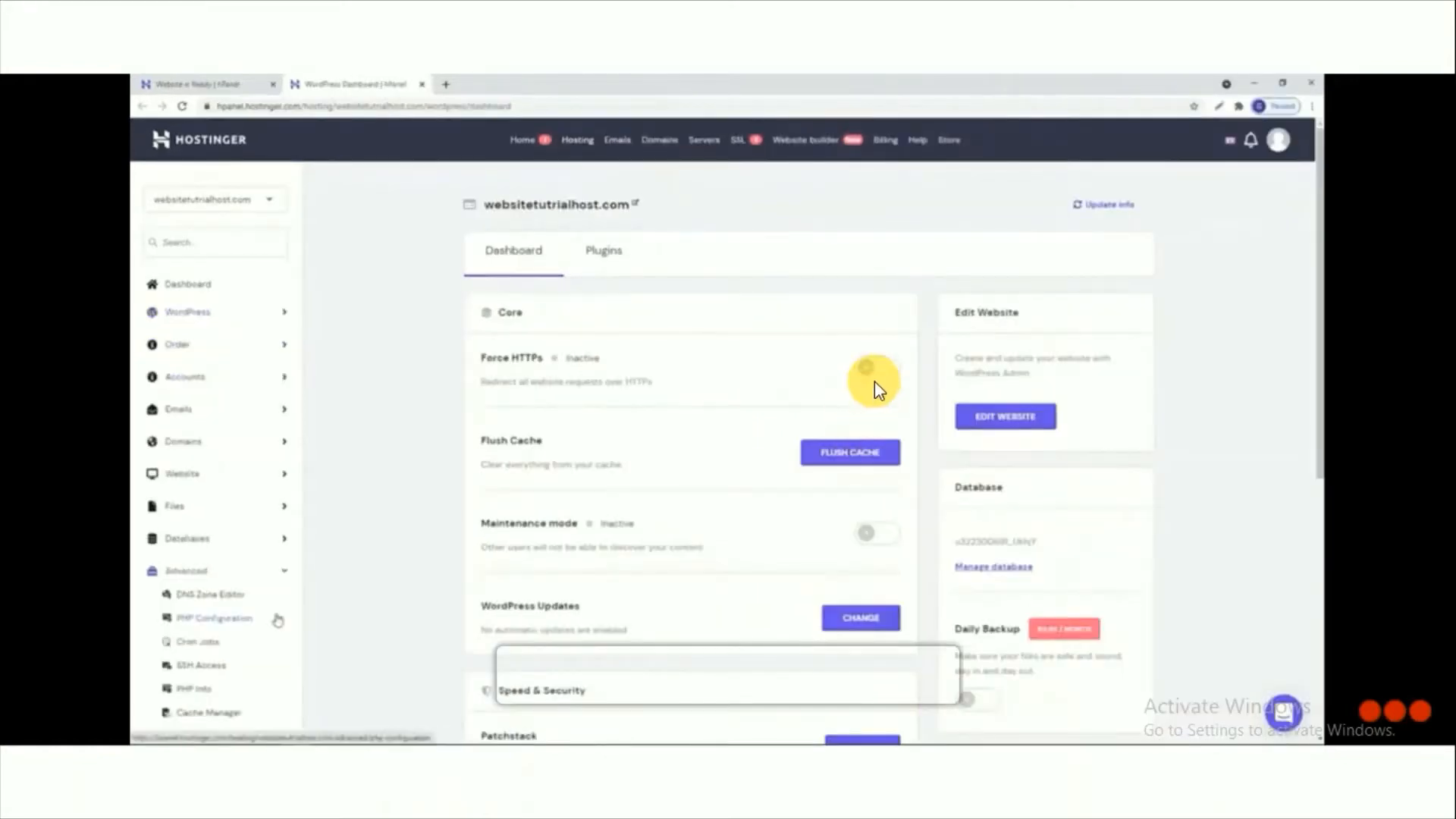
Step: Install the SSL certificate for websitetutrialhost.com from the advanced hosting settings and dismiss the confirmation
scroll(875, 380, "down", 1)
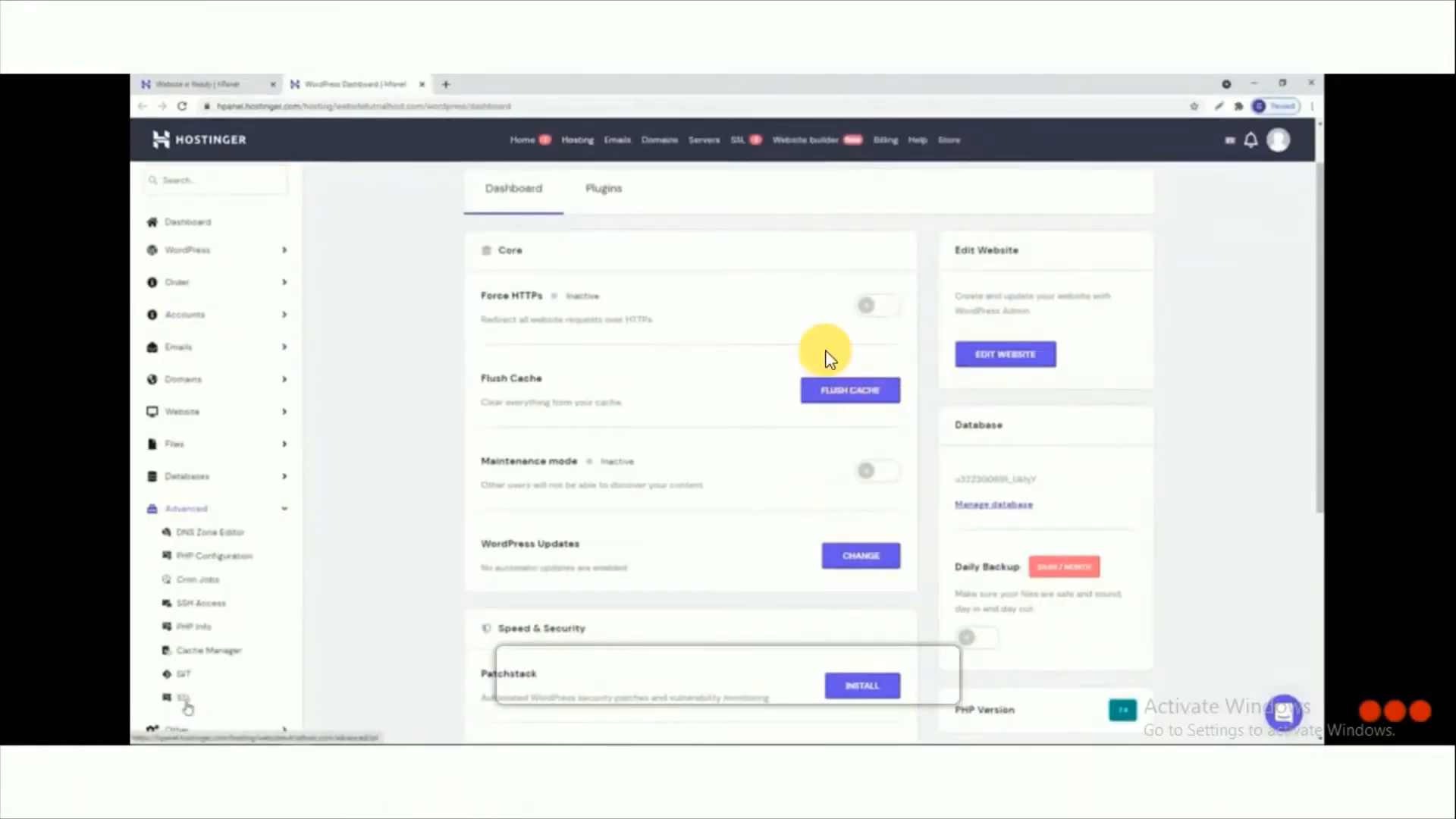
left_click(185, 698)
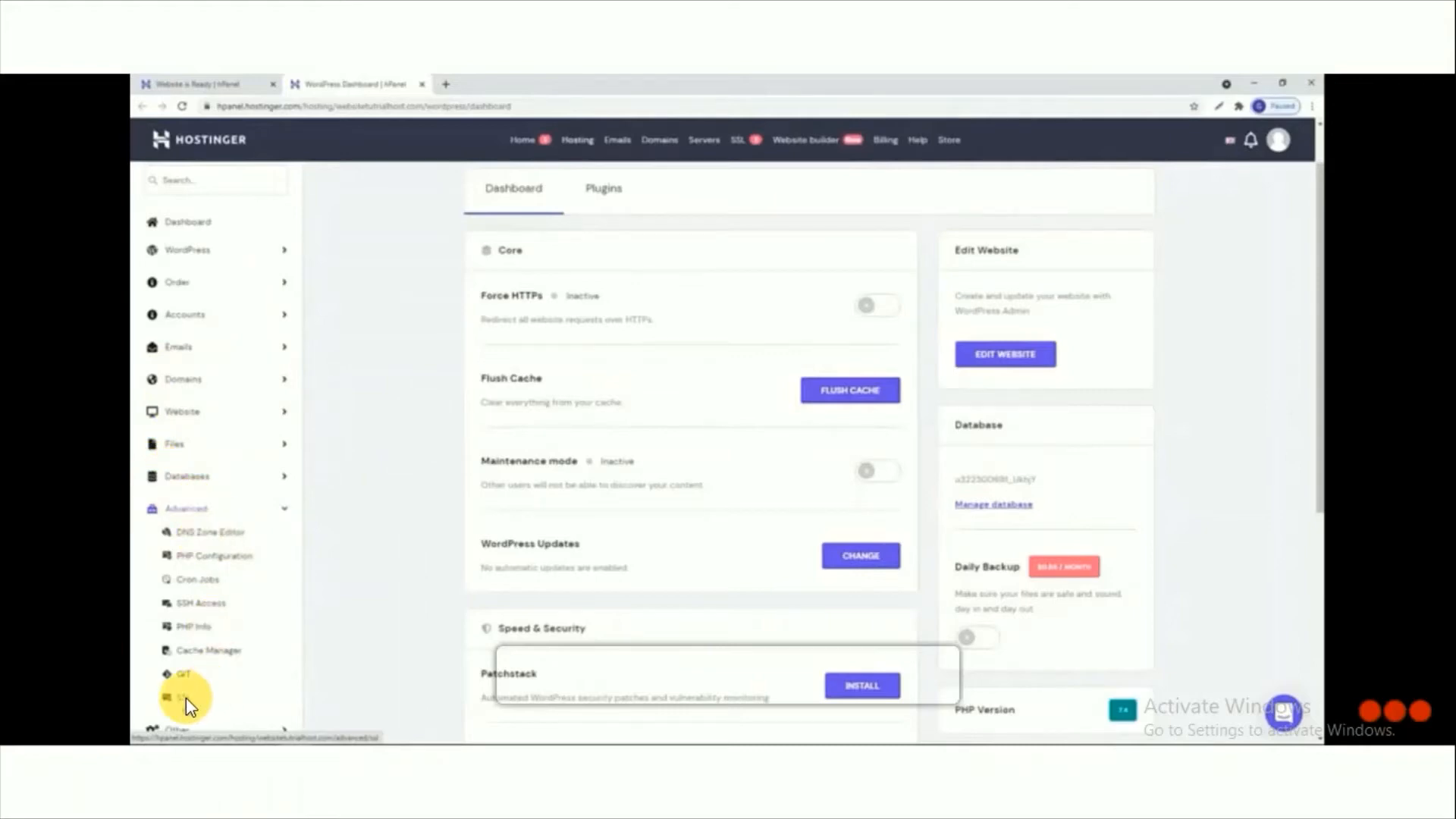
left_click(185, 697)
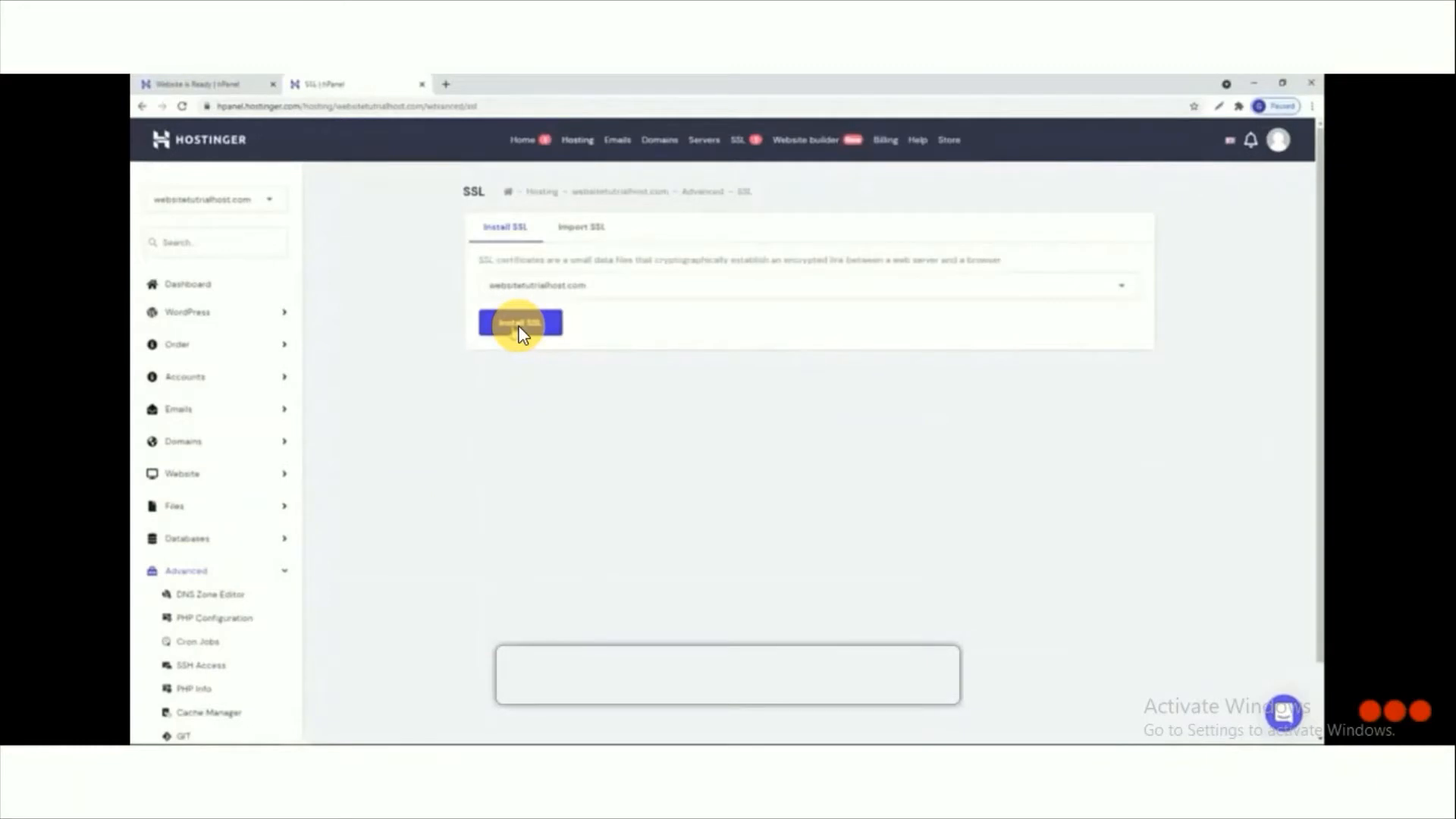
left_click(520, 325)
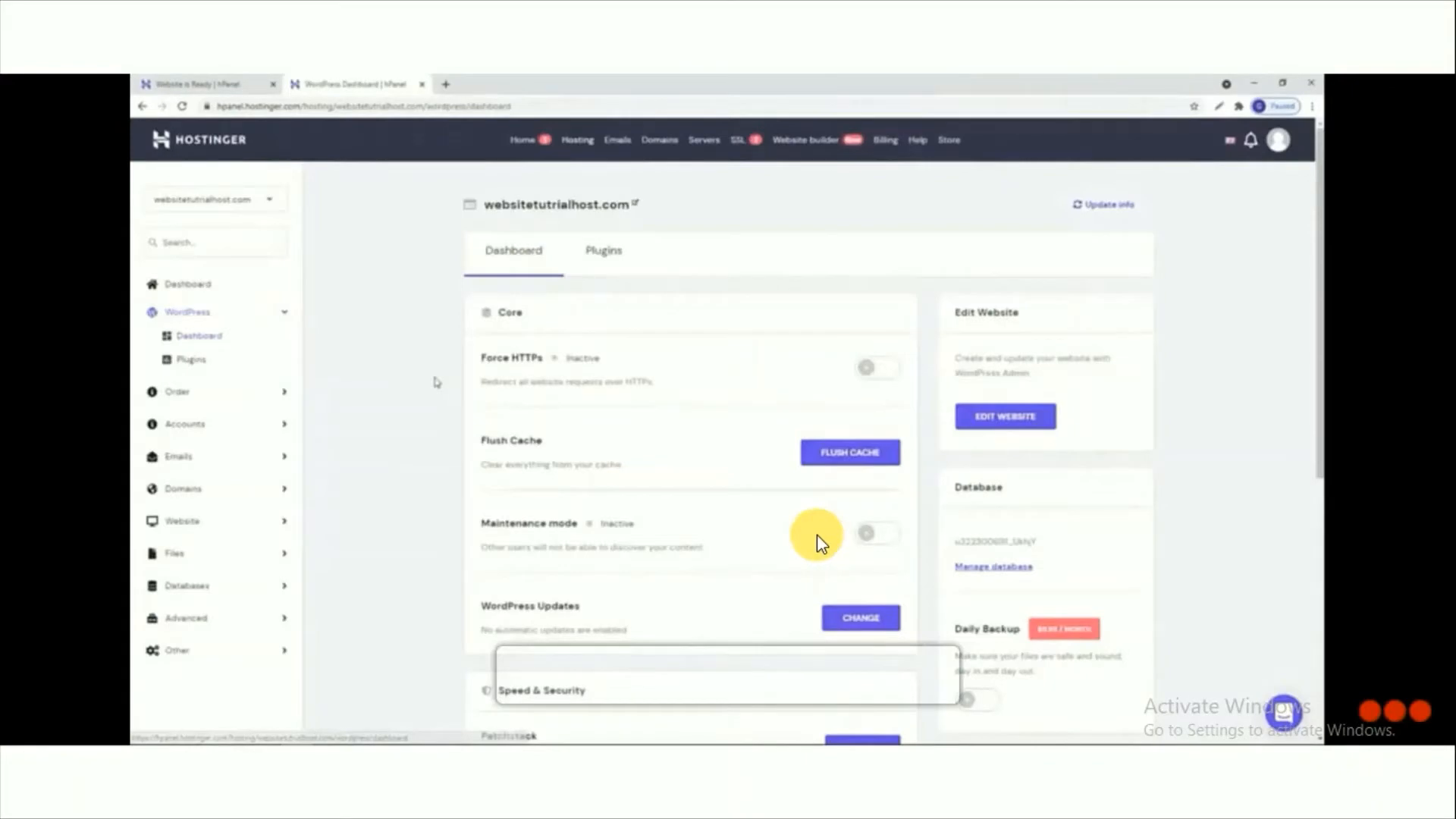
left_click(817, 535)
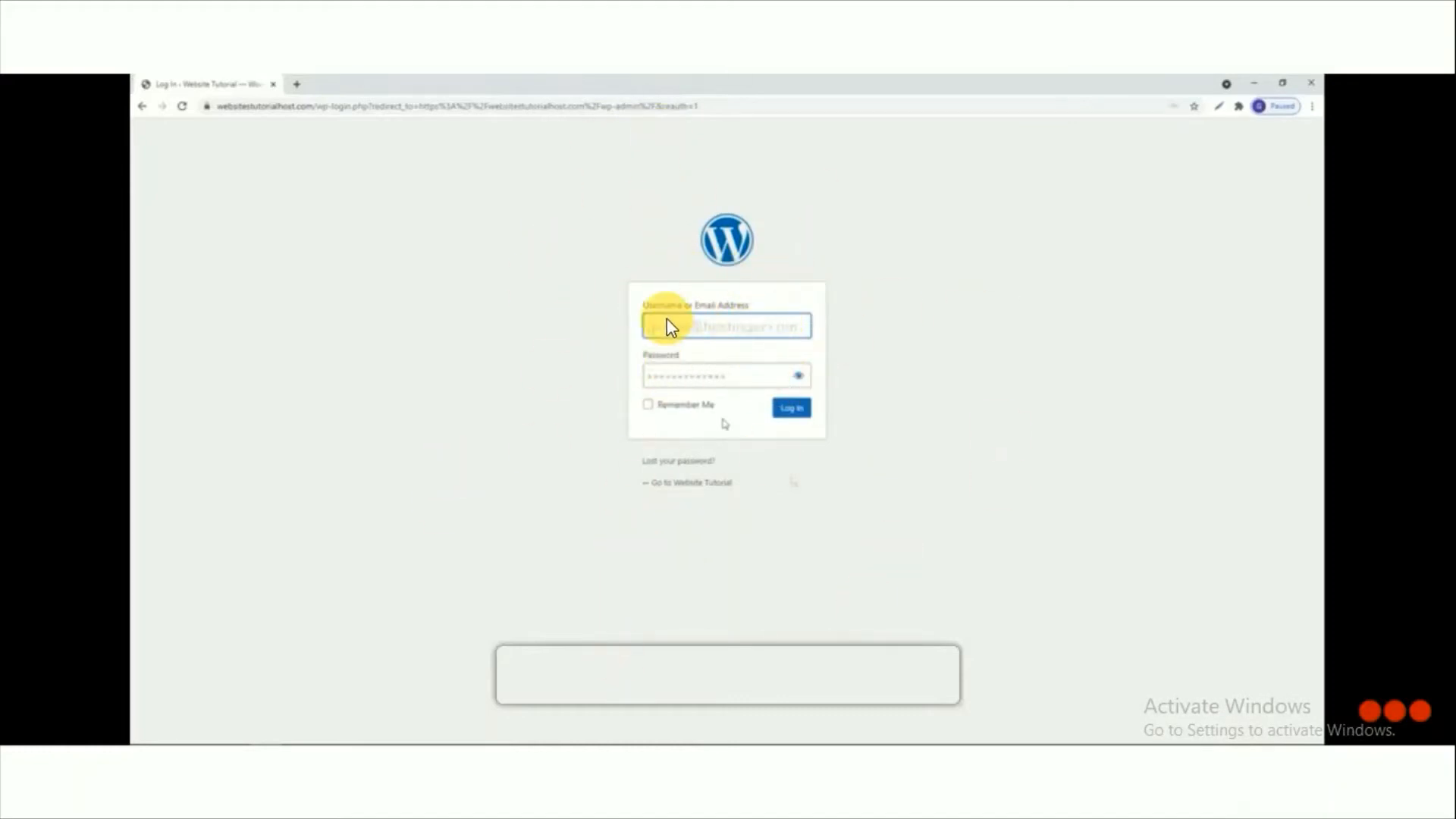
Step: Log in to the site's WordPress admin with the filled-in account credentials
left_click(792, 408)
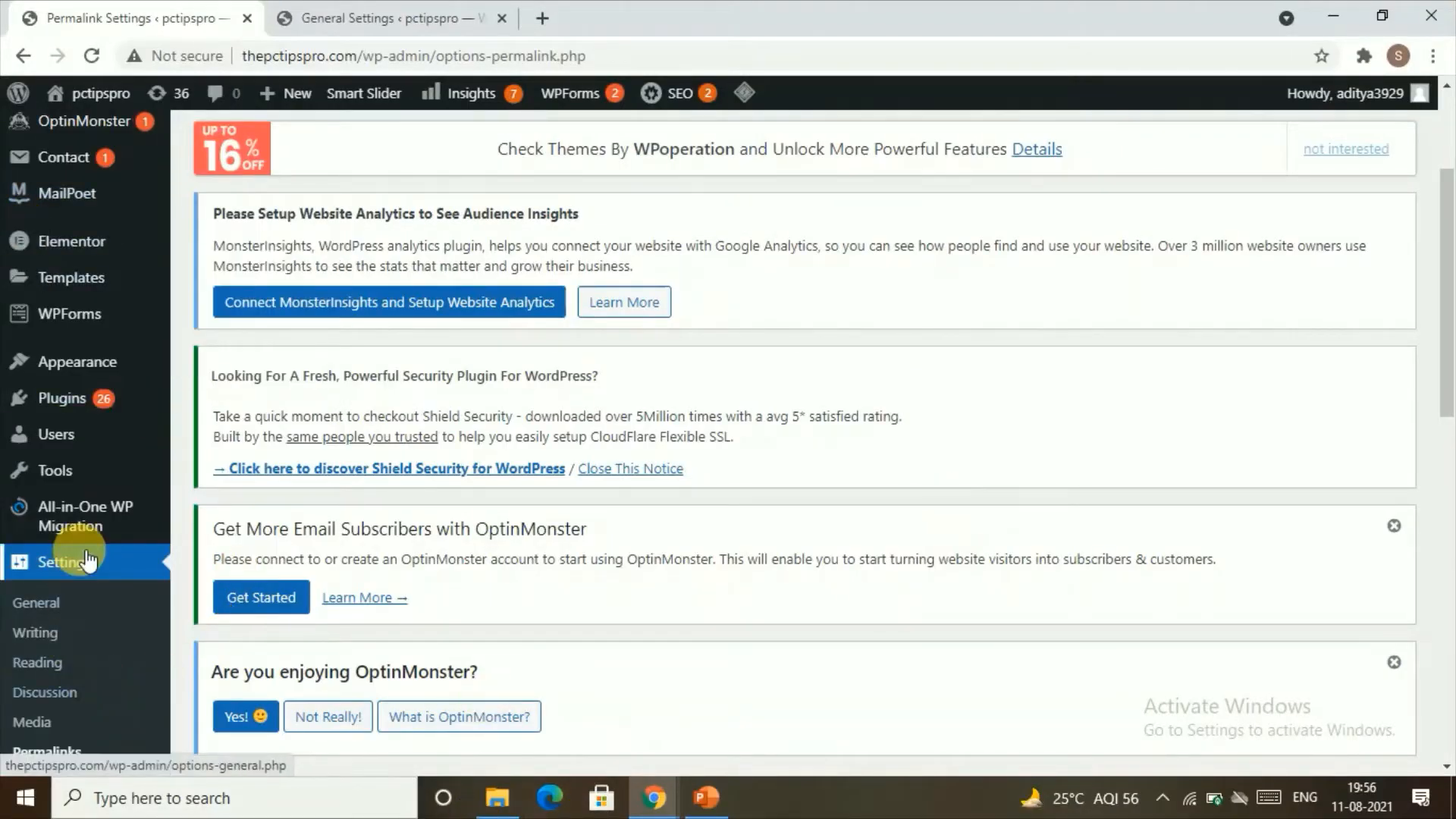
Step: Set the site's permalink structure to Post name in the permalink settings and save the changes
scroll(87, 569, "down", 1)
left_click(71, 651)
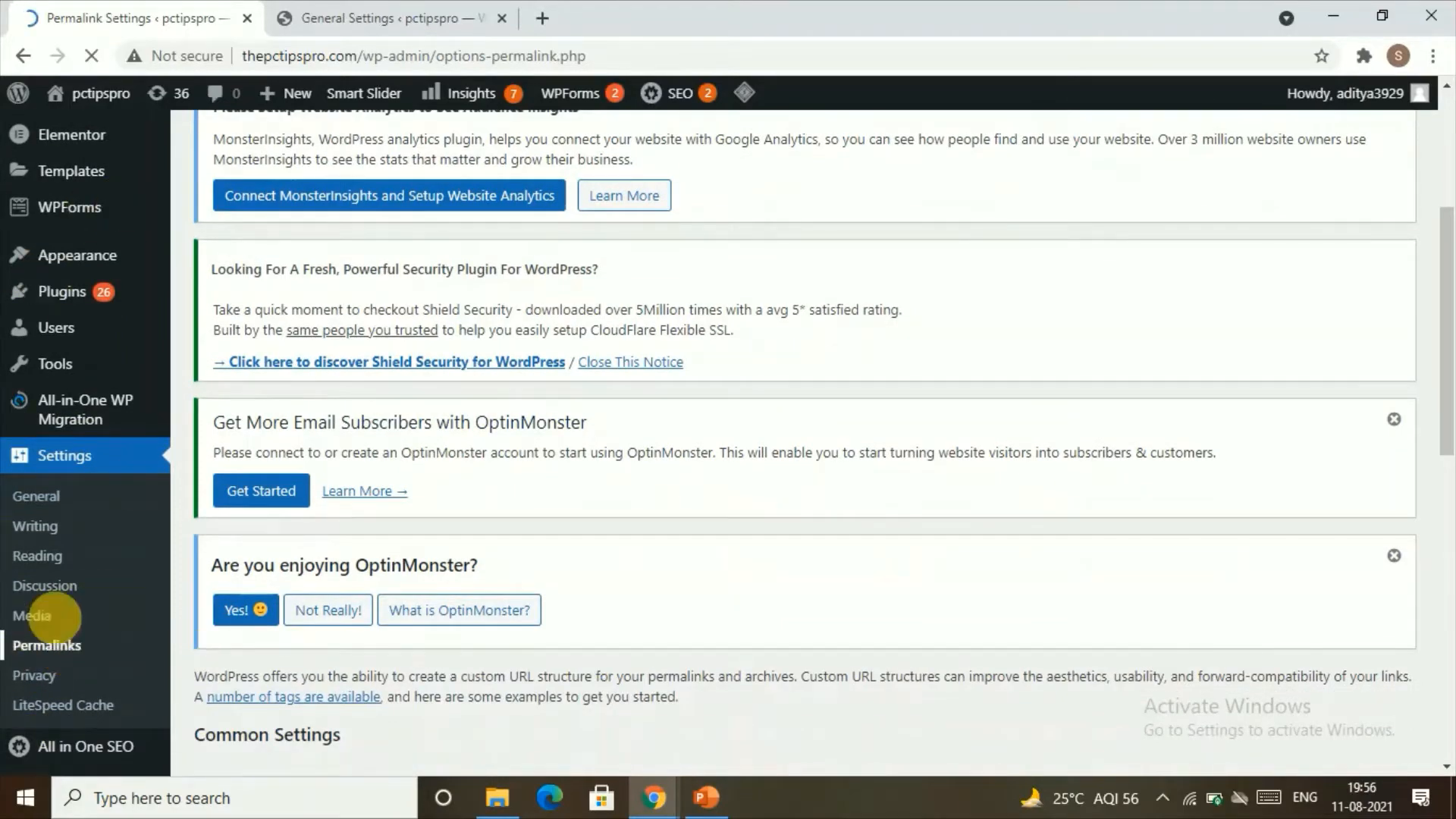
scroll(470, 496, "down", 7)
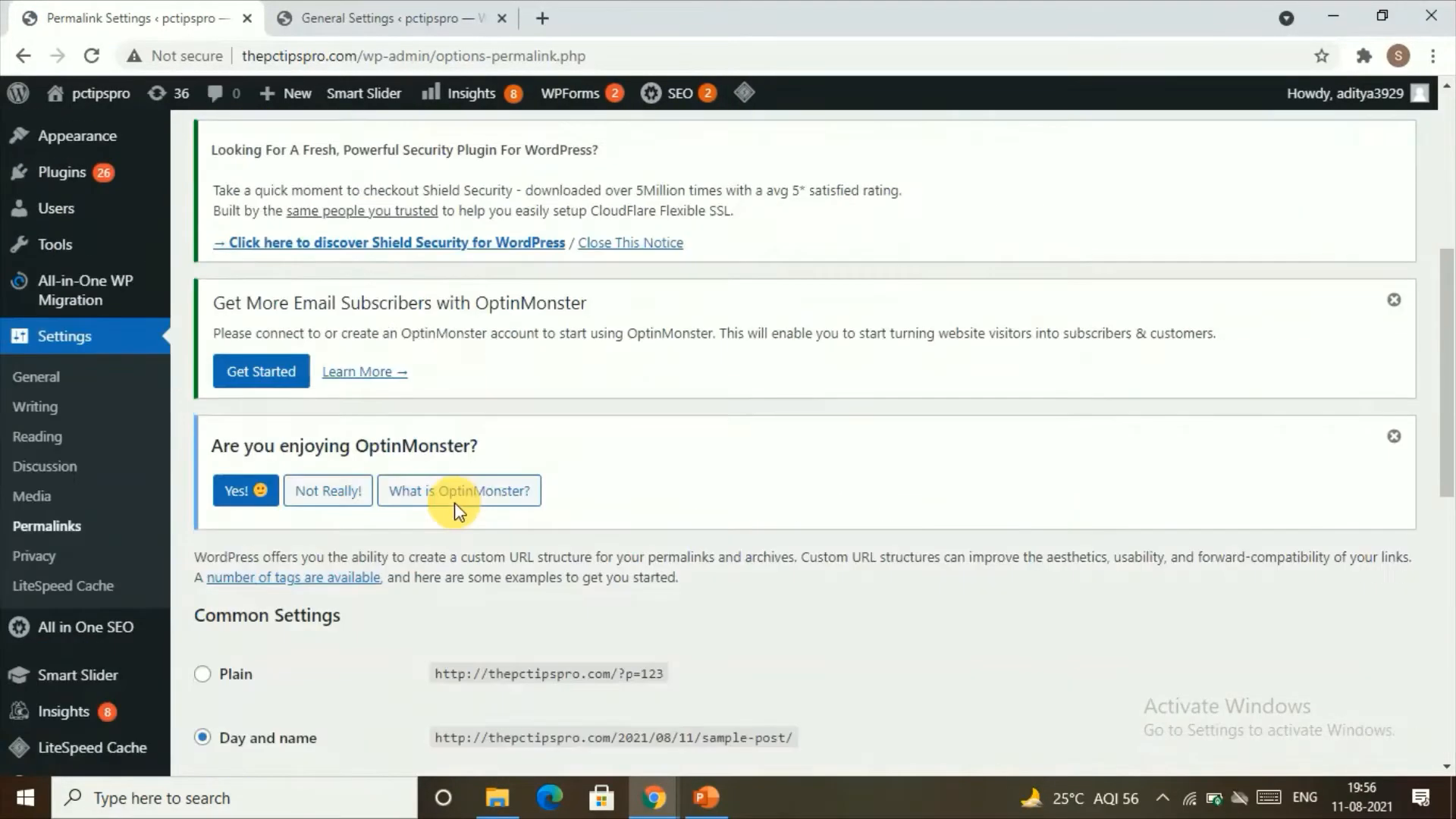
scroll(453, 505, "down", 2)
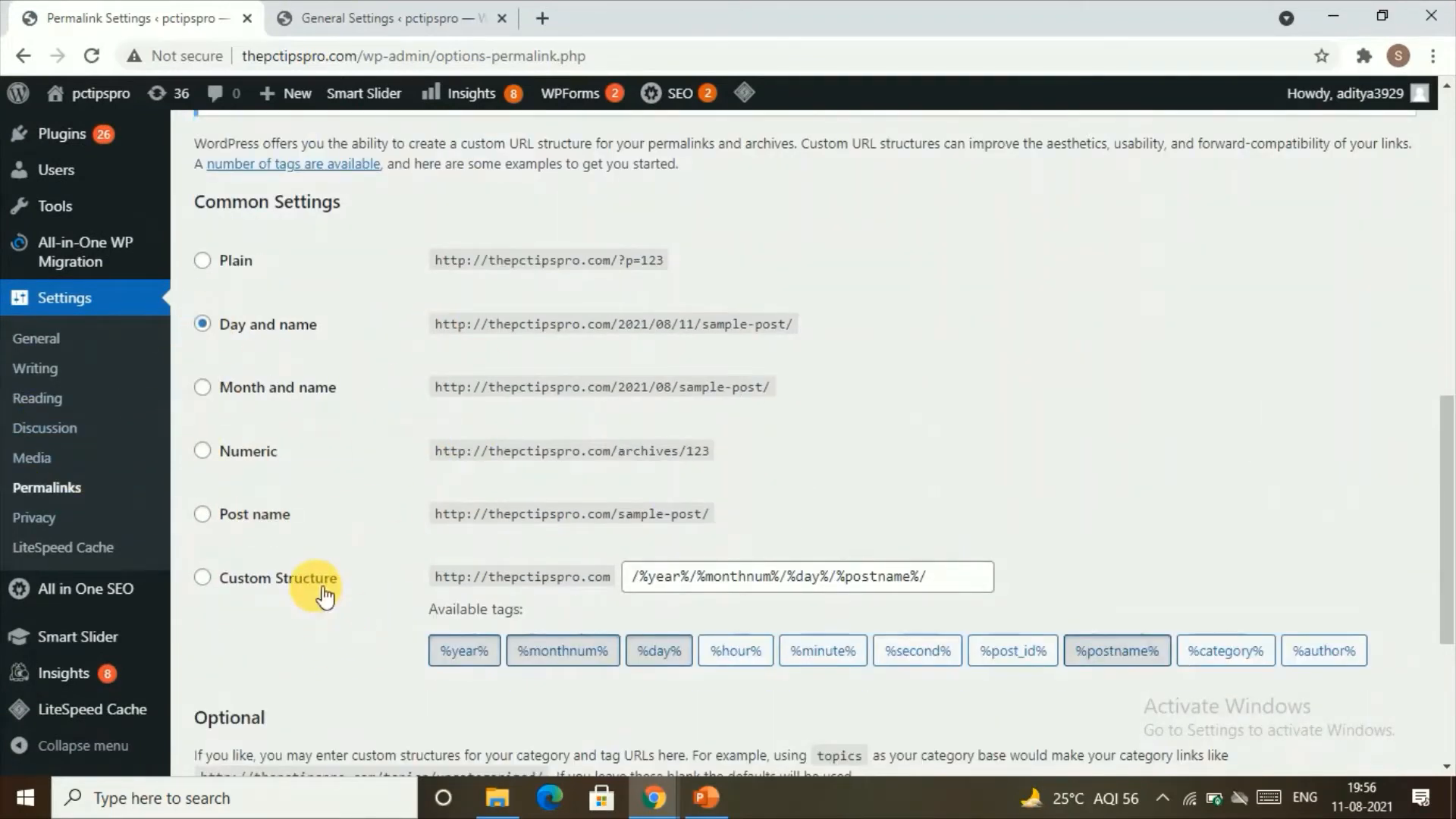
left_click(250, 516)
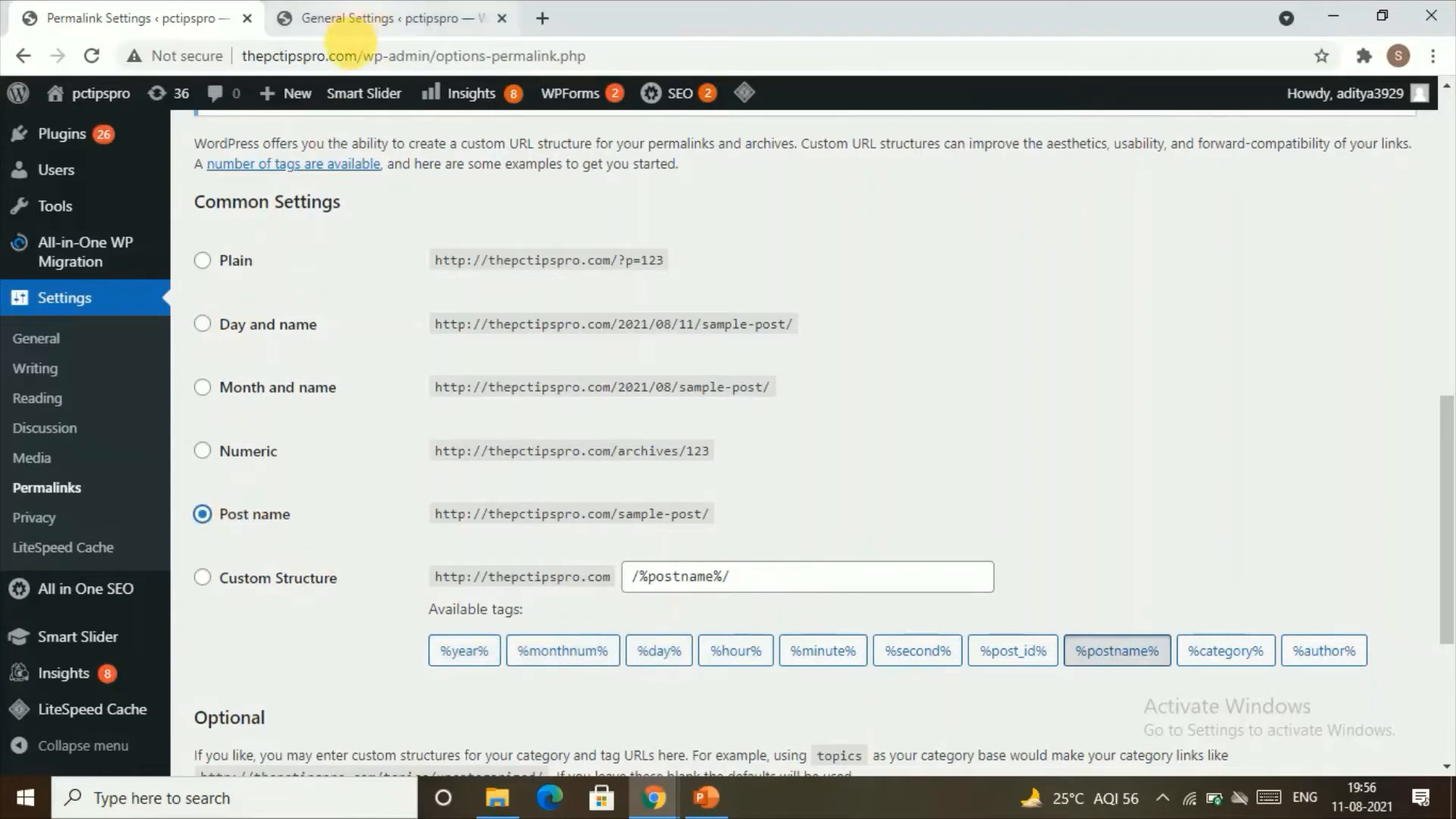
mouse_move(351, 89)
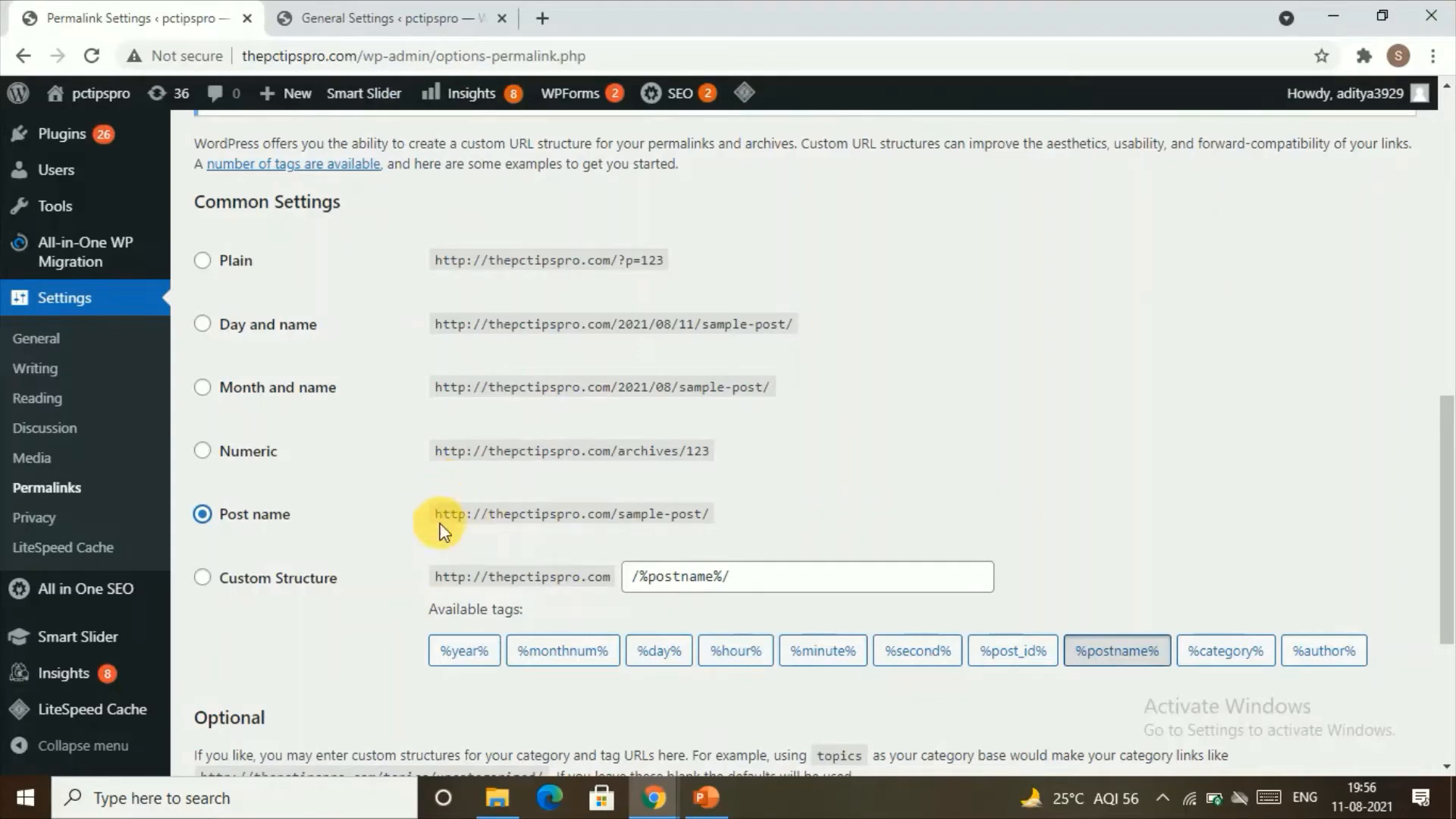
left_click_drag(446, 525, 709, 516)
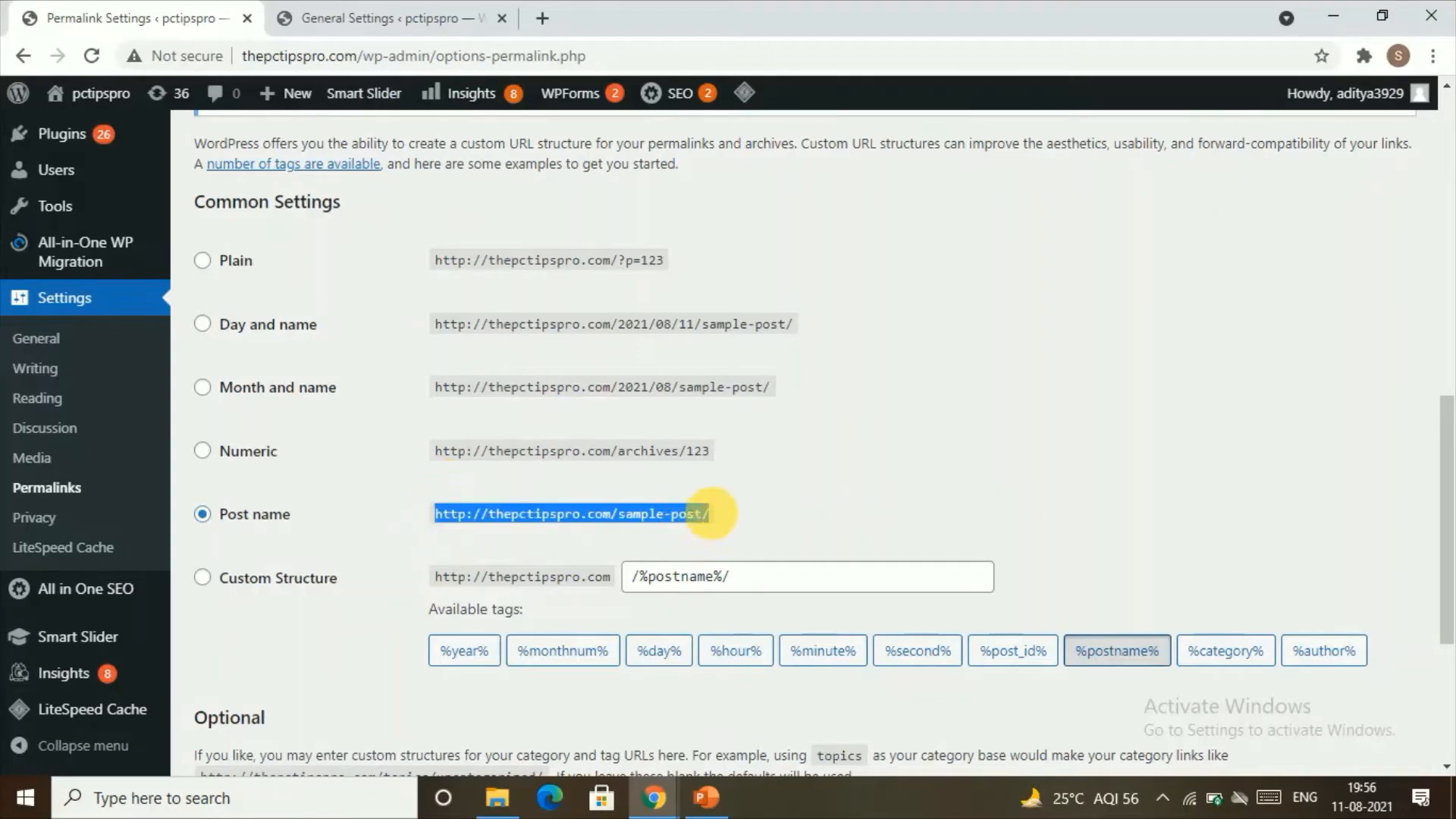
left_click(728, 515)
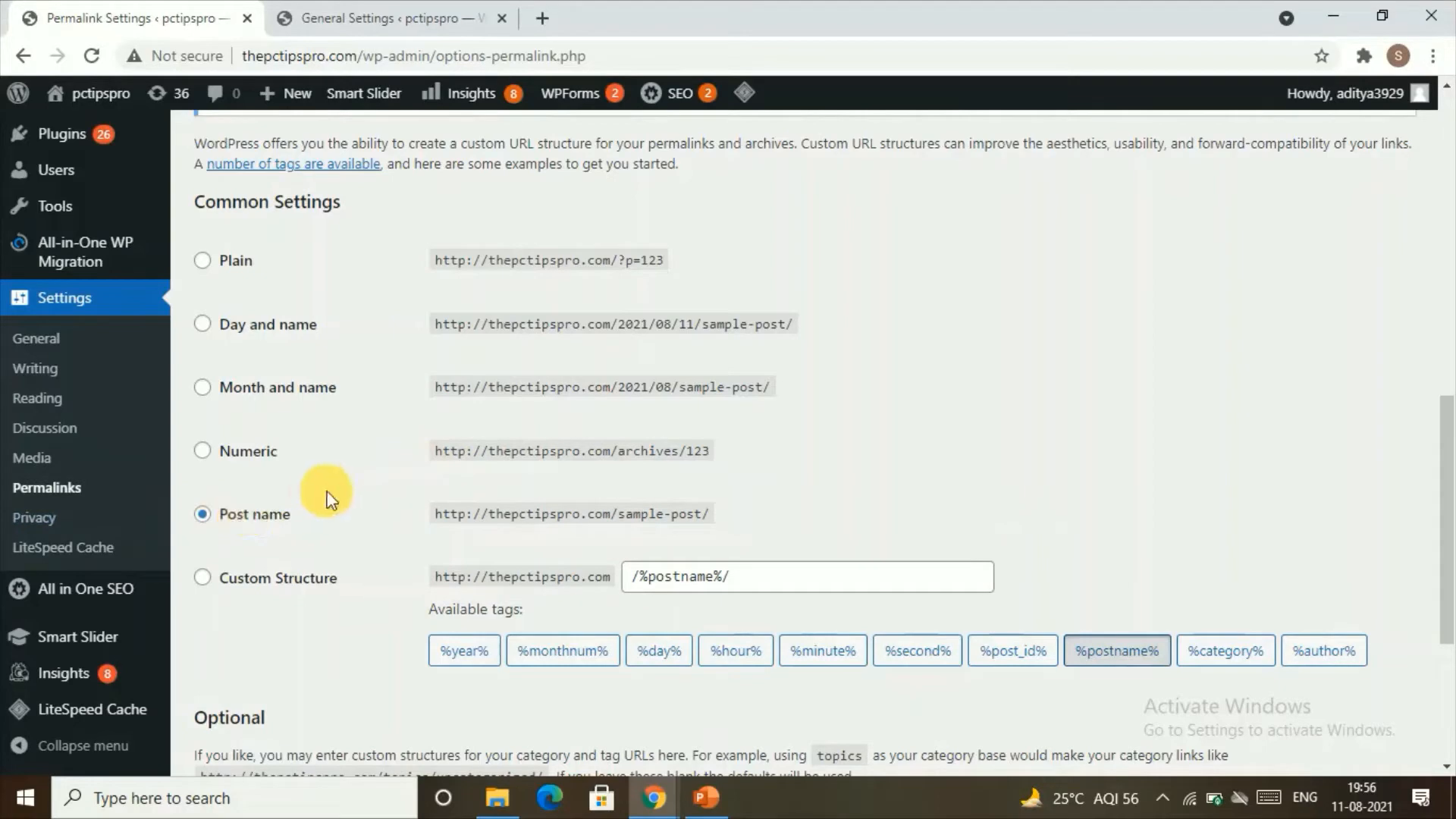
scroll(455, 530, "down", 4)
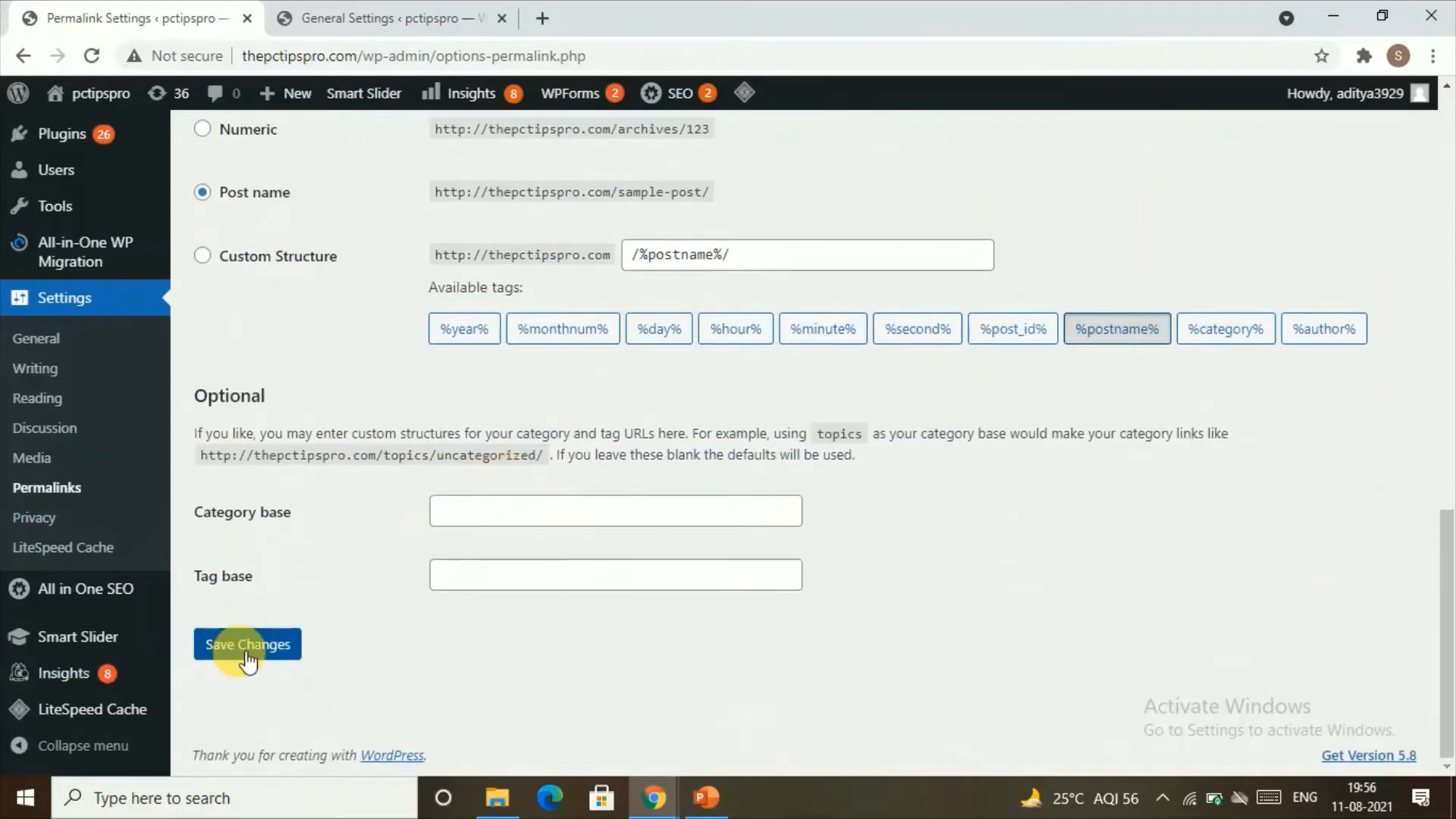
left_click(248, 644)
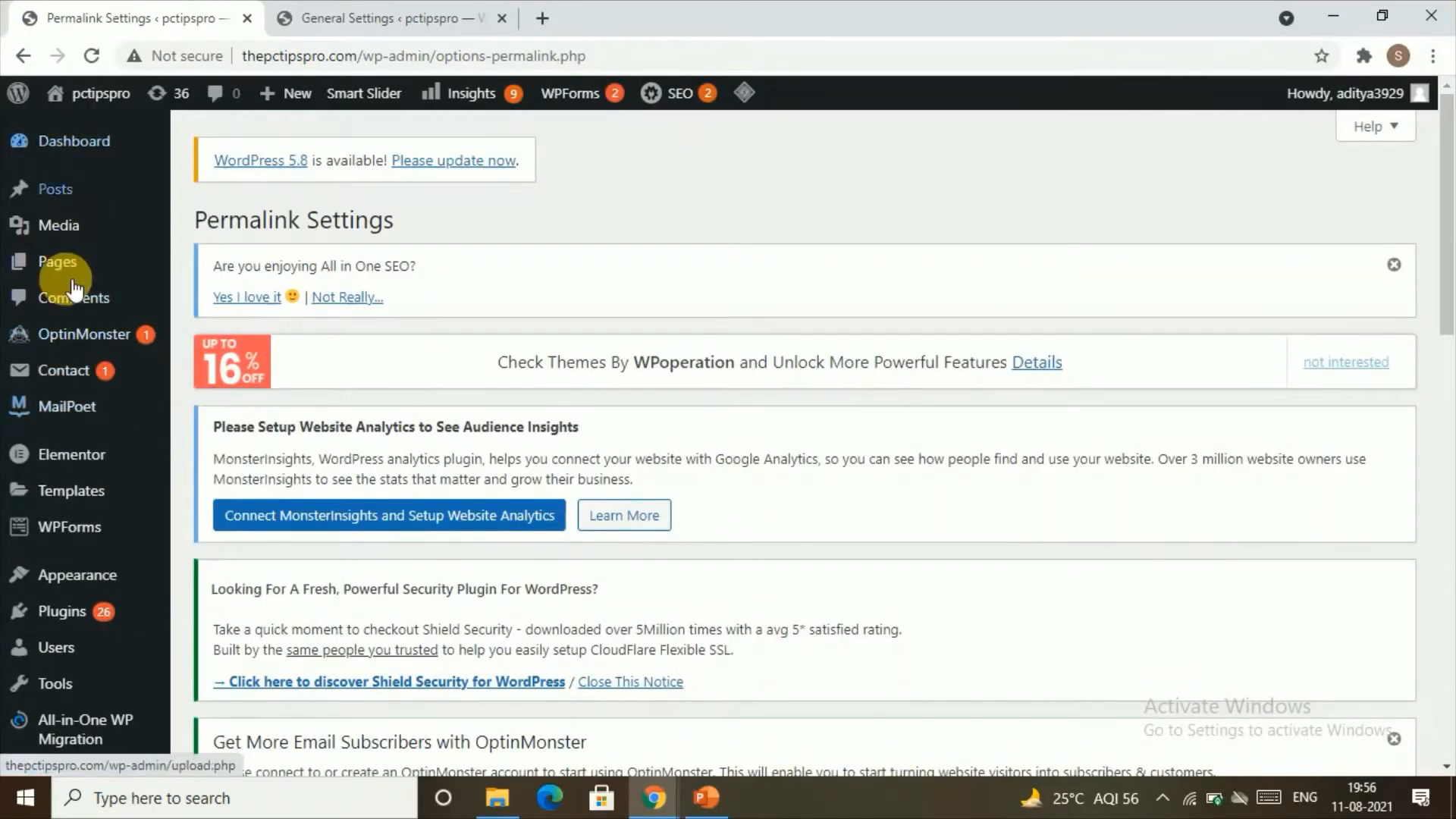
Step: Open the list of all pages and look through the site's existing published and draft pages
mouse_move(65, 274)
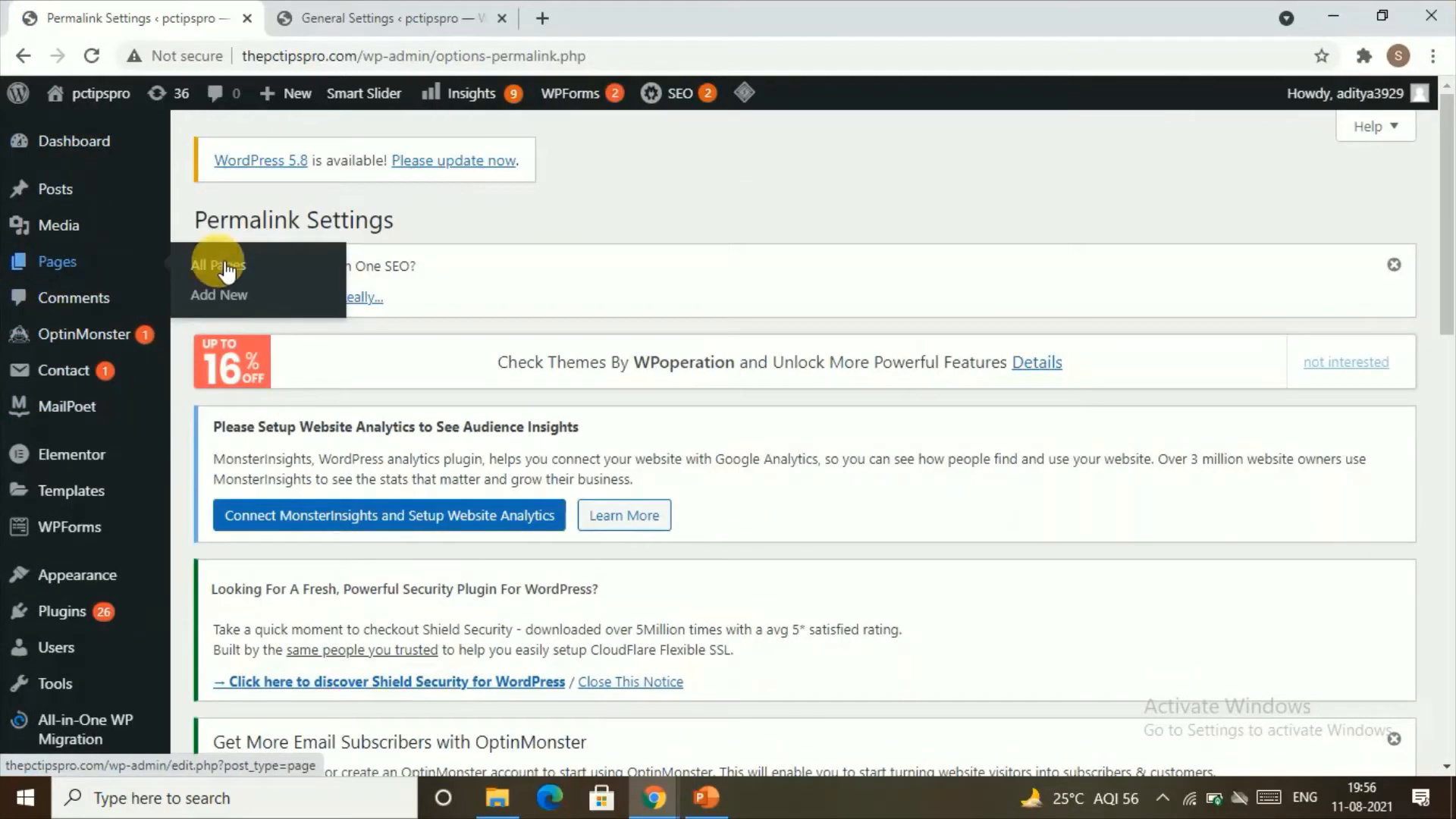
left_click(65, 274)
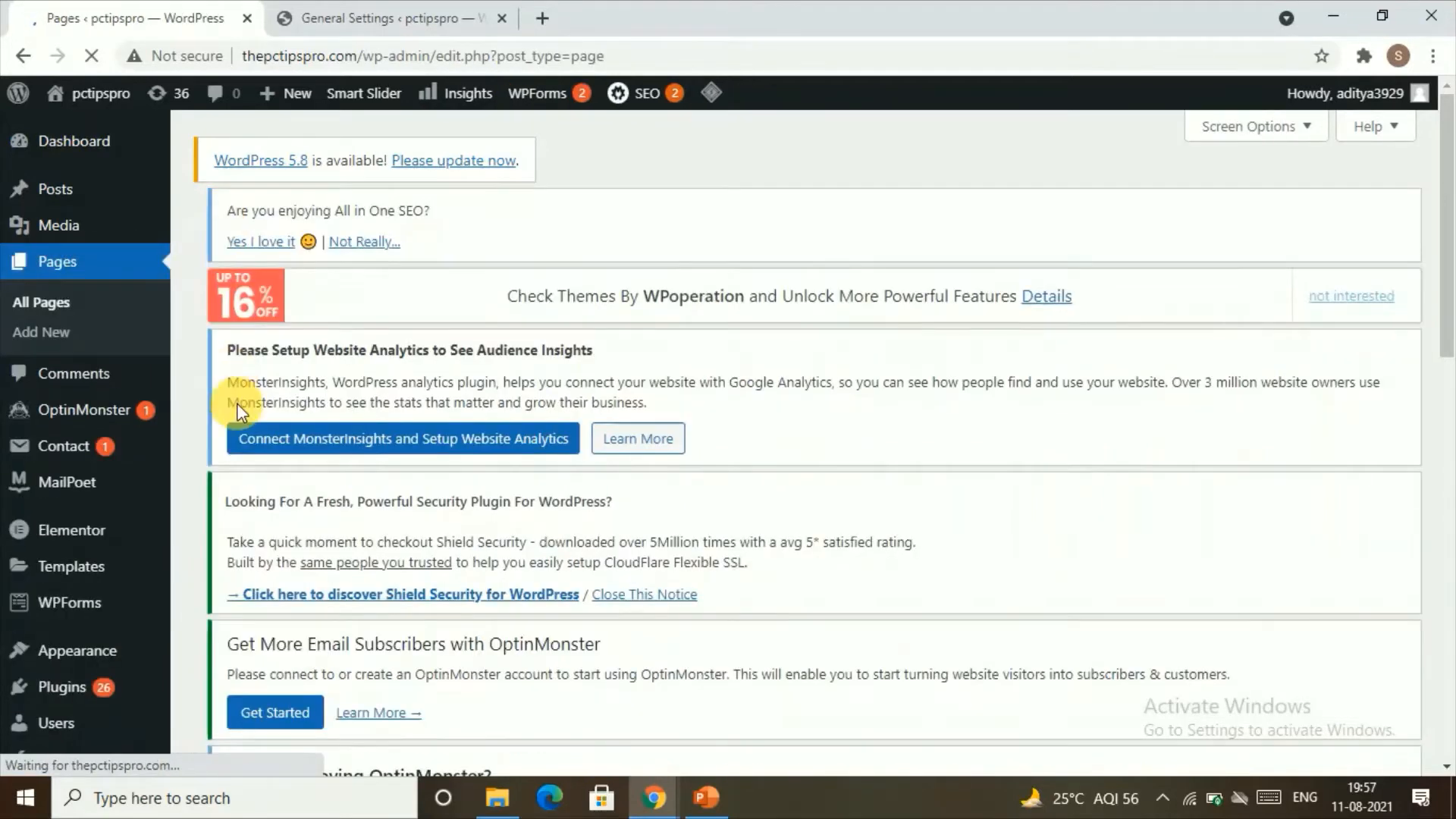
scroll(512, 374, "down", 13)
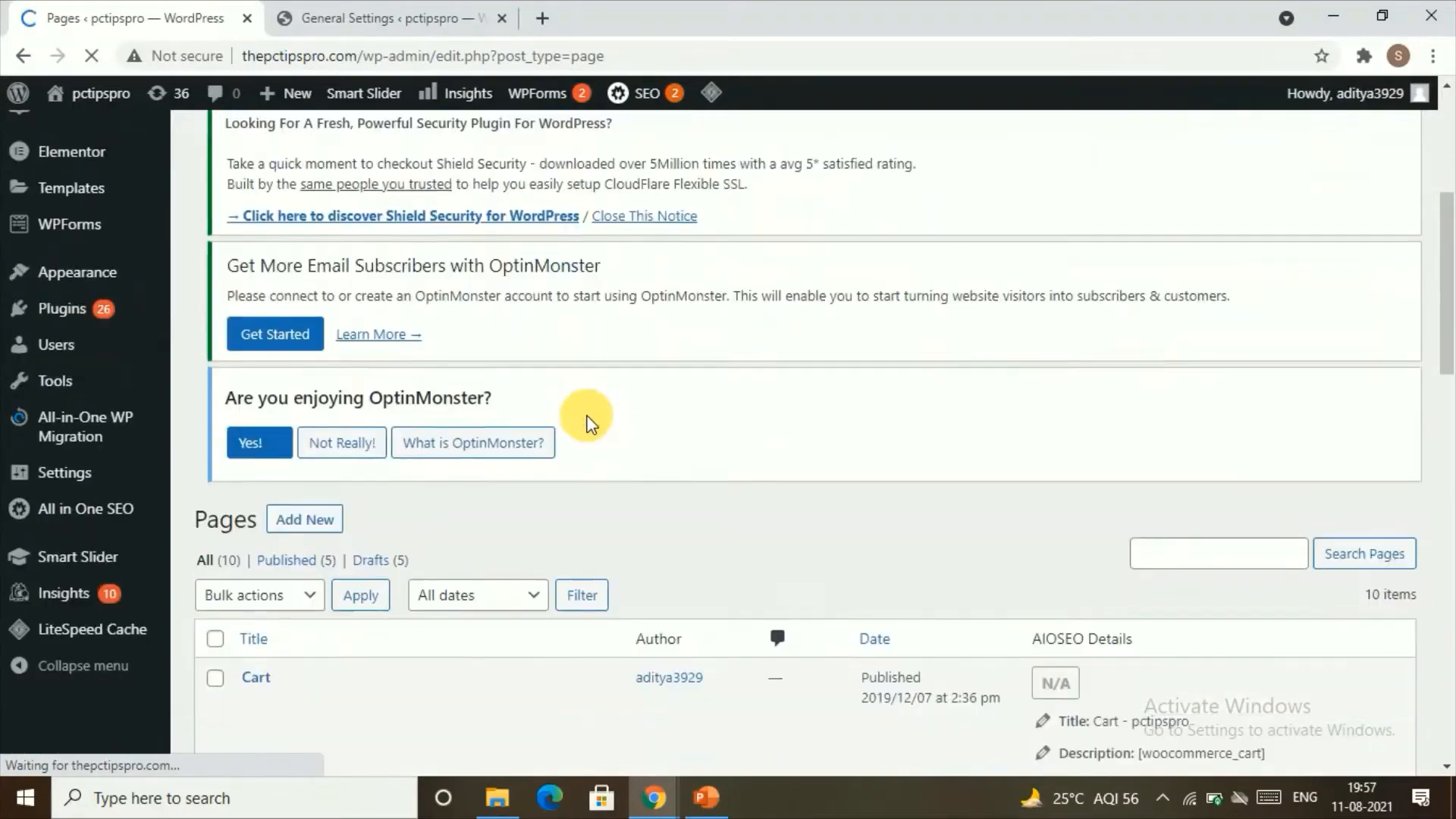
scroll(388, 463, "down", 10)
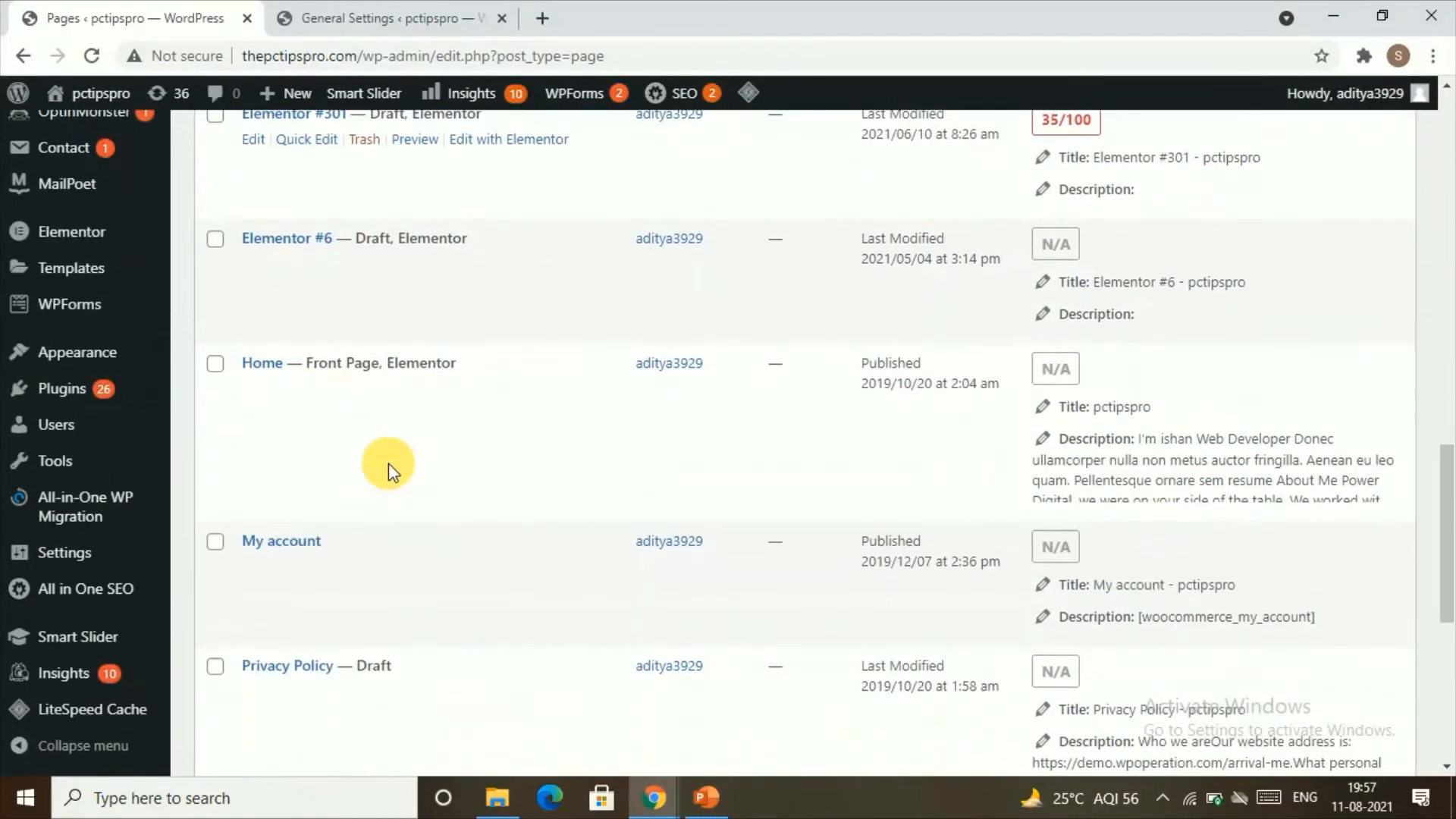
scroll(385, 473, "up", 15)
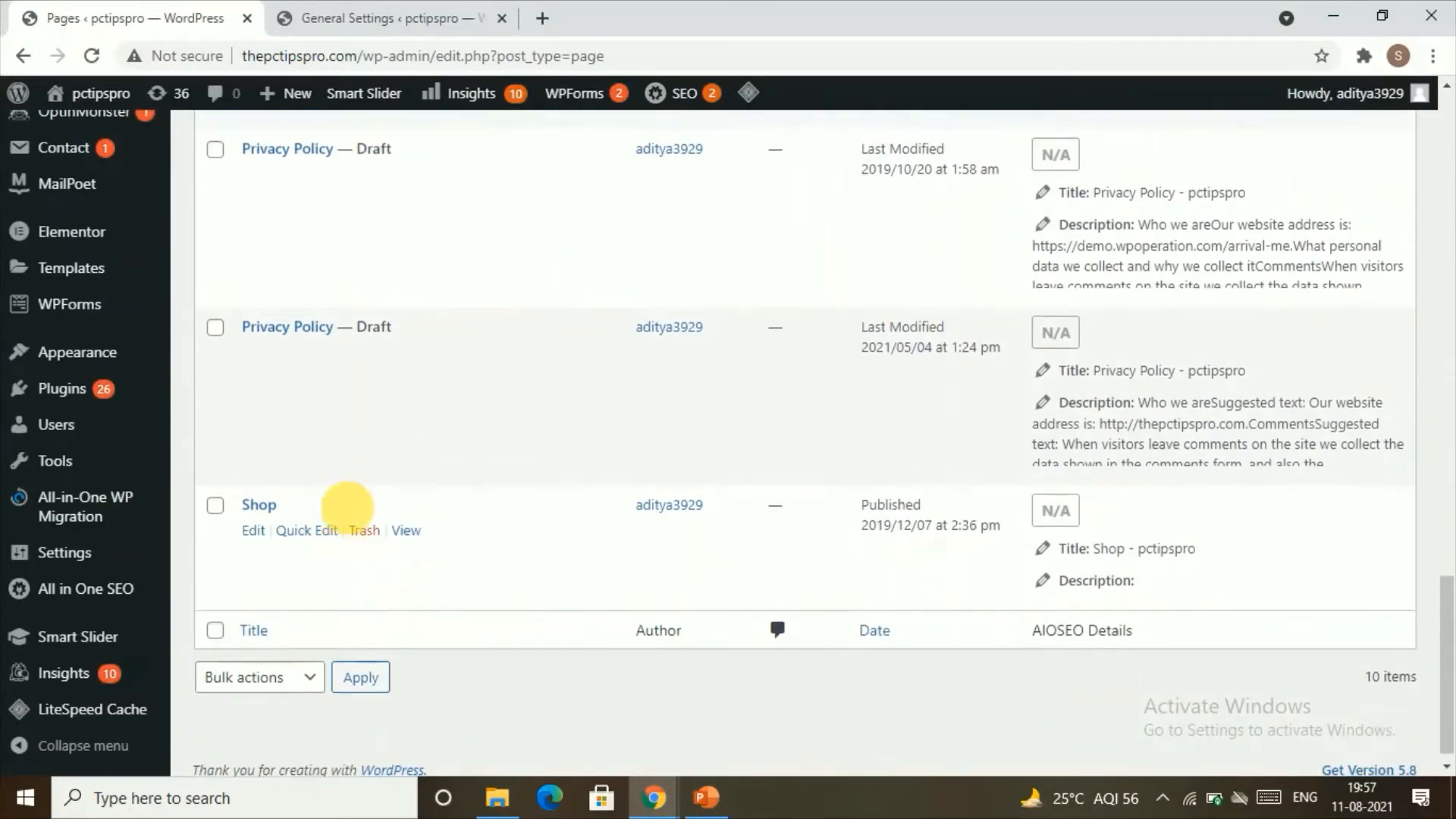
scroll(399, 485, "up", 8)
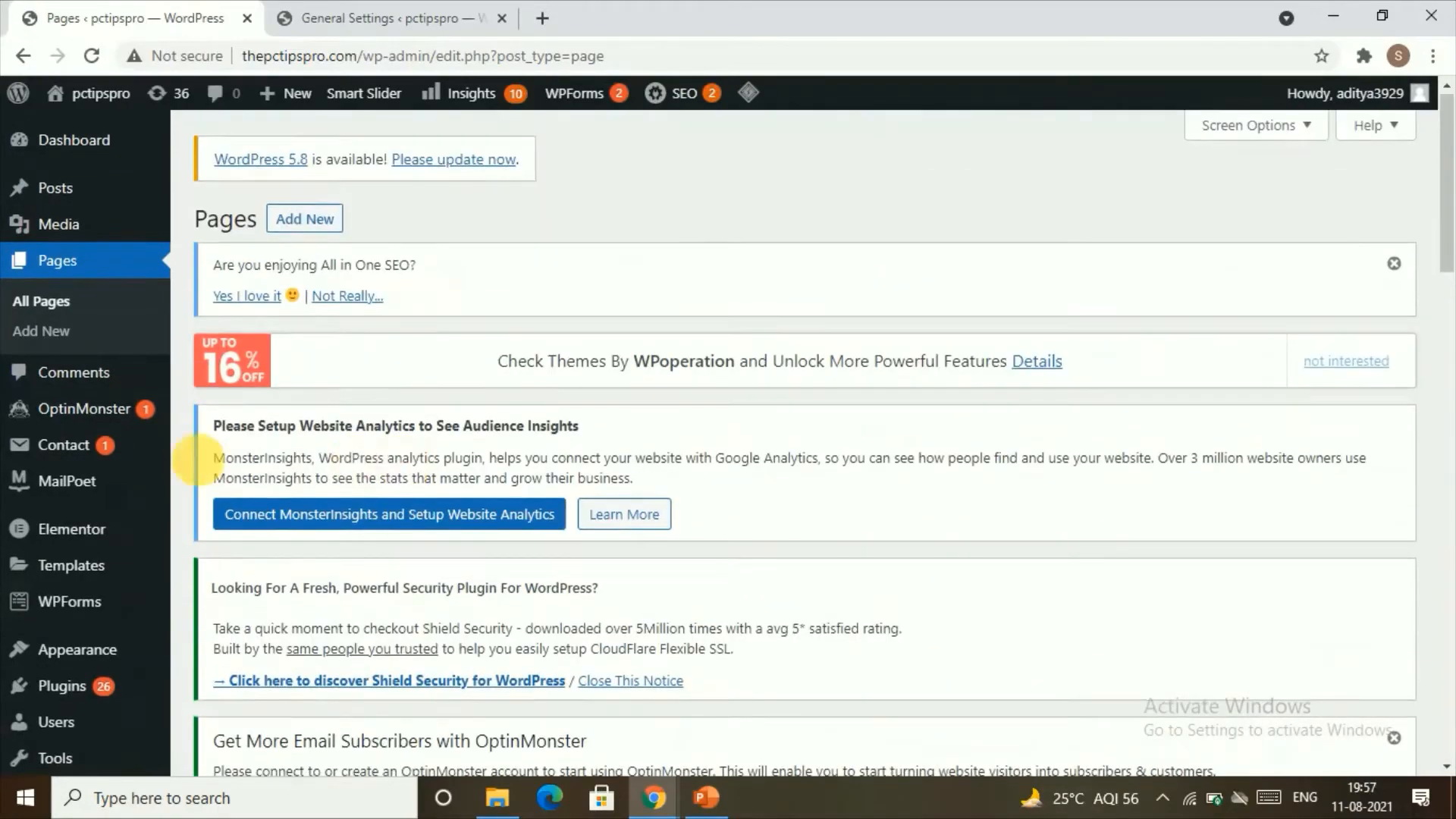
scroll(513, 455, "down", 9)
scroll(409, 531, "down", 5)
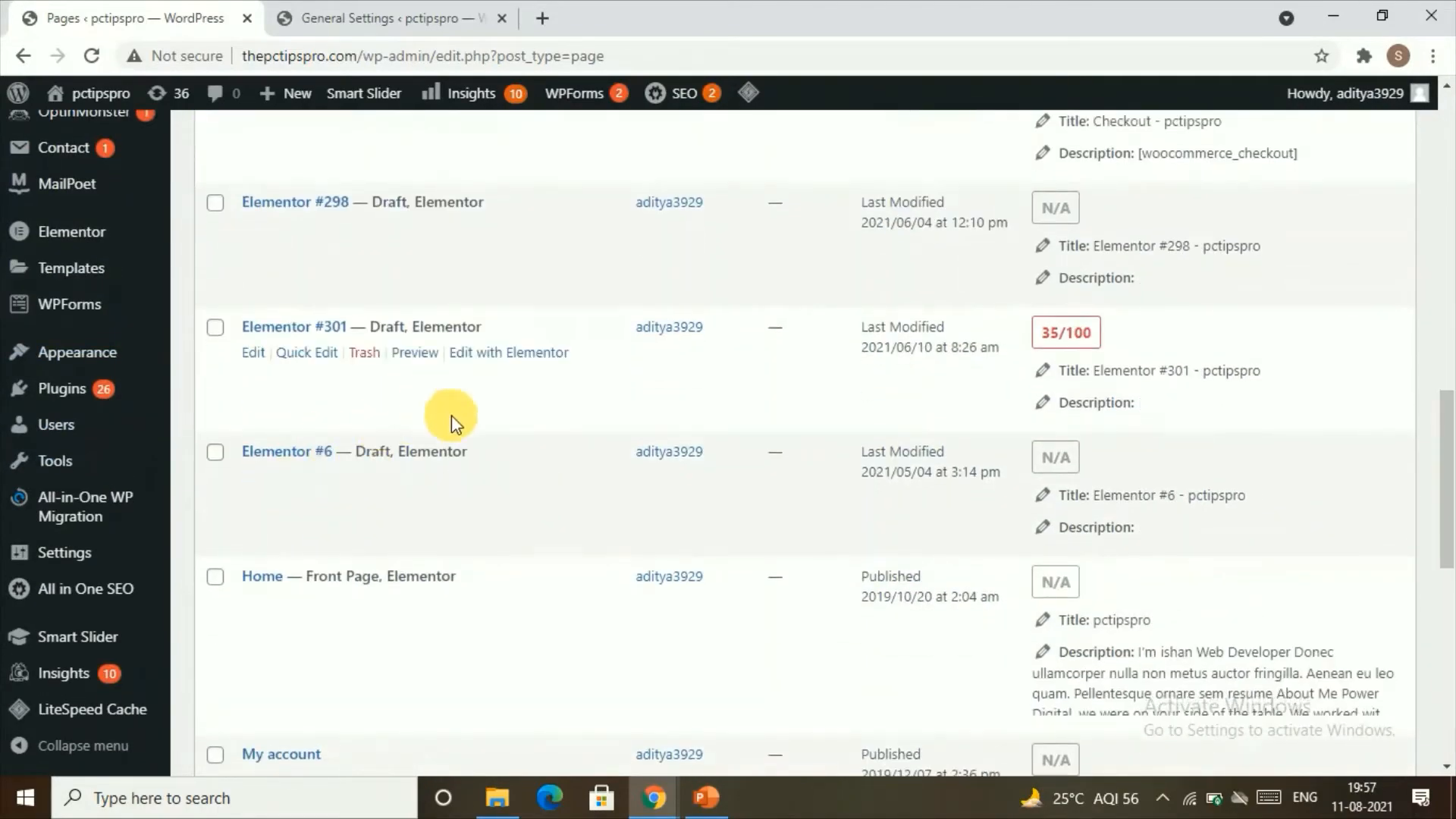
scroll(448, 425, "down", 4)
scroll(455, 436, "up", 6)
scroll(455, 443, "up", 8)
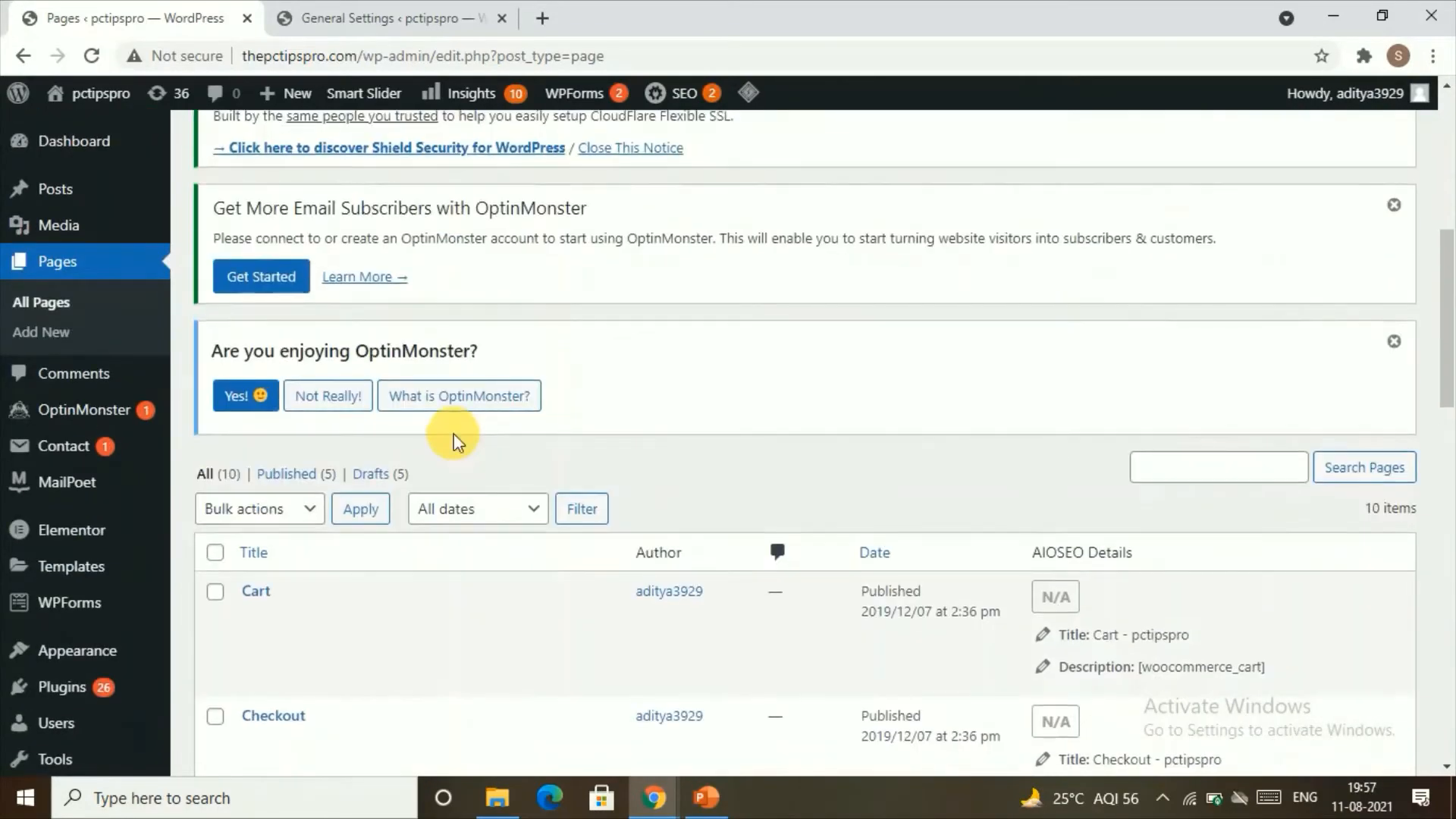
scroll(461, 440, "down", 9)
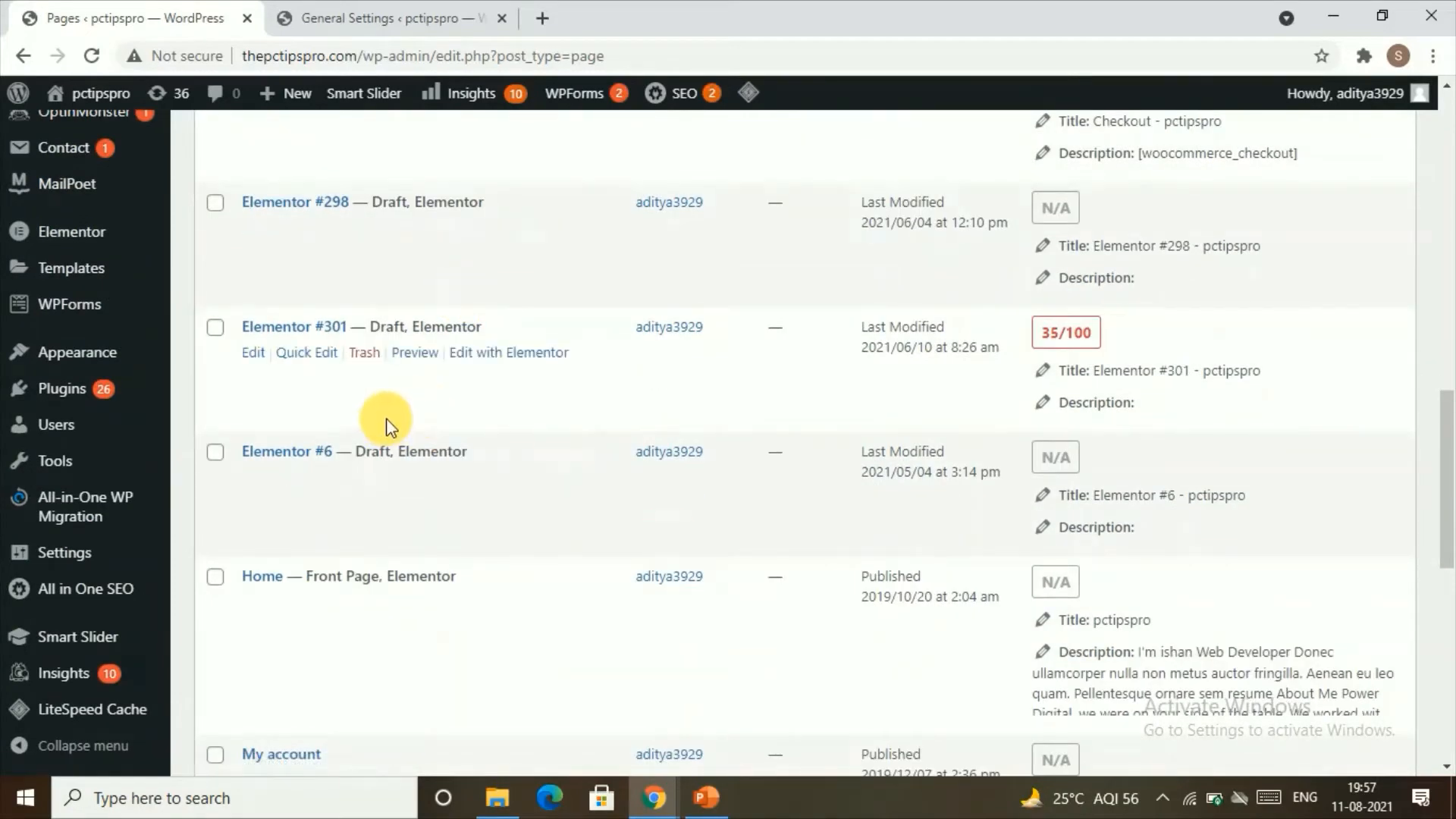
Step: Move the Cart page to the trash
scroll(318, 440, "up", 5)
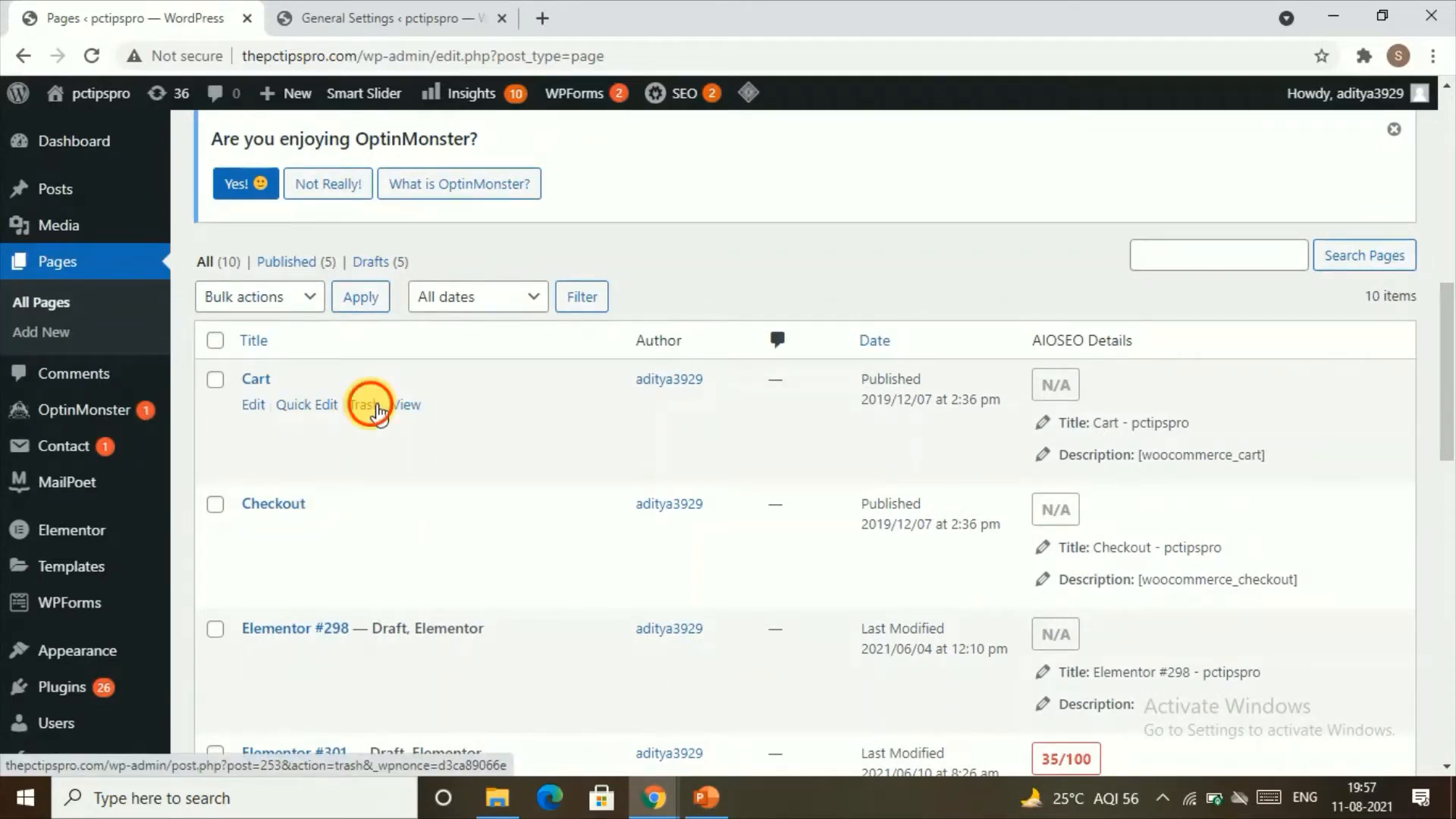
left_click(364, 404)
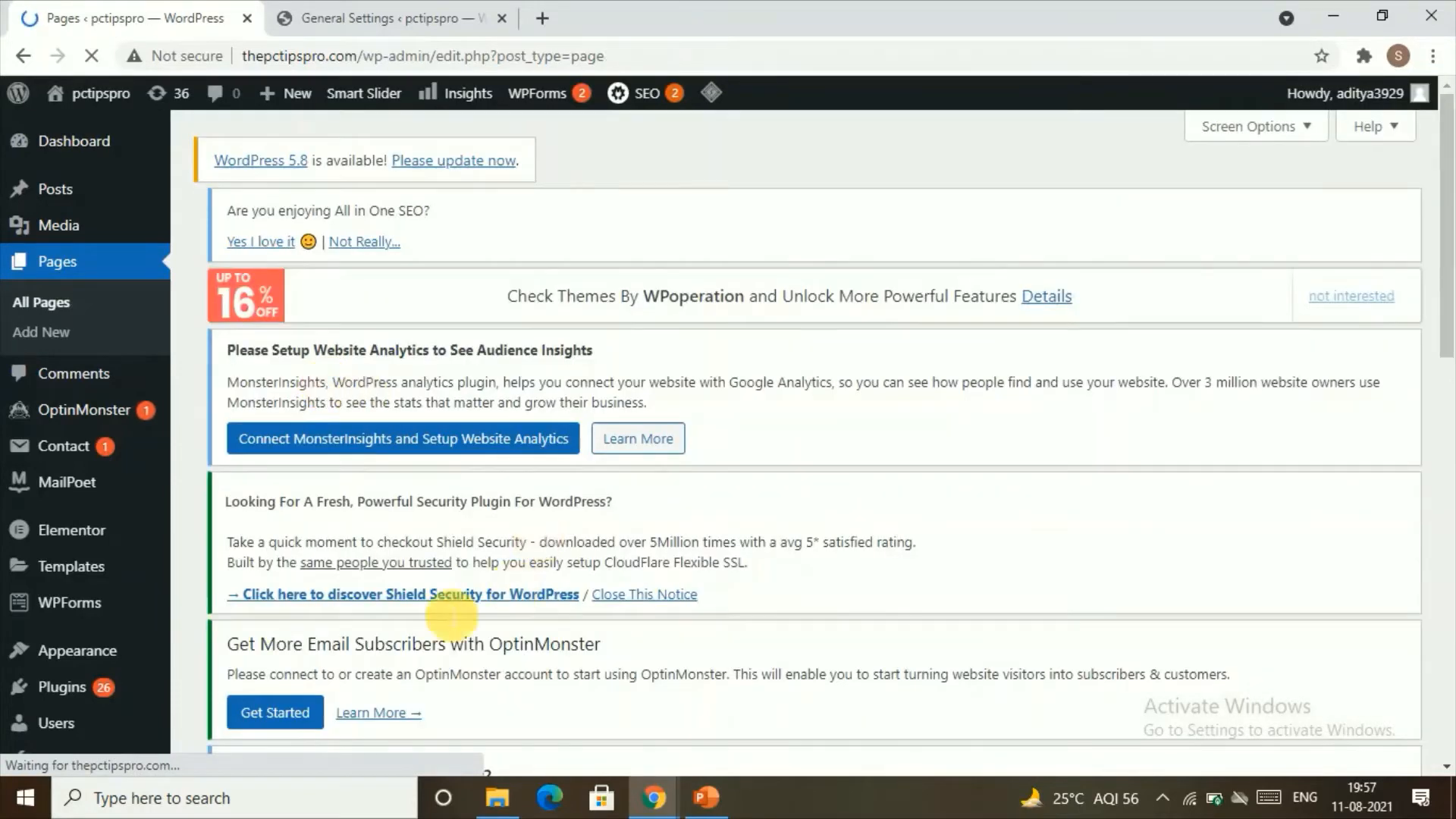
scroll(498, 676, "down", 10)
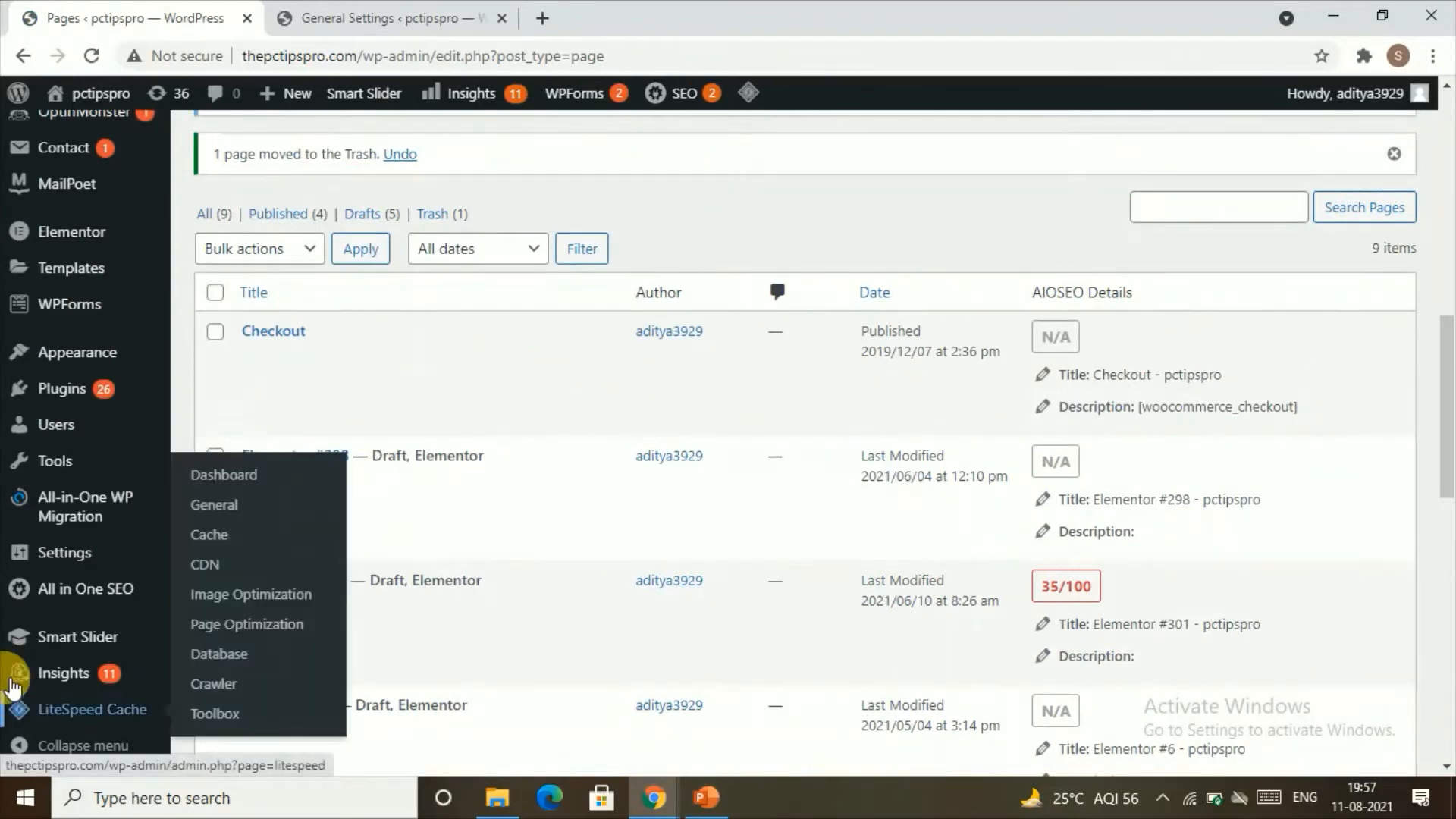
Step: Start a new page and go through the block editor's welcome guide until it closes
scroll(258, 311, "up", 2)
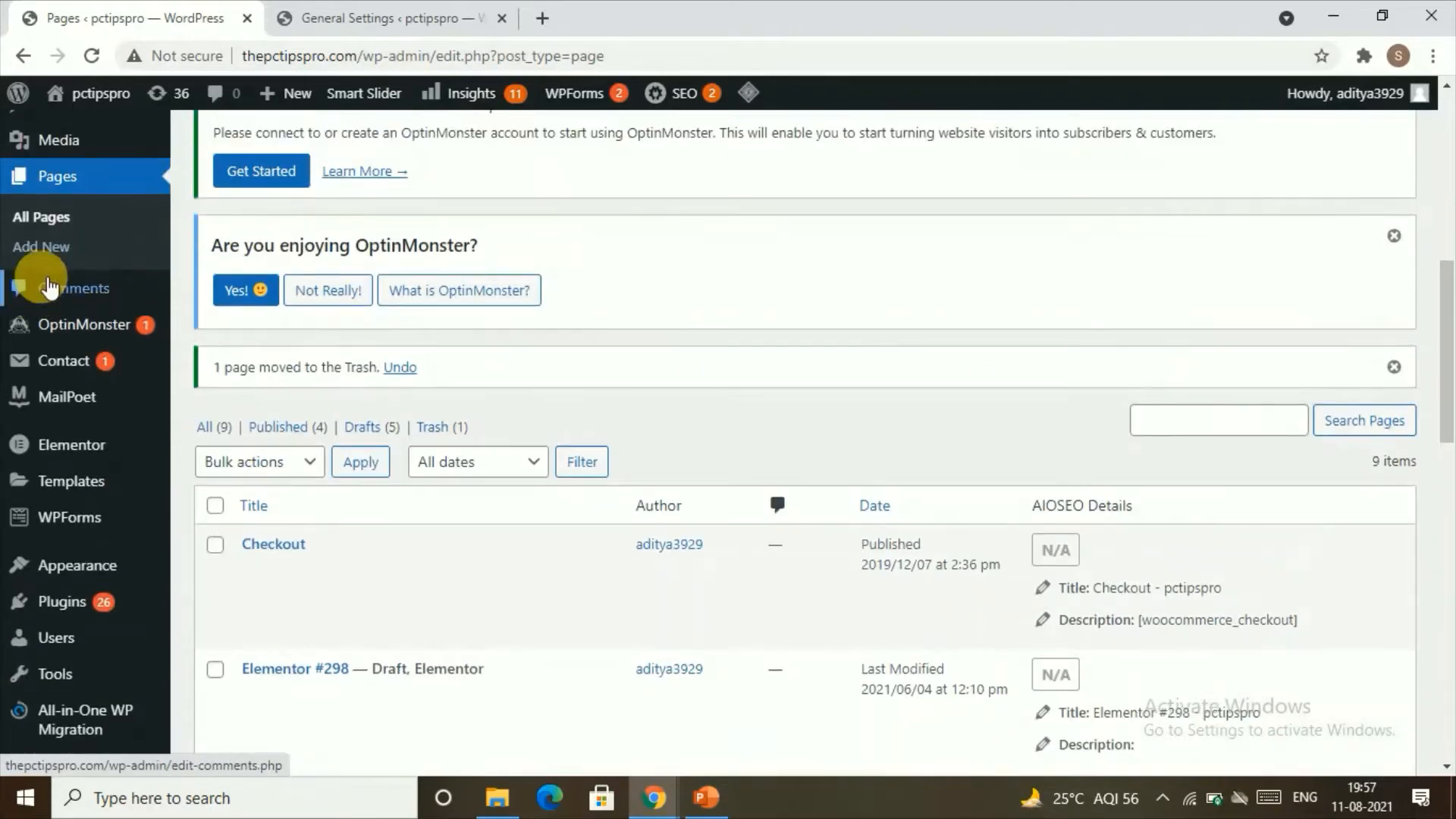
left_click(85, 250)
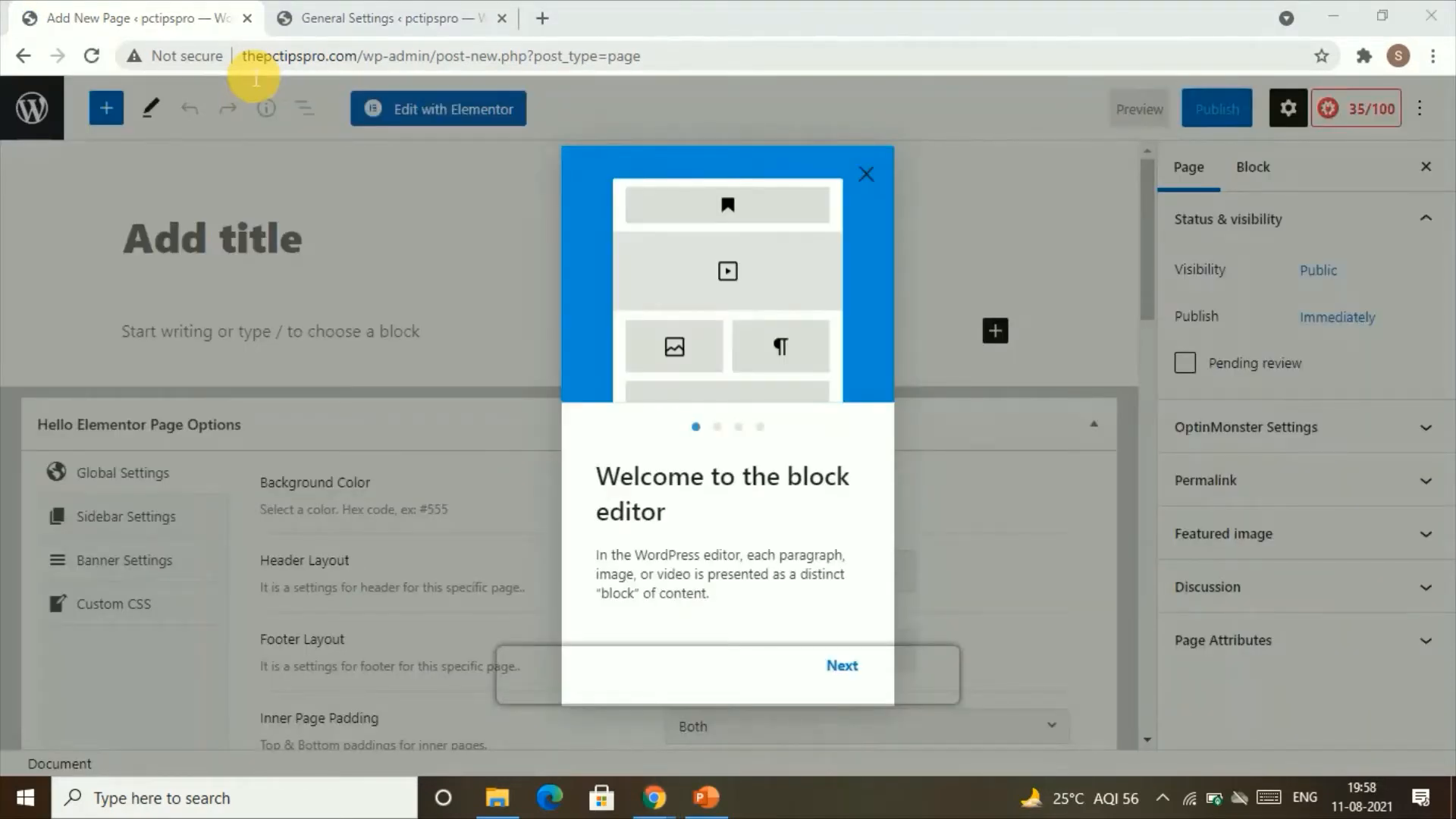
left_click(839, 664)
left_click(839, 680)
left_click(840, 680)
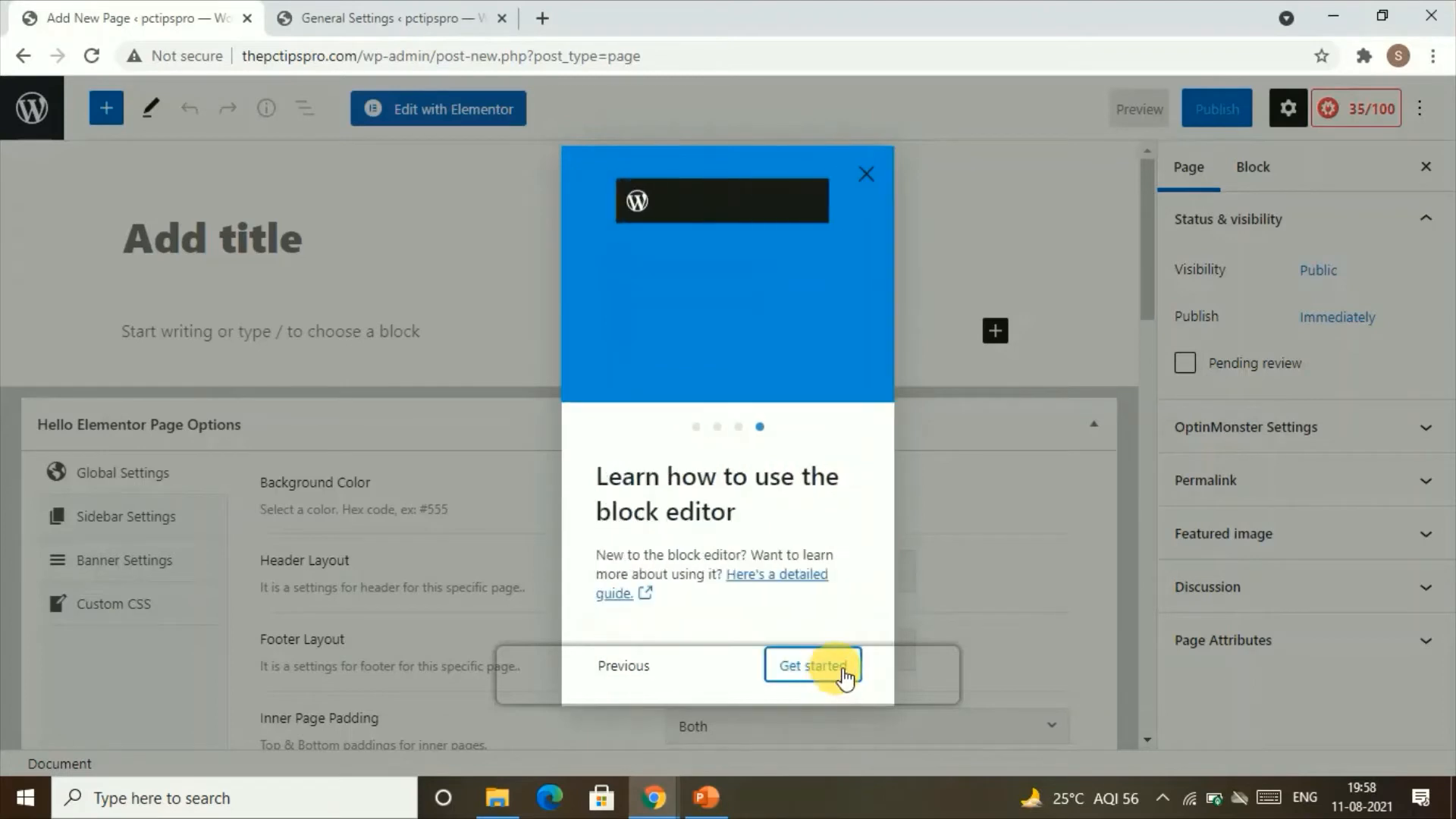
left_click(844, 677)
Step: Title the new page "home page" and publish it with public visibility and an empty body
left_click(231, 255)
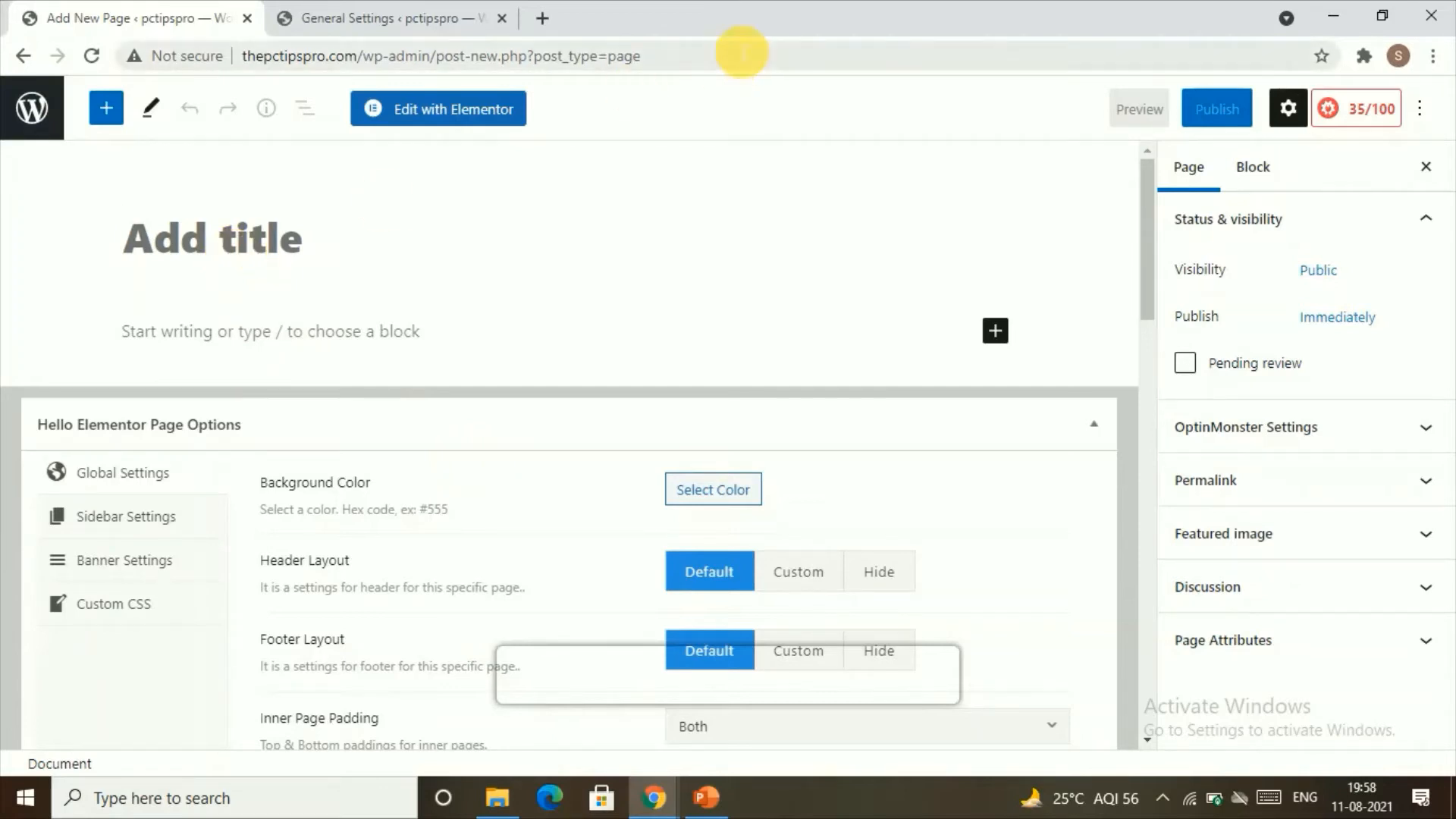
type("home p")
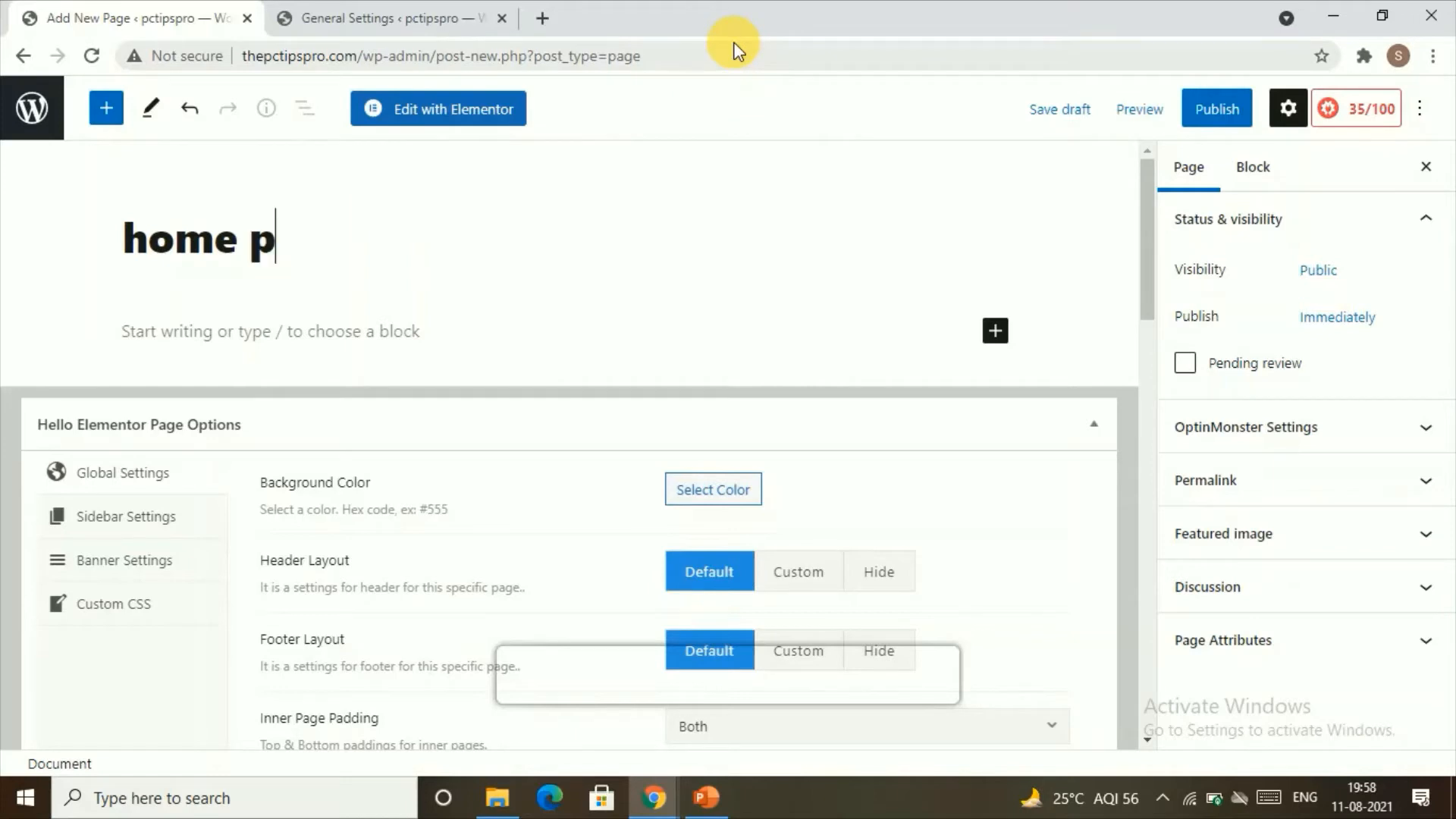
type("age")
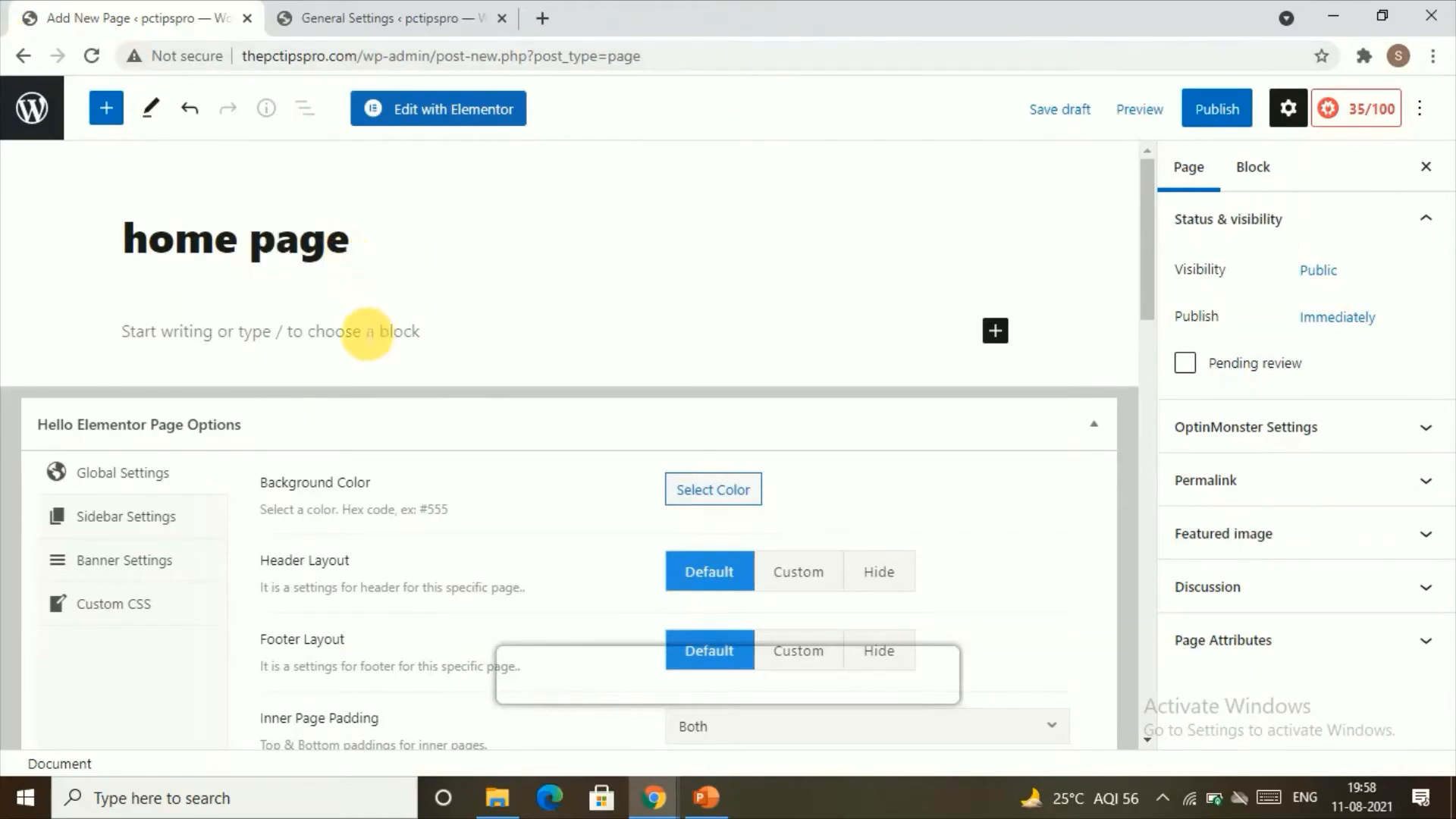
left_click(368, 345)
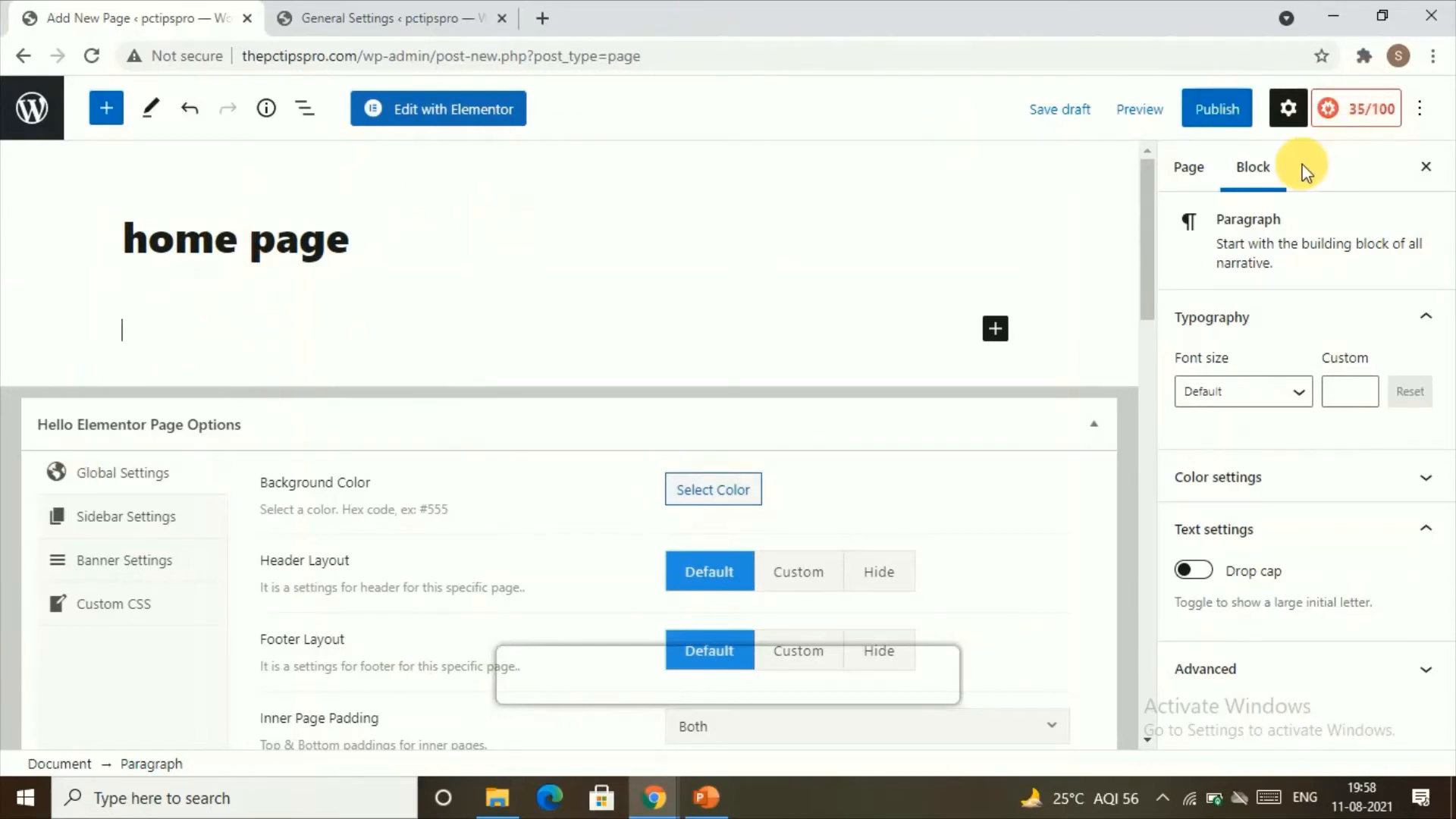
left_click(1216, 108)
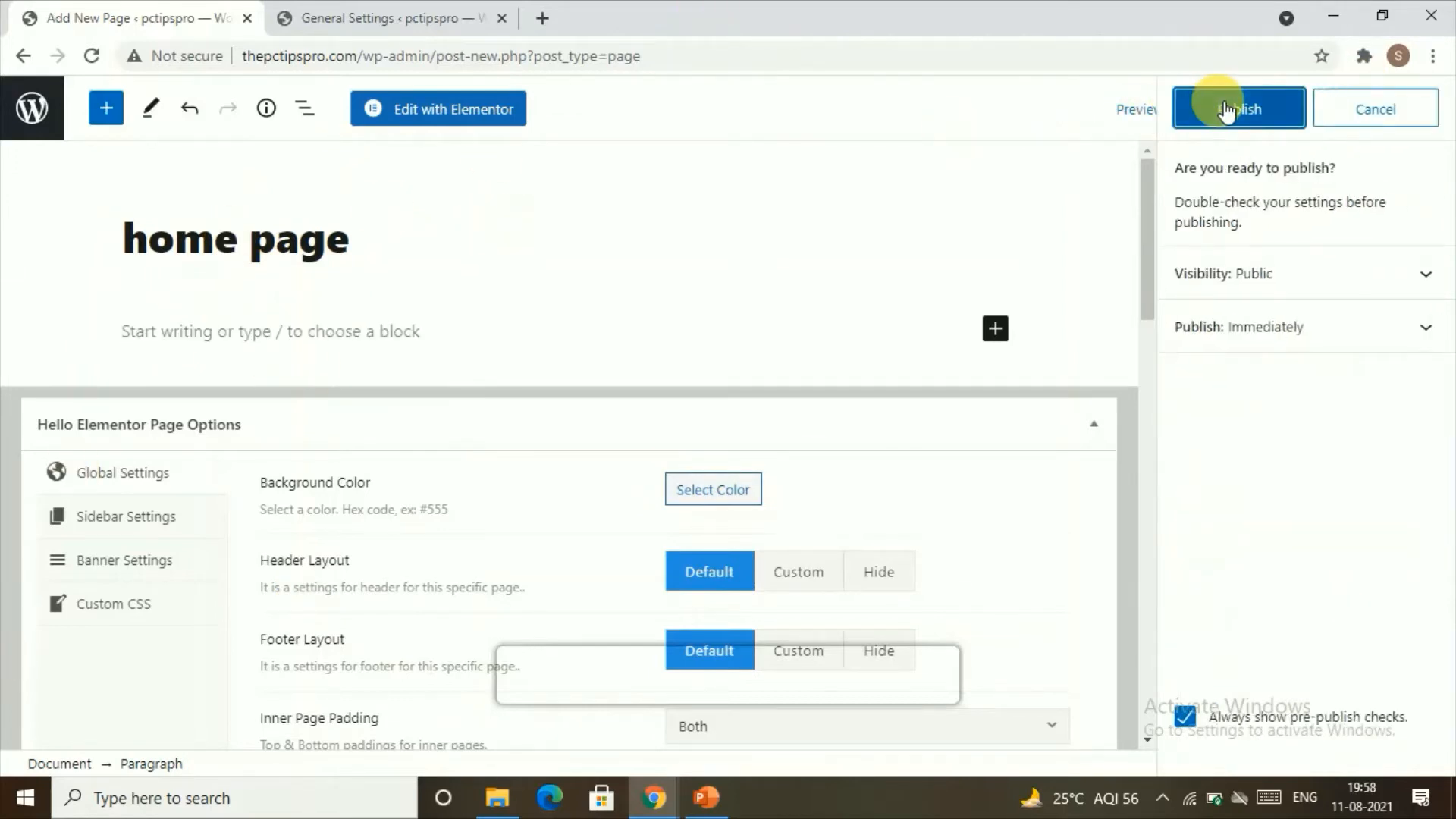
left_click(1224, 109)
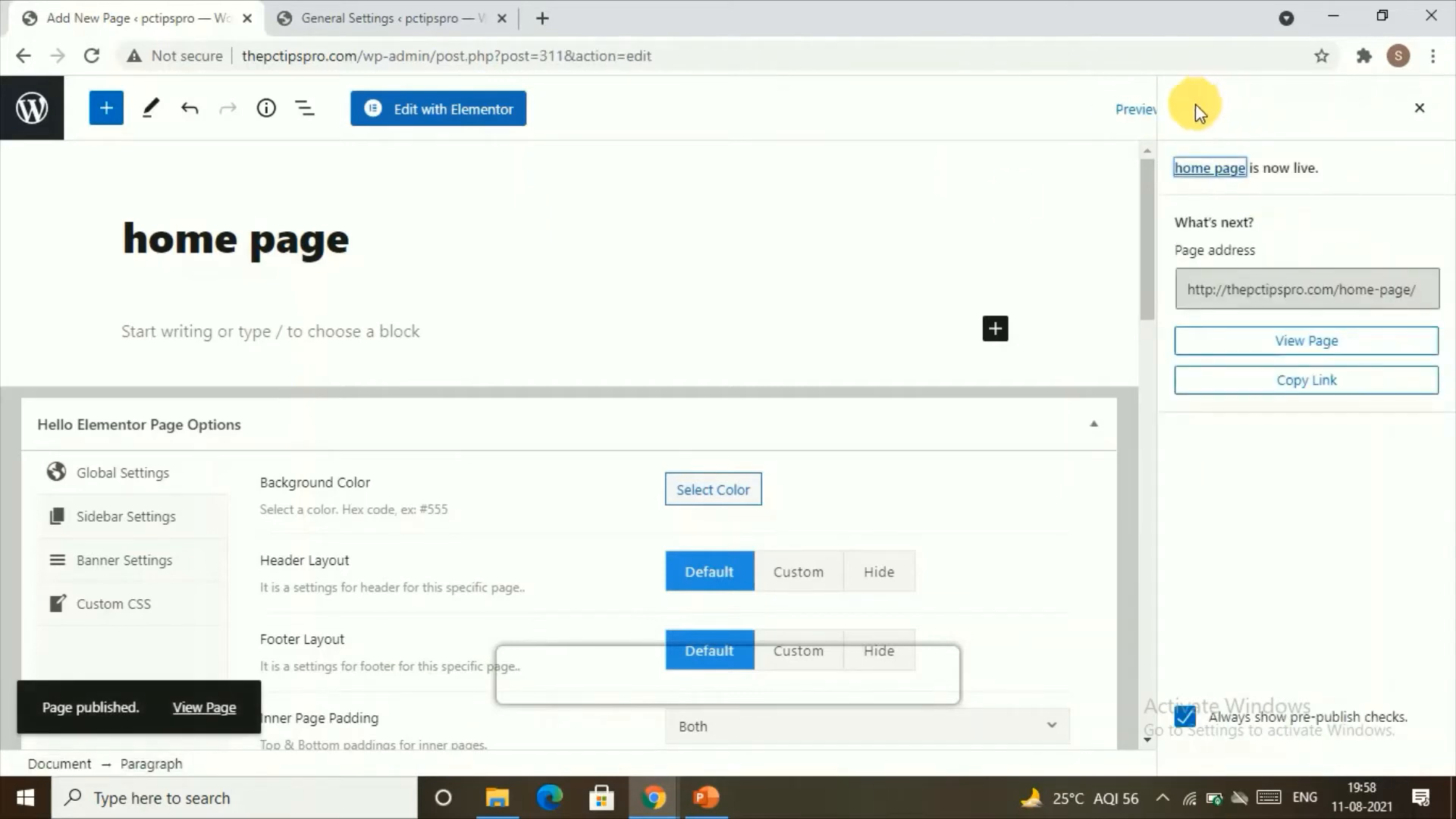
Step: Return to the list of pages and search it for "home"
left_click(21, 58)
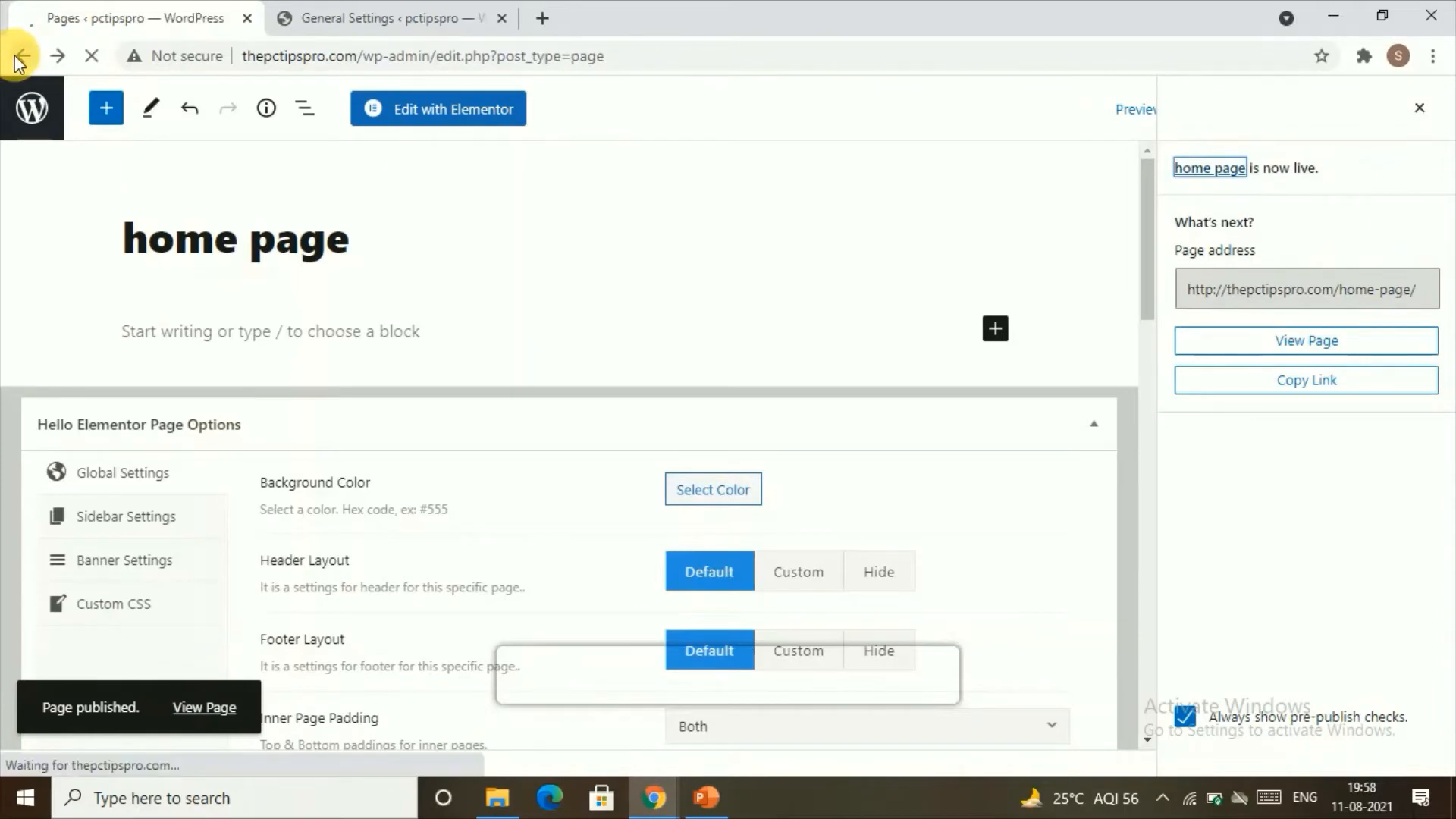
scroll(347, 501, "down", 3)
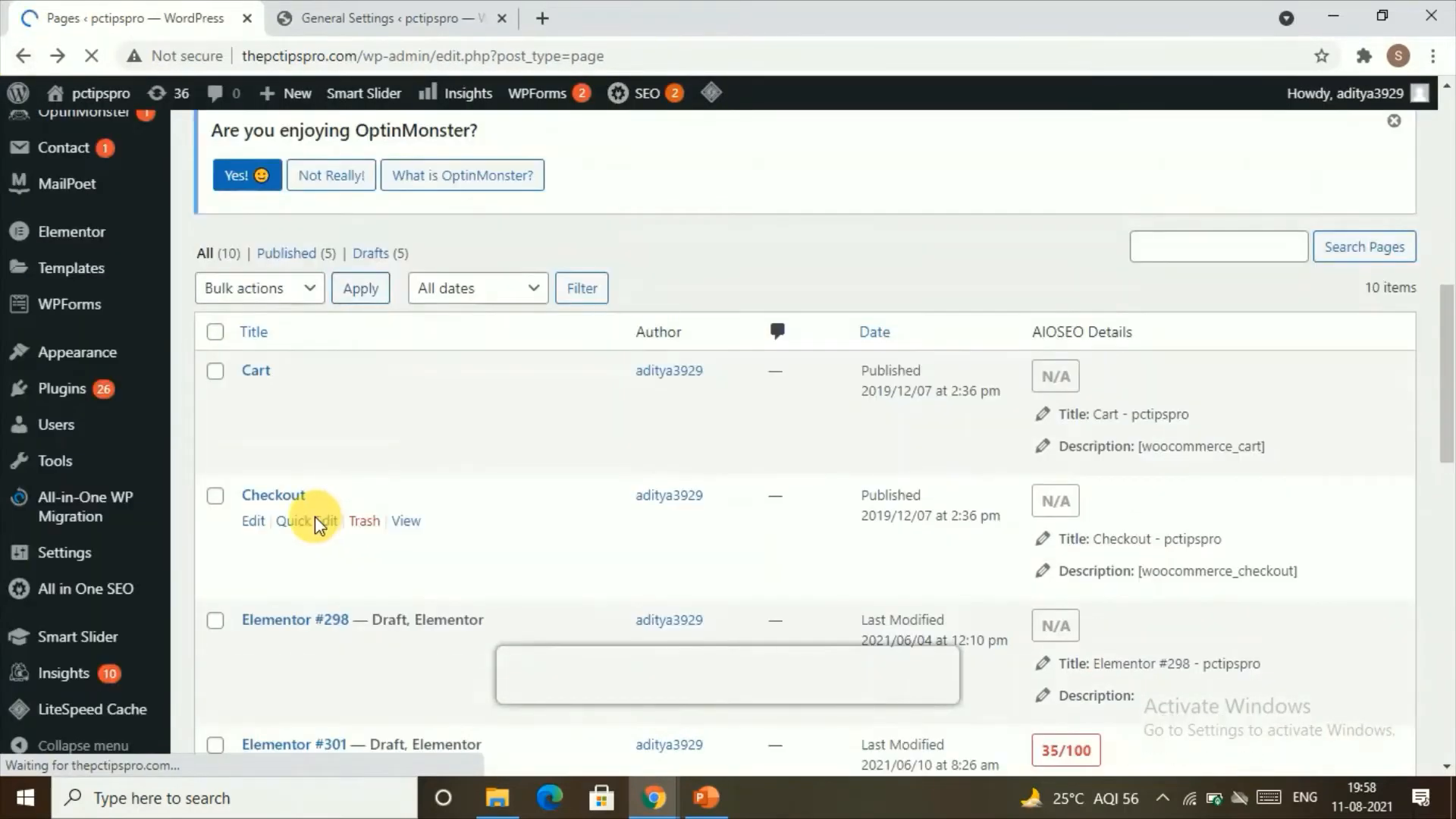
scroll(318, 512, "down", 12)
scroll(320, 494, "down", 4)
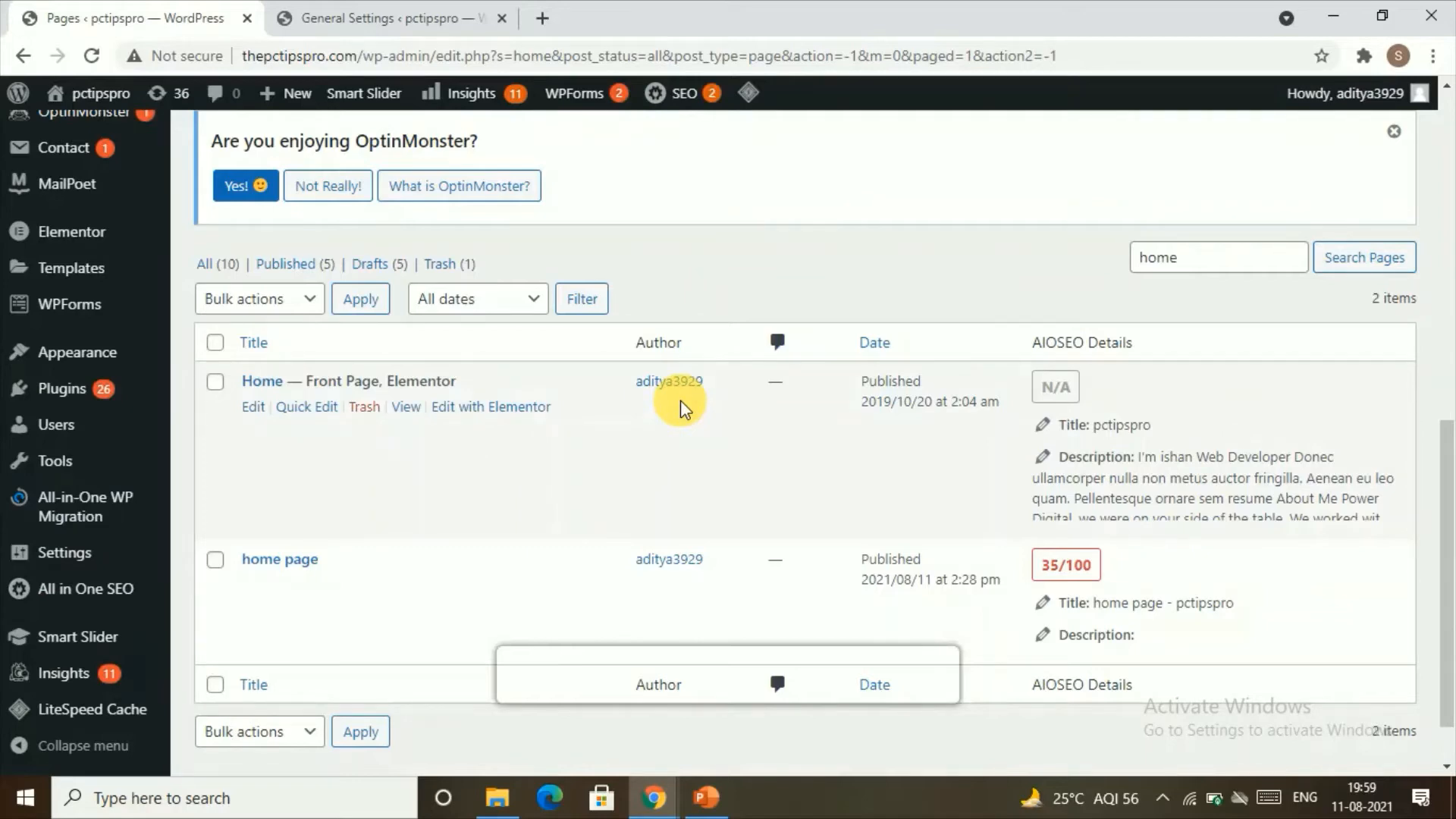
Step: Open the site's themes page and look through the installed themes
mouse_move(87, 395)
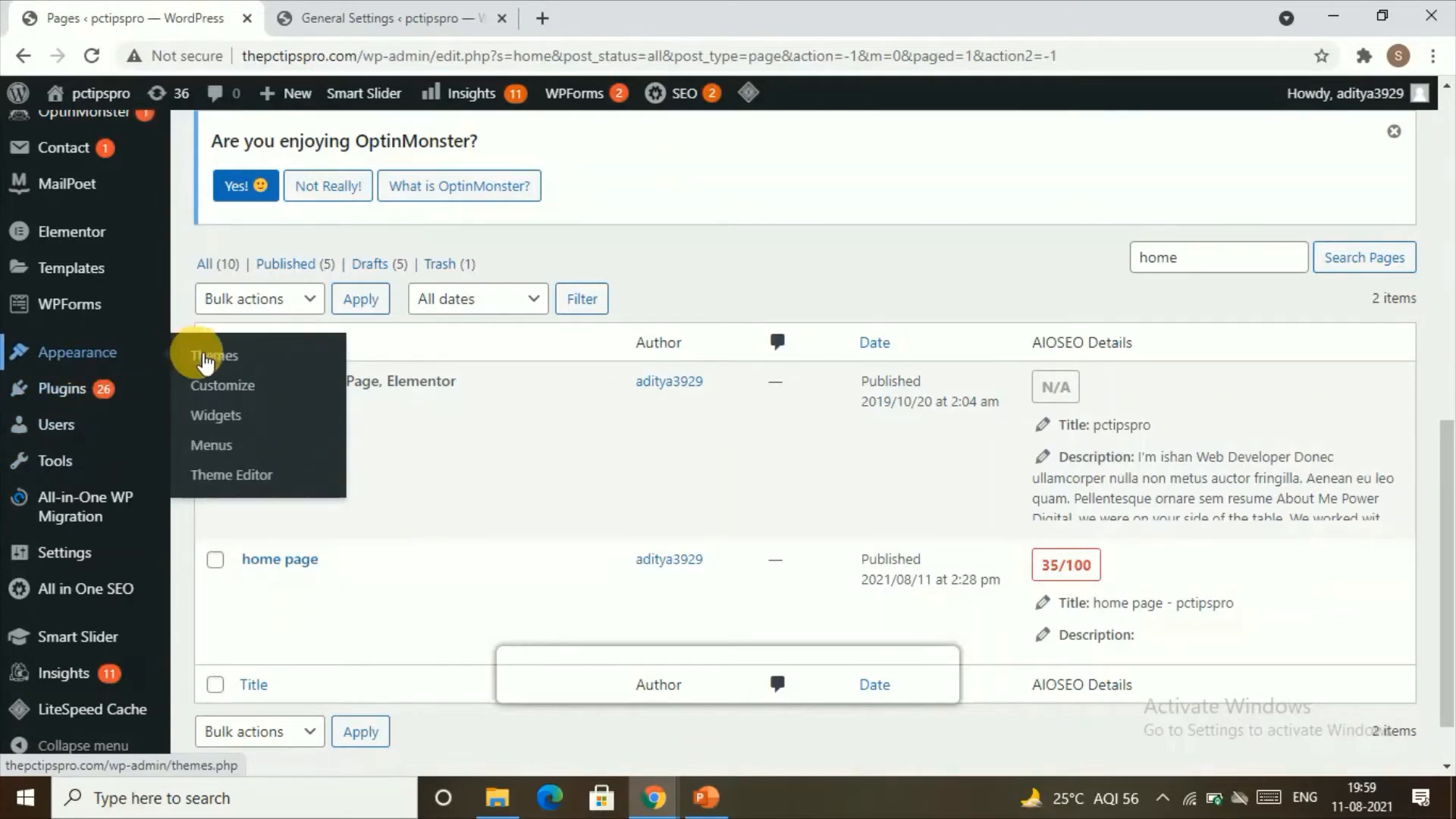
left_click(205, 360)
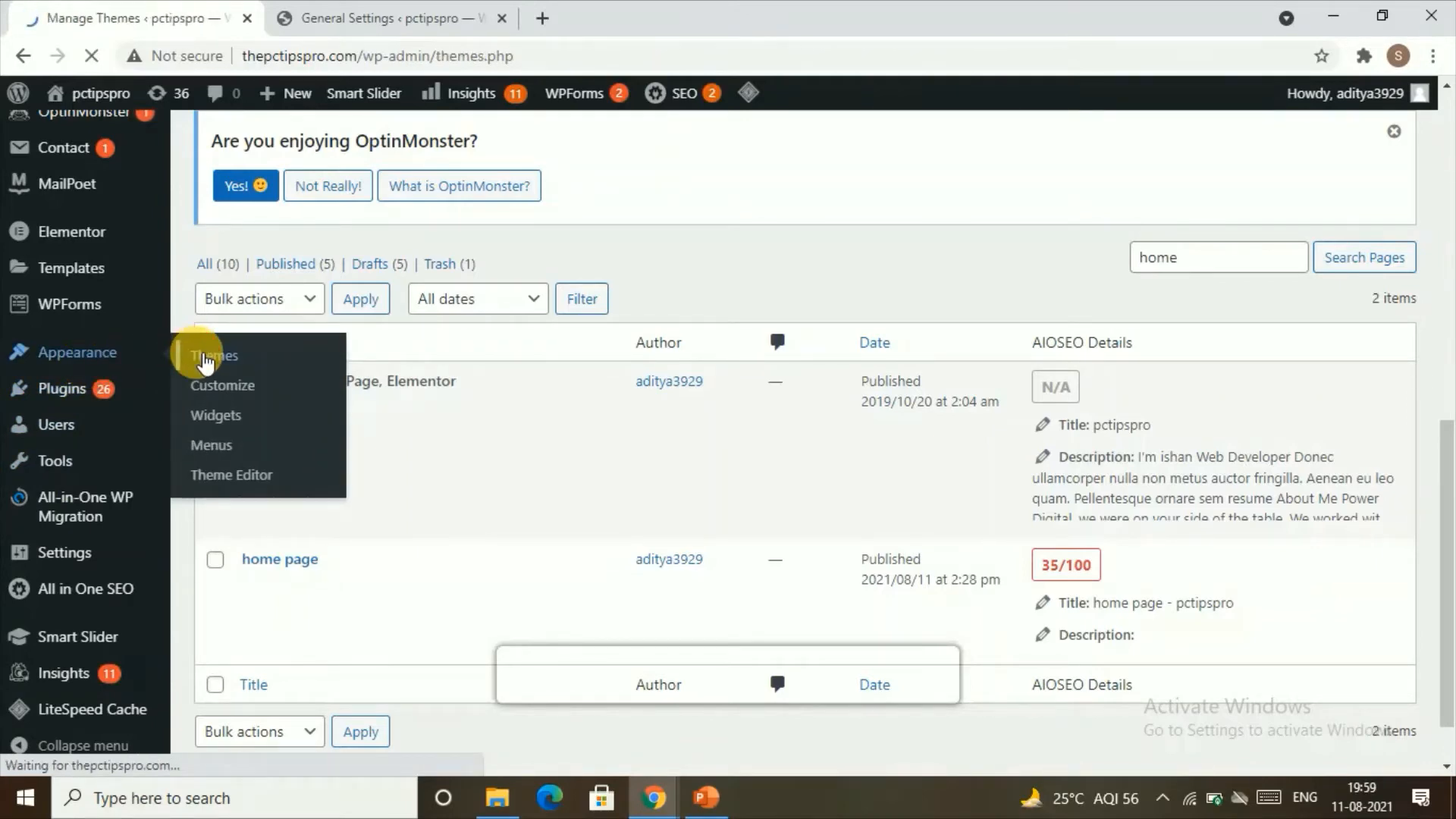
scroll(341, 416, "down", 9)
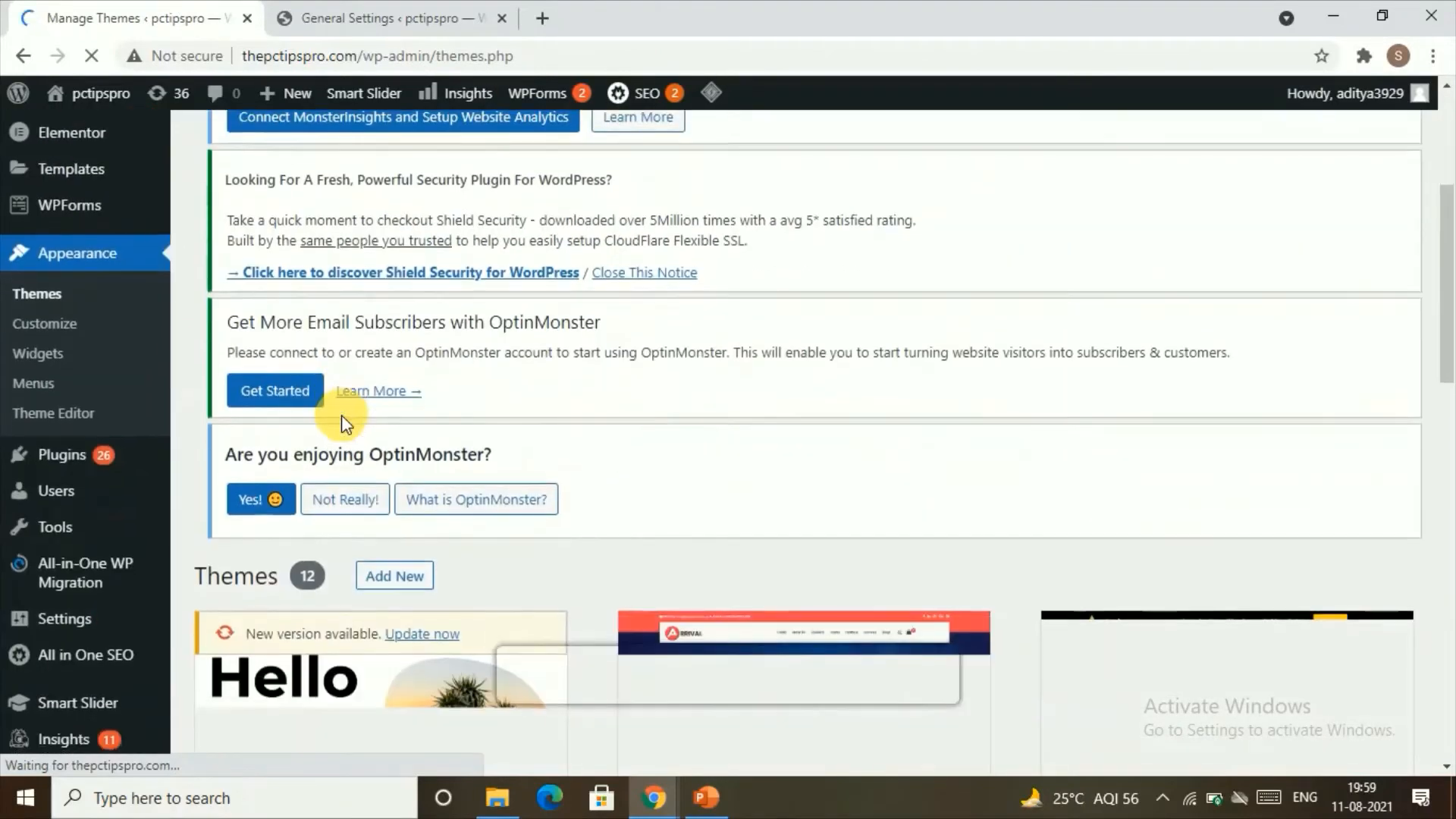
scroll(341, 416, "down", 3)
scroll(341, 414, "up", 8)
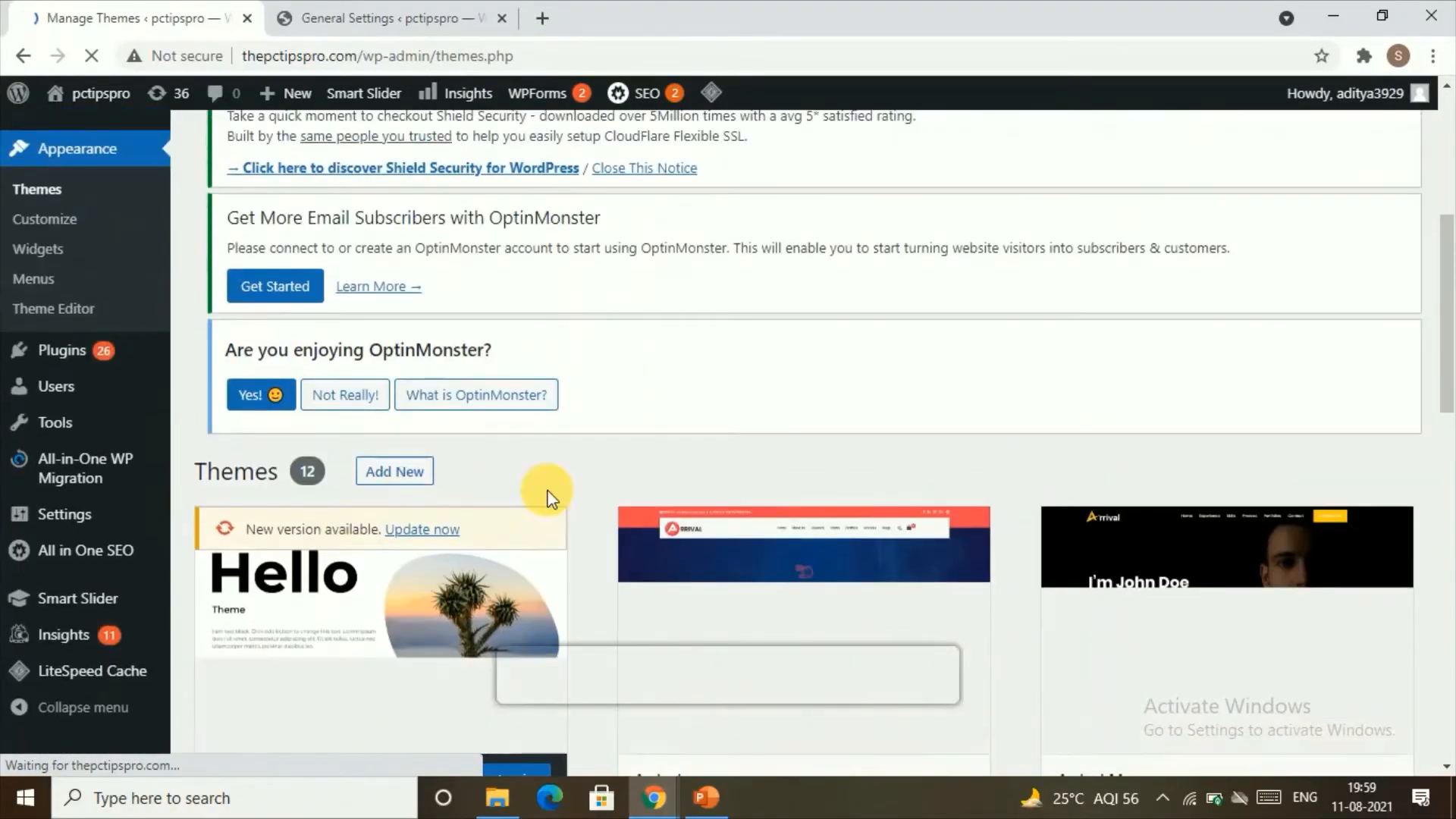
scroll(535, 481, "down", 2)
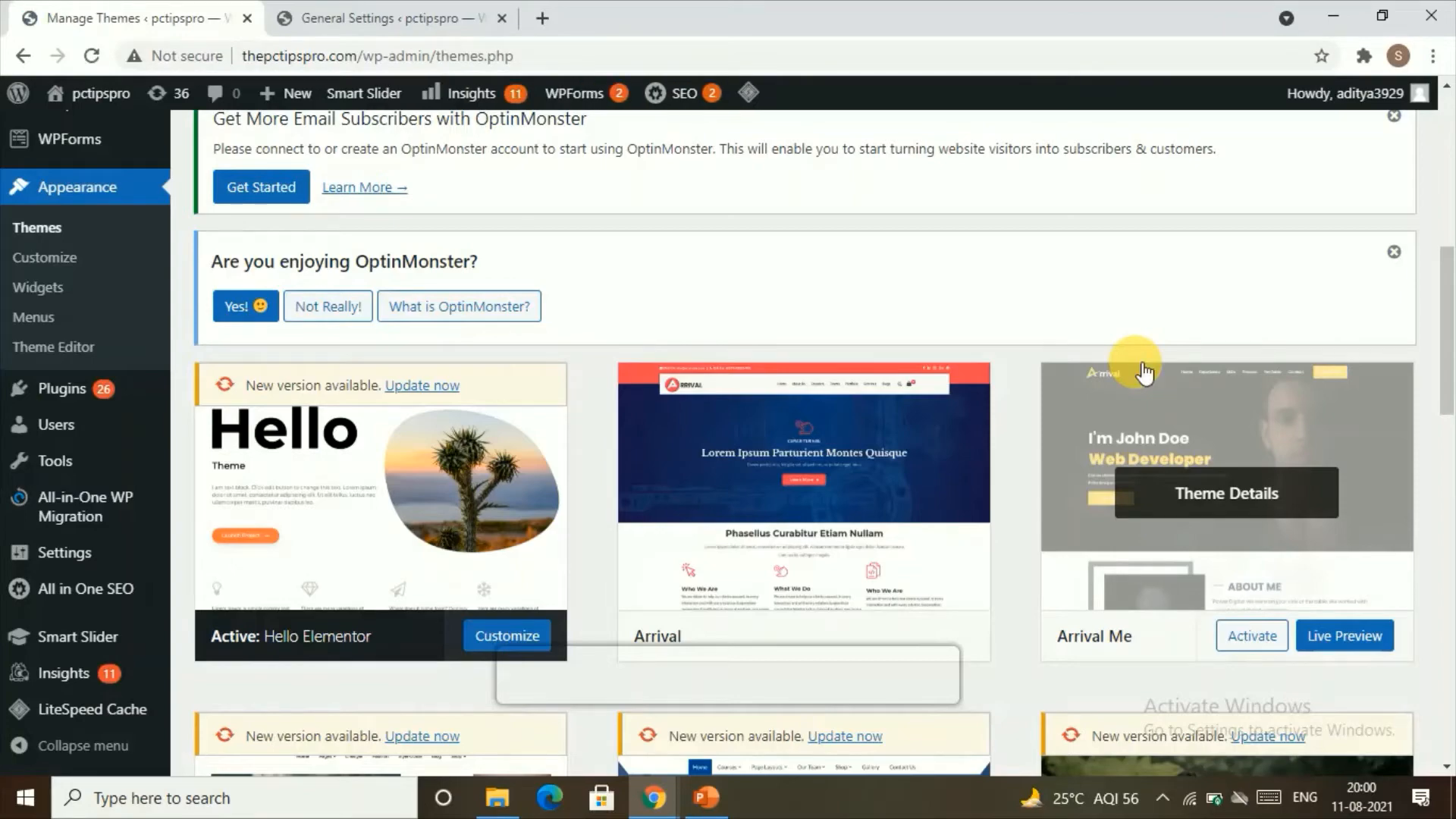
scroll(1062, 395, "down", 3)
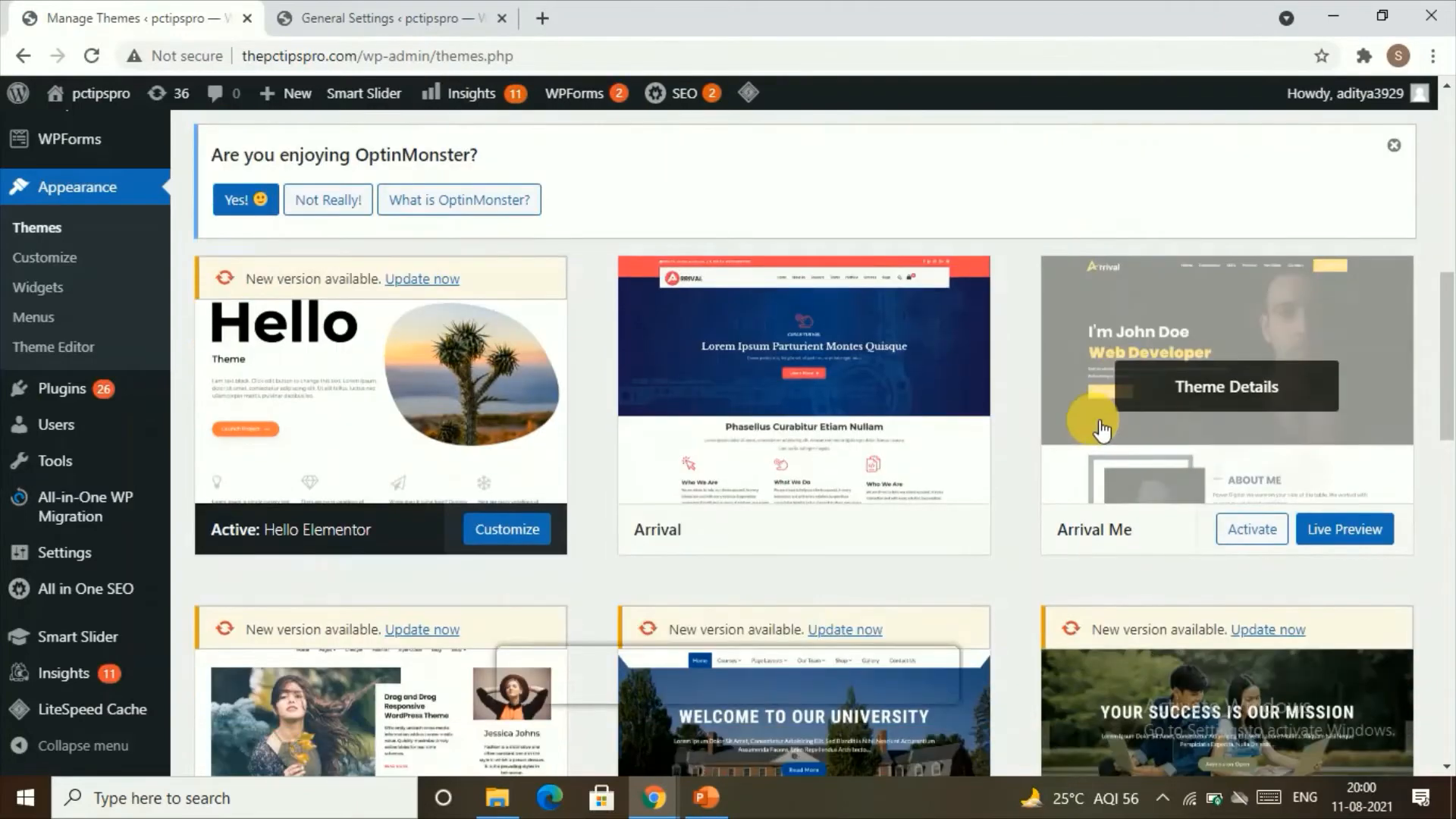
scroll(999, 440, "down", 1)
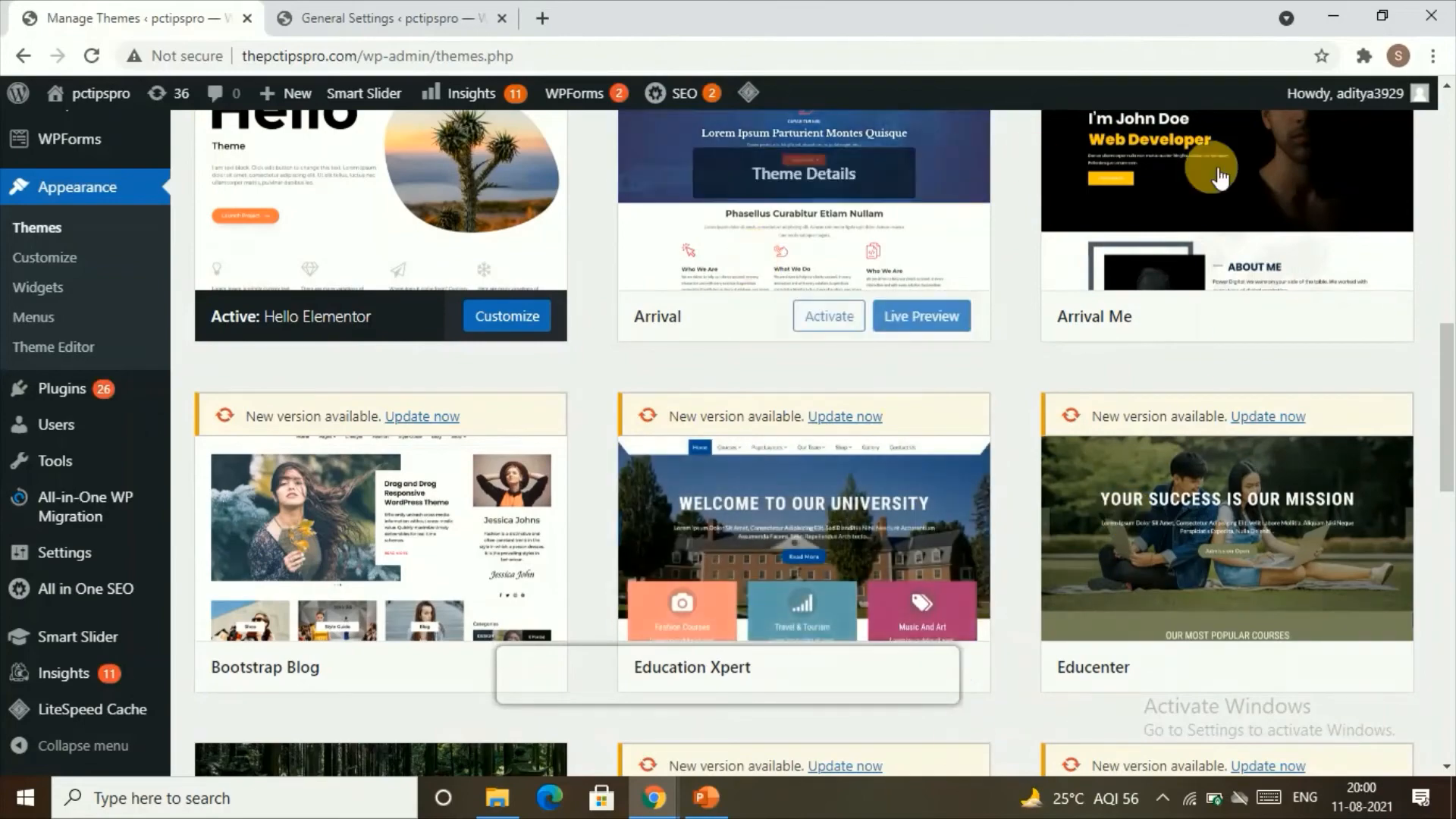
scroll(887, 455, "up", 6)
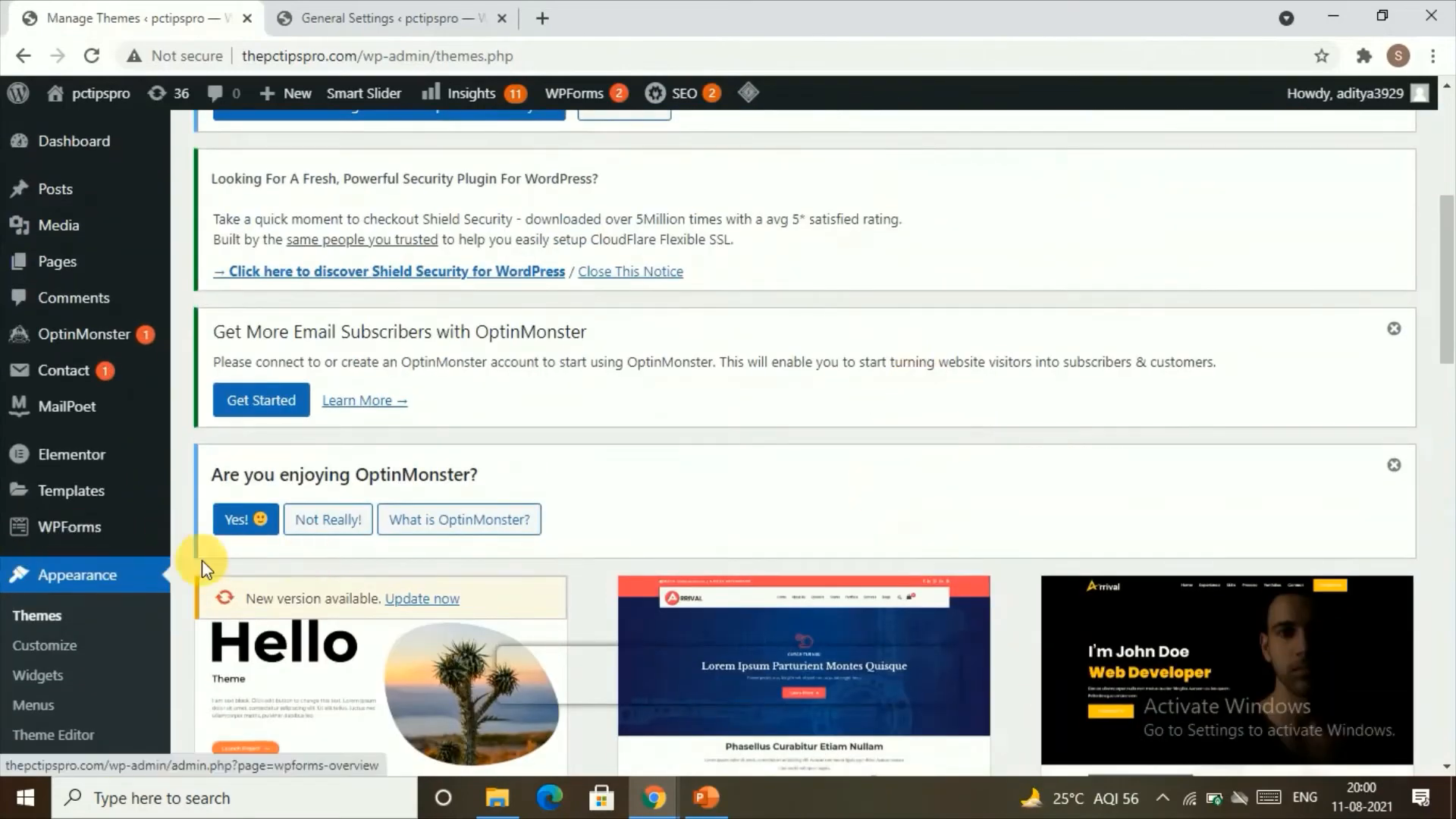
scroll(303, 464, "up", 5)
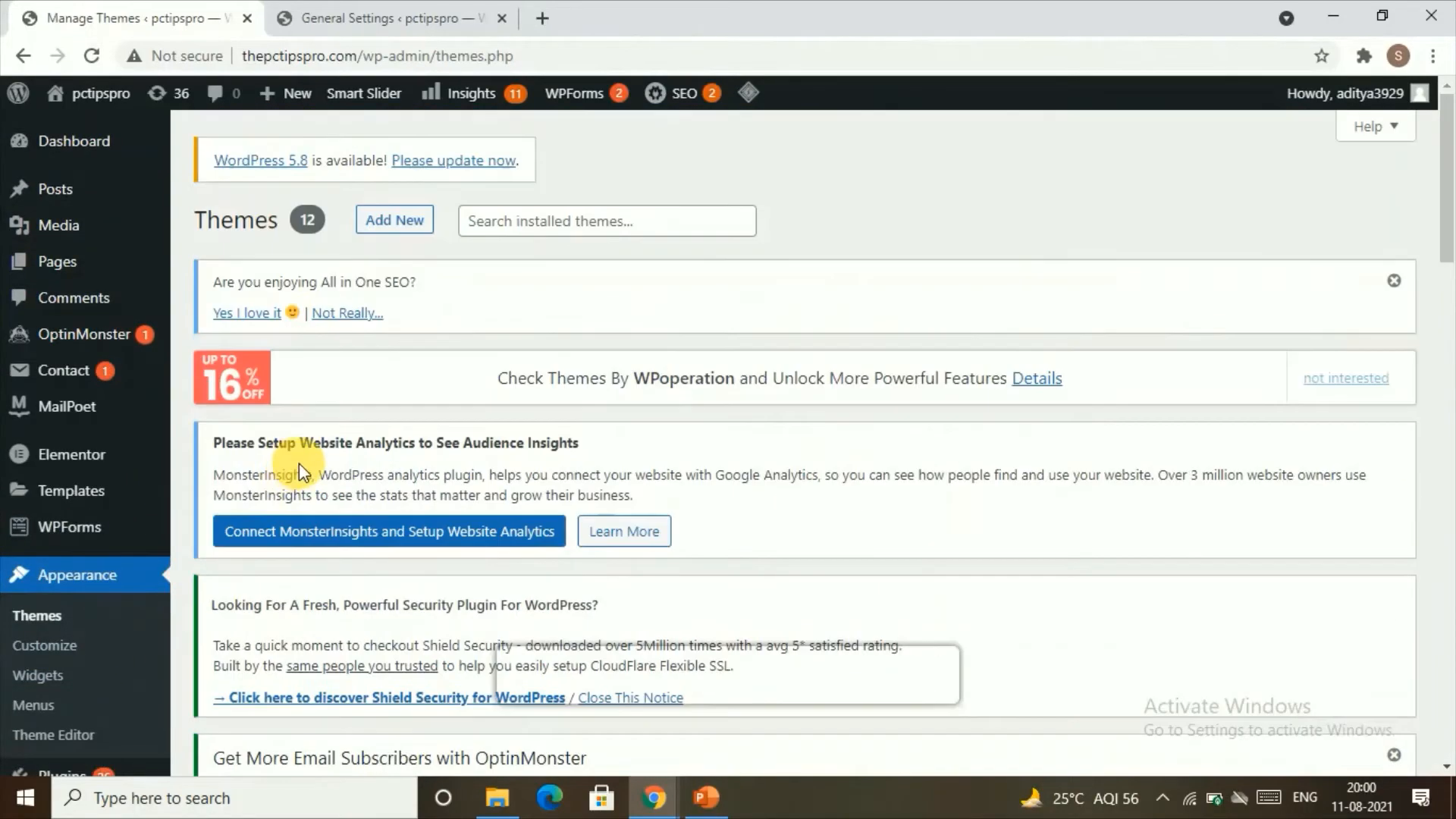
Step: Open the page for adding new themes and browse the featured themes as far as Foodoholic
left_click(390, 219)
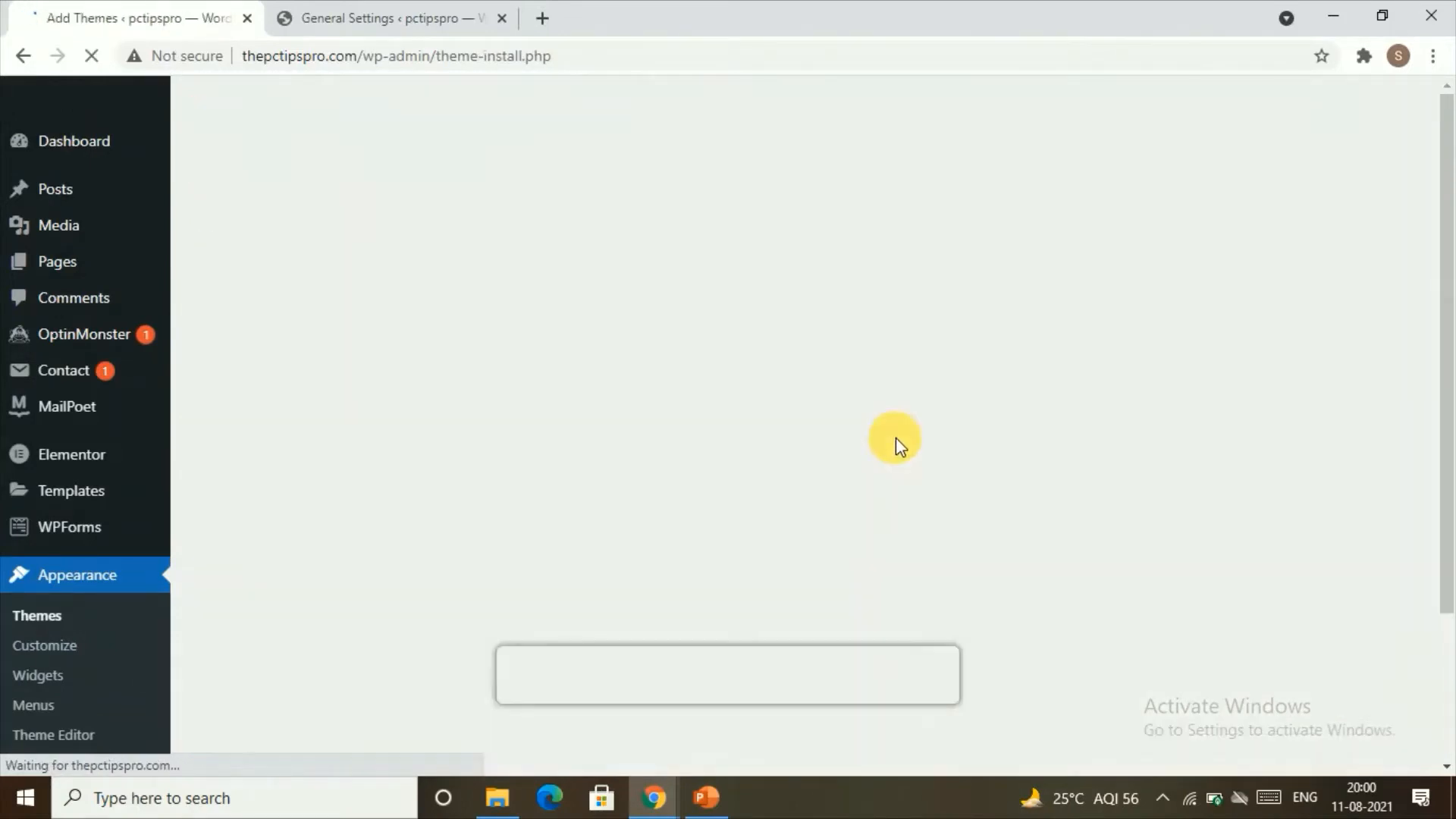
scroll(1027, 553, "down", 4)
scroll(1027, 547, "down", 2)
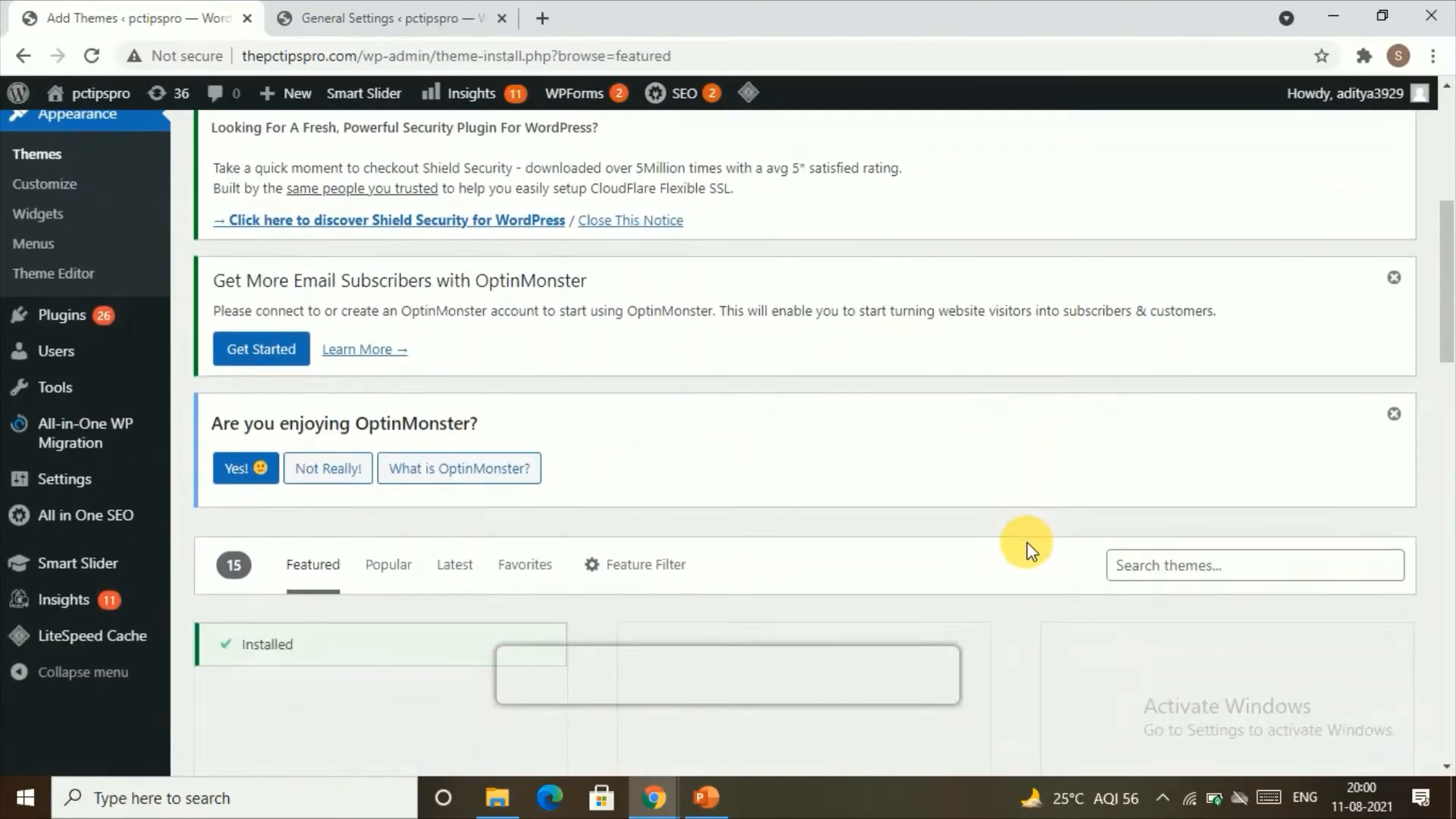
left_click(1213, 565)
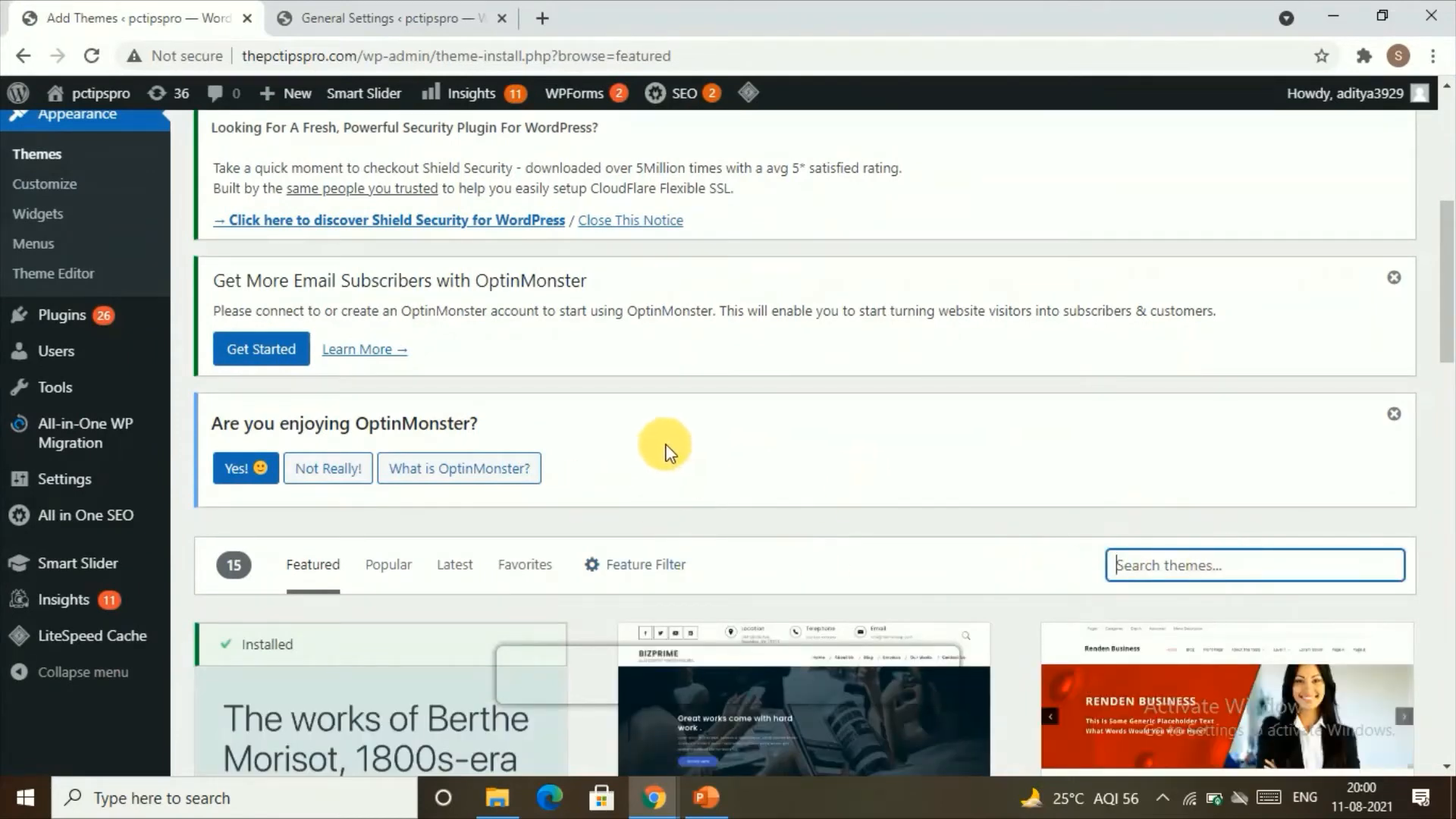
scroll(667, 447, "down", 5)
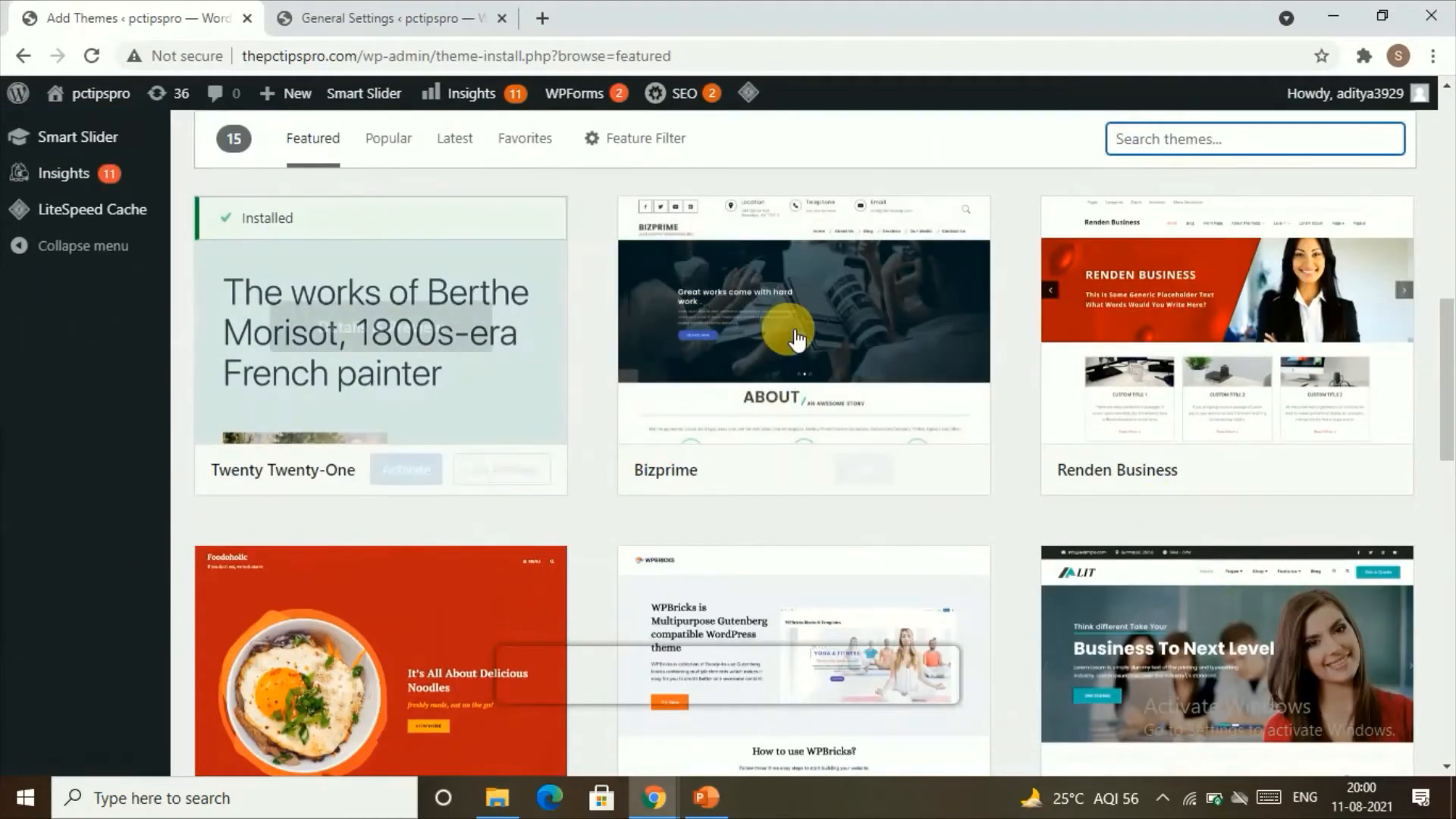
mouse_move(807, 325)
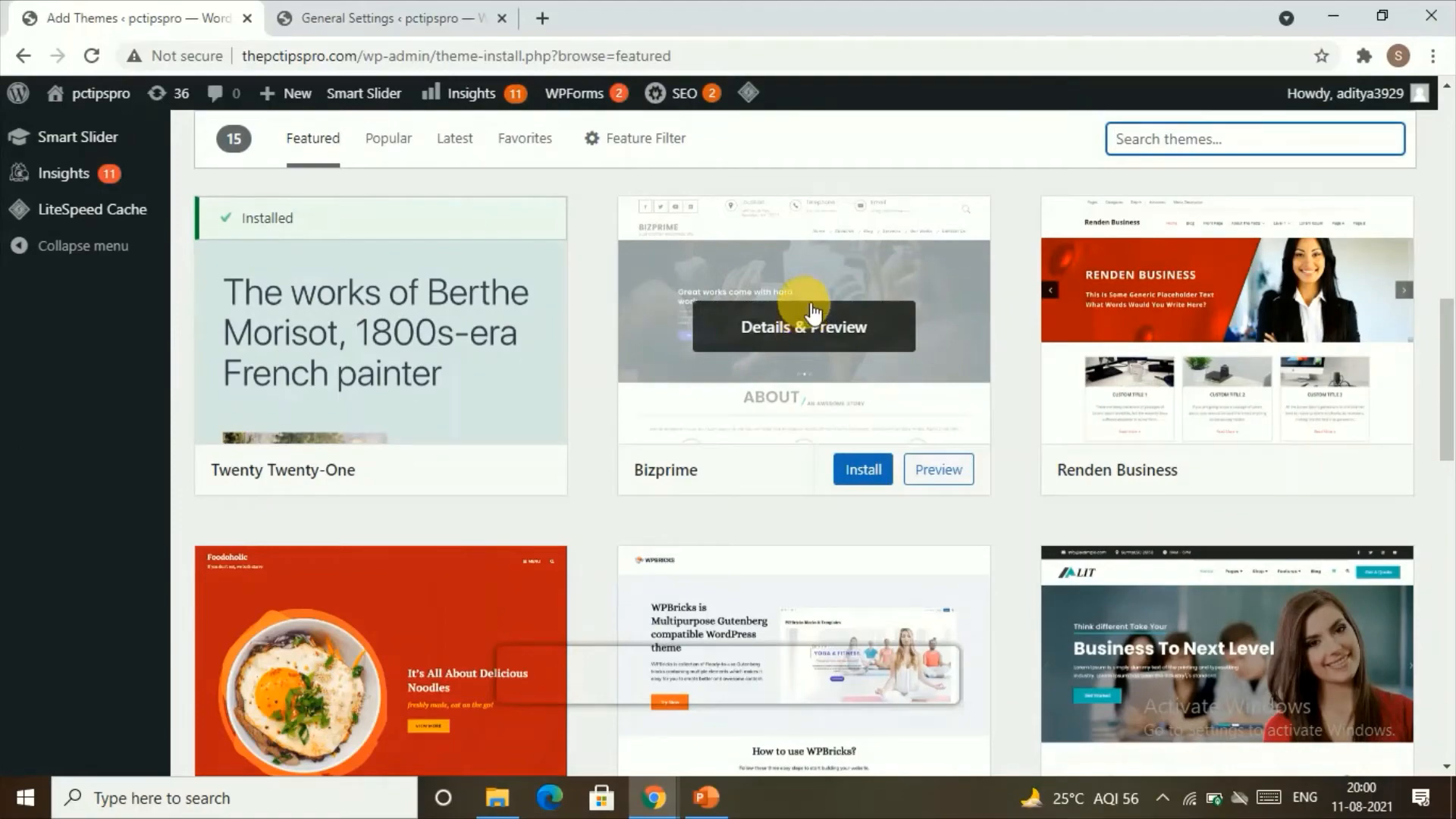
scroll(1202, 321, "down", 4)
mouse_move(432, 383)
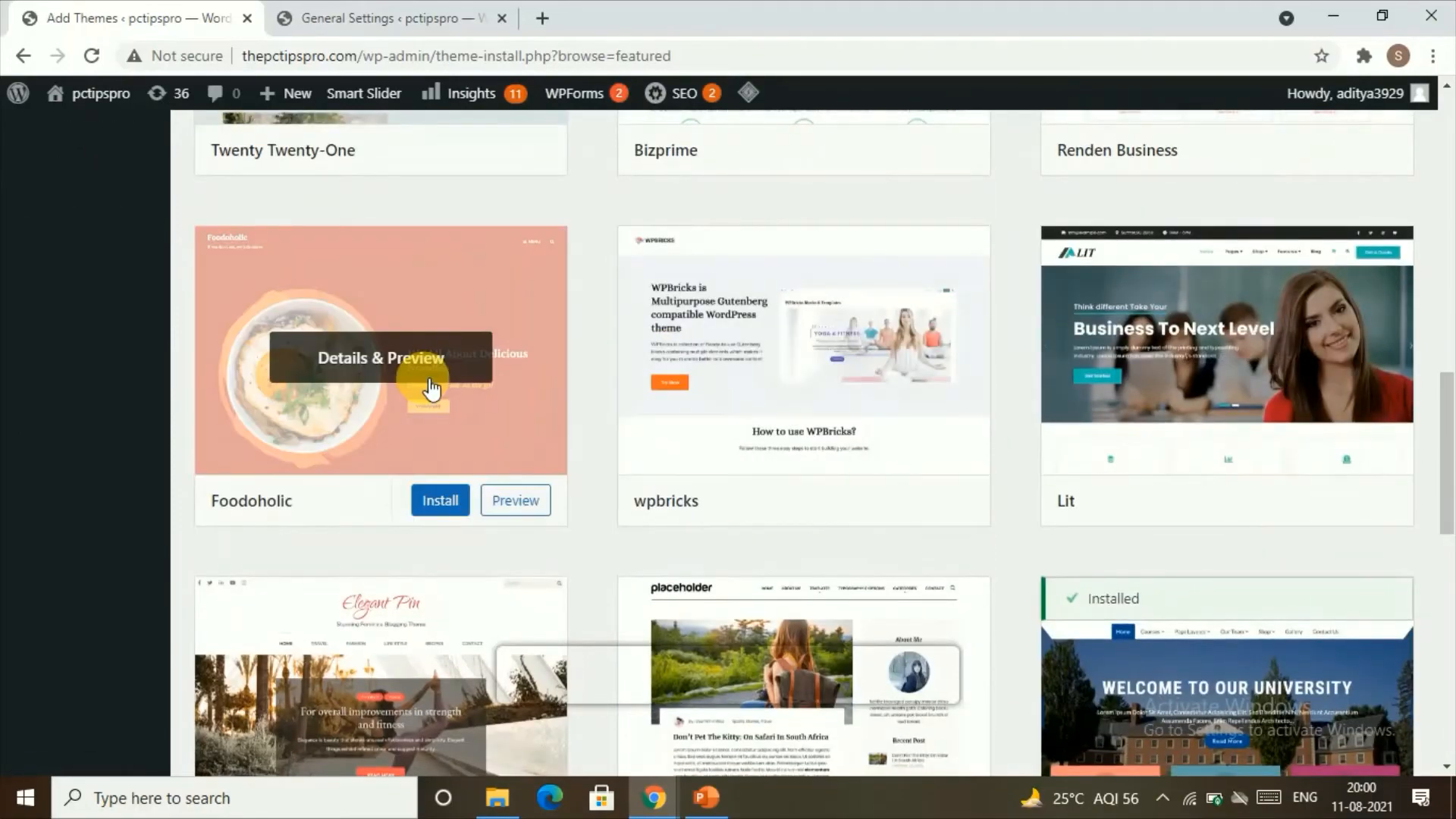
Step: Preview the Foodoholic theme's details and demo page, and close the preview
left_click(430, 363)
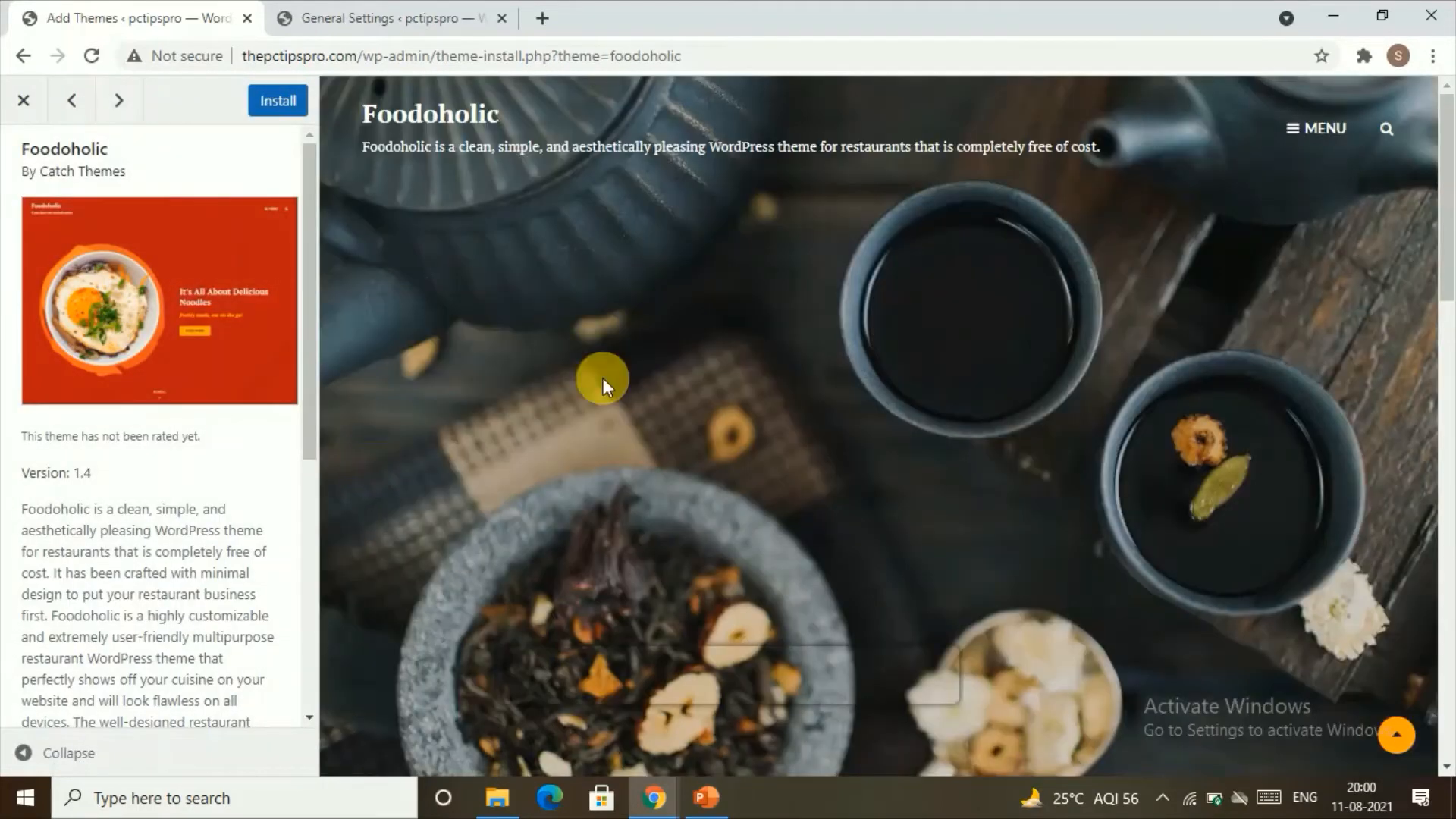
scroll(722, 351, "down", 10)
scroll(763, 352, "up", 10)
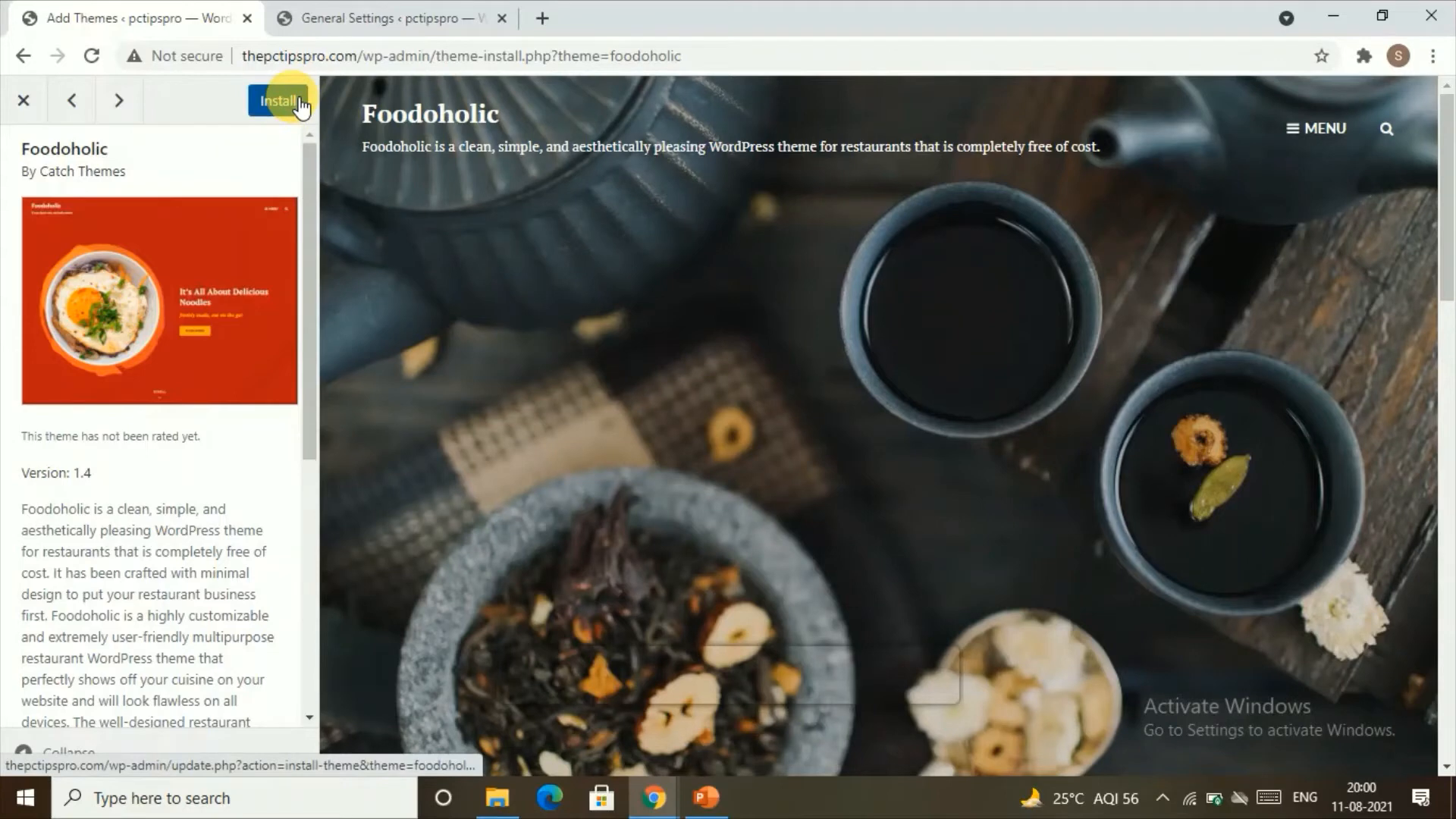
left_click(24, 104)
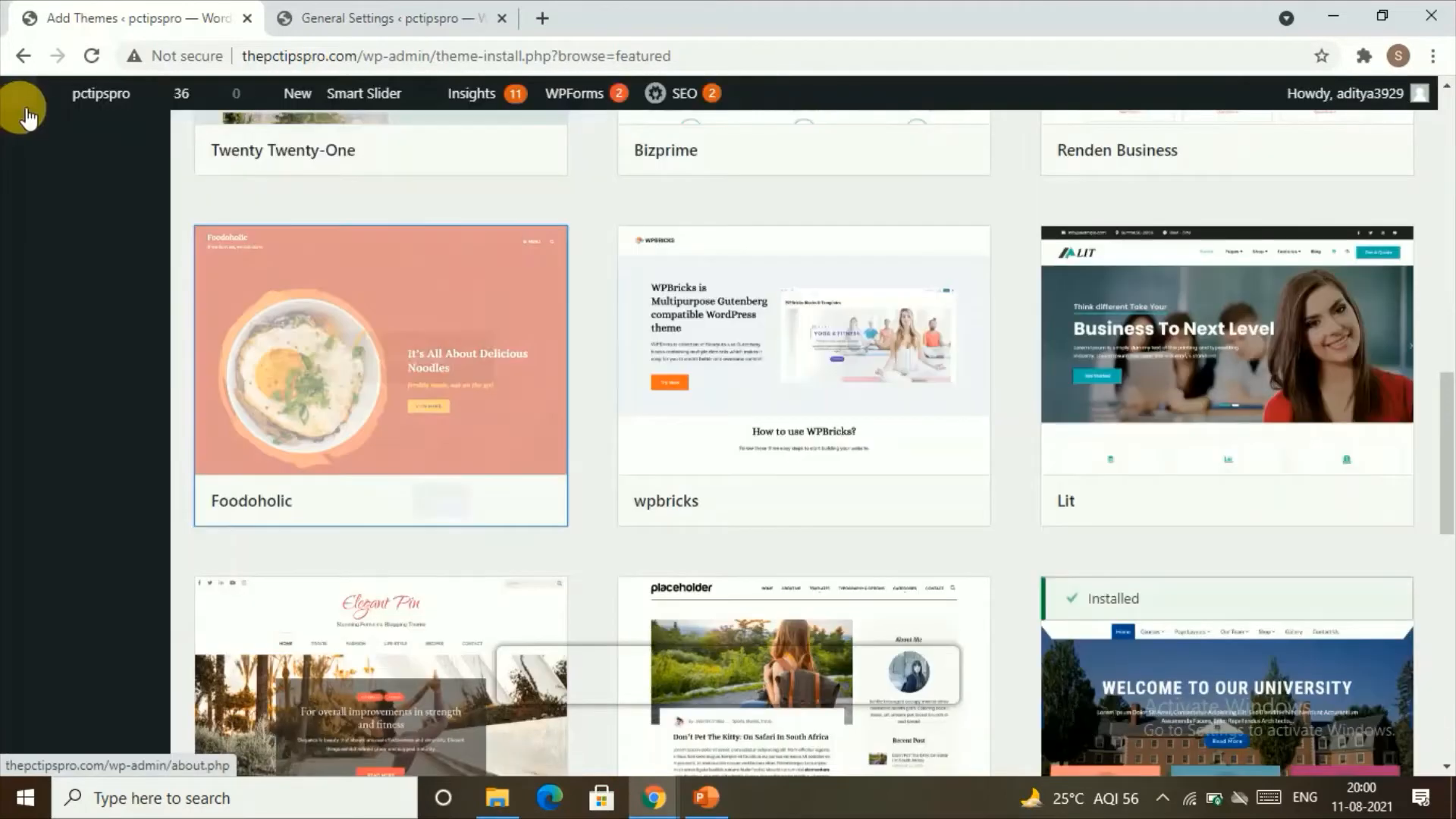
Step: Install the Foodoholic theme and activate it on the site
left_click(460, 501)
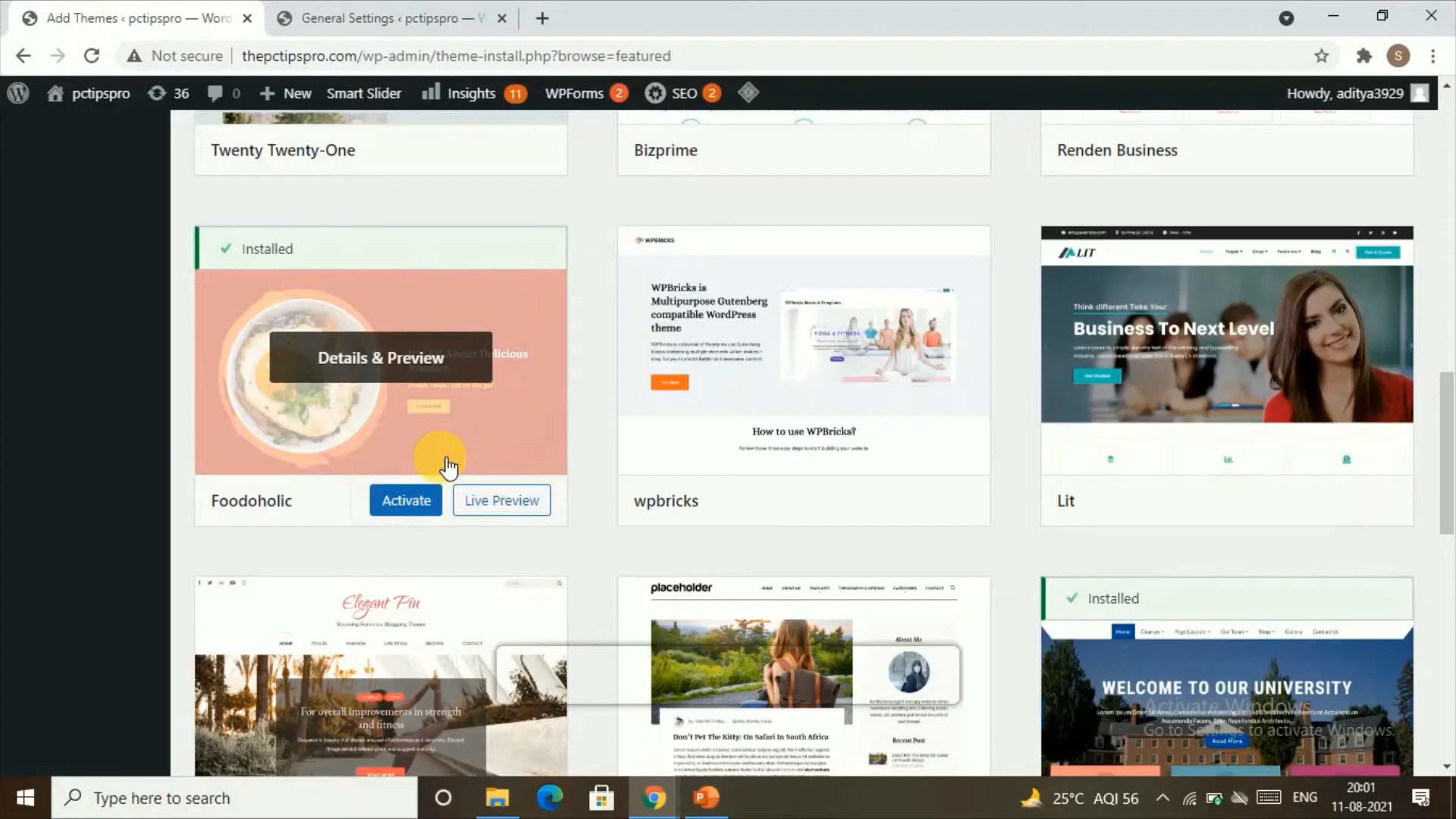
left_click(423, 499)
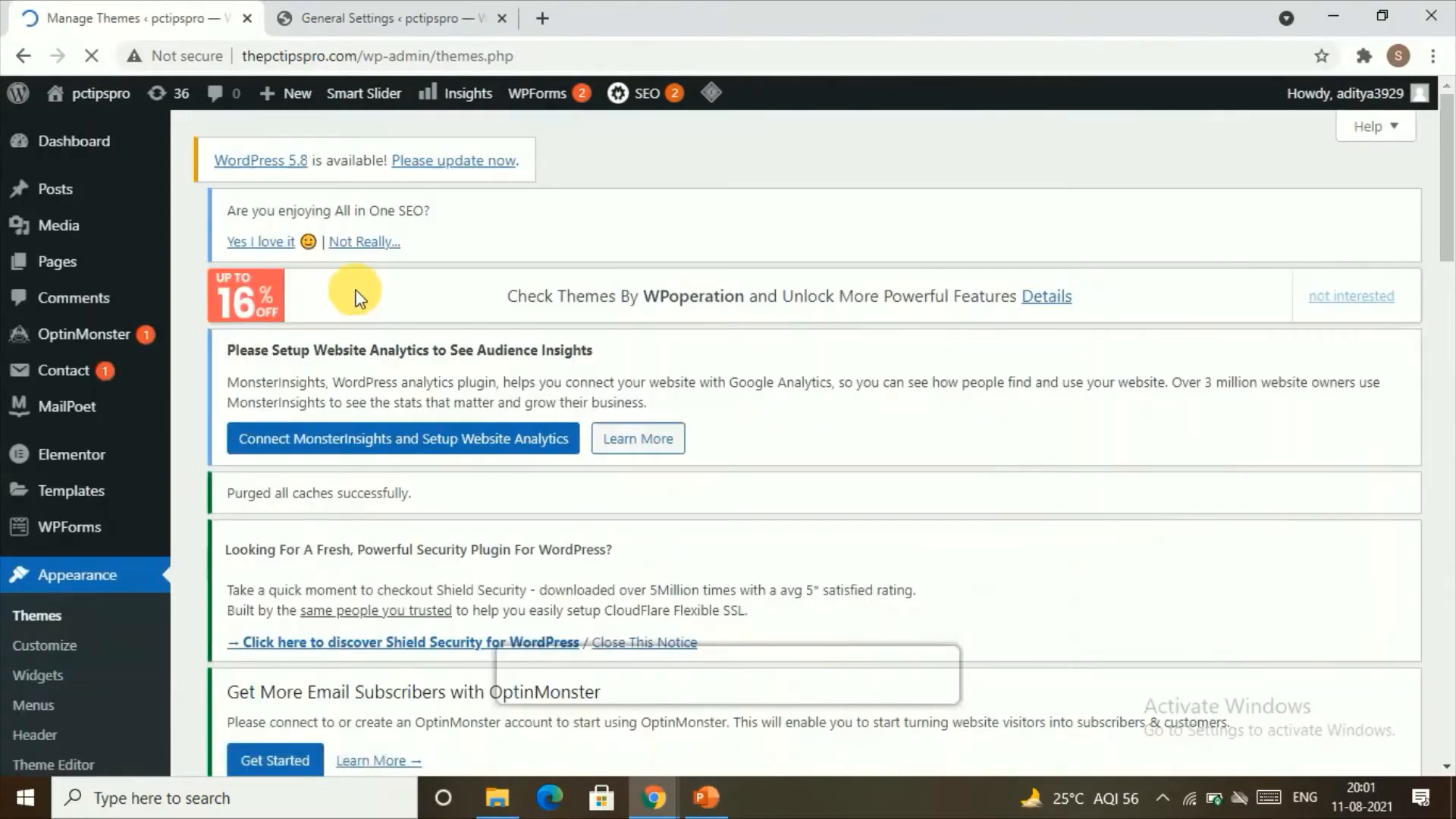
scroll(102, 522, "down", 5)
scroll(103, 522, "down", 2)
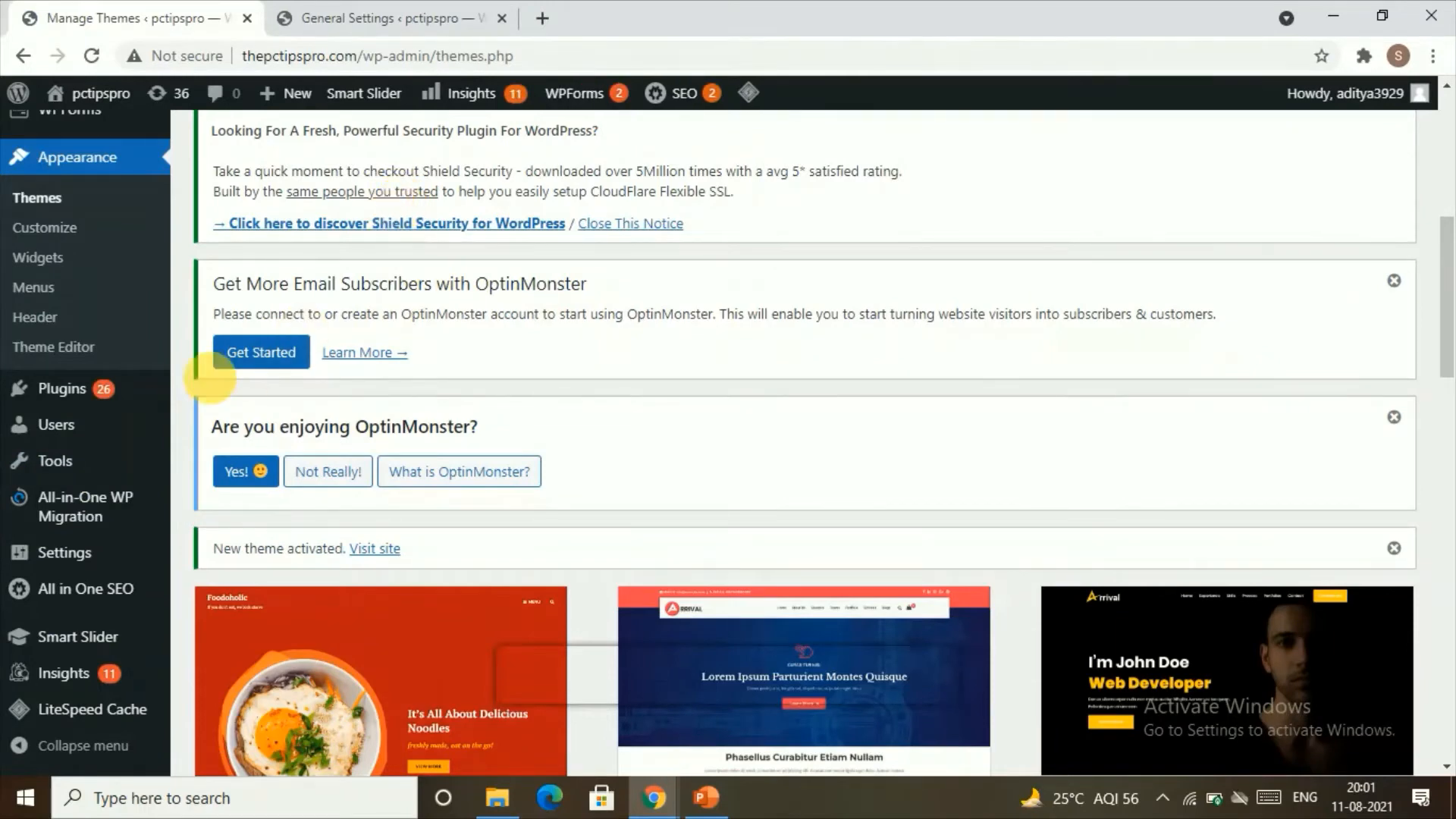
Step: Open the plugins section and view its page for adding new plugins
left_click(50, 395)
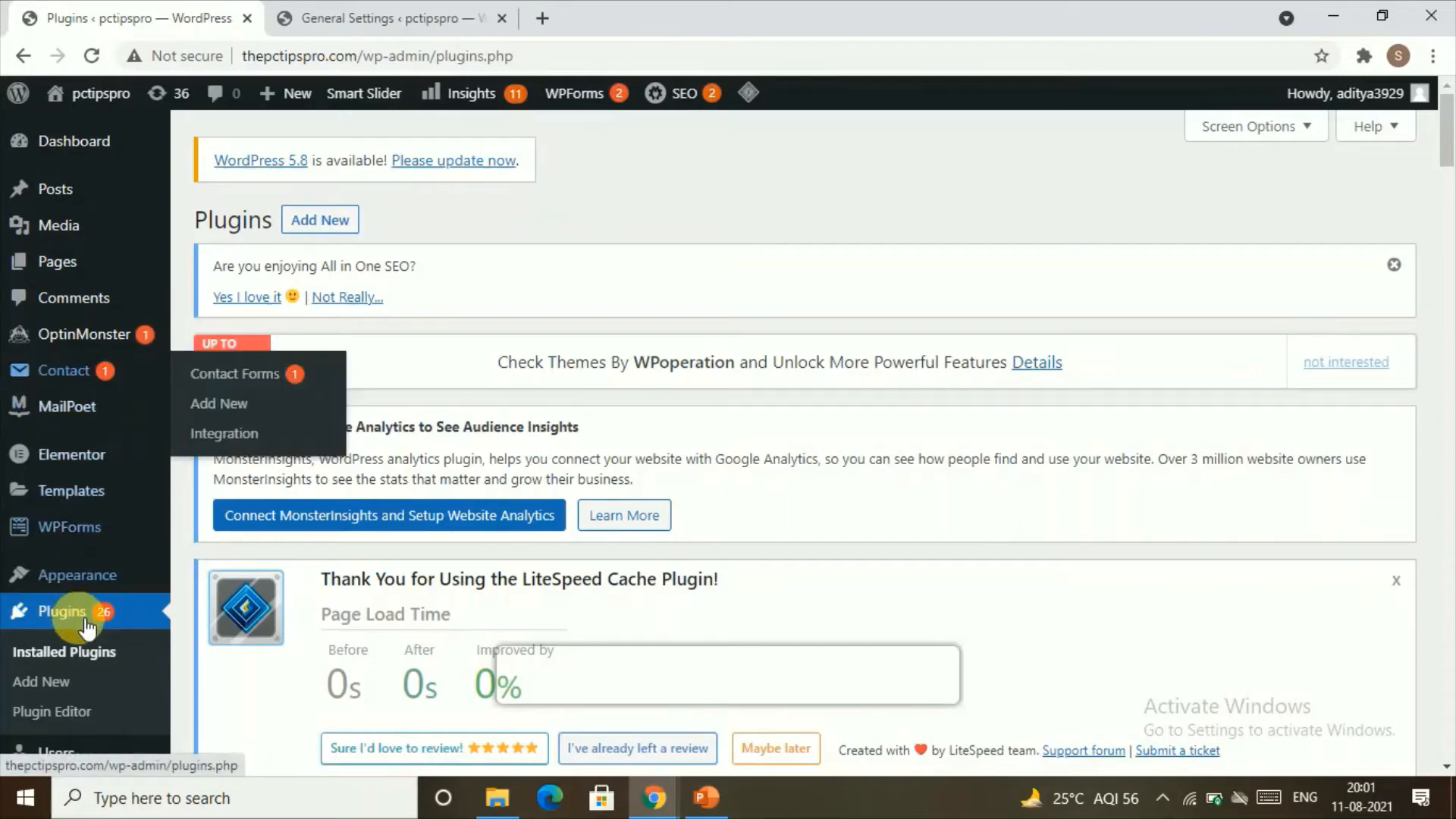
scroll(57, 576, "down", 3)
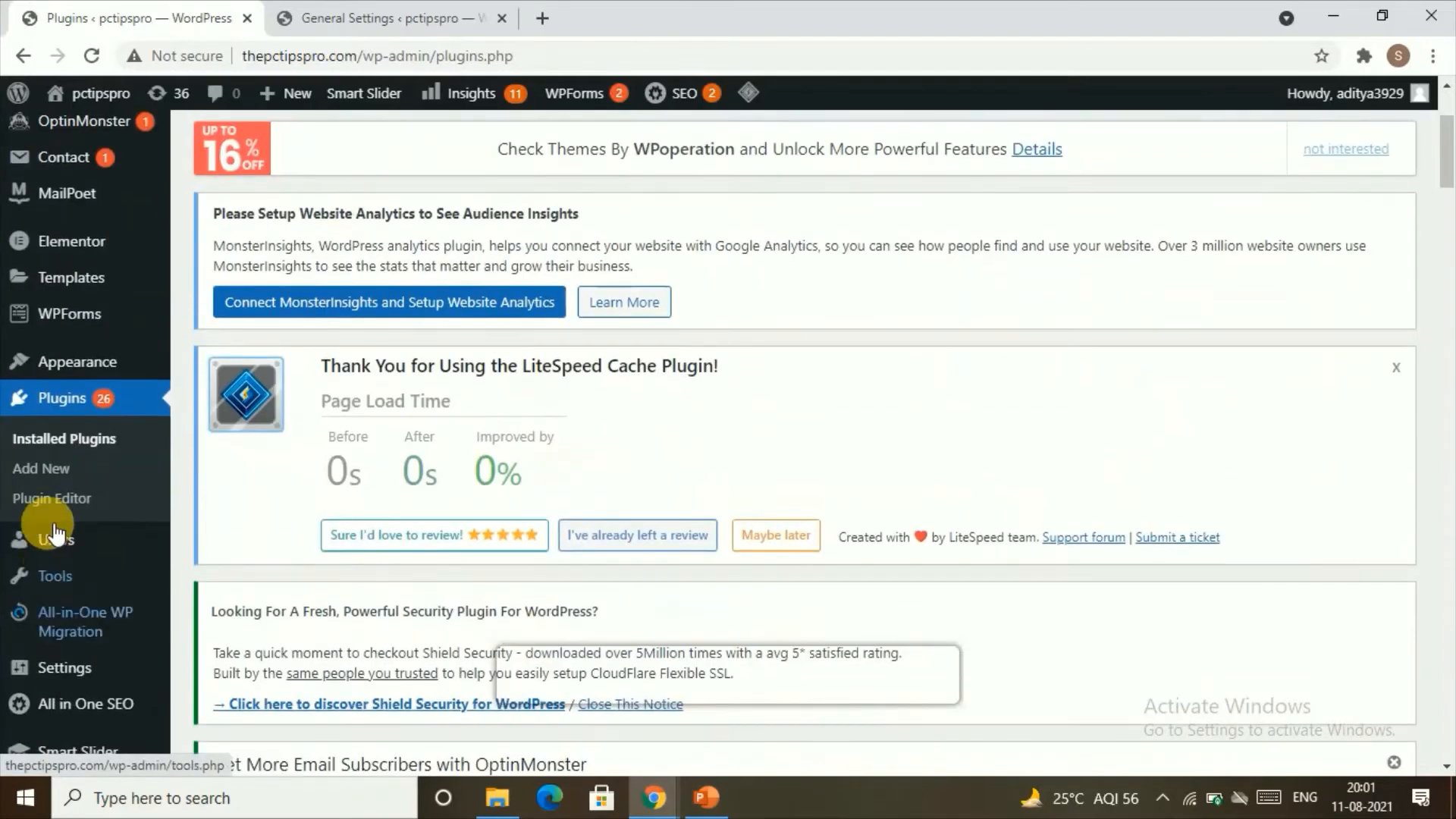
left_click(90, 474)
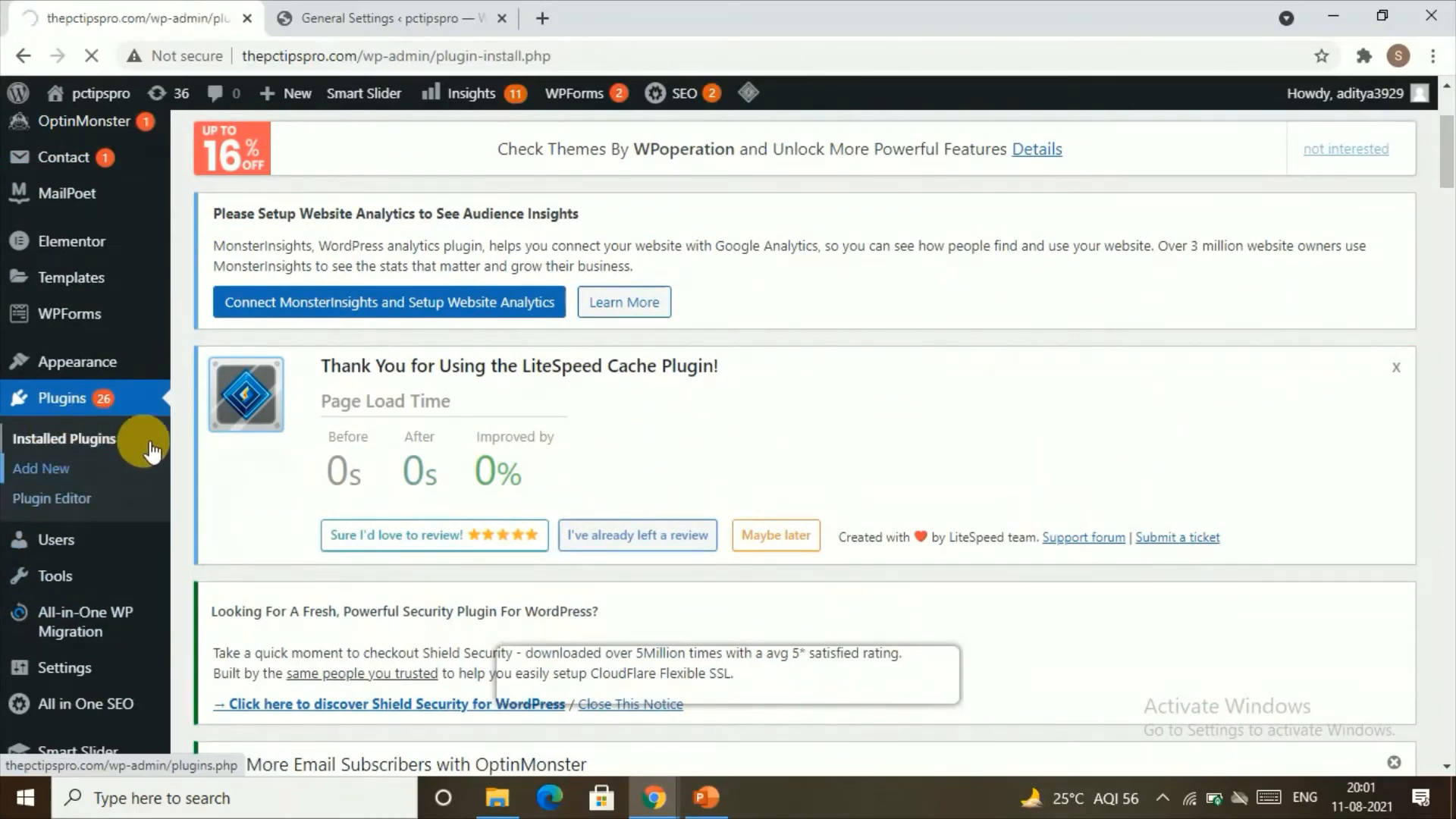
scroll(991, 417, "down", 1)
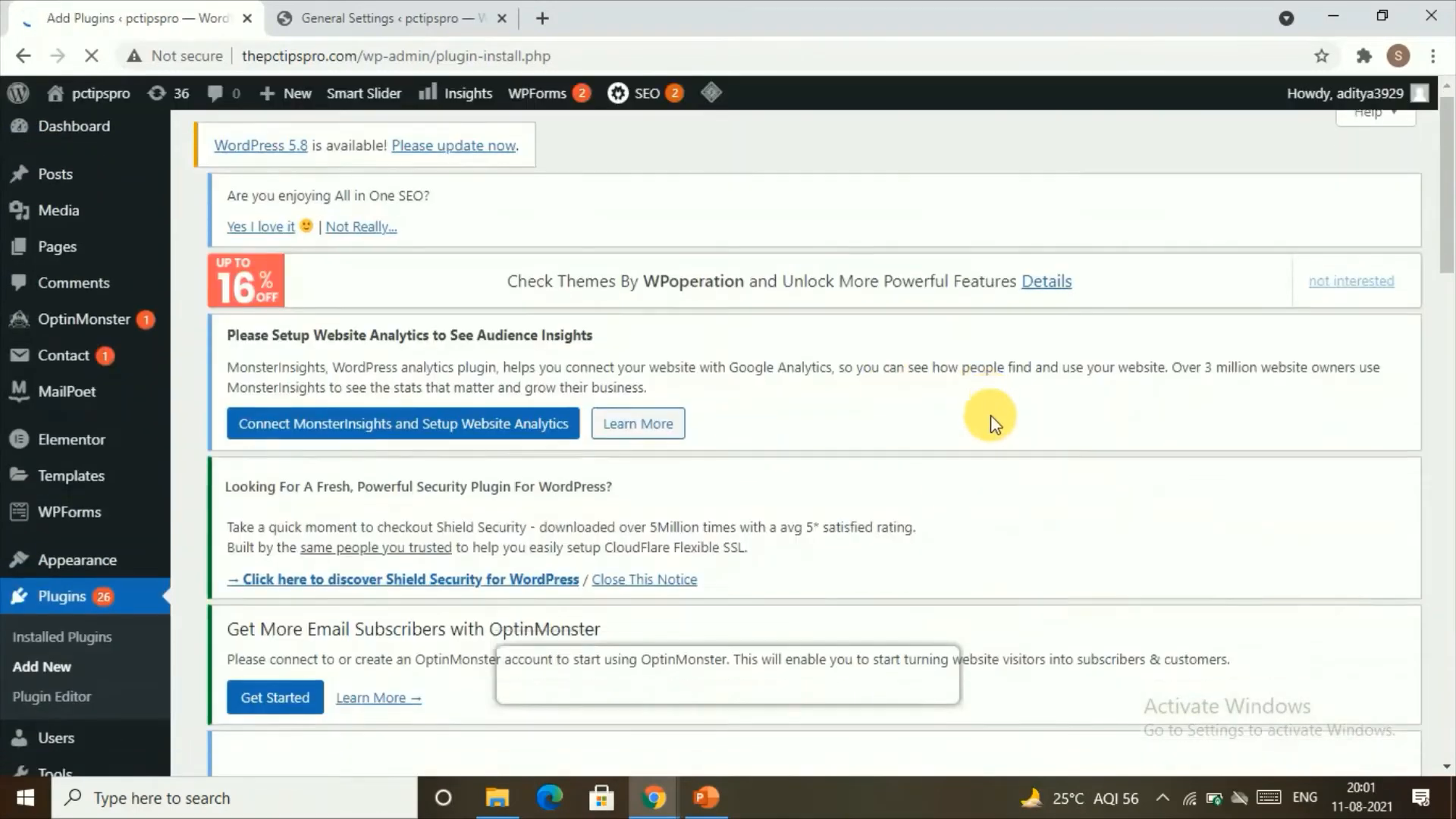
scroll(990, 415, "down", 3)
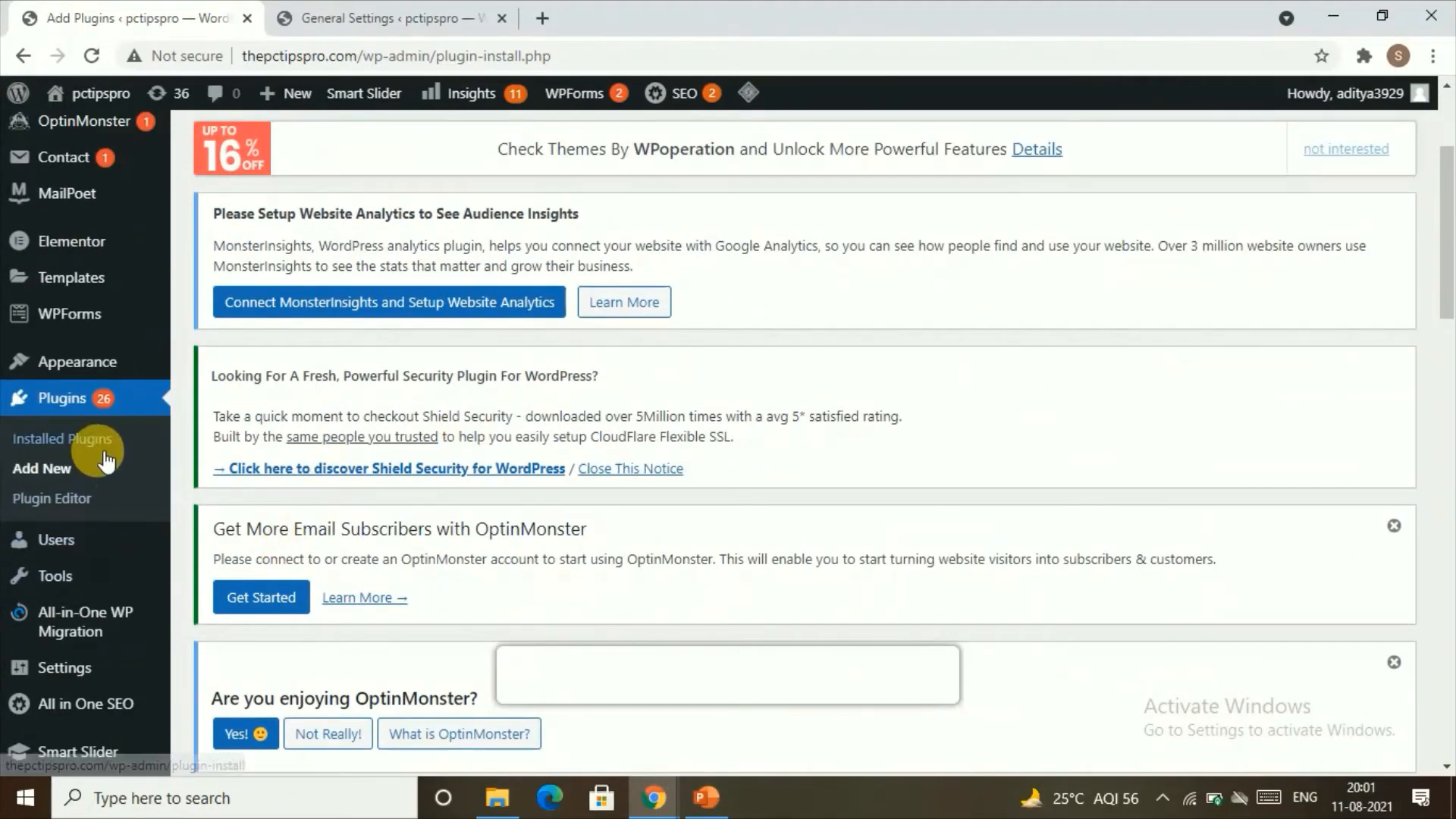
Step: Return to the installed plugins and look through the list for their status and available updates
left_click(93, 441)
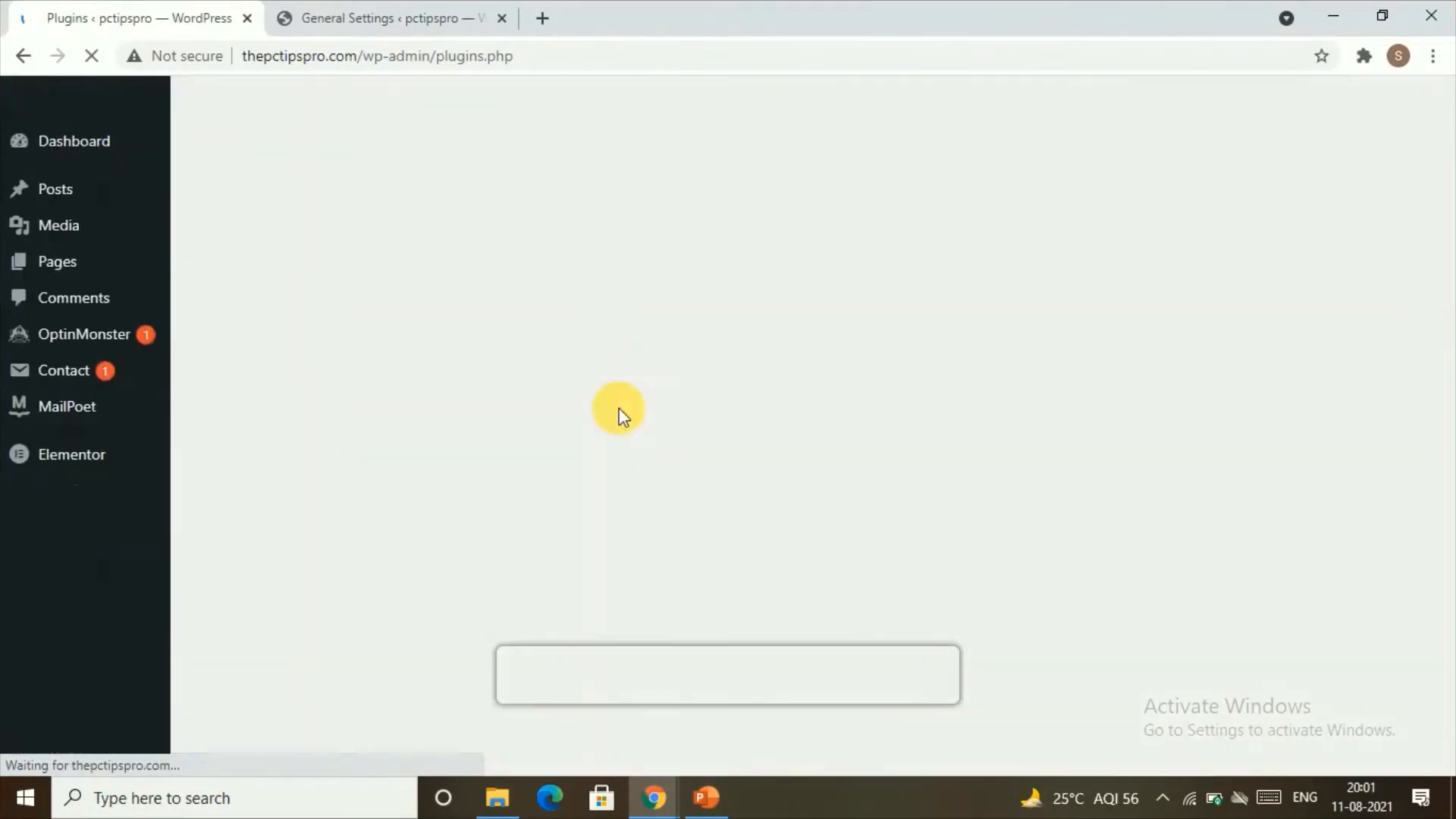
scroll(786, 410, "down", 20)
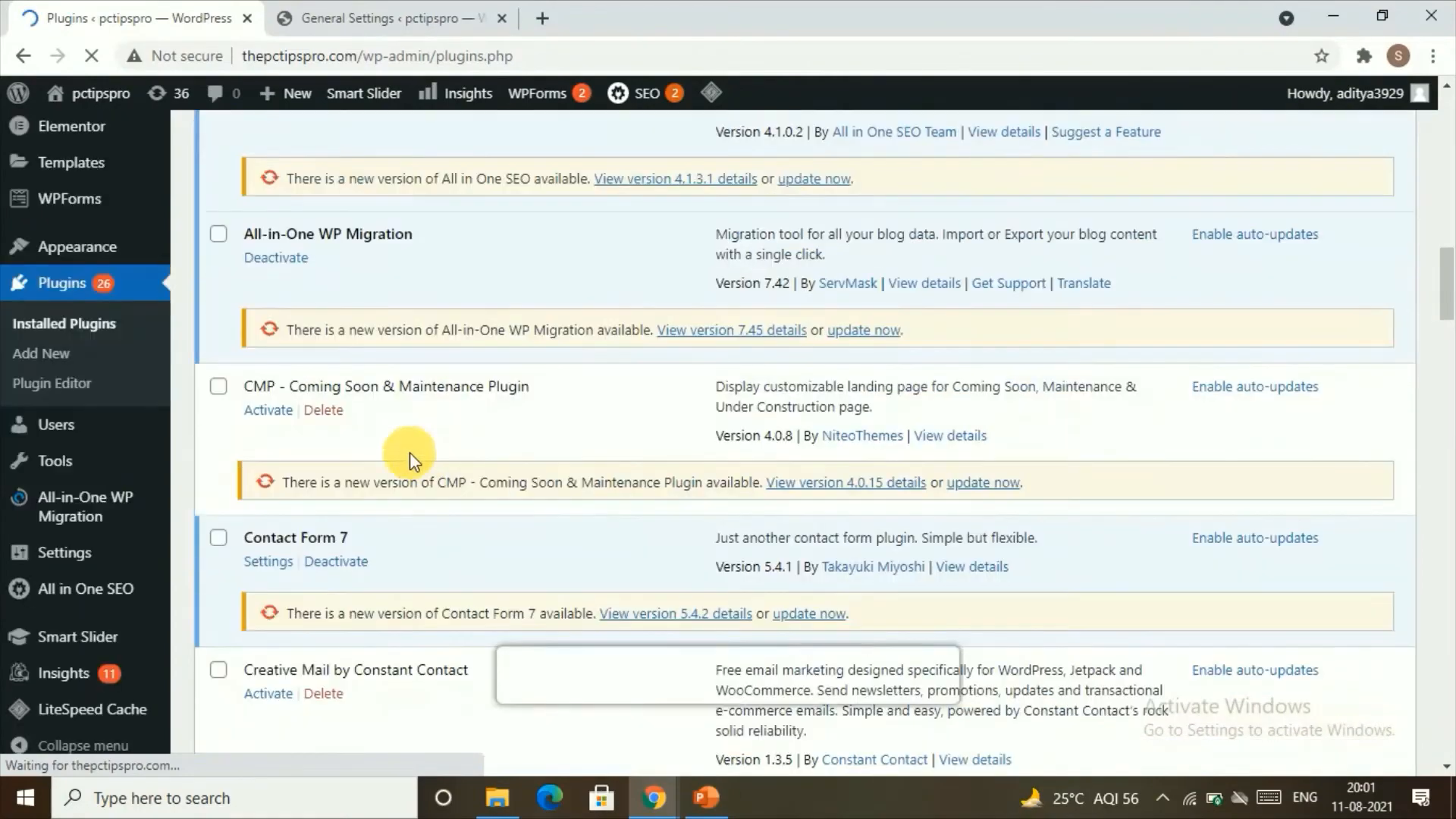
scroll(682, 480, "down", 20)
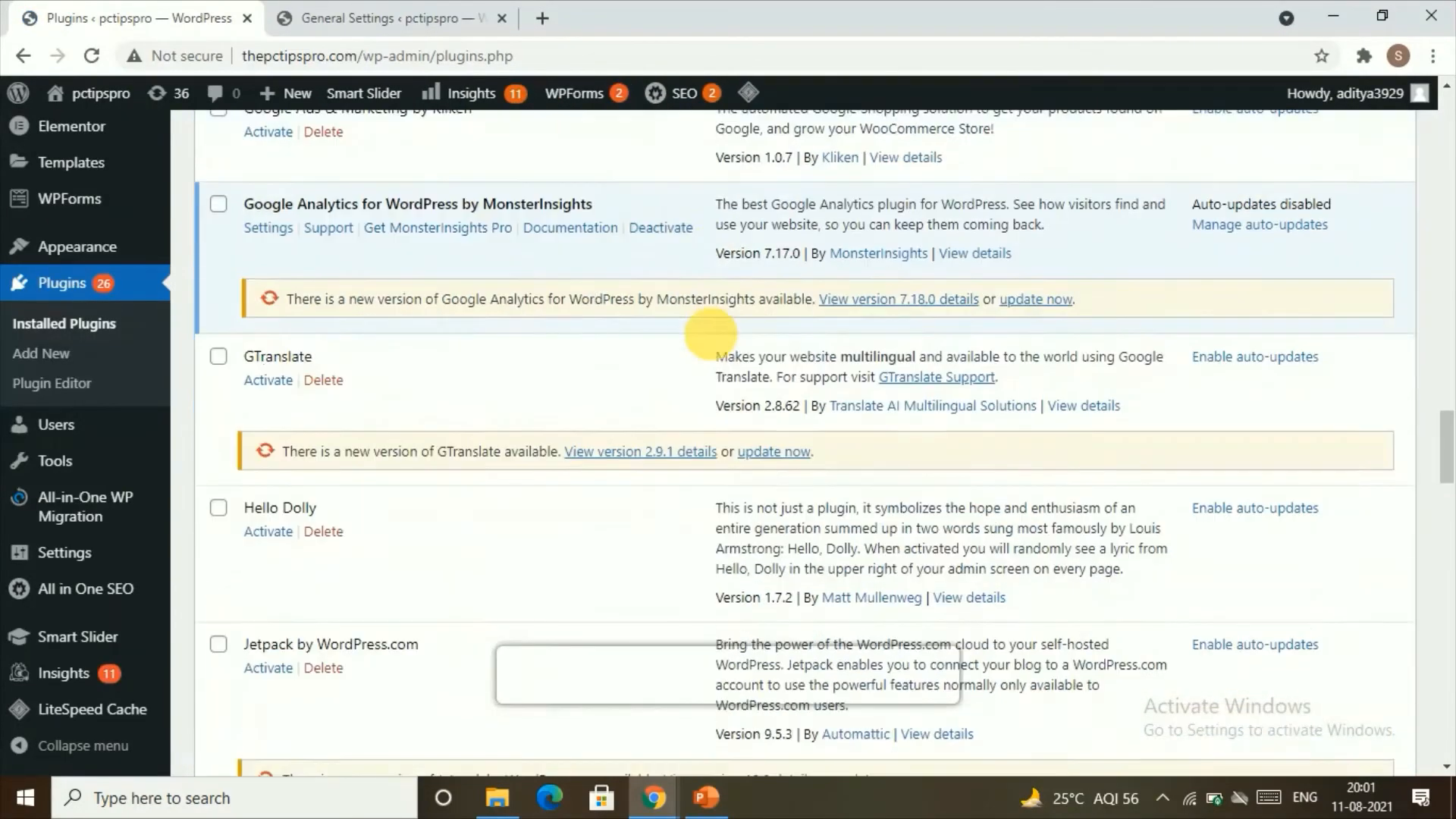
scroll(709, 334, "down", 5)
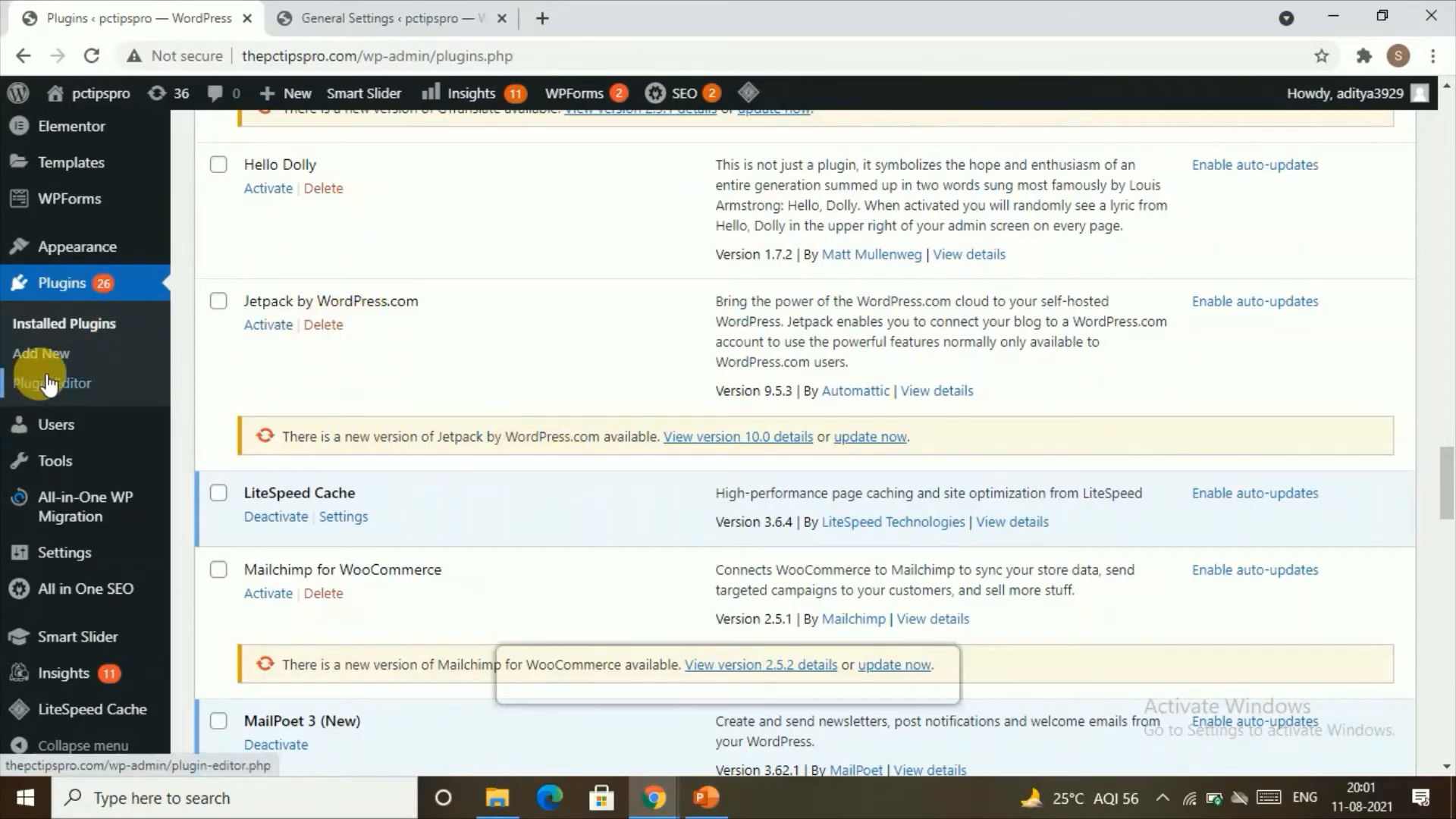
scroll(239, 296, "up", 20)
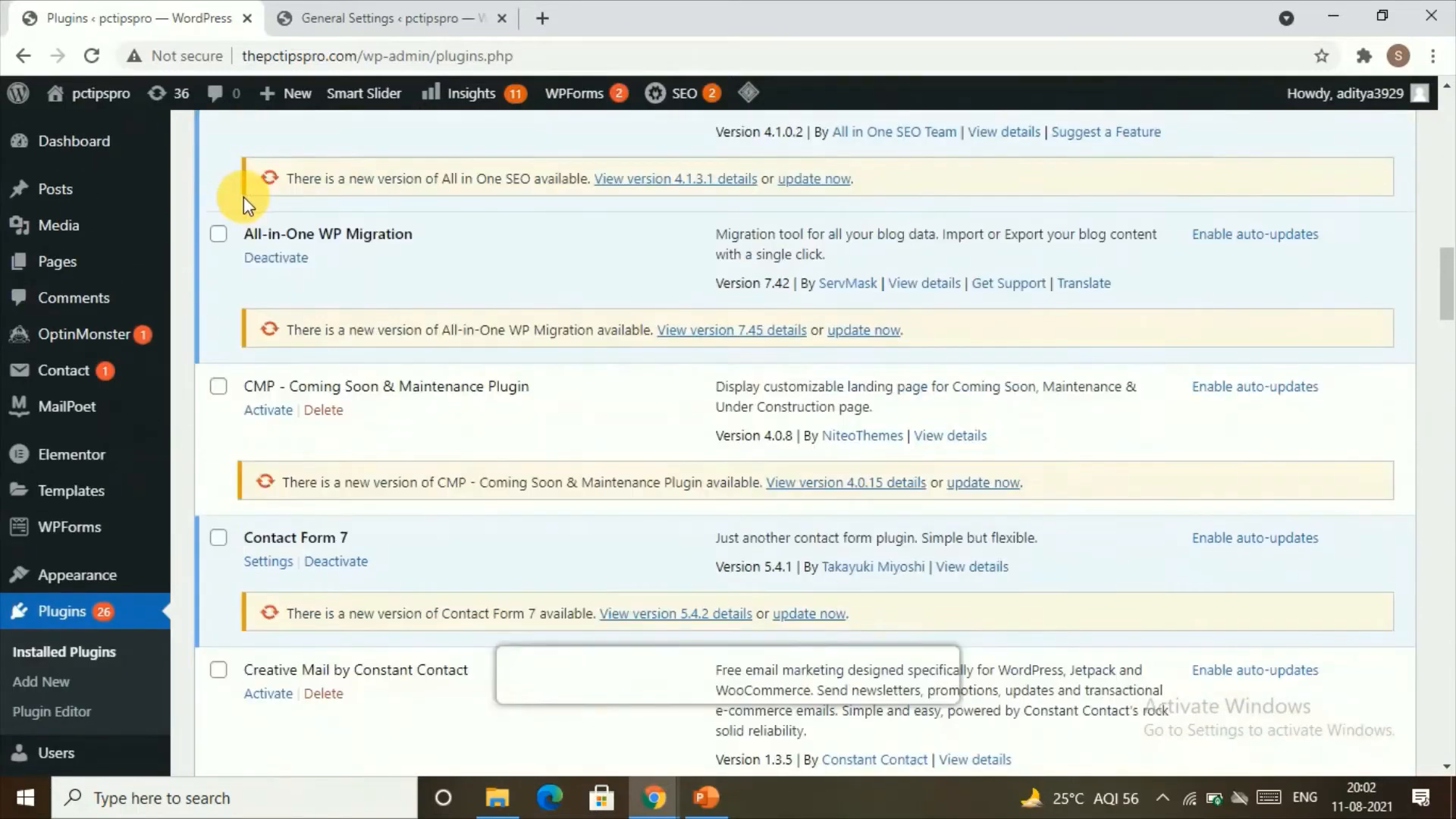
scroll(253, 201, "up", 10)
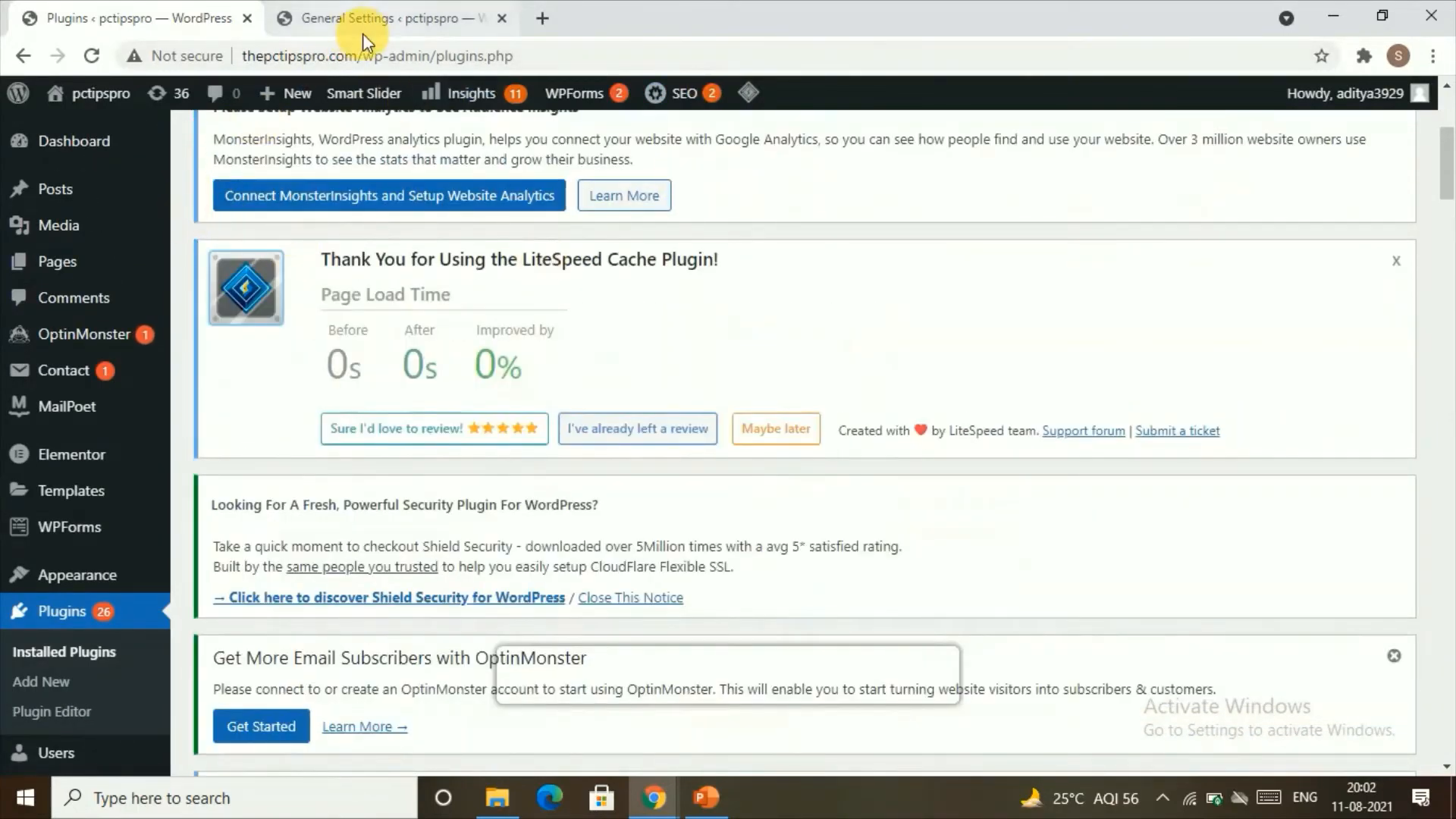
scroll(284, 195, "up", 4)
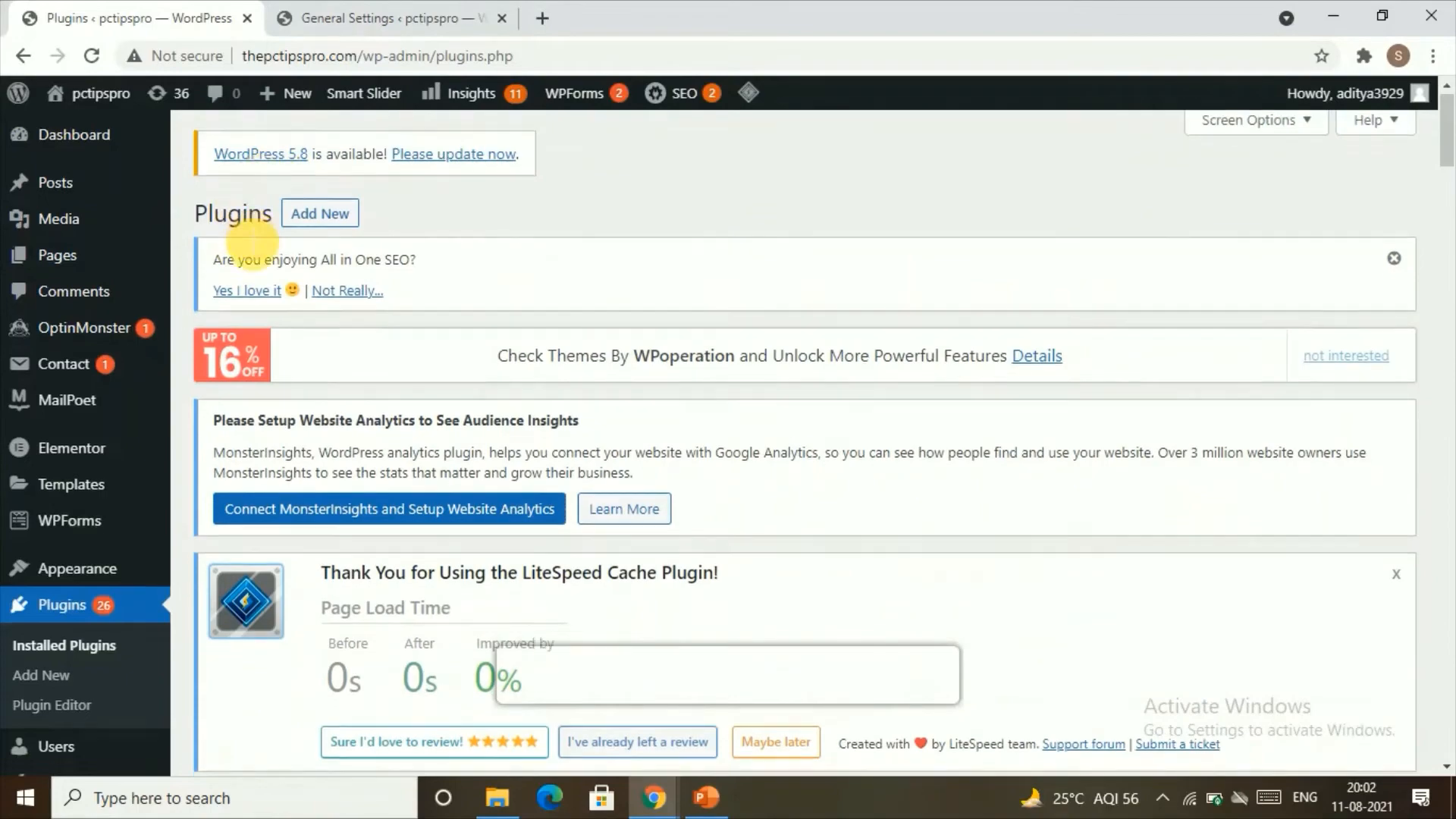
scroll(238, 253, "down", 4)
scroll(167, 208, "up", 5)
scroll(68, 455, "down", 10)
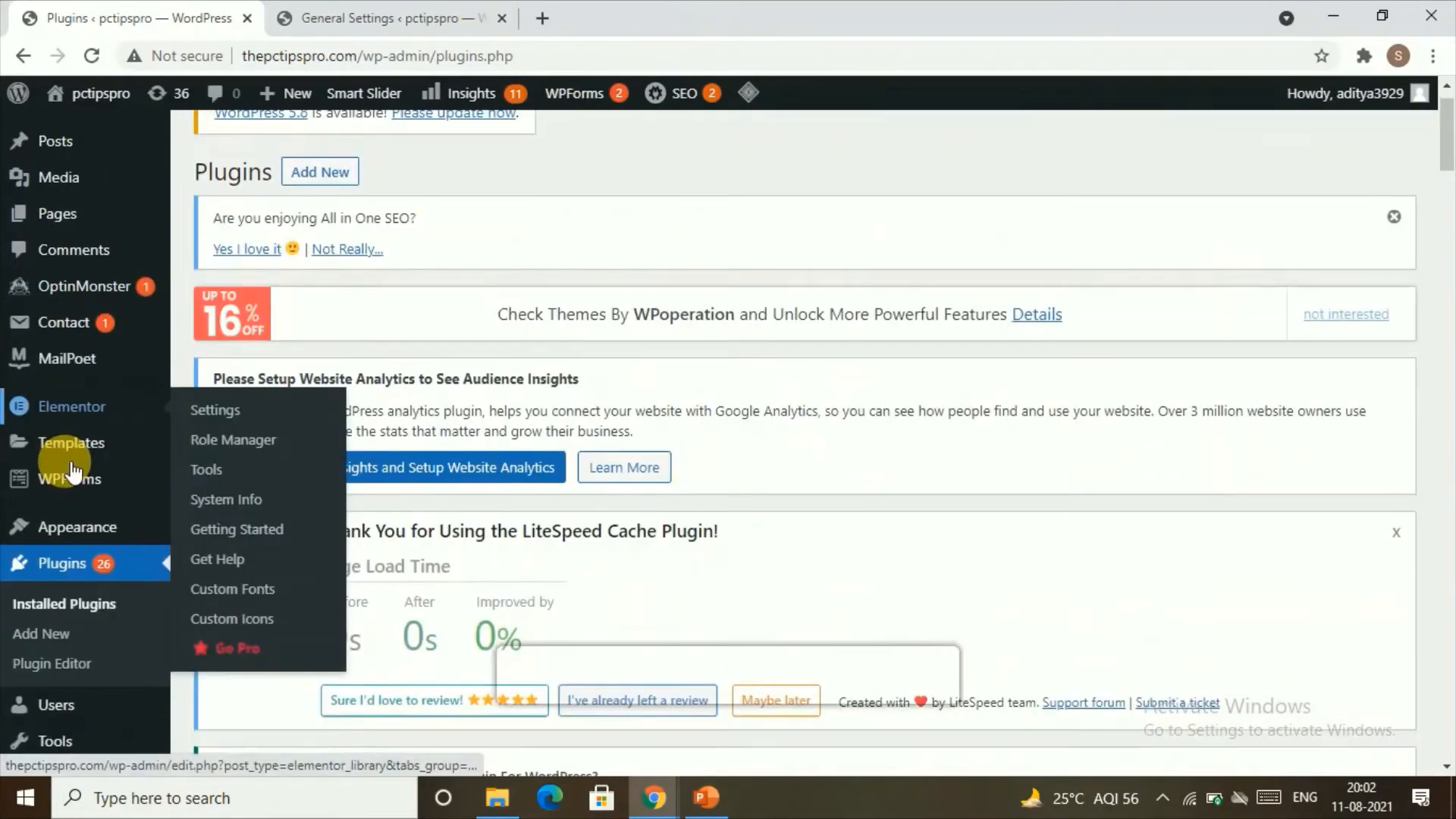
scroll(76, 523, "down", 20)
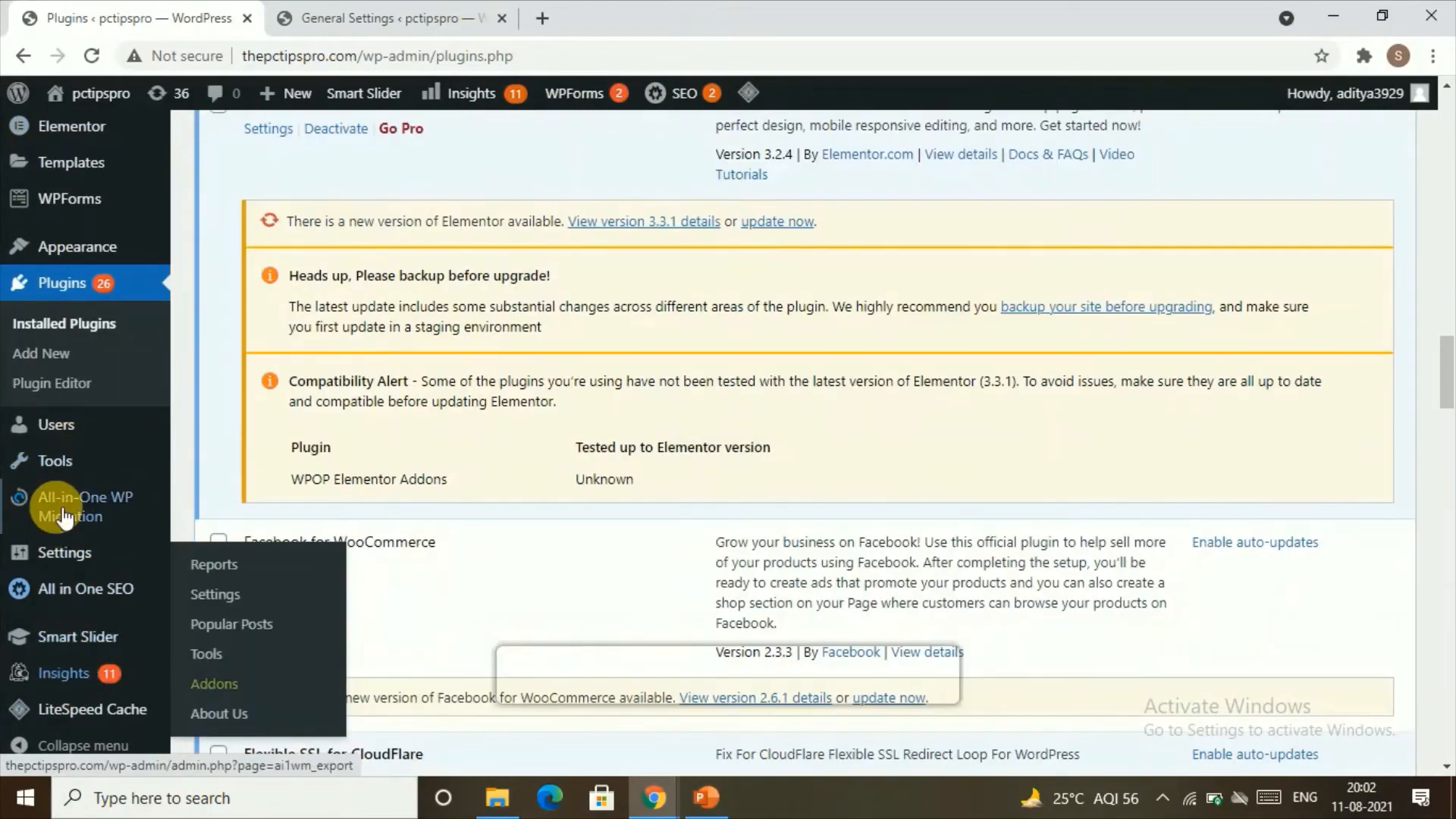
Step: In the reading settings, choose "home page" as the static homepage and "Shop" as the posts page
mouse_move(71, 546)
left_click(202, 565)
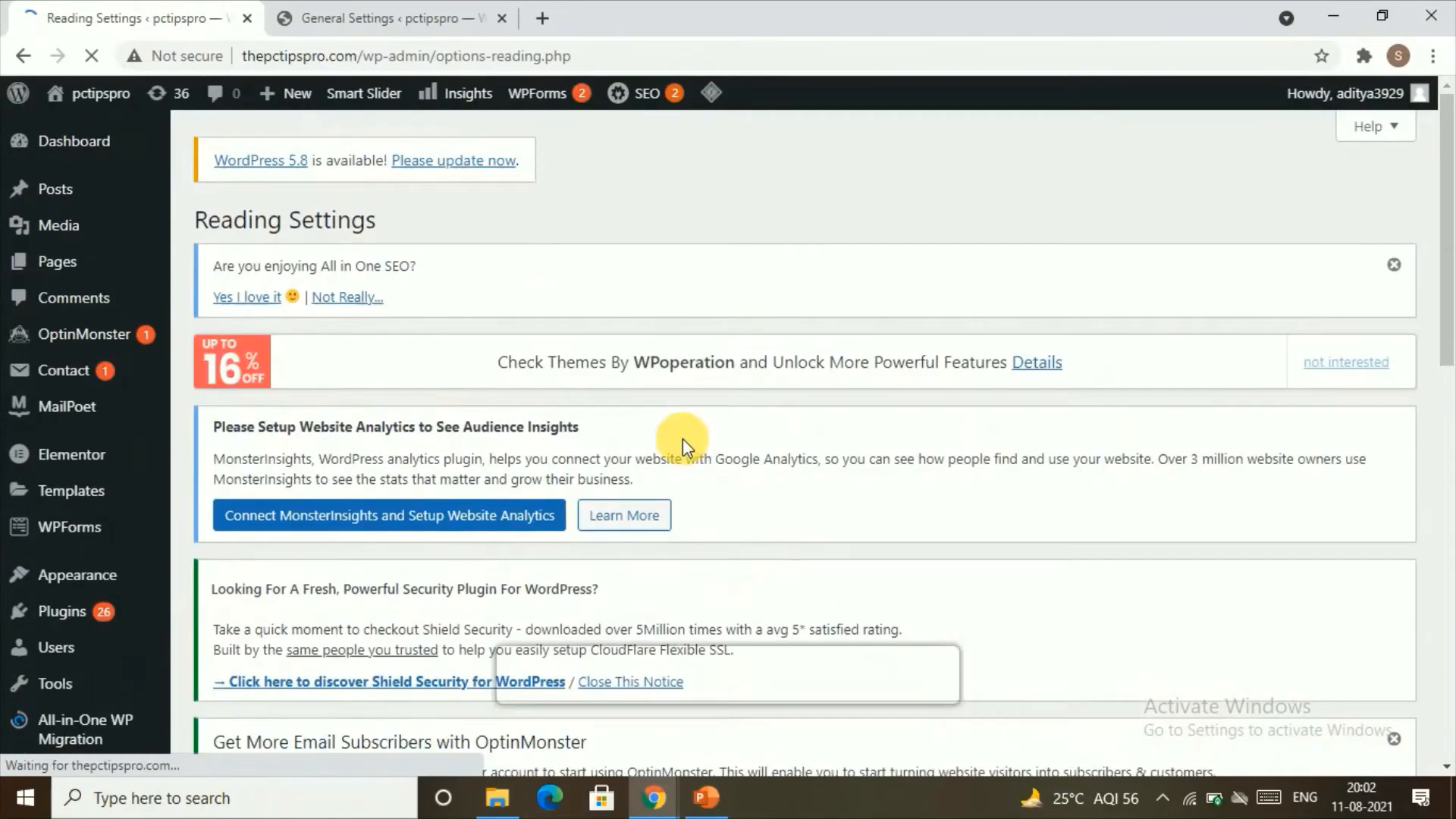
scroll(677, 448, "down", 4)
scroll(671, 470, "down", 4)
left_click(565, 358)
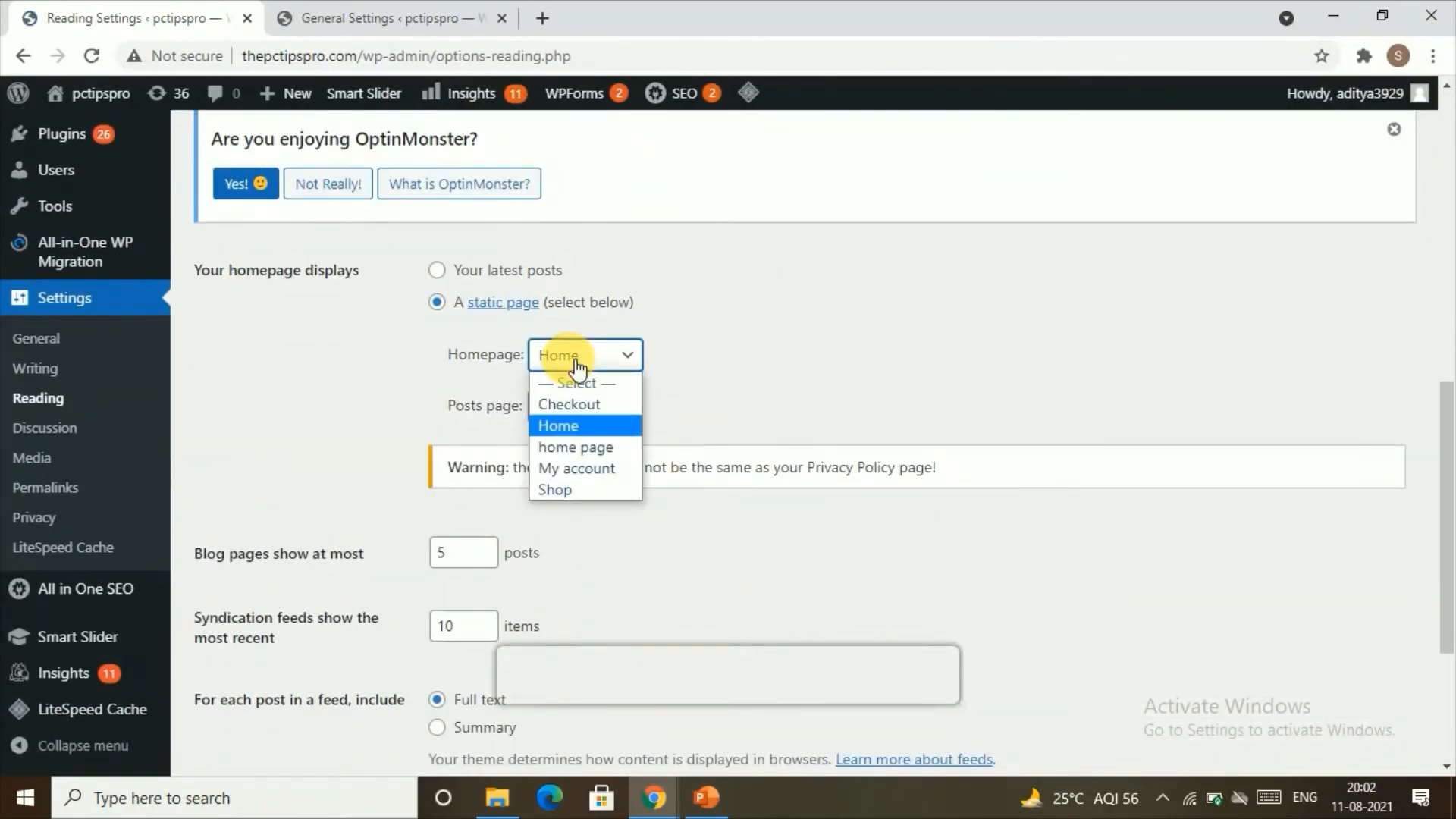
left_click(561, 448)
left_click(558, 396)
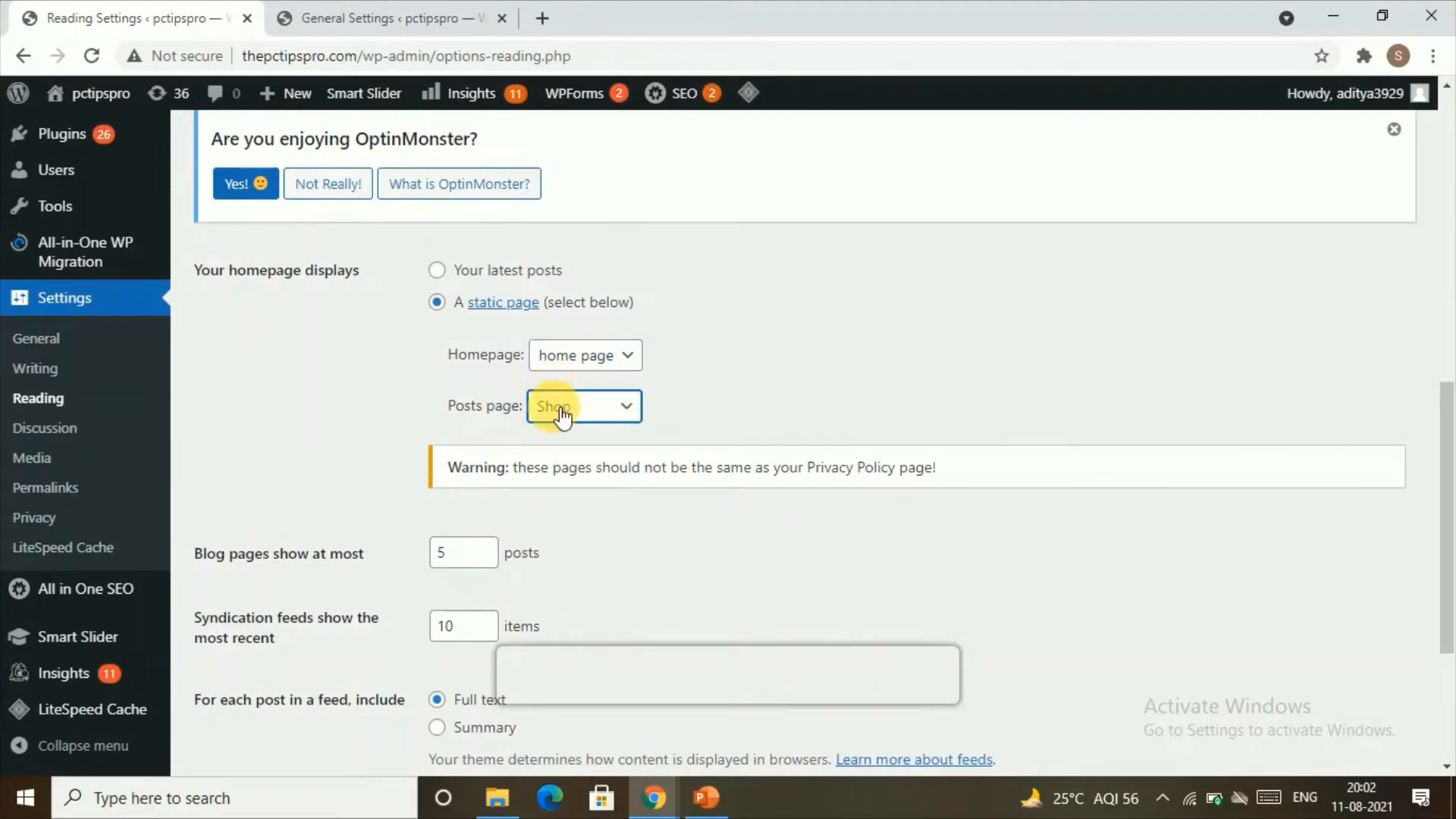
Step: Open the list of all pages on the site and look through its entries
scroll(235, 390, "up", 10)
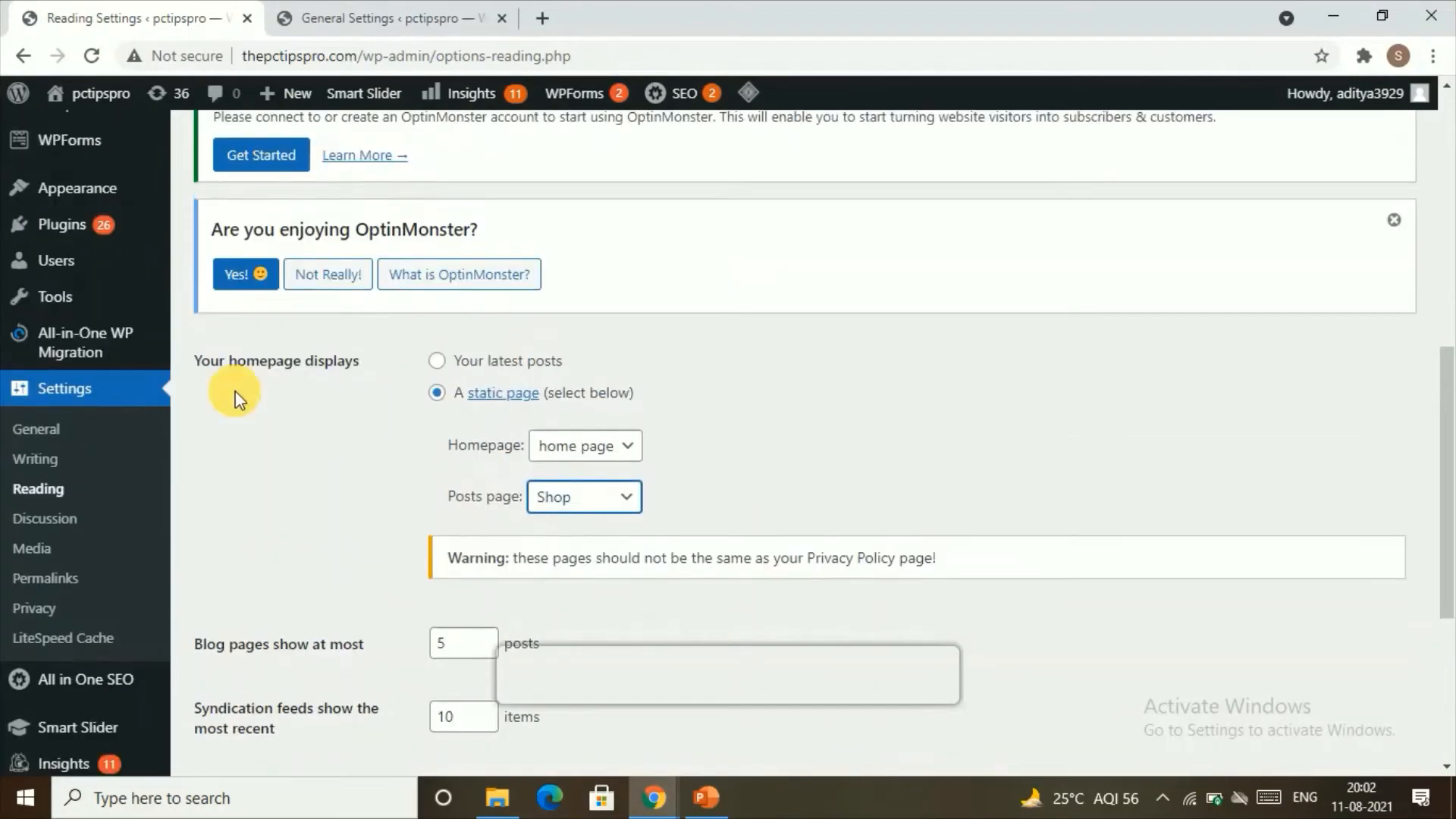
scroll(93, 300, "up", 2)
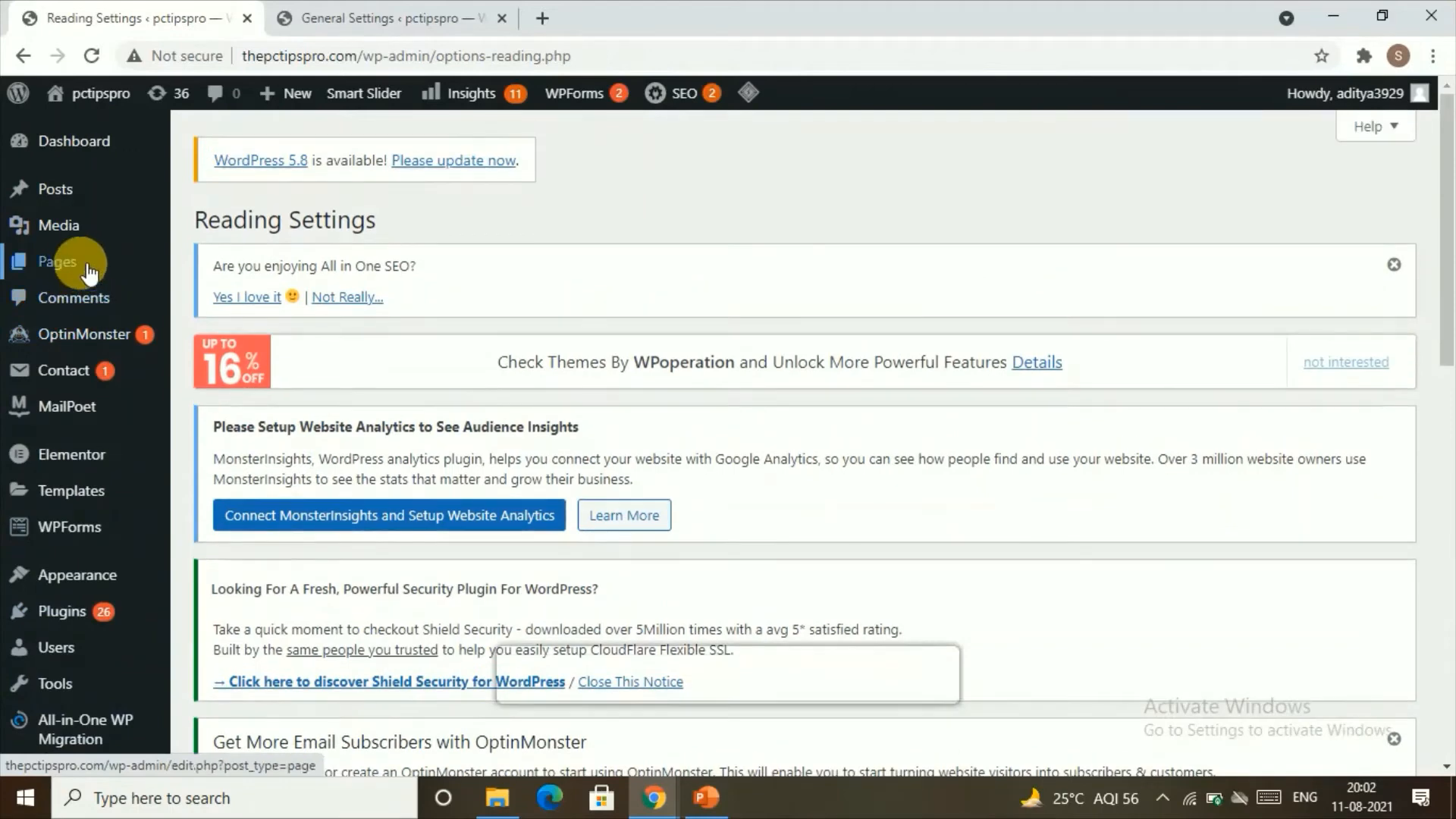
left_click(225, 269)
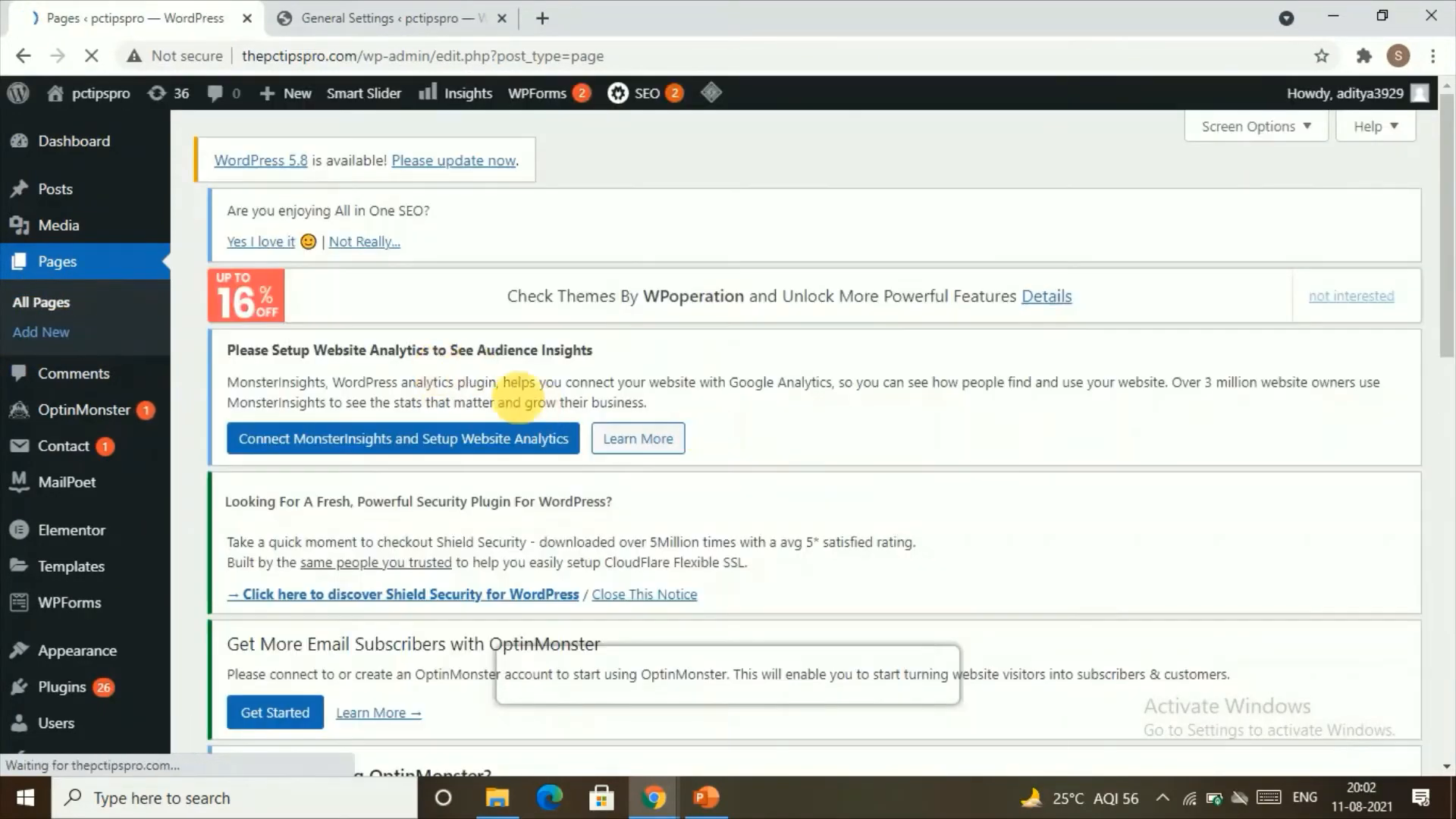
scroll(607, 463, "down", 5)
left_click(288, 386)
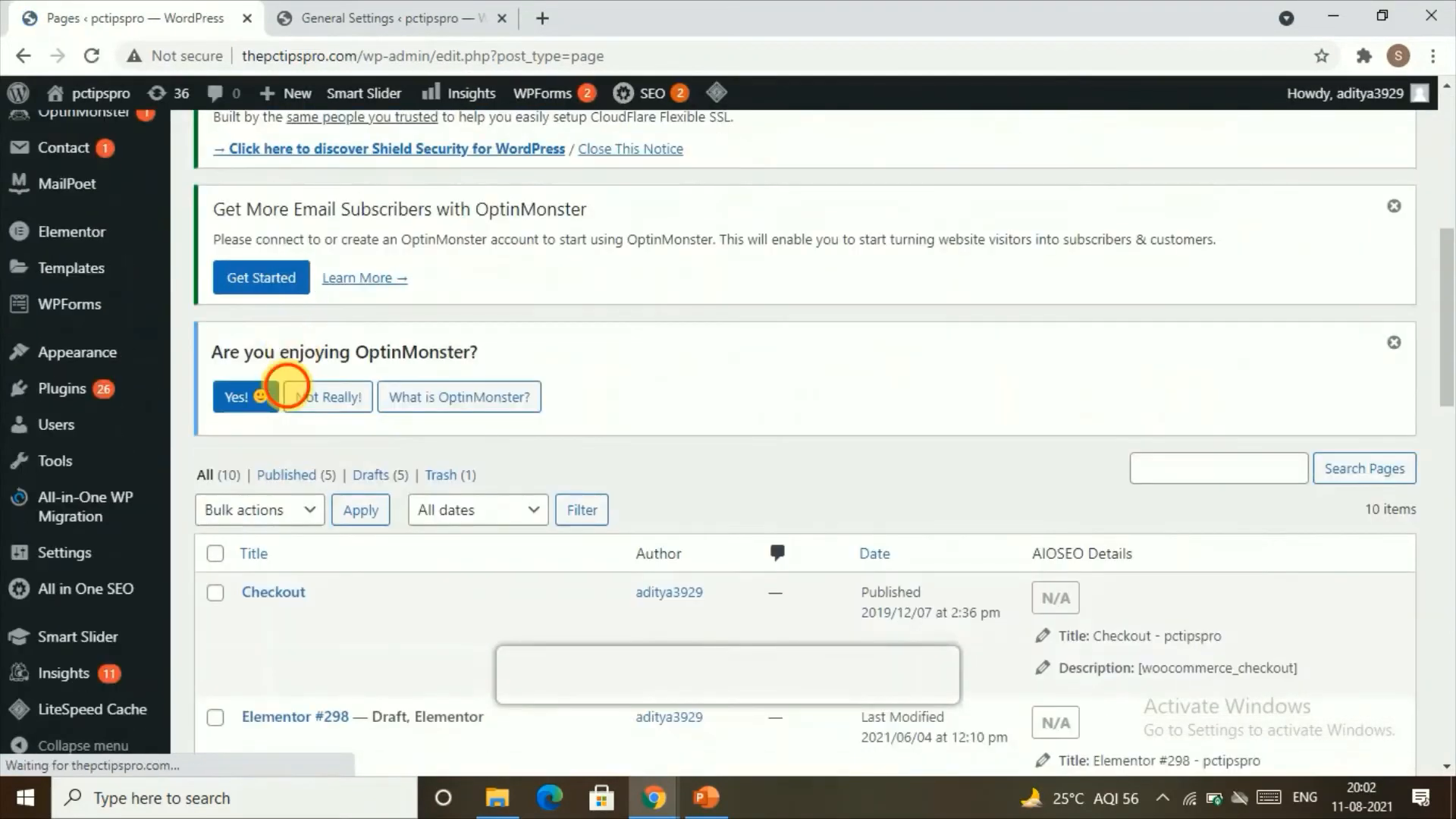
scroll(348, 462, "down", 4)
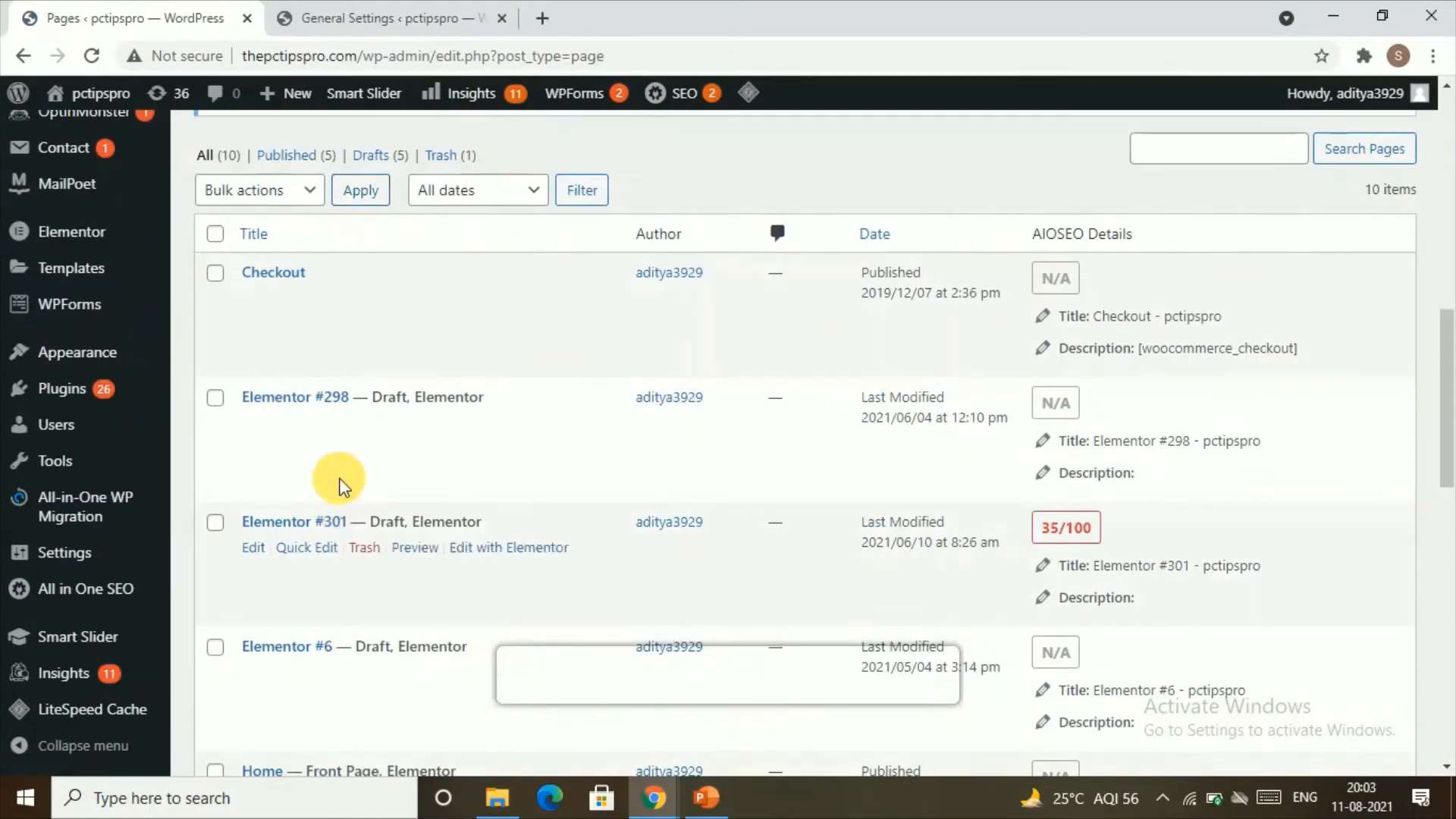
scroll(339, 485, "up", 10)
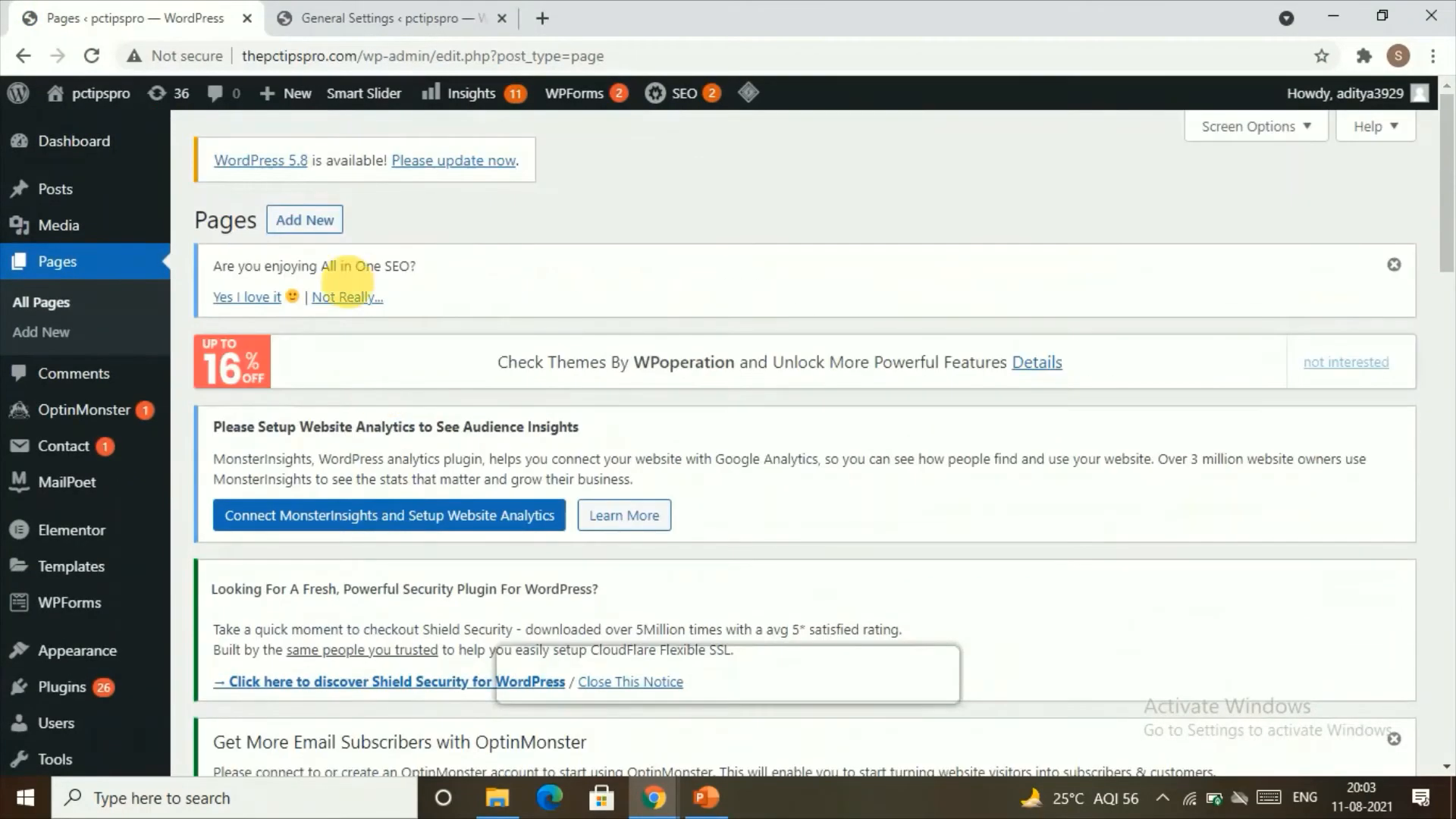
Step: Create a new page titled "post page" and publish it
left_click(333, 227)
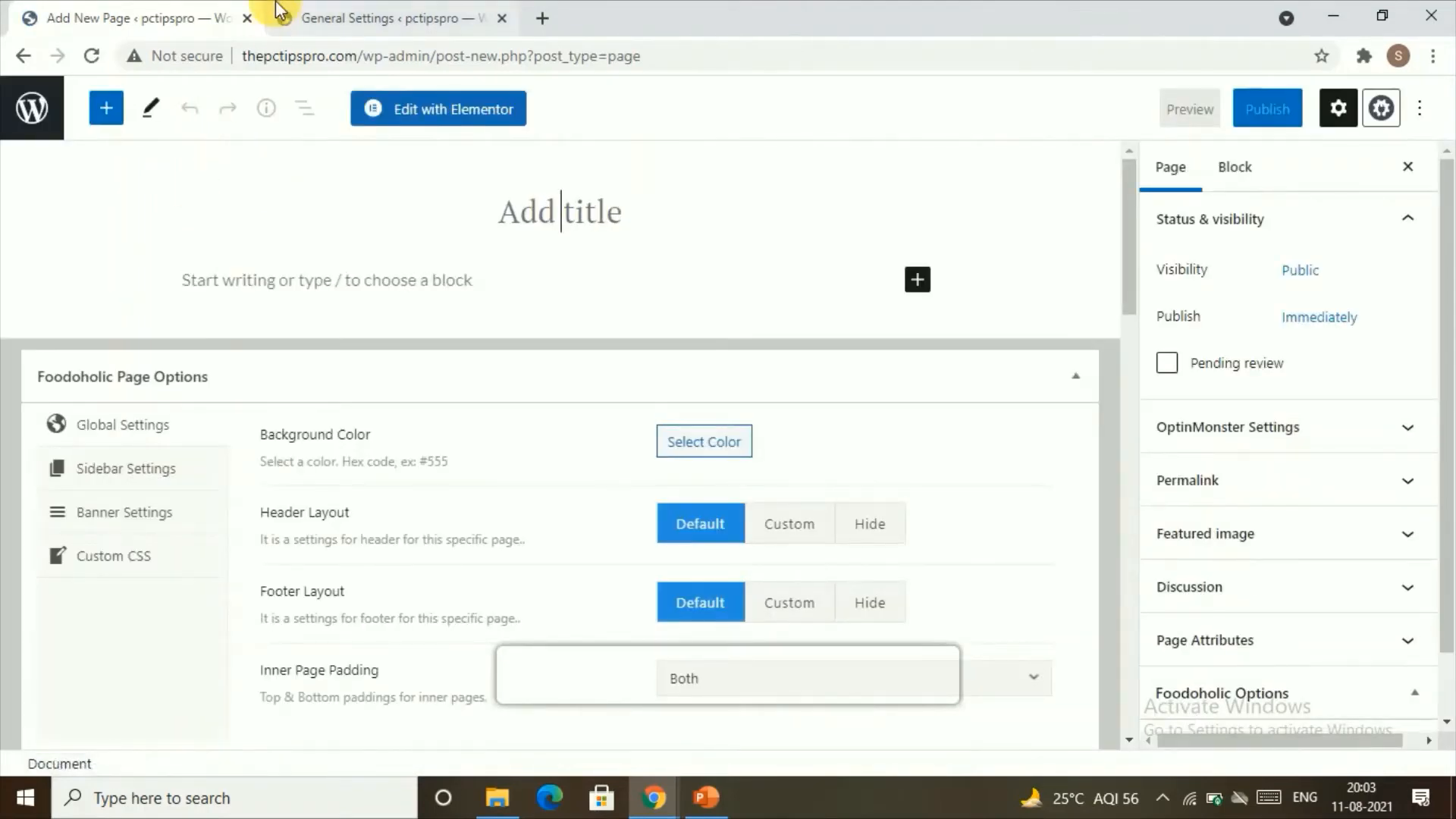
left_click(558, 213)
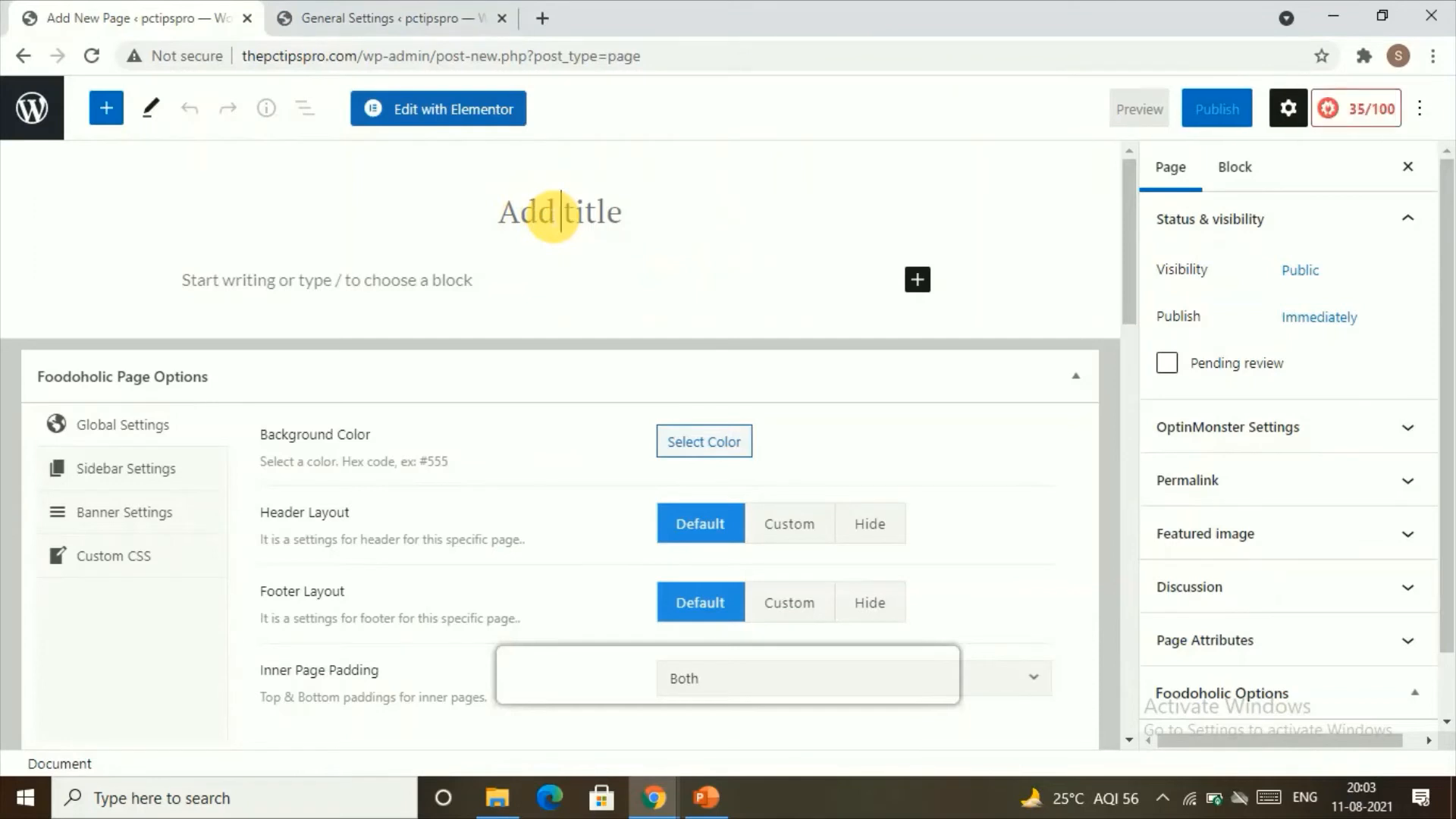
type("pos")
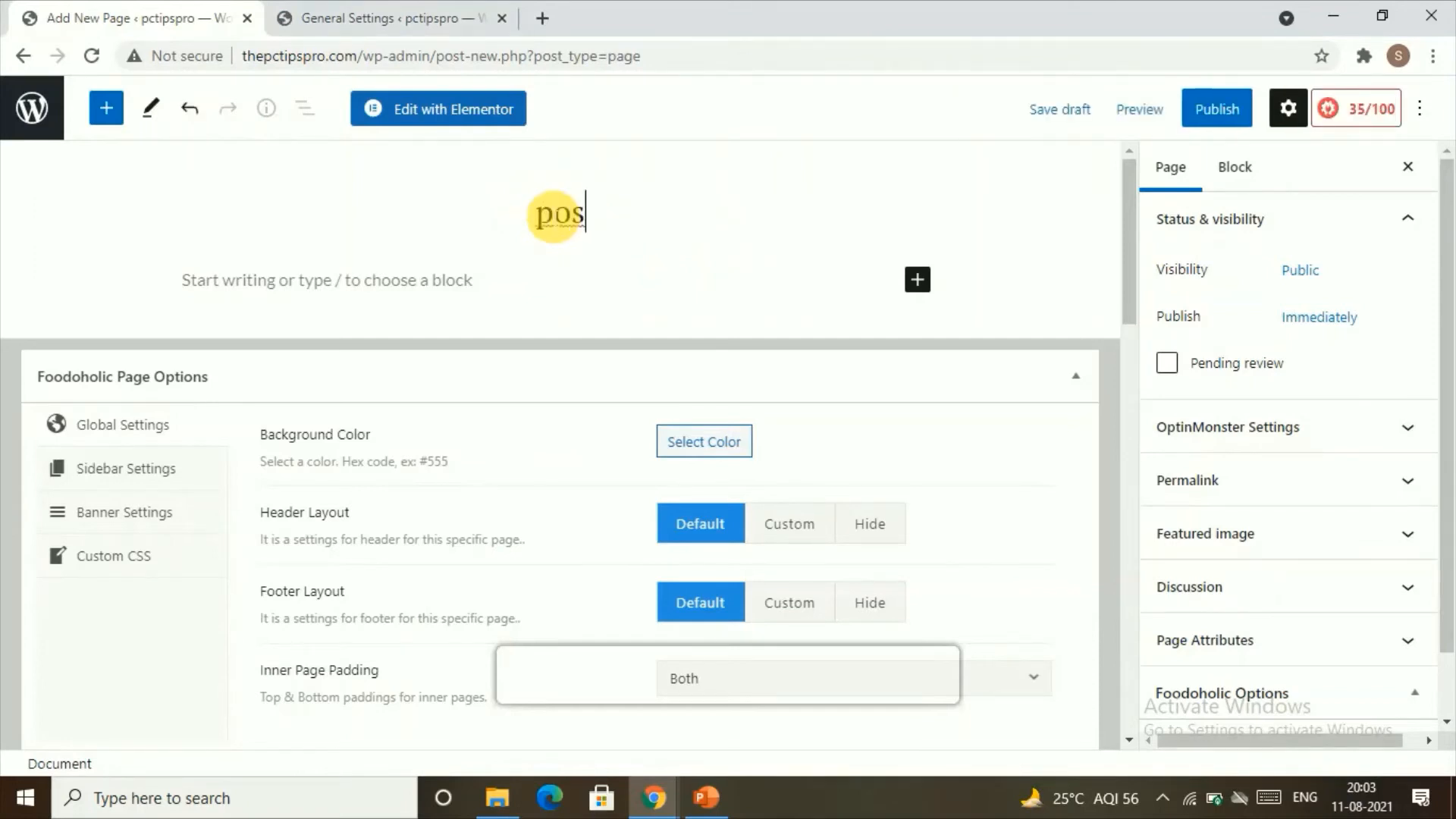
type("t")
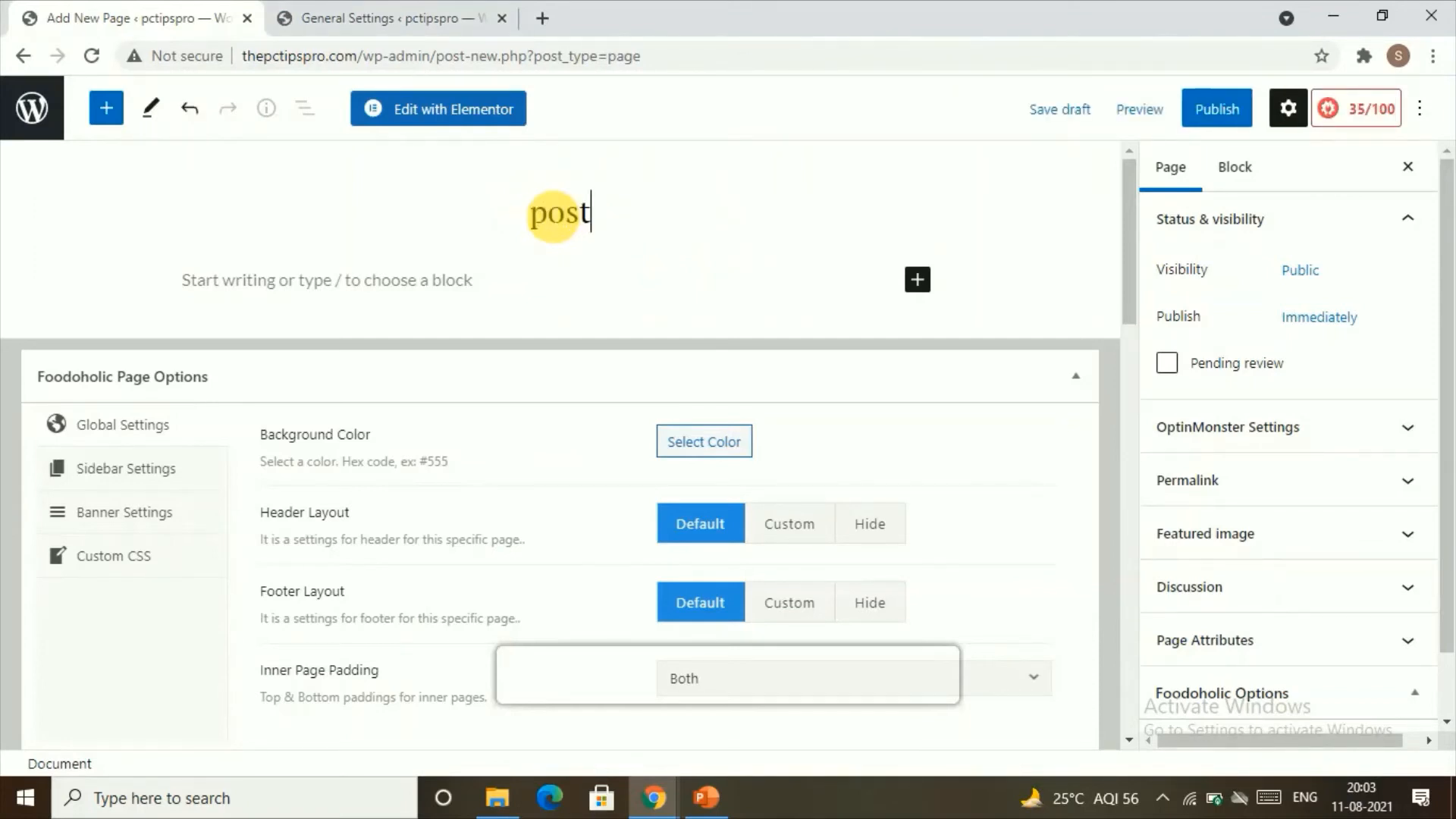
type(" pa")
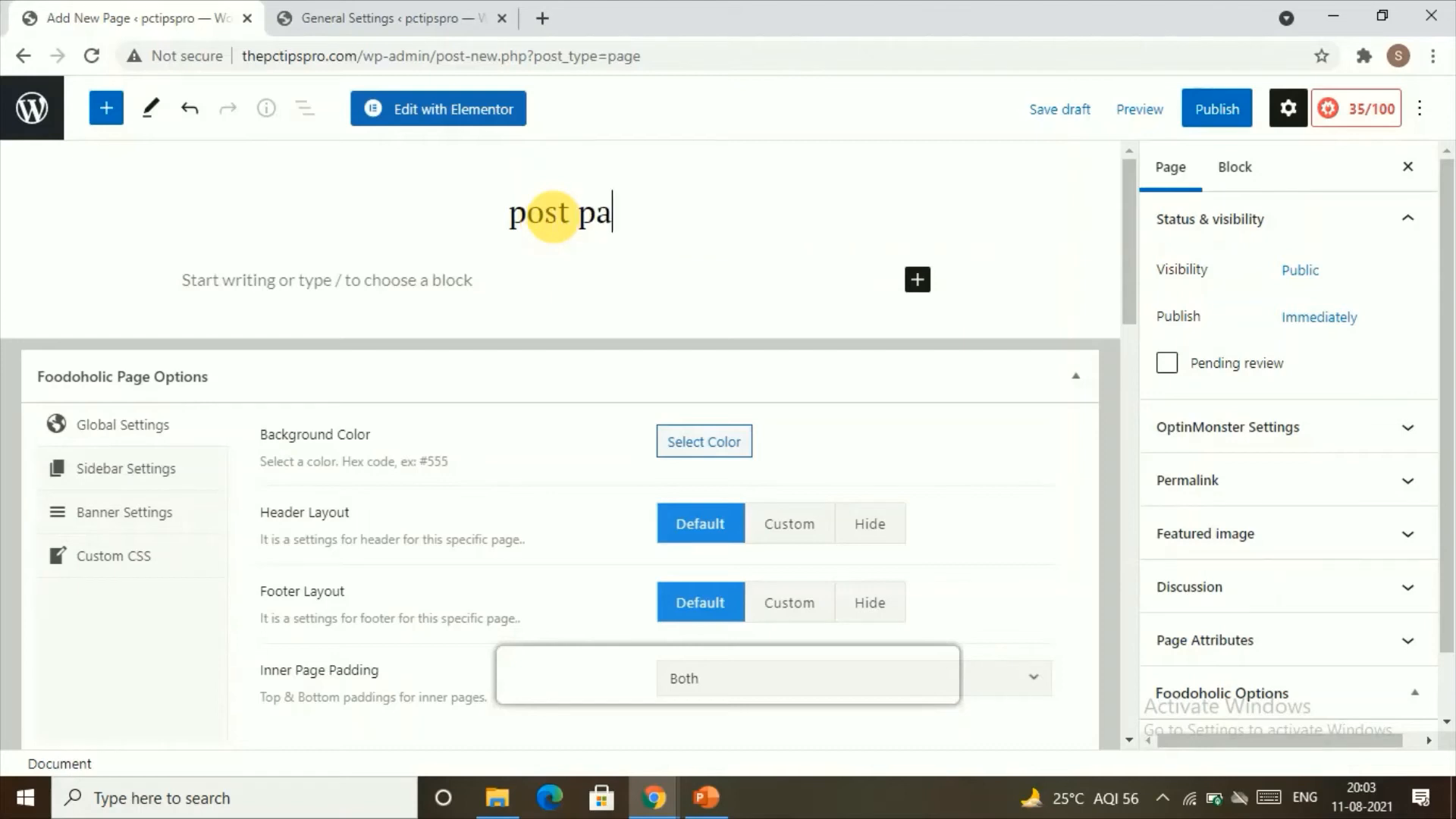
type("ge")
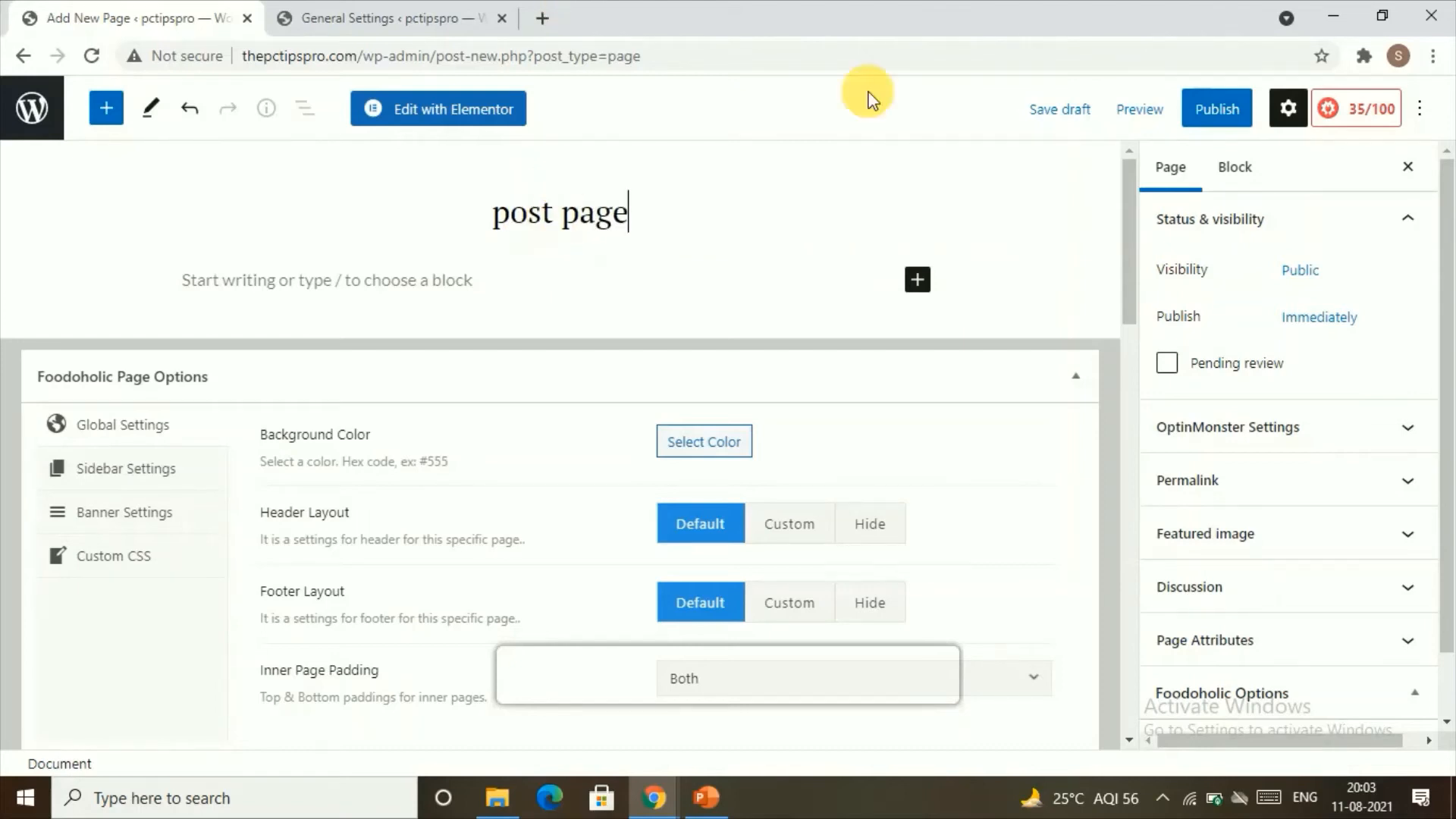
left_click(1213, 105)
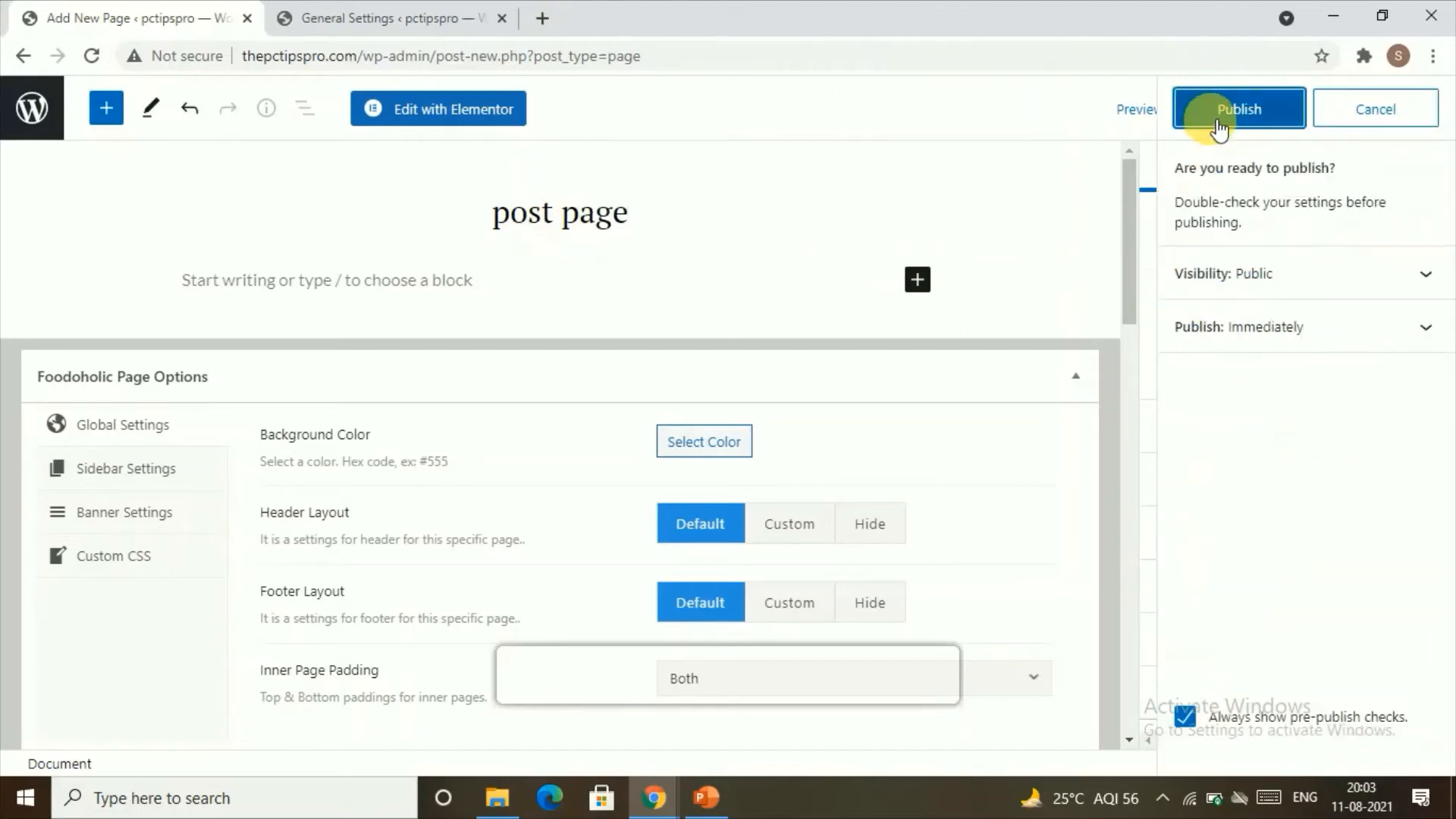
left_click(1209, 120)
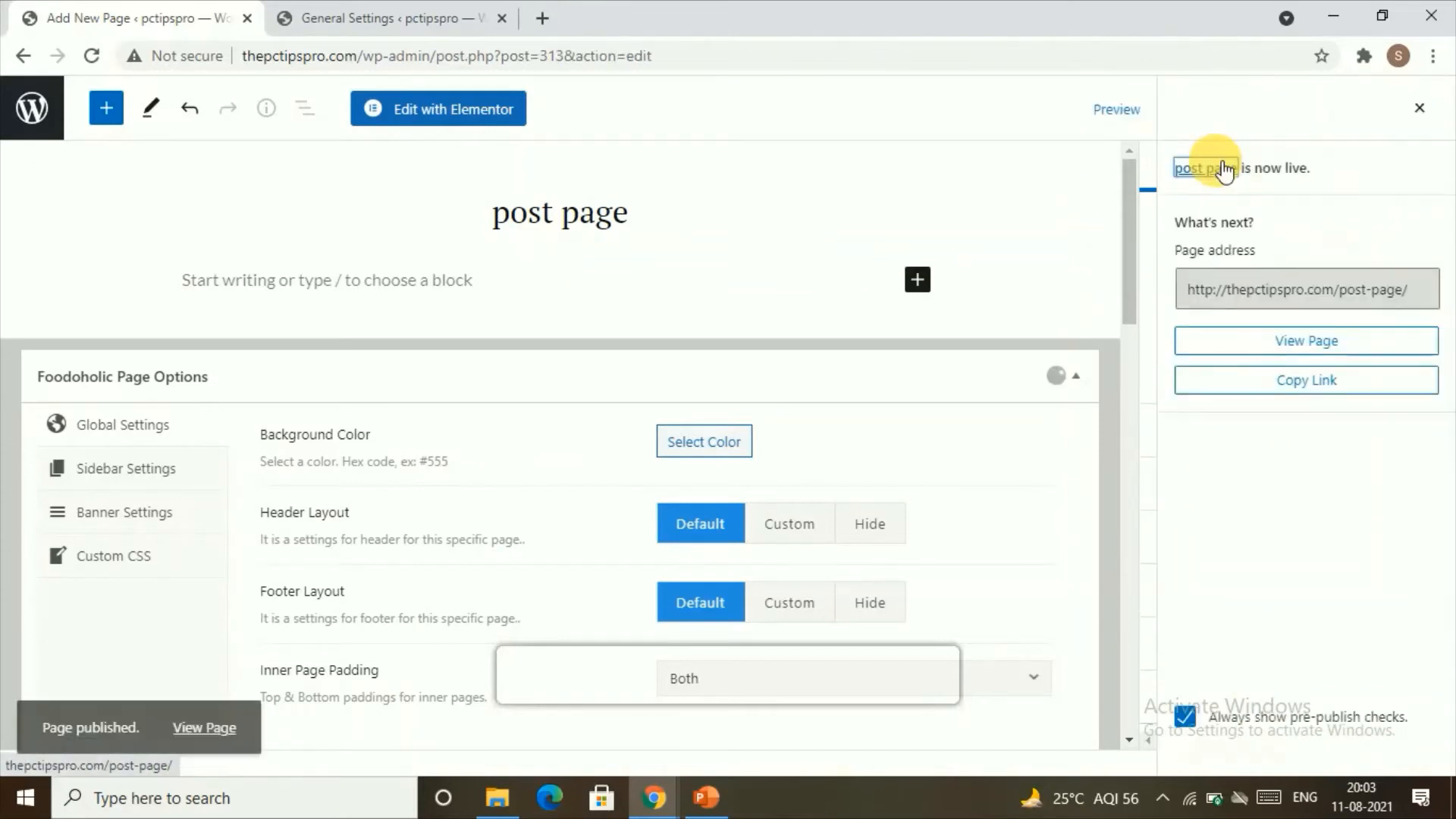
Step: Return to the reading settings and select "post page" as the posts page for the static homepage
left_click(23, 56)
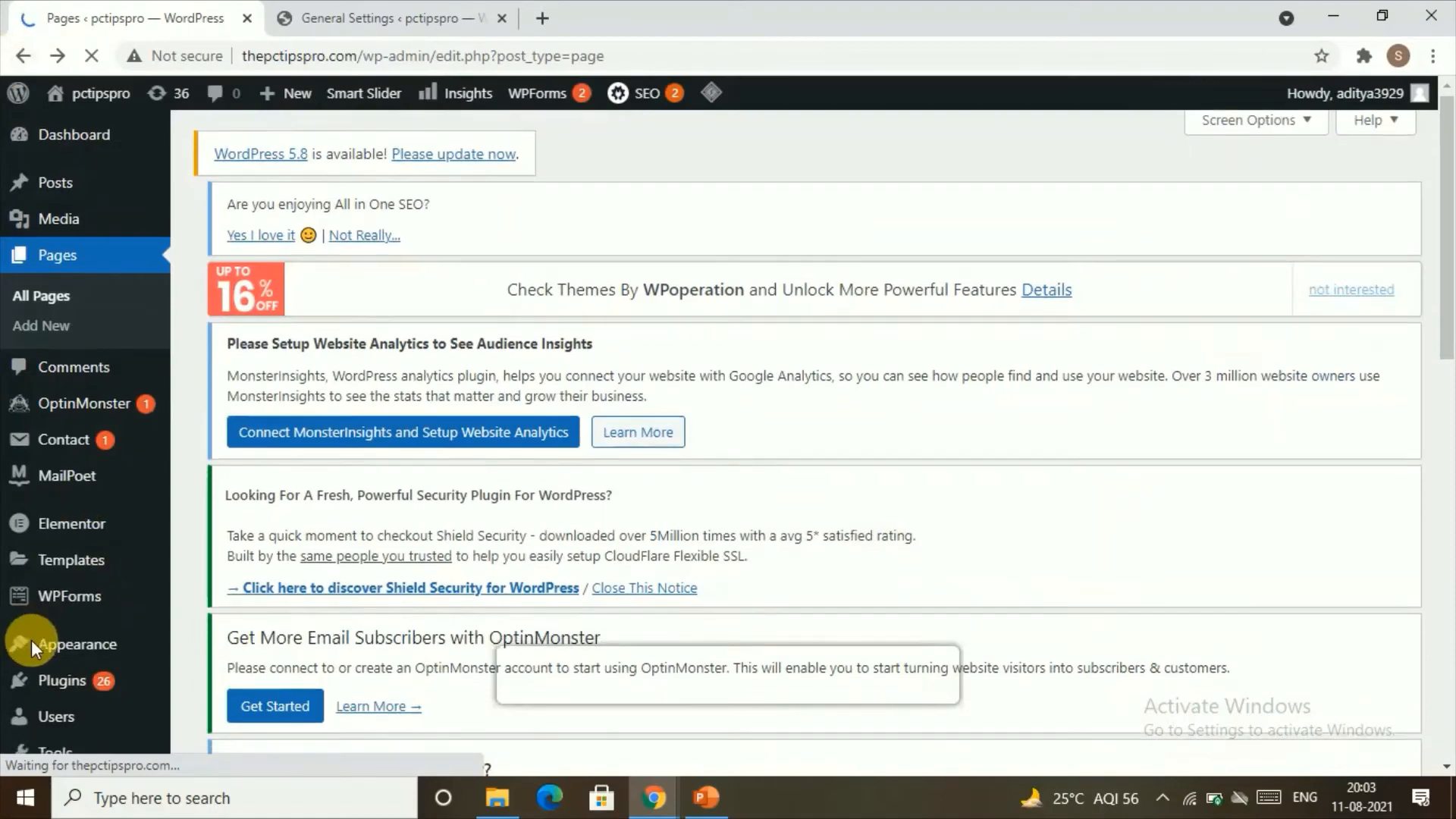
scroll(30, 634, "down", 7)
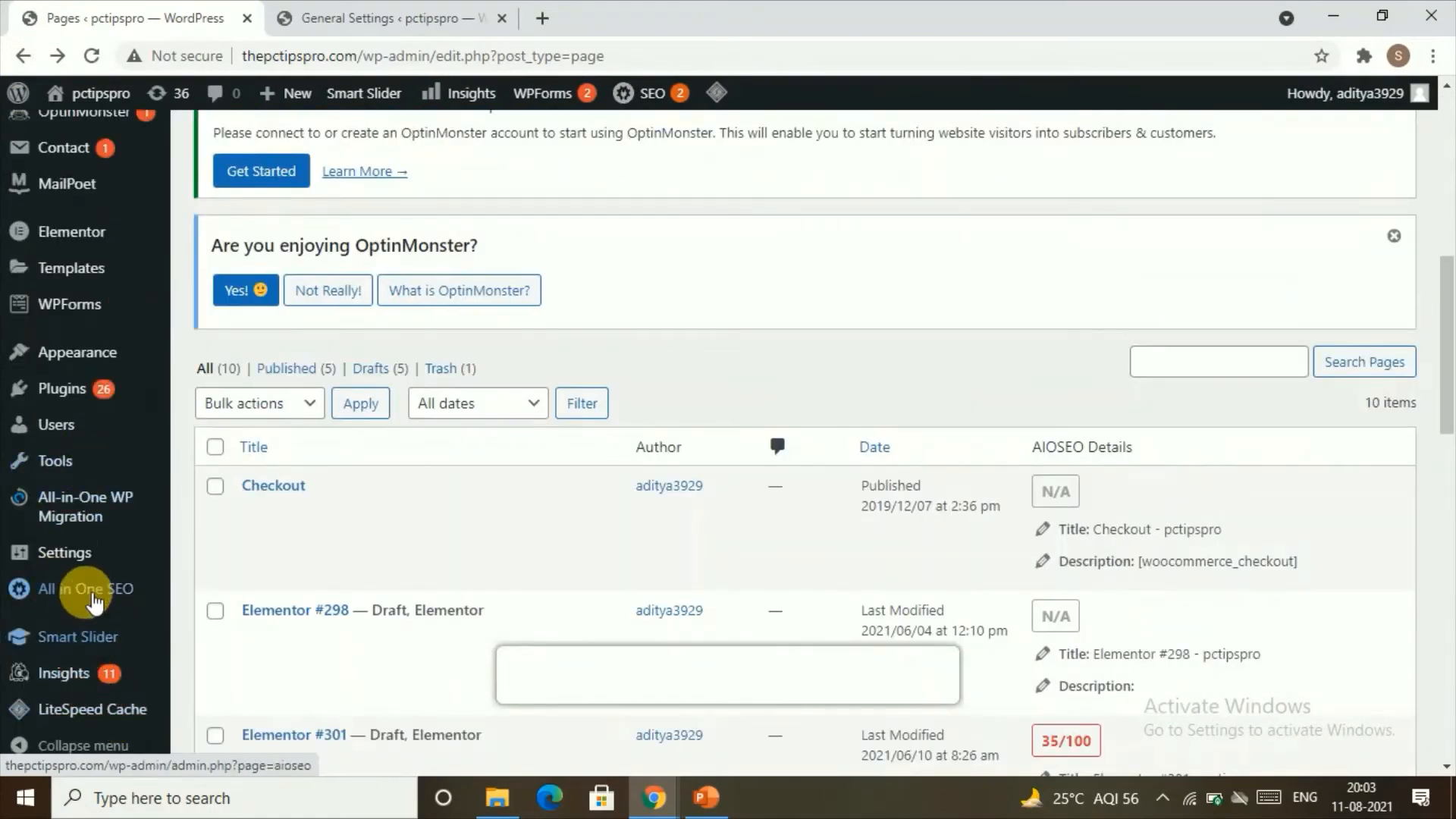
mouse_move(98, 559)
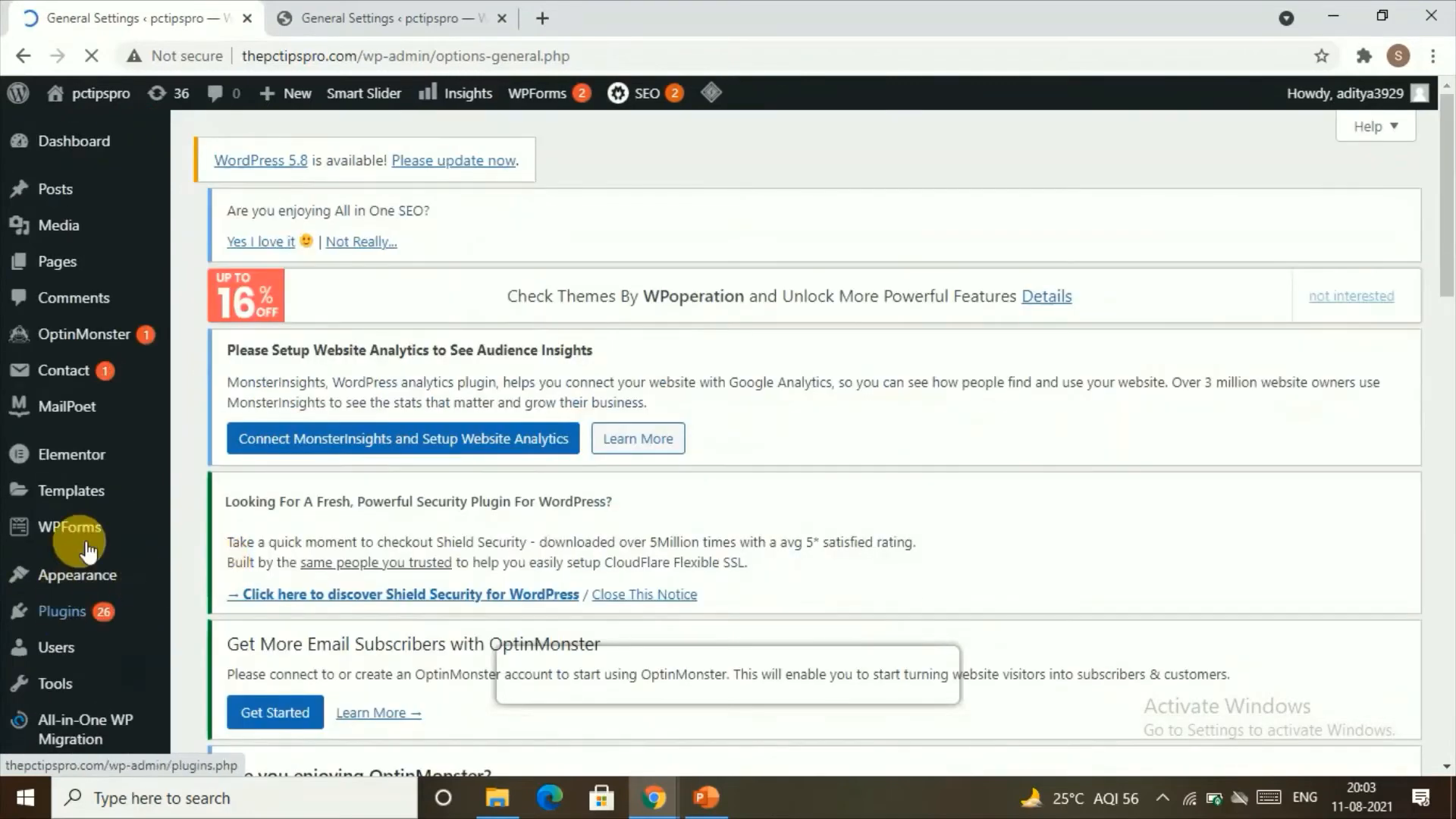
scroll(76, 584, "down", 7)
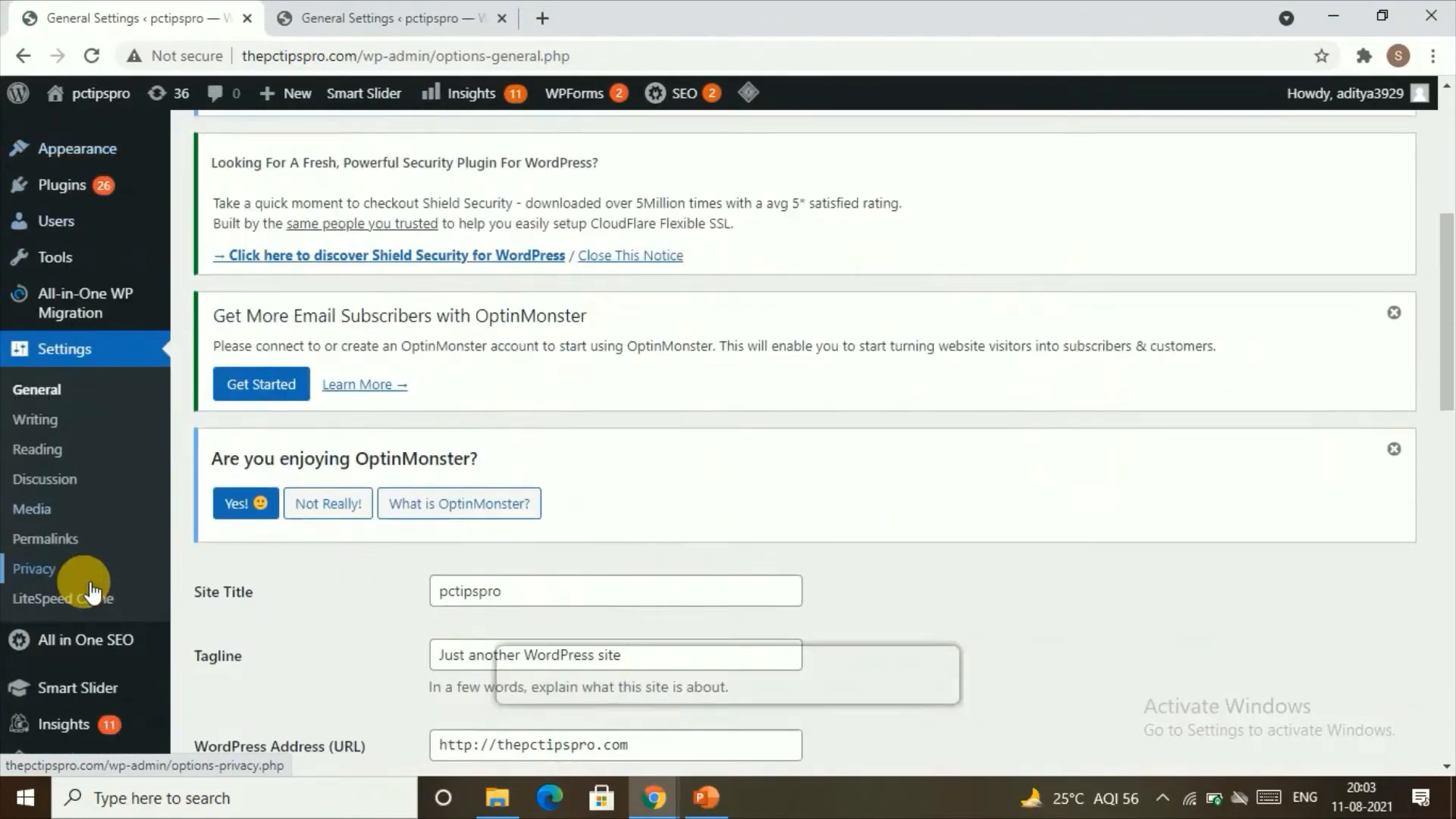
left_click(50, 409)
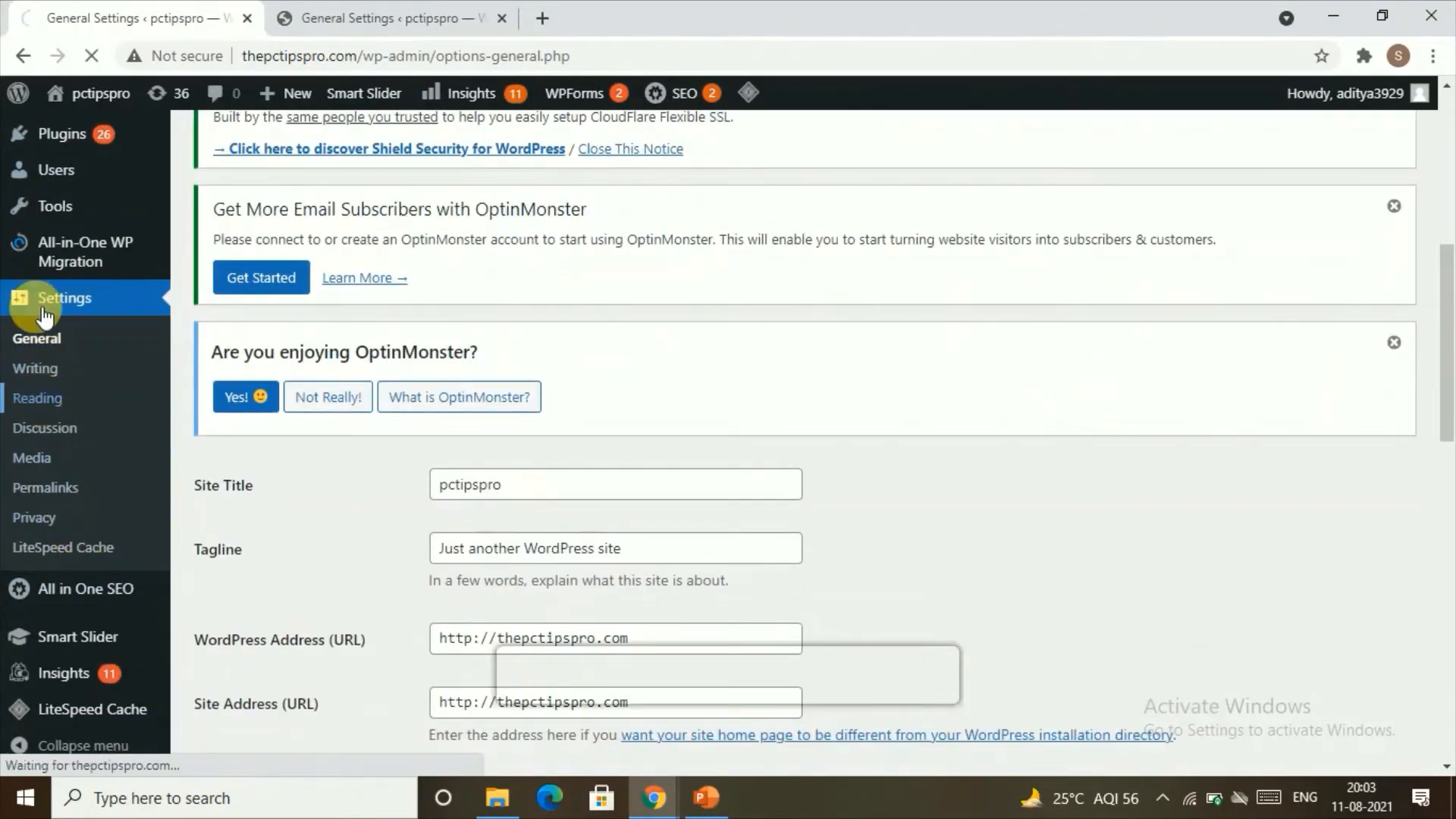
scroll(493, 759, "down", 3)
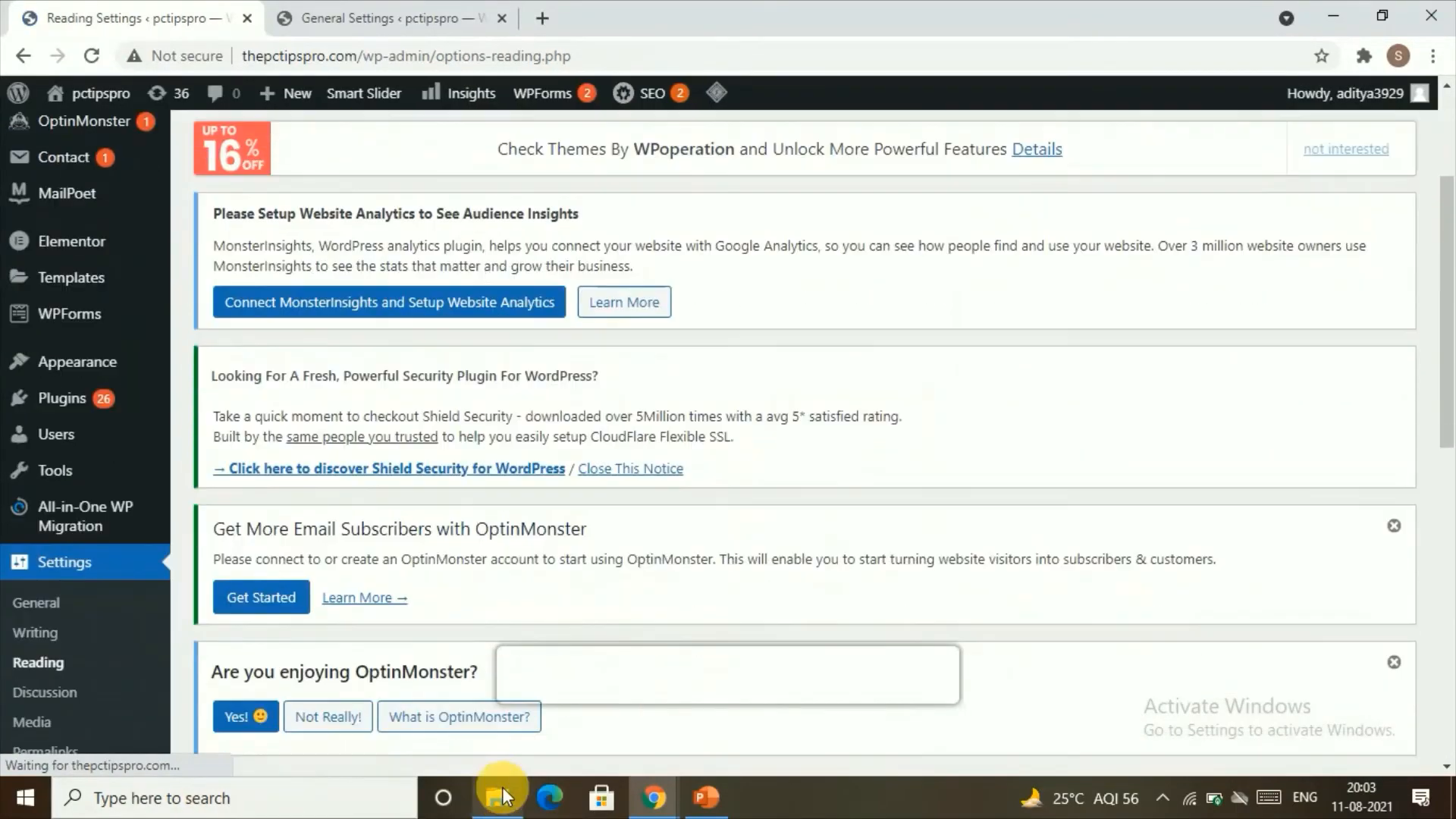
scroll(379, 568, "down", 8)
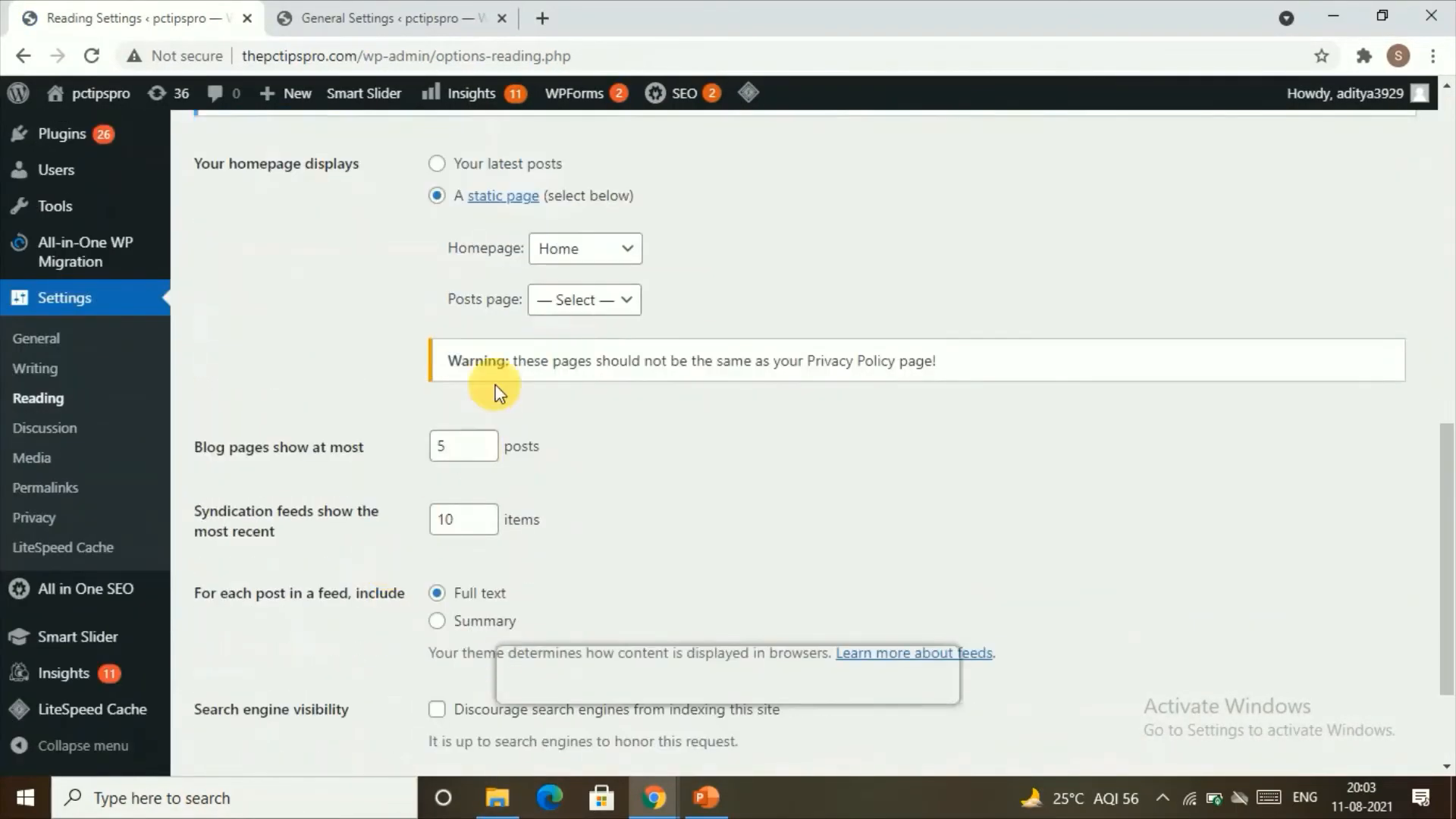
left_click(561, 300)
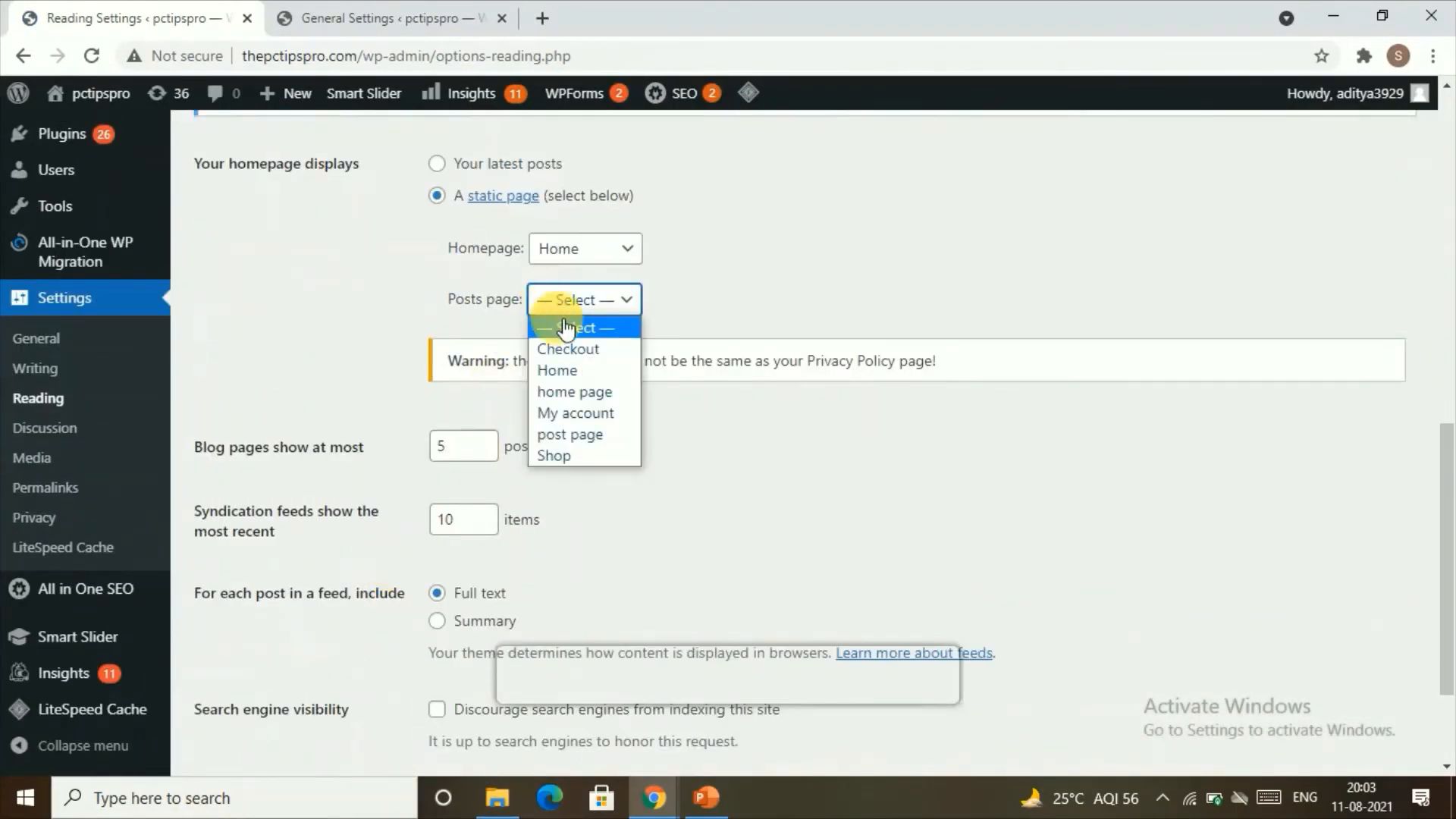
left_click(584, 431)
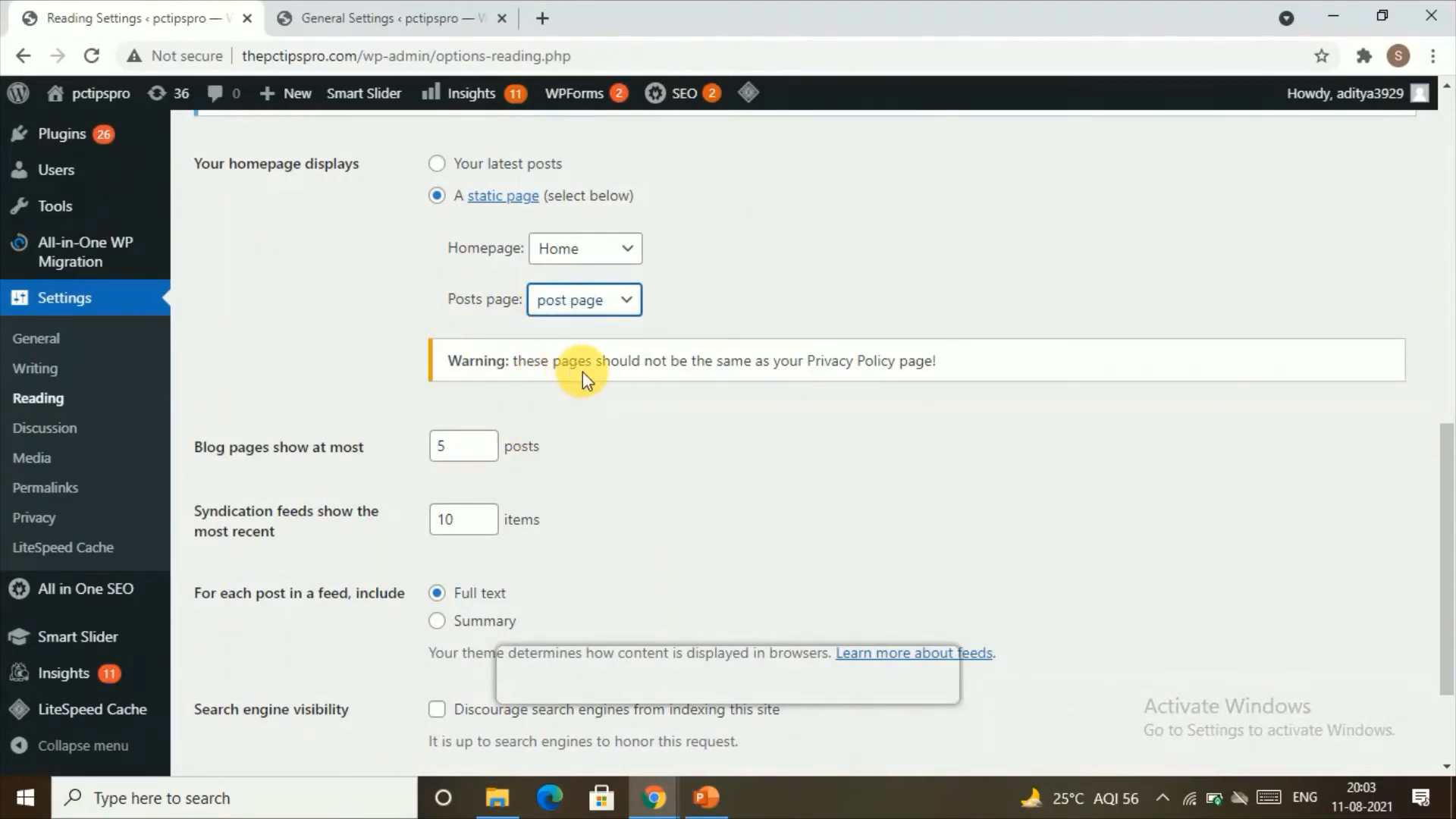
scroll(534, 430, "down", 2)
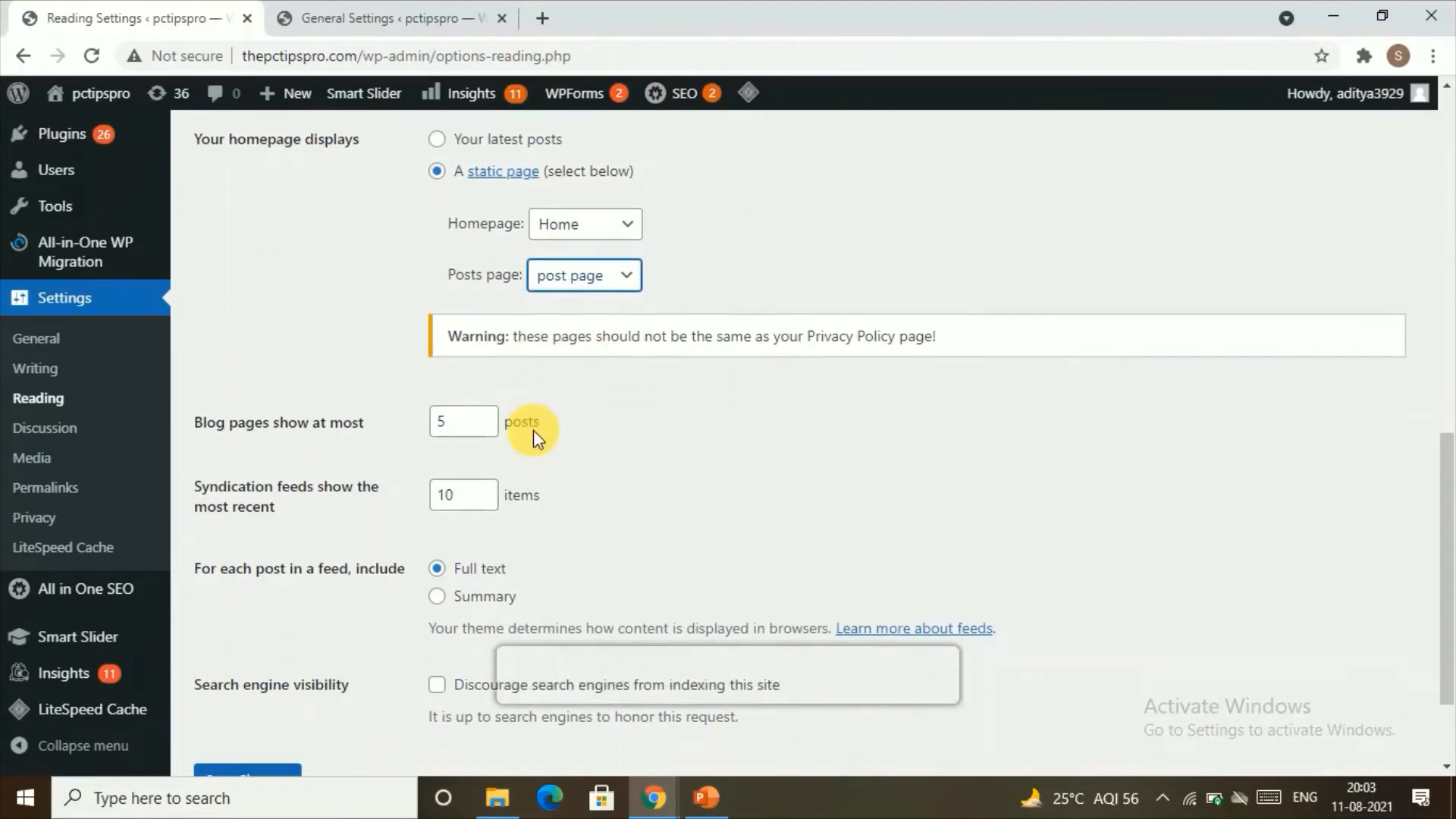
Step: Open the site's menu settings and add the "home page" and "post page" pages to Main Menu
scroll(65, 299, "up", 5)
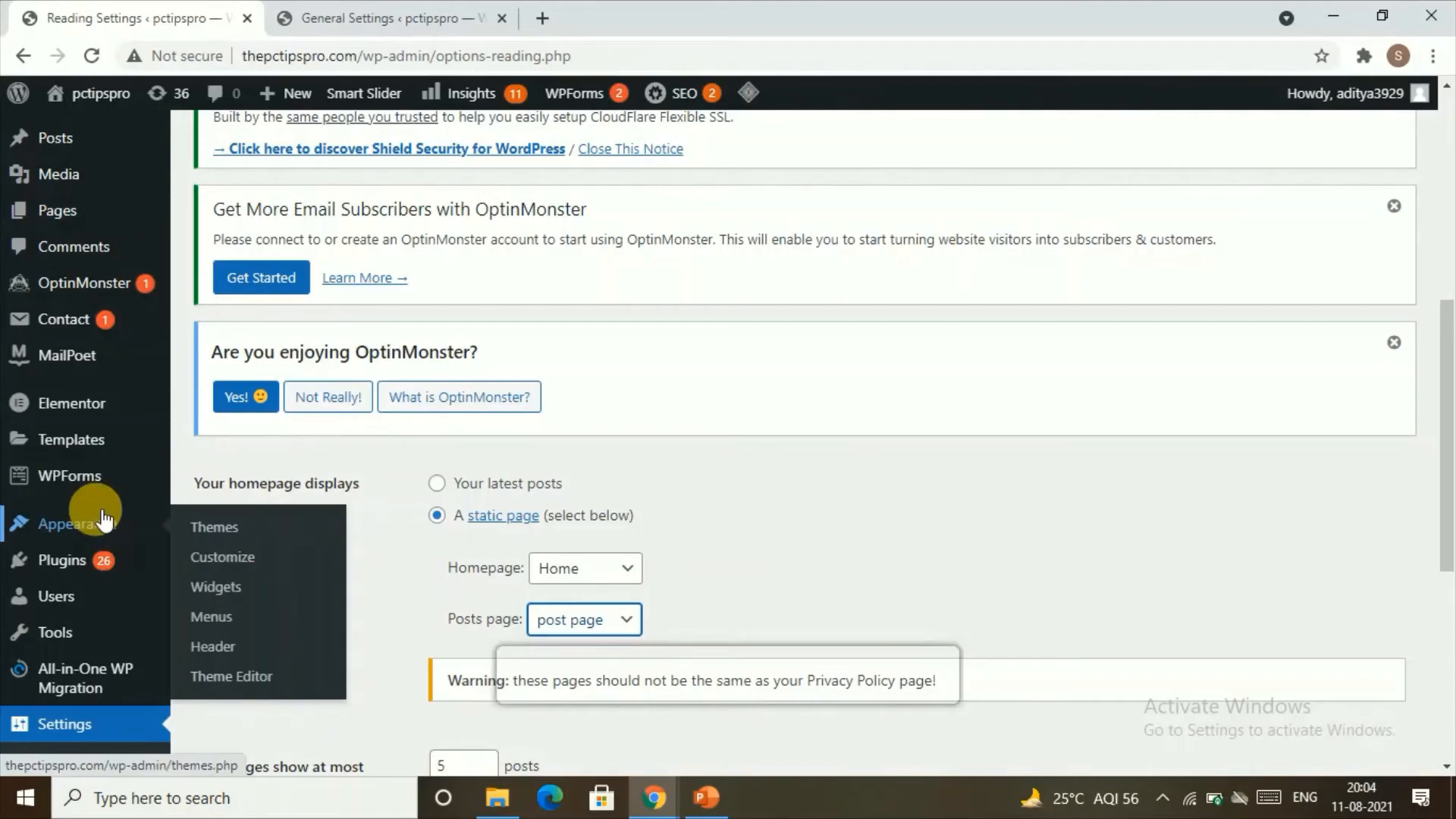
left_click(227, 623)
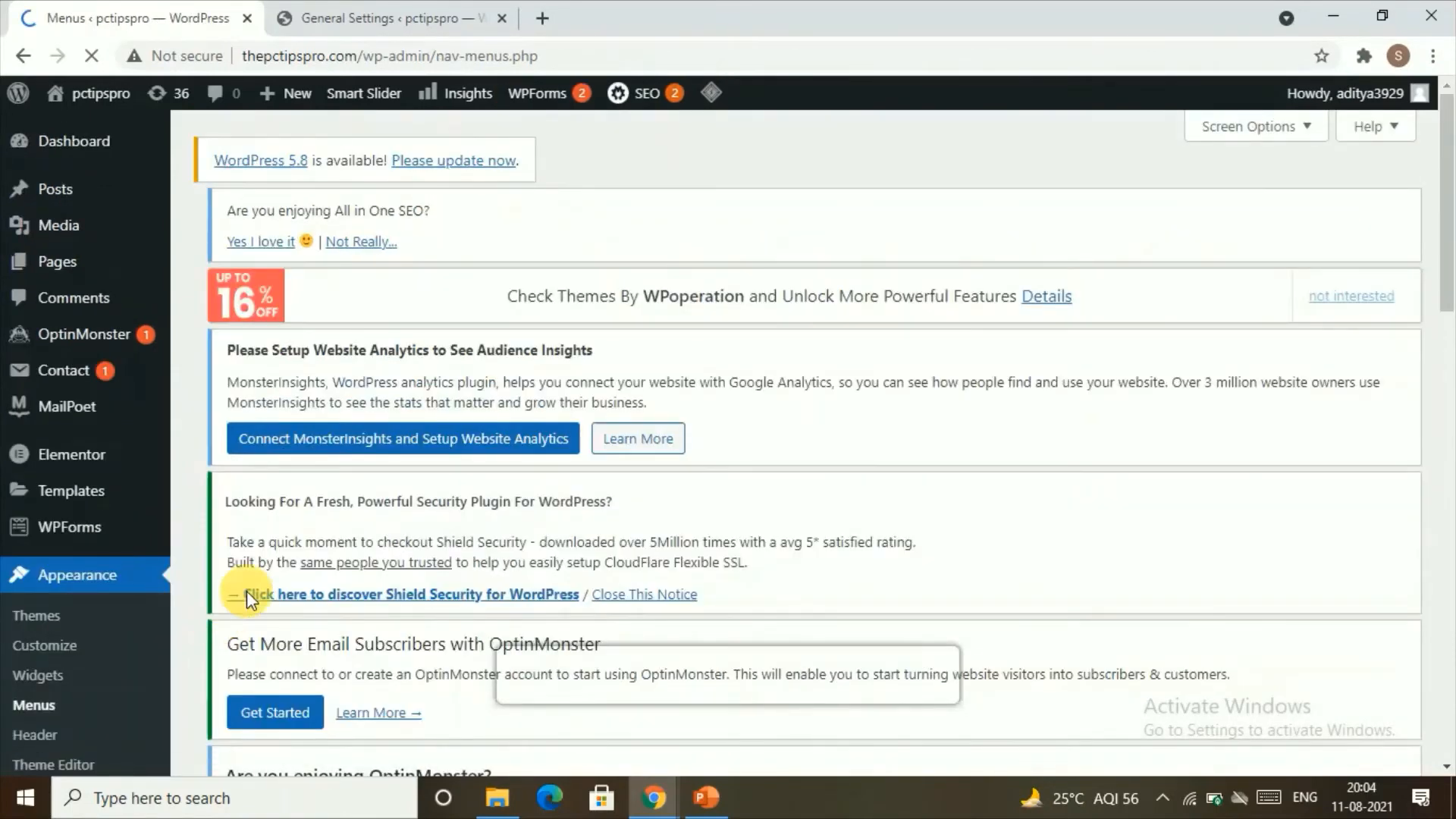
scroll(459, 470, "down", 9)
scroll(462, 477, "down", 4)
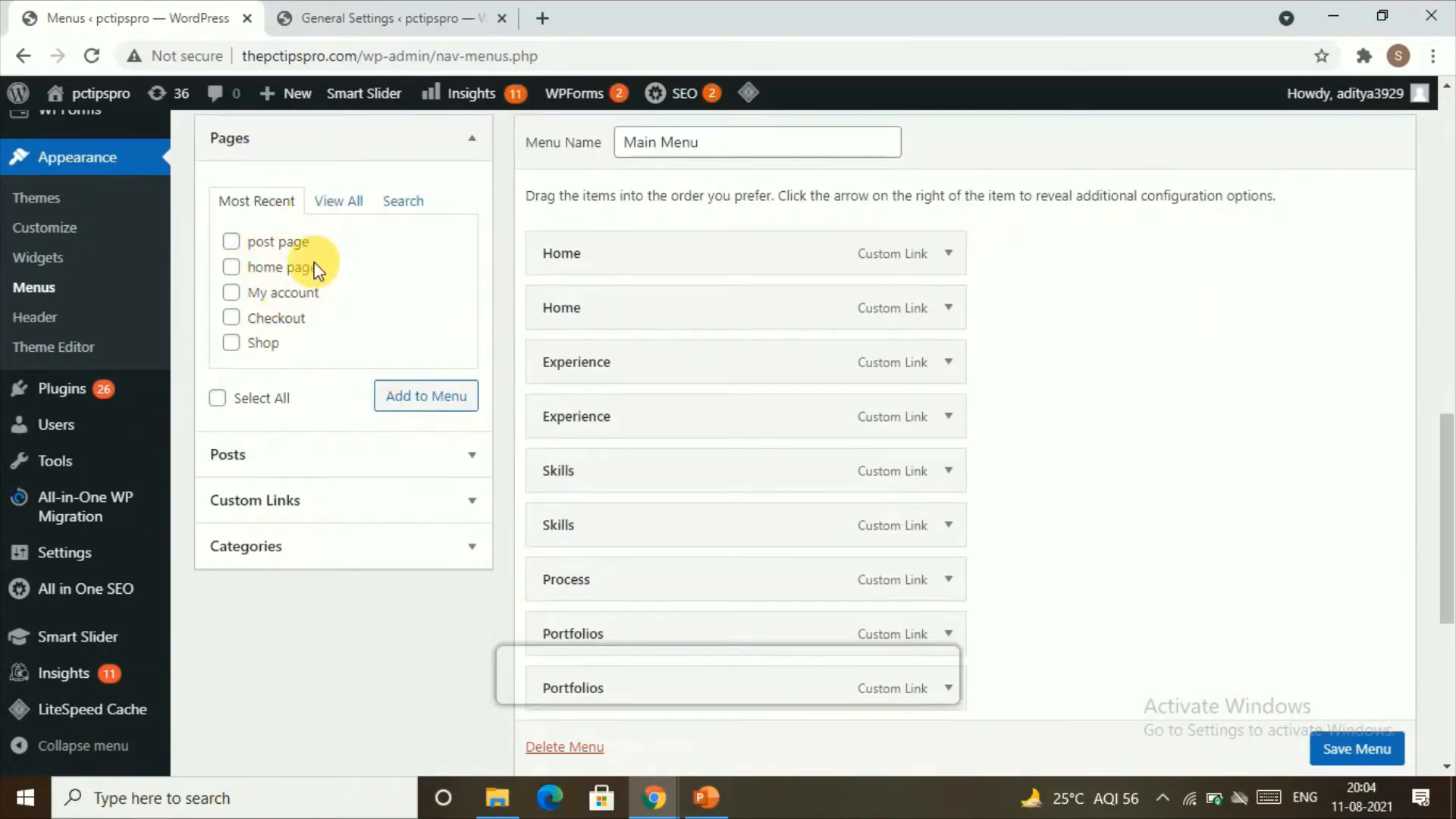
left_click(360, 202)
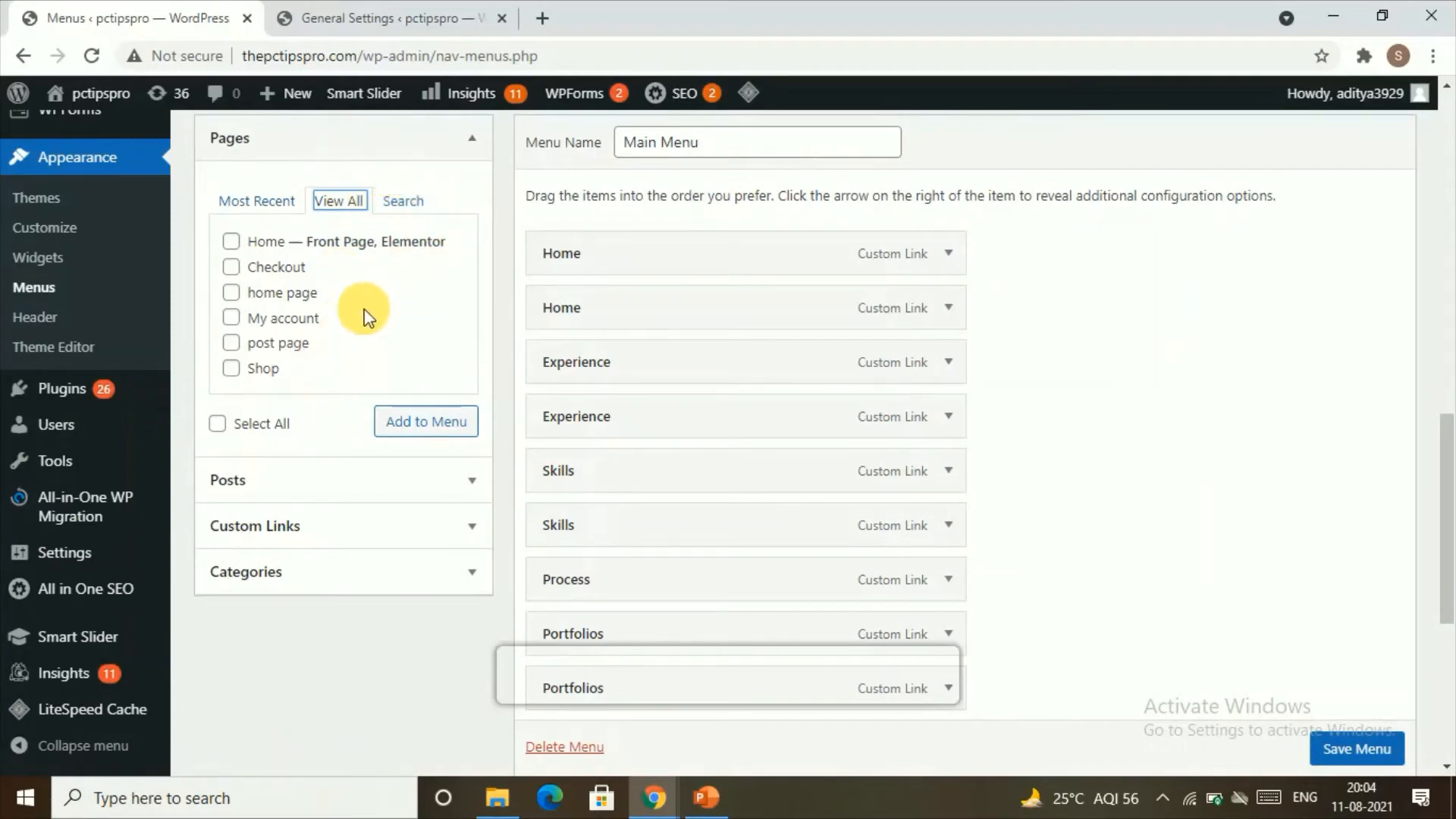
left_click(274, 343)
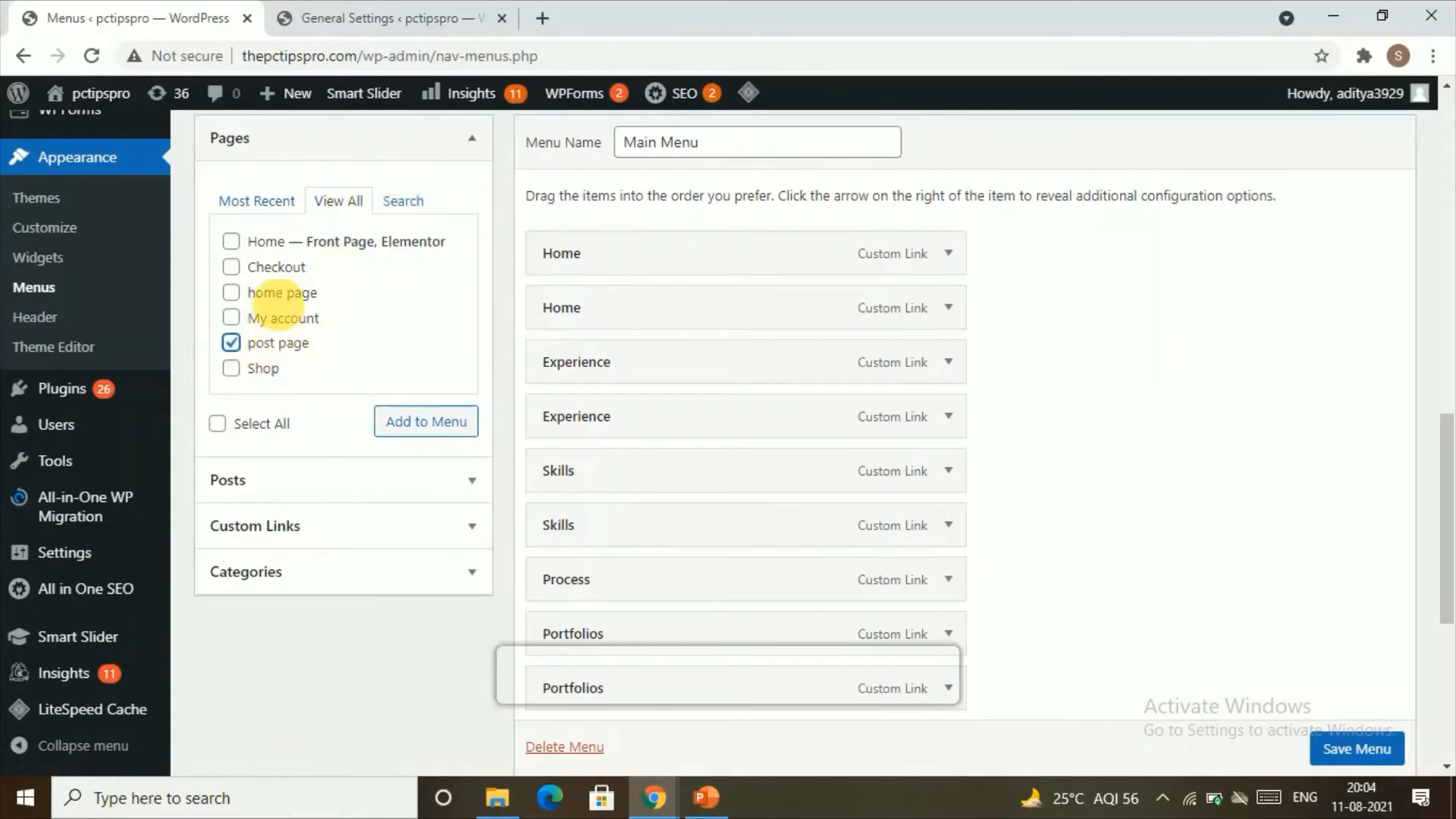
left_click(286, 295)
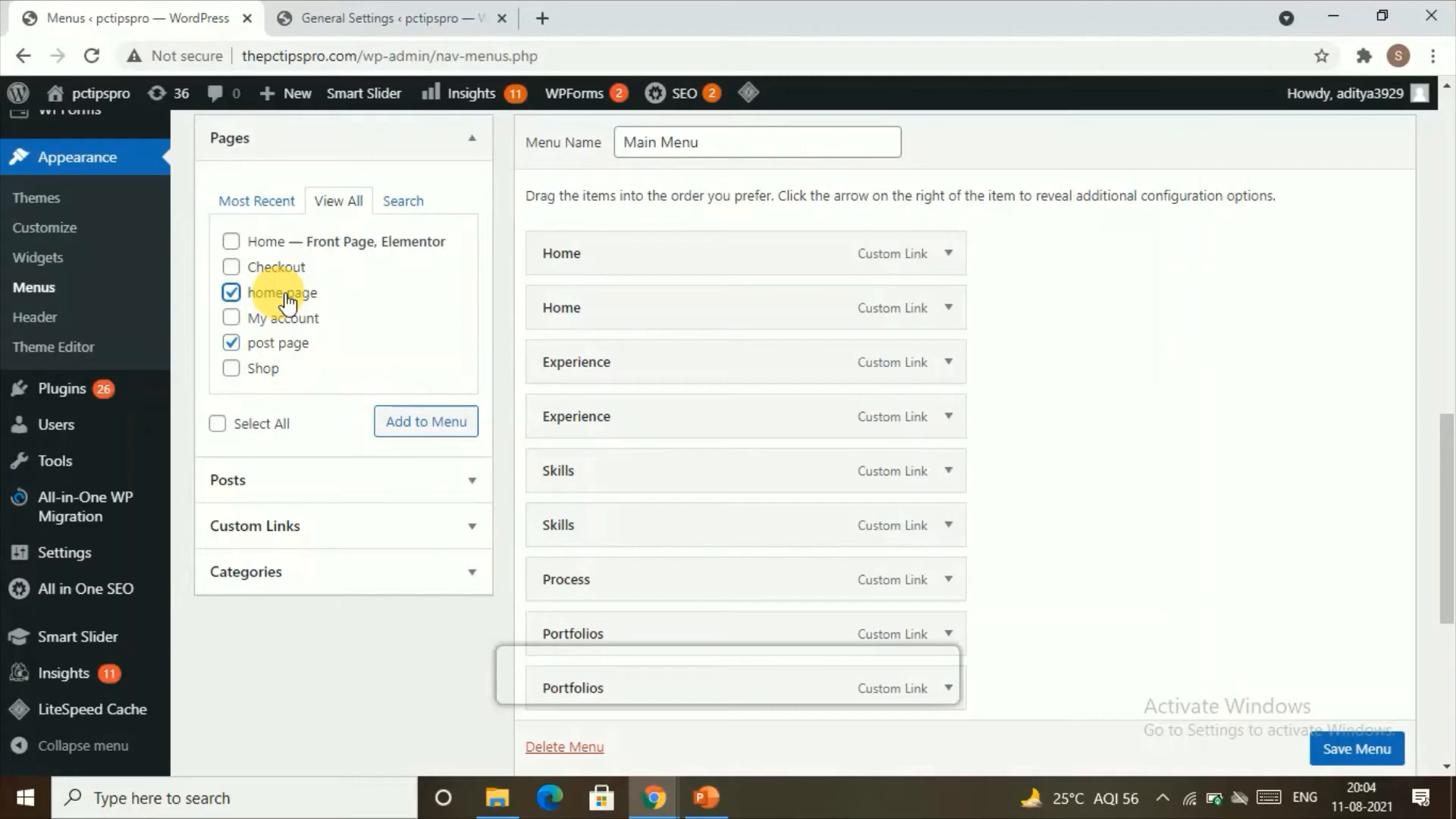
scroll(287, 305, "down", 3)
left_click(432, 226)
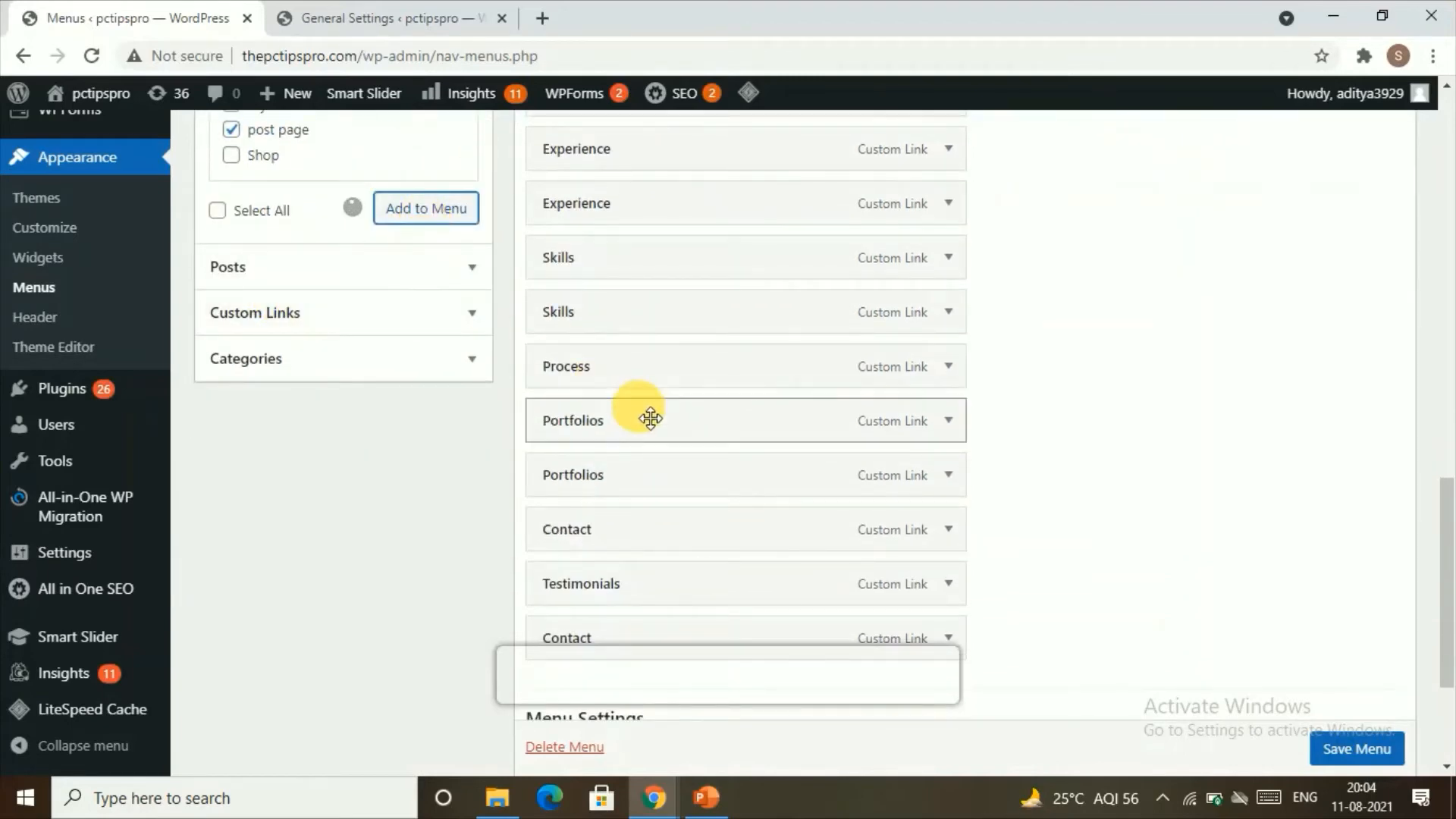
scroll(656, 422, "down", 2)
scroll(660, 425, "down", 3)
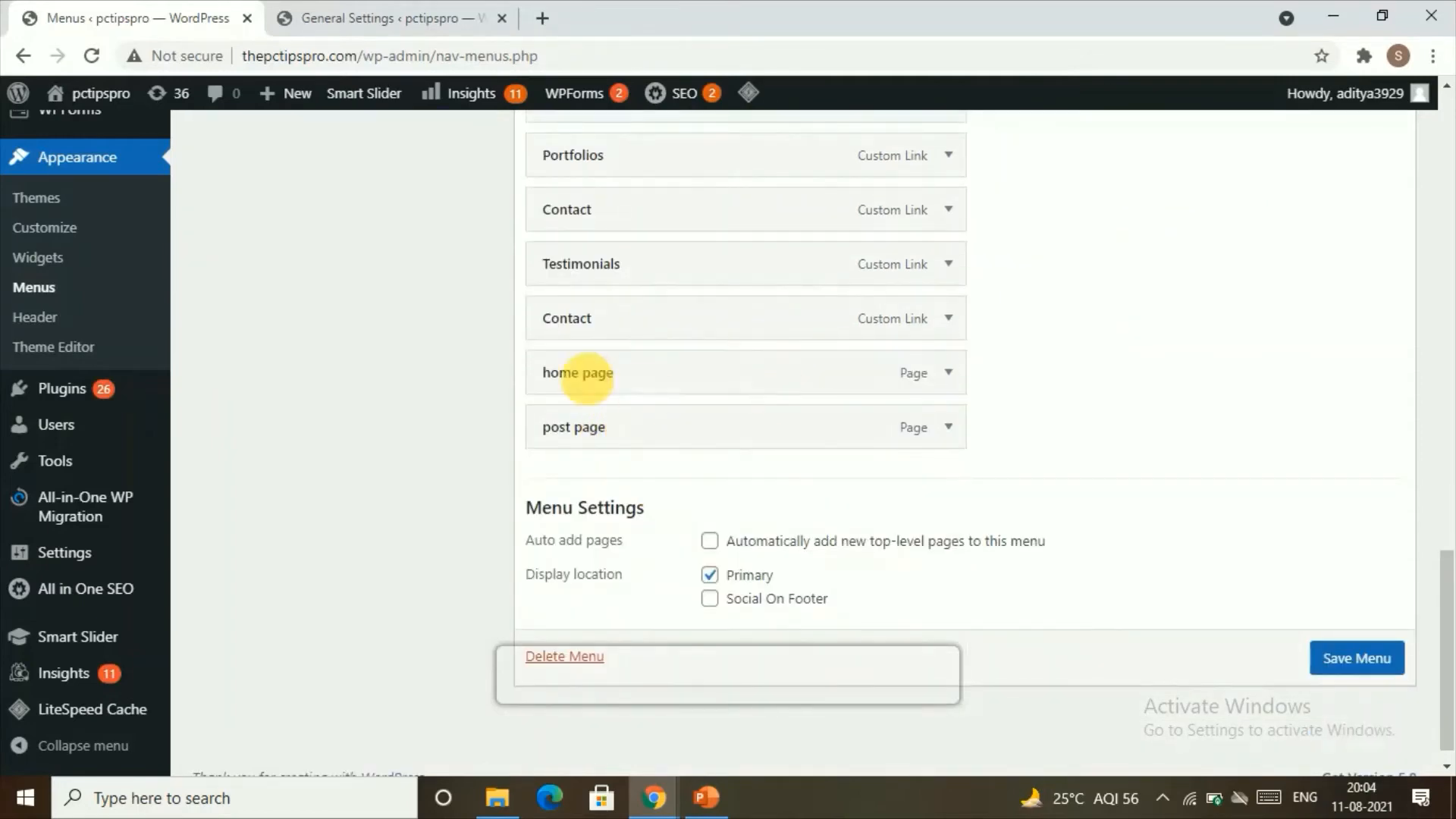
Step: Move the "home page" item below "post page" in Main Menu and expand the "post page" item's options
left_click_drag(611, 384, 580, 449)
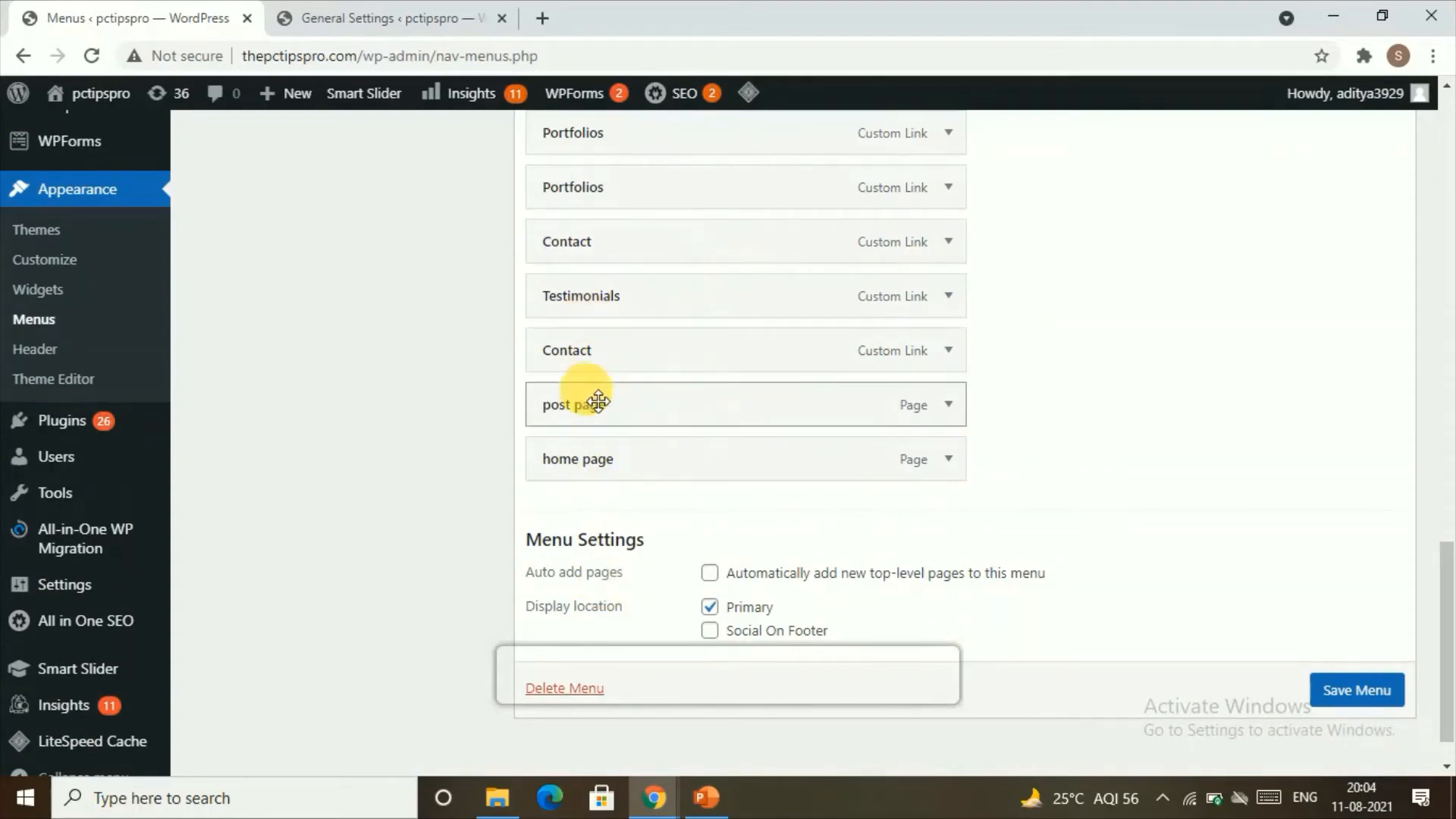
left_click(948, 413)
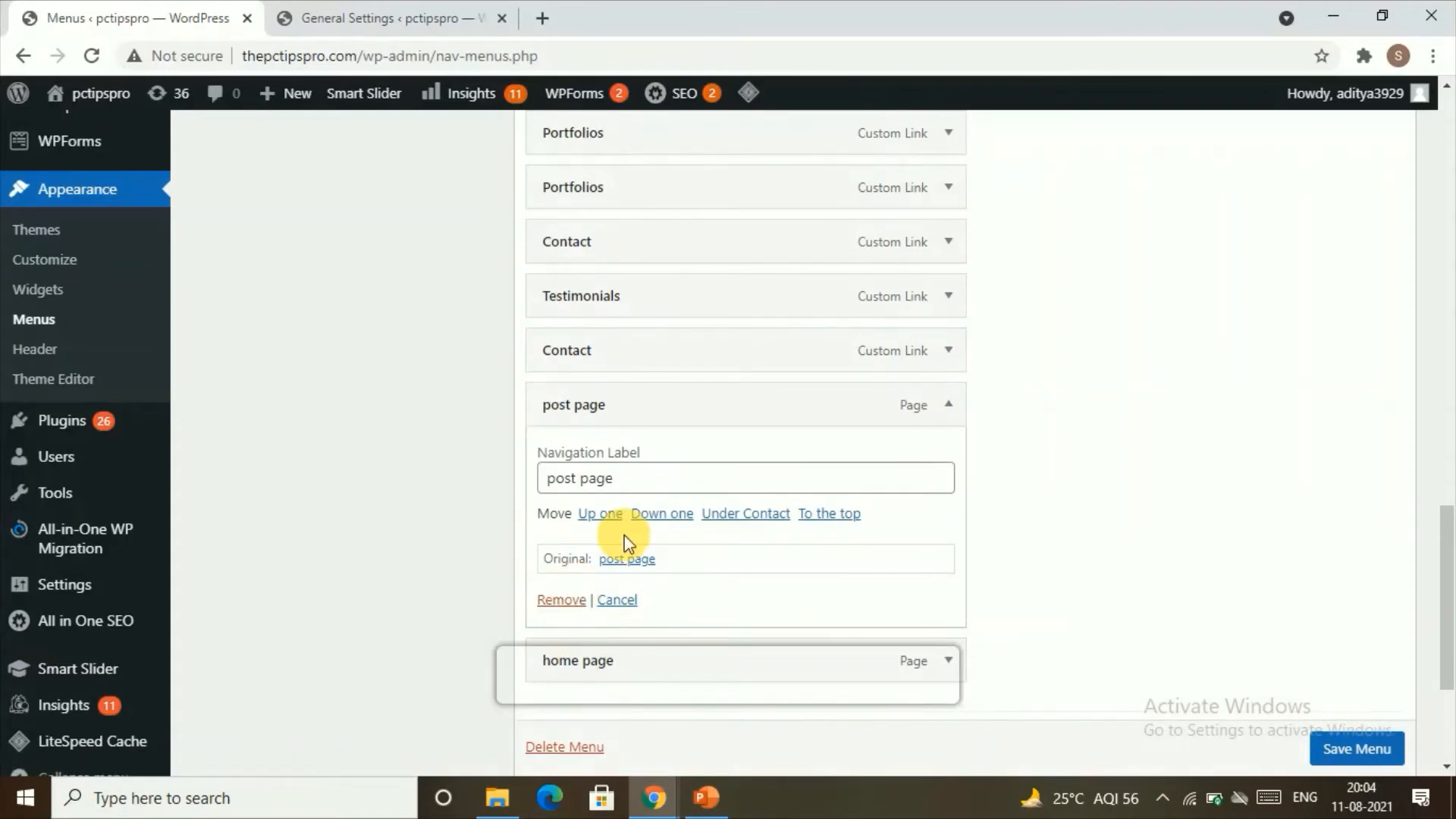
scroll(607, 530, "down", 3)
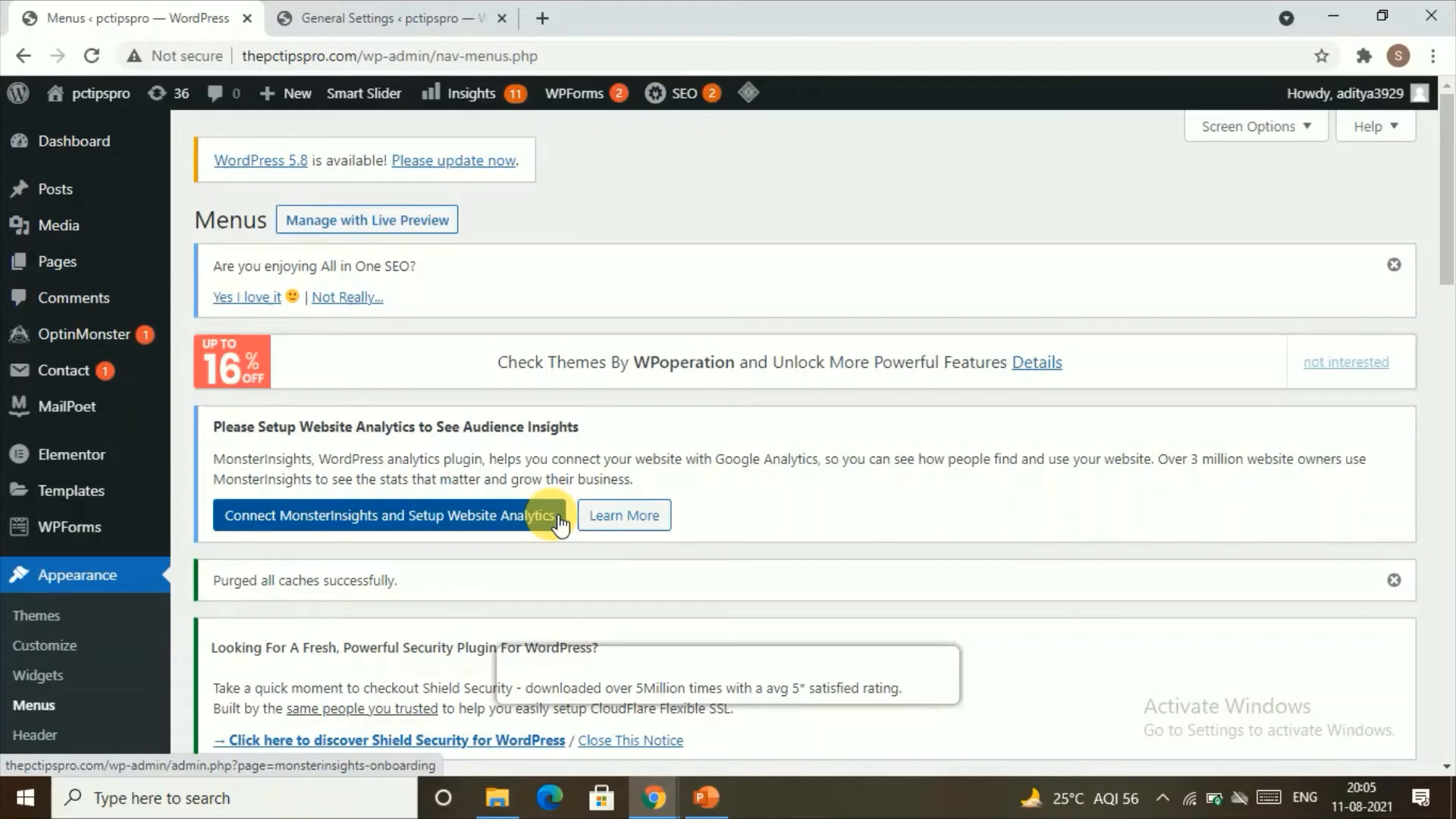
Step: Visit the live site, close the General Settings tab and look through the homepage
mouse_move(67, 372)
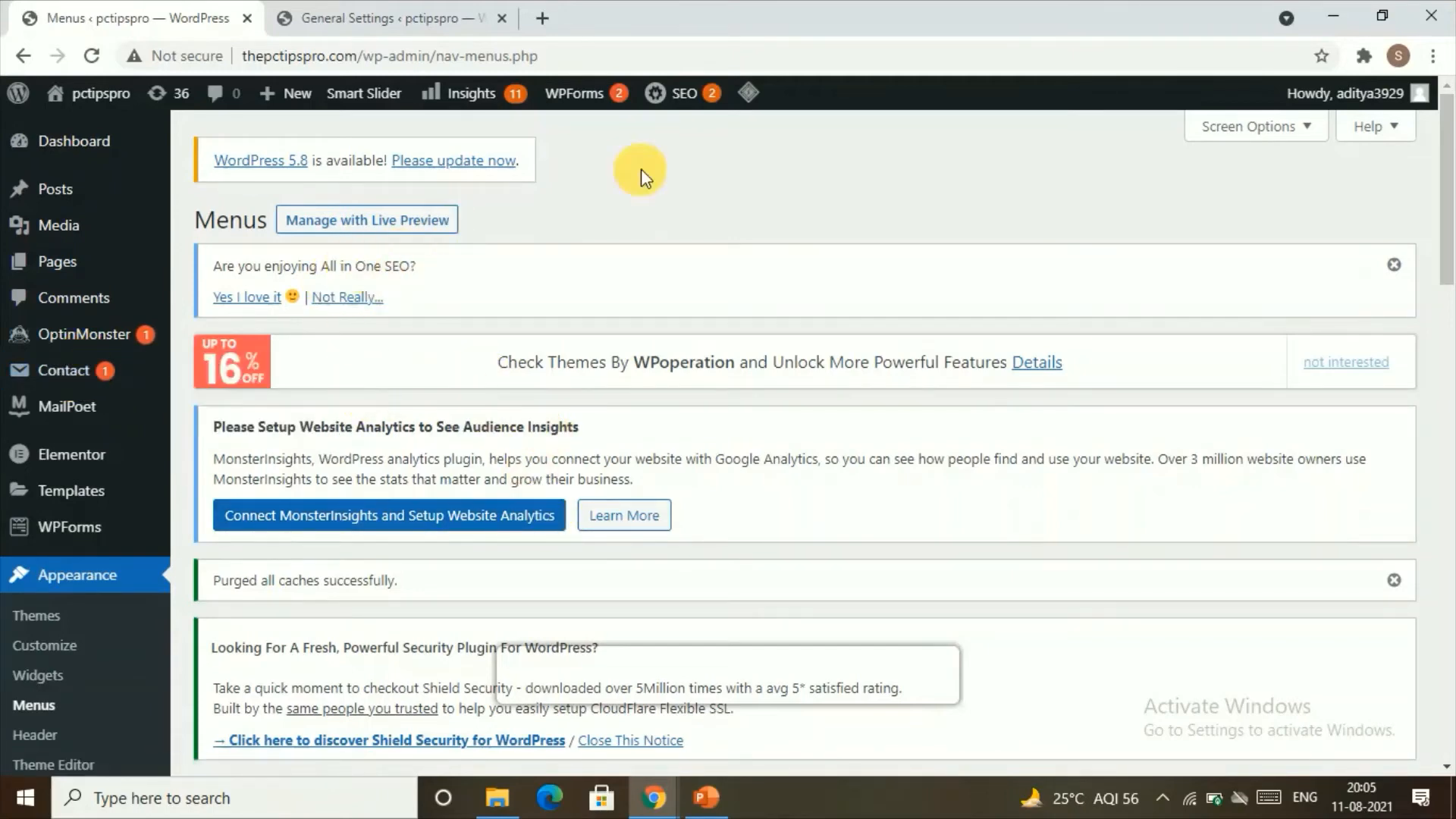
mouse_move(128, 93)
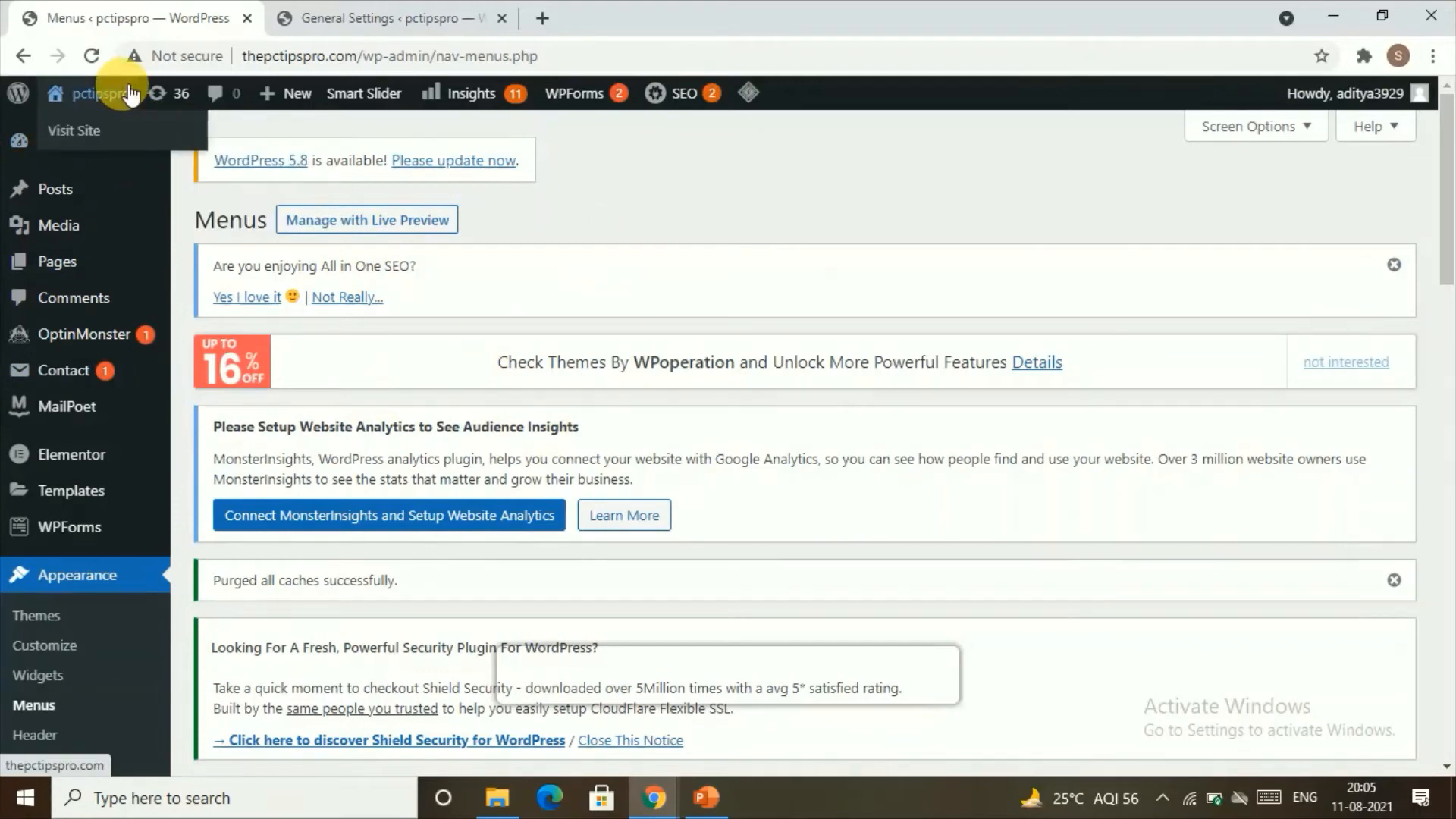
left_click(110, 141)
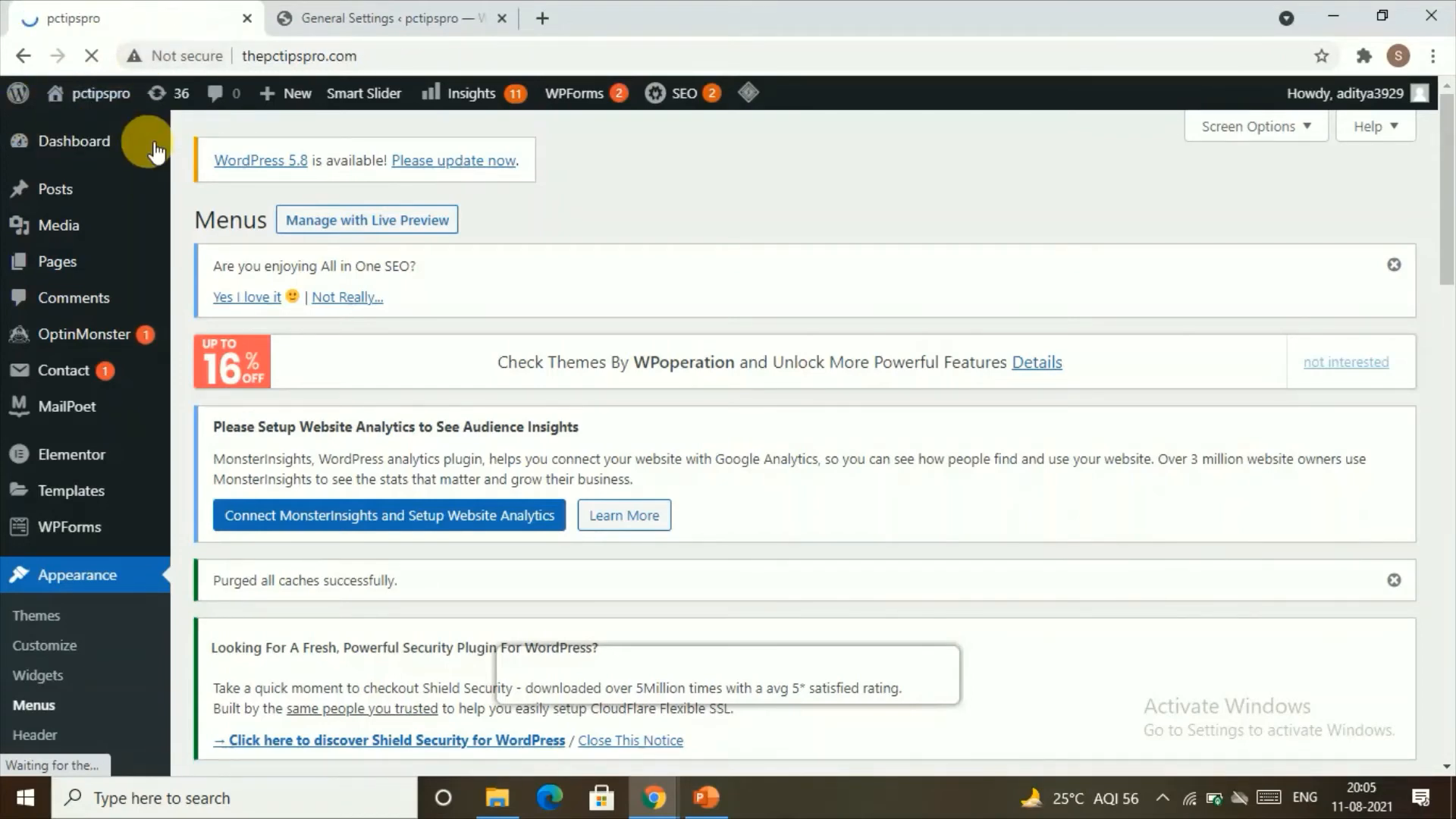
left_click(502, 18)
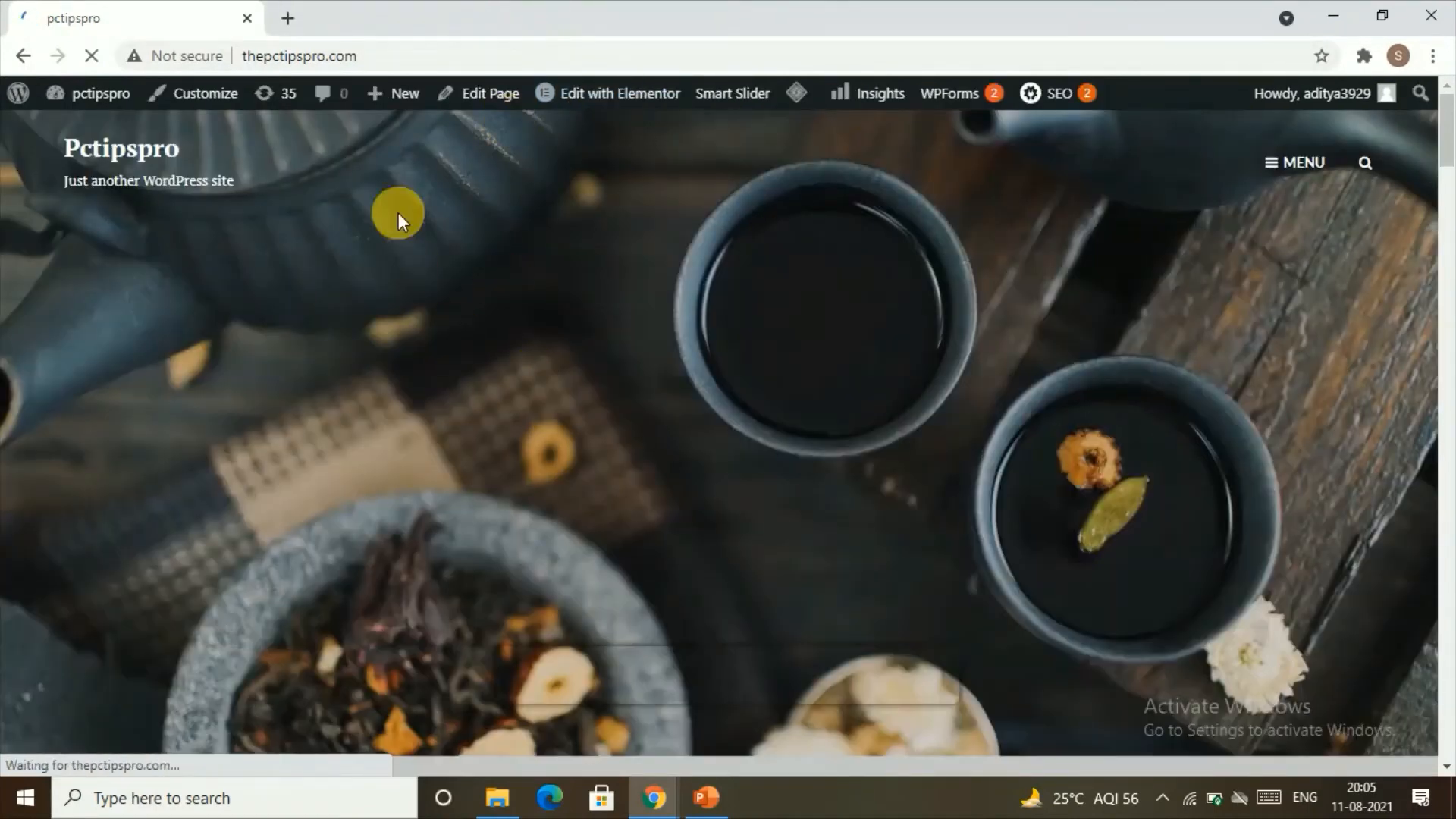
scroll(508, 403, "down", 15)
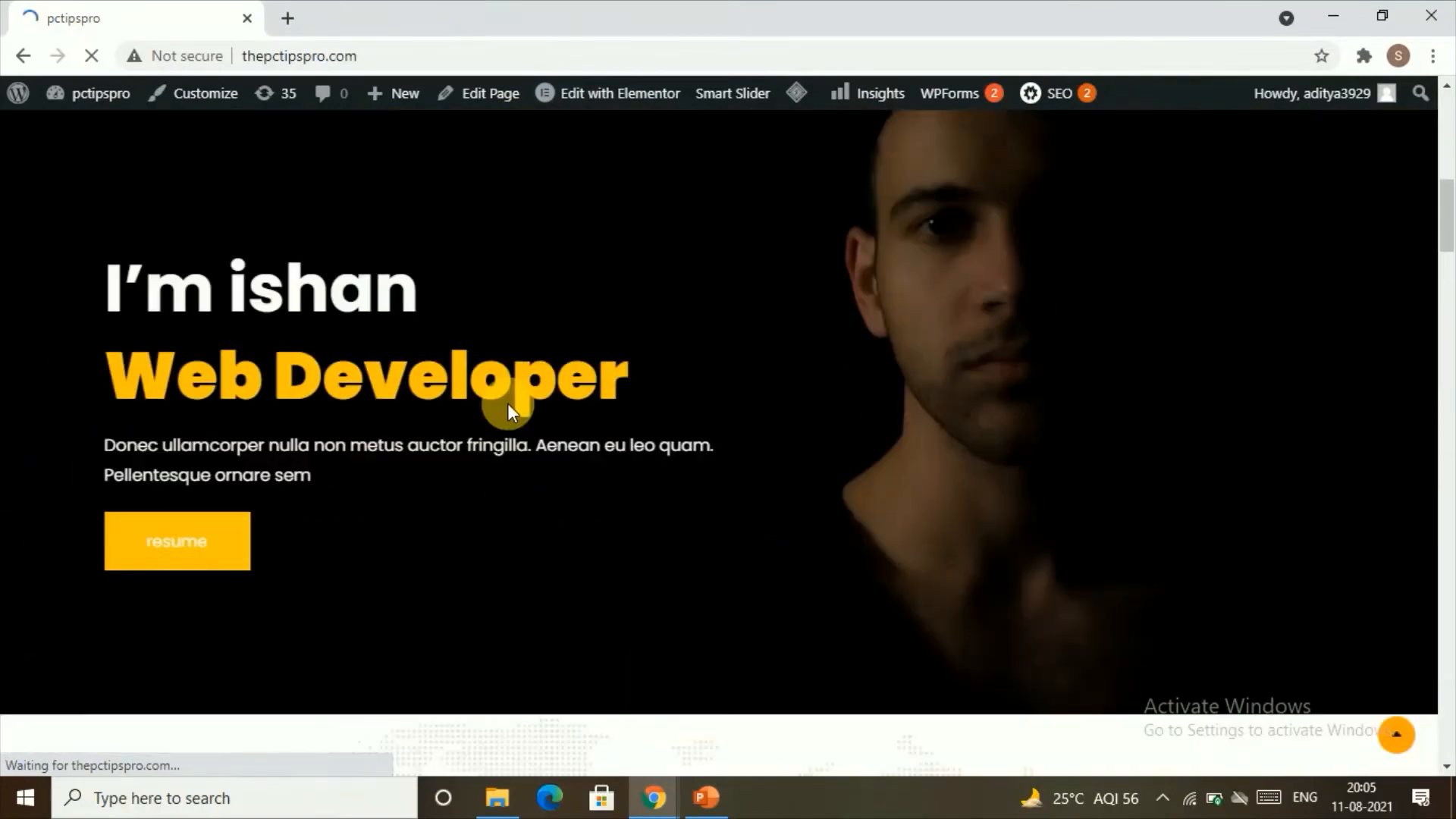
scroll(507, 404, "up", 15)
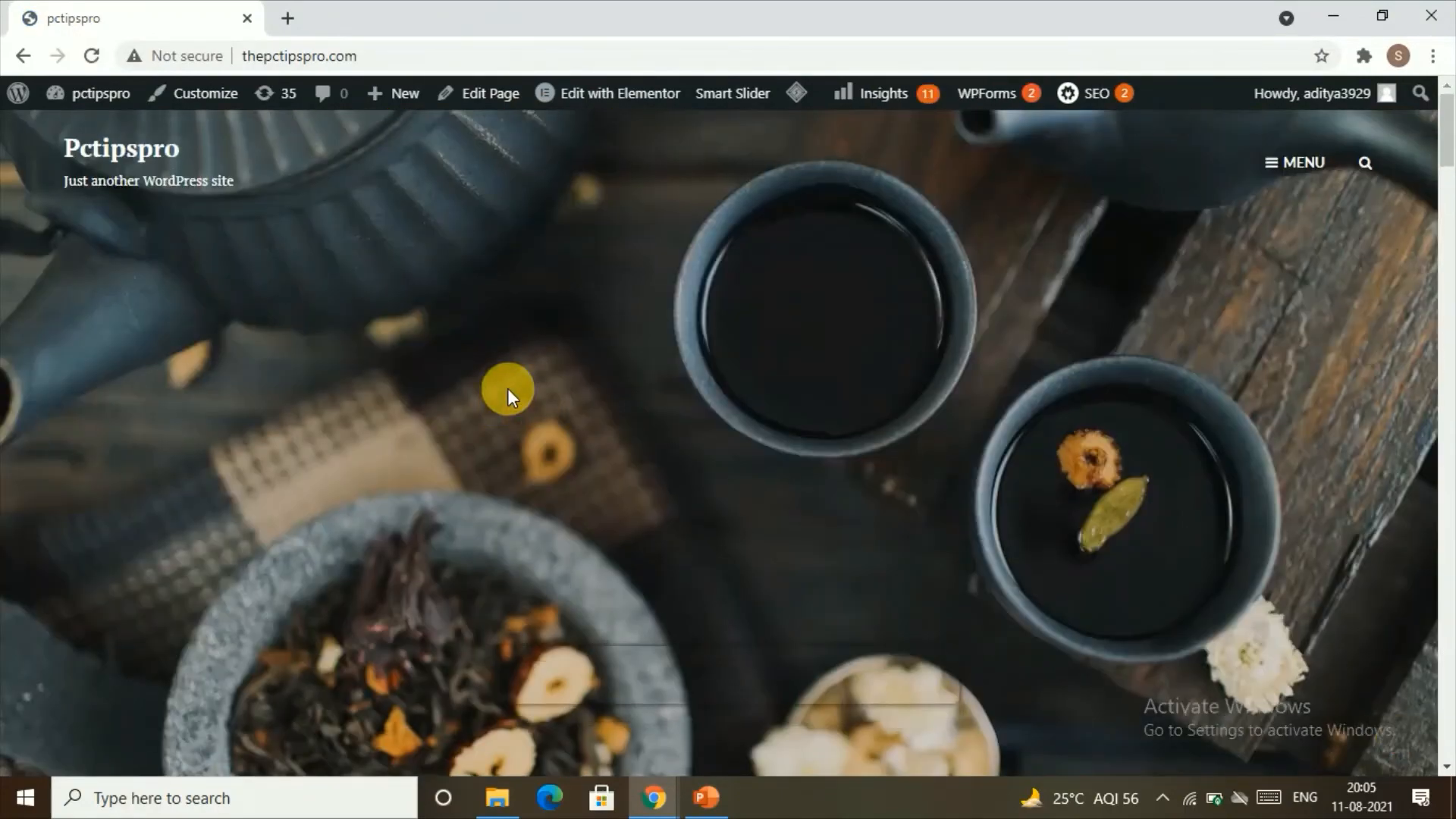
Step: Open the customizer for the live site and go to its Site Identity settings
left_click(205, 97)
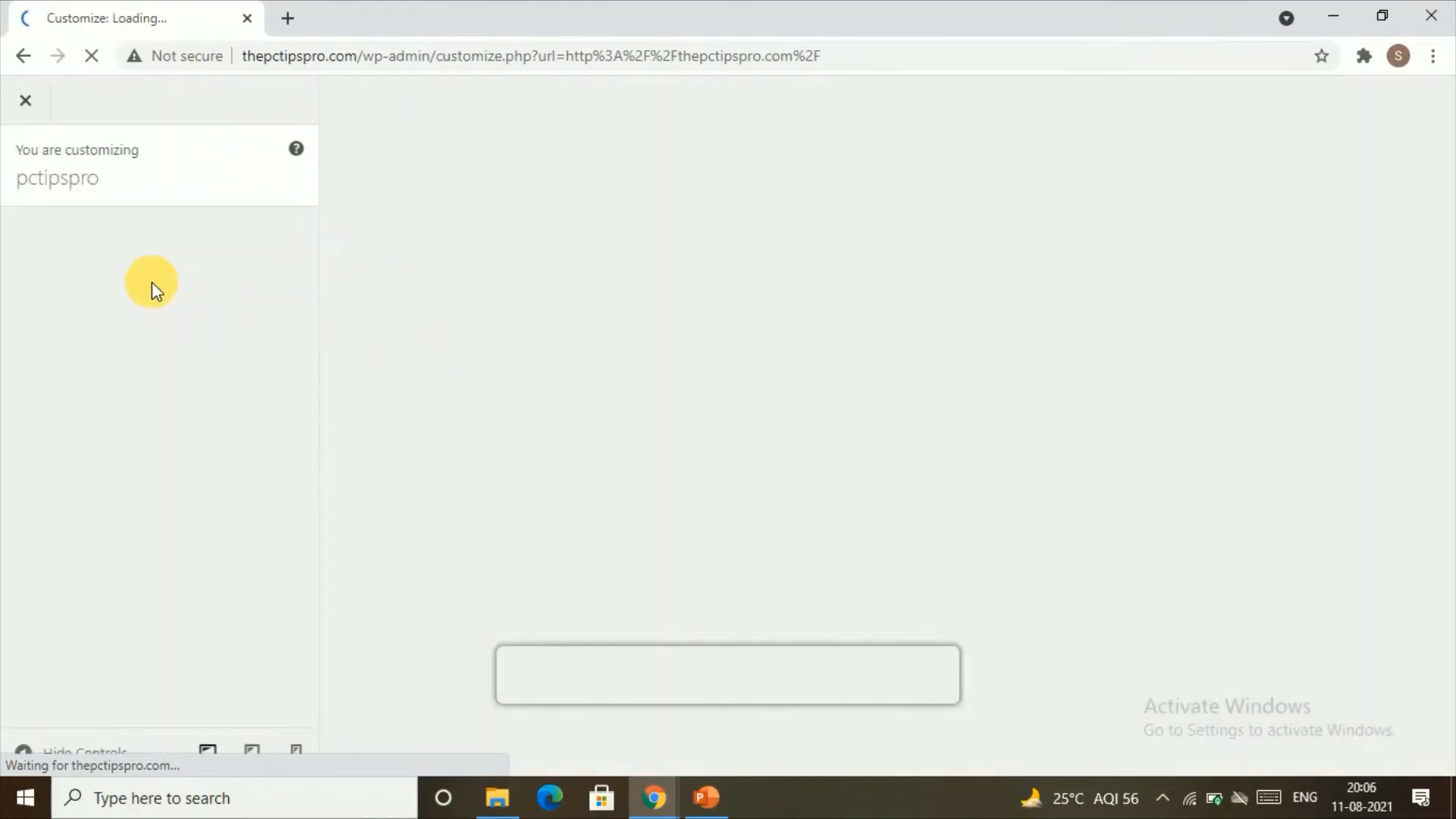
scroll(201, 436, "down", 2)
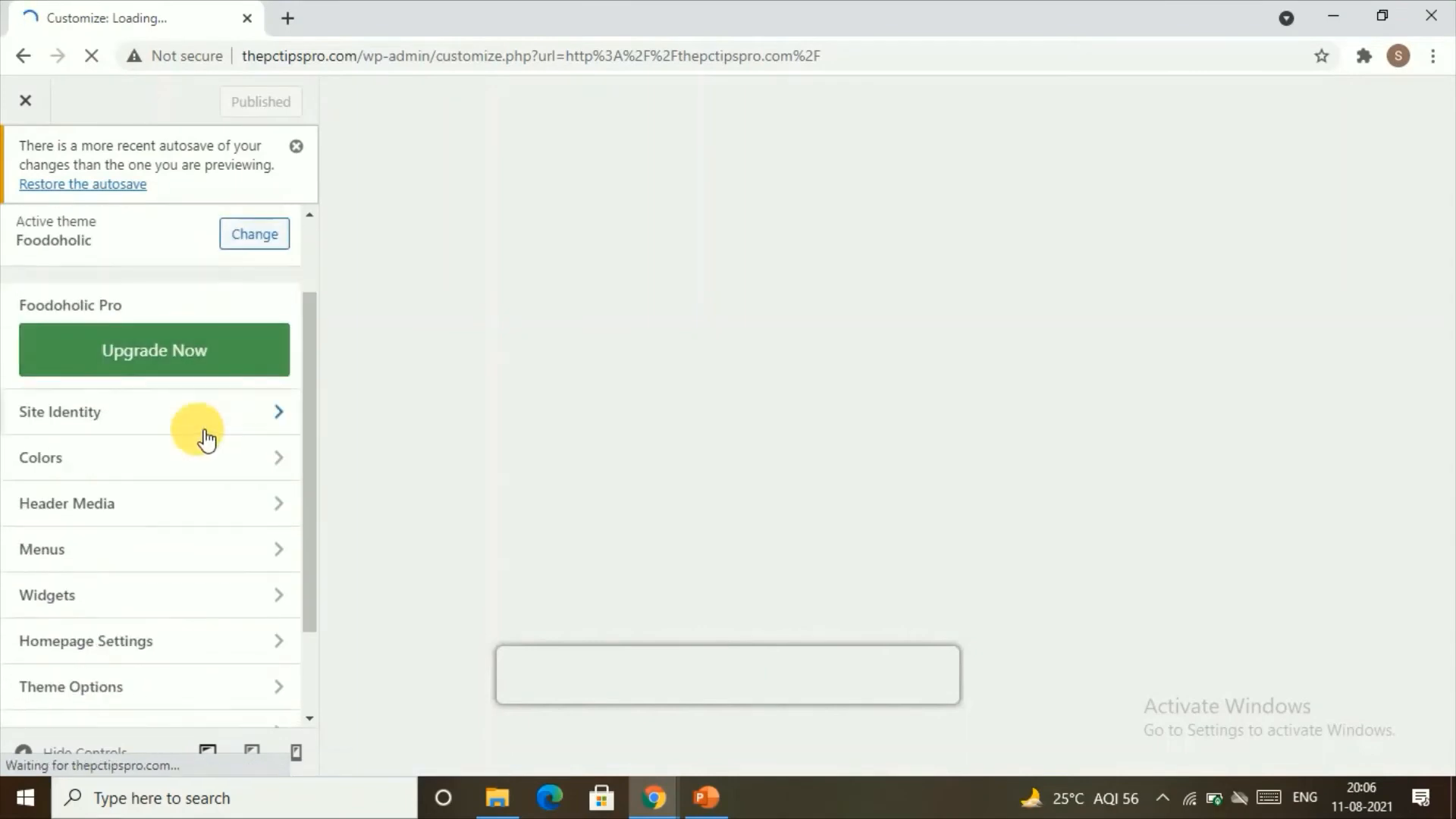
scroll(201, 432, "up", 2)
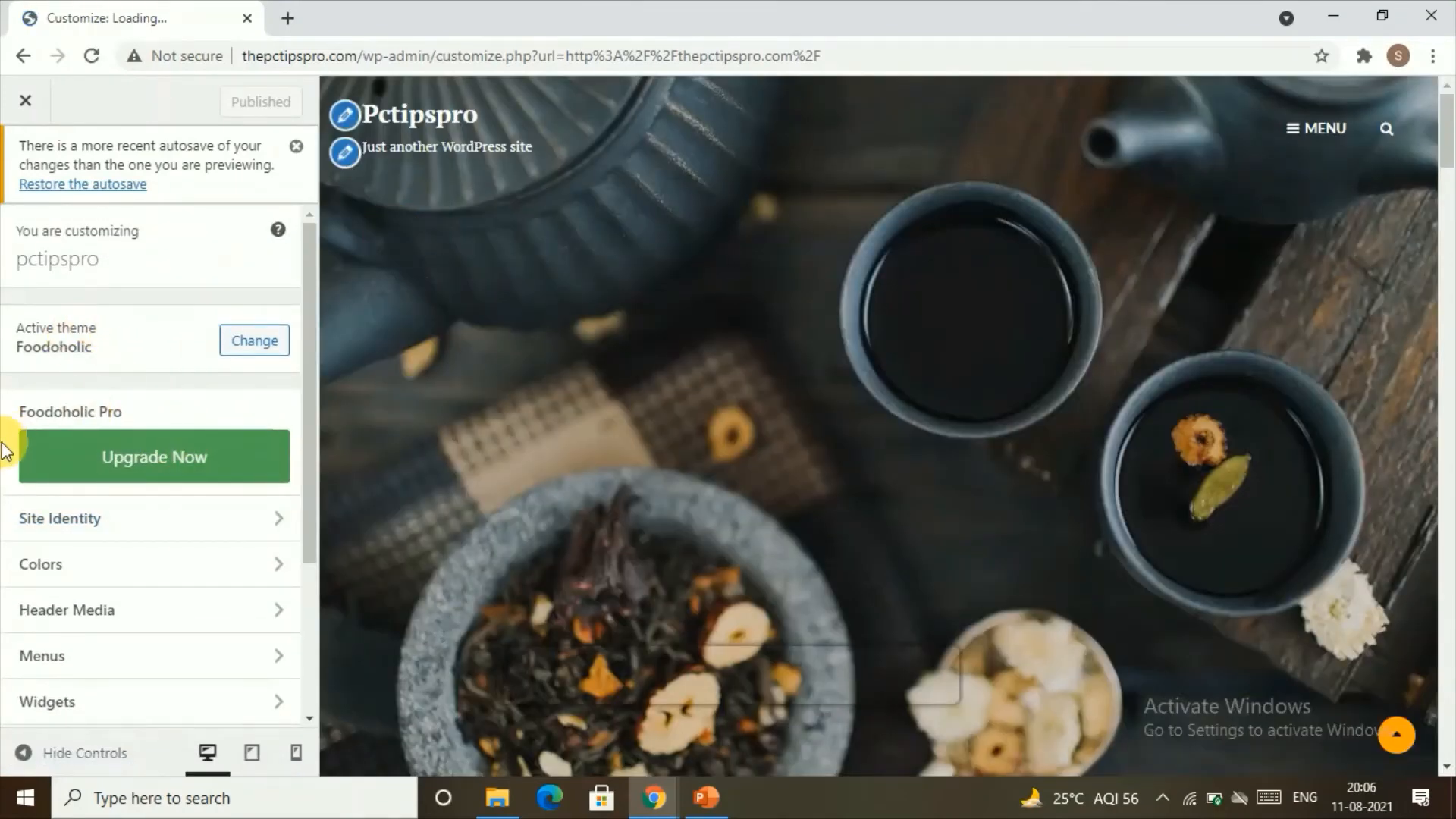
scroll(35, 478, "down", 1)
left_click(104, 410)
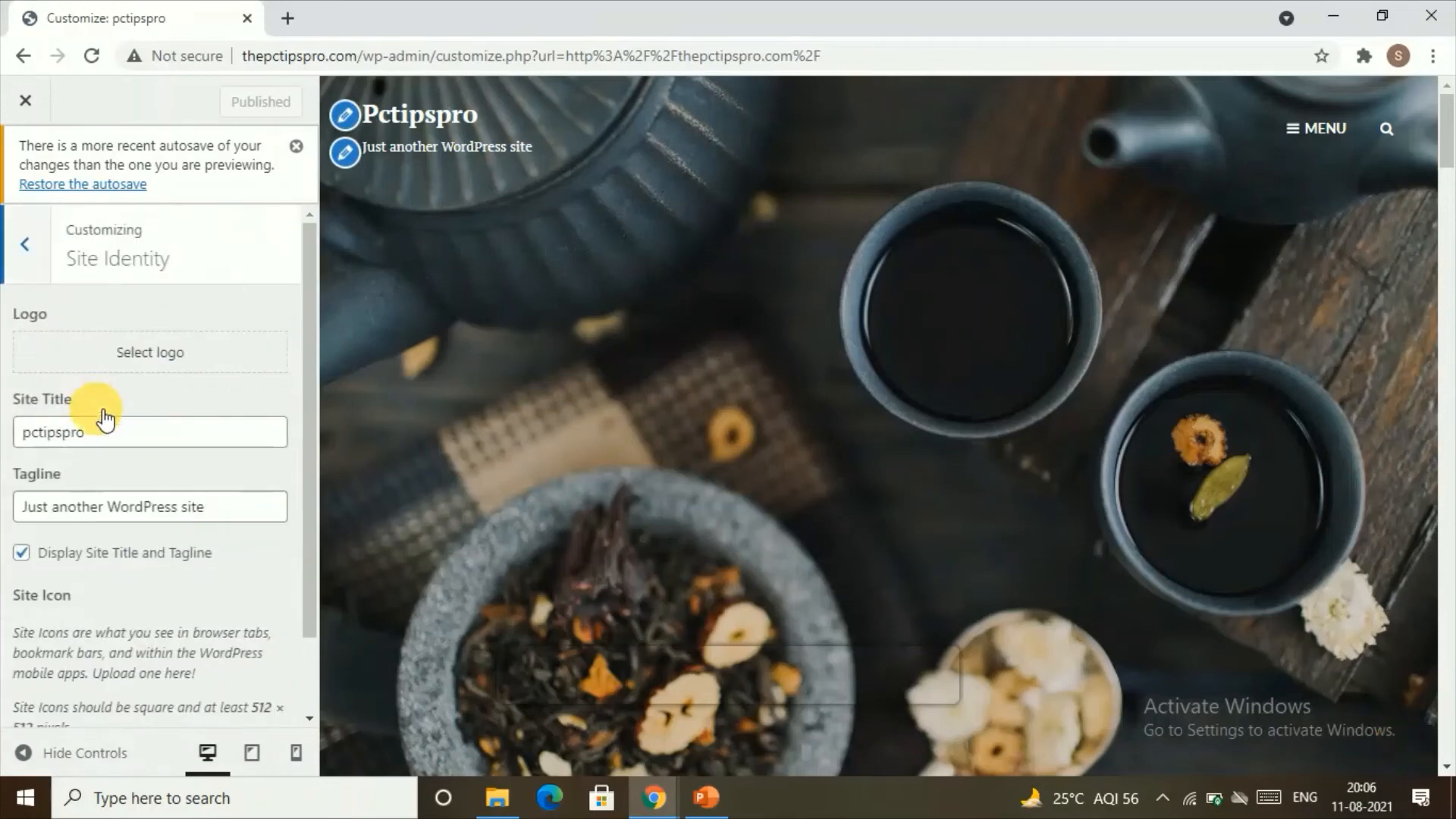
Step: Examine the site title, tagline and site icon options in Site Identity, then return to the customizer's section list
left_click(110, 436)
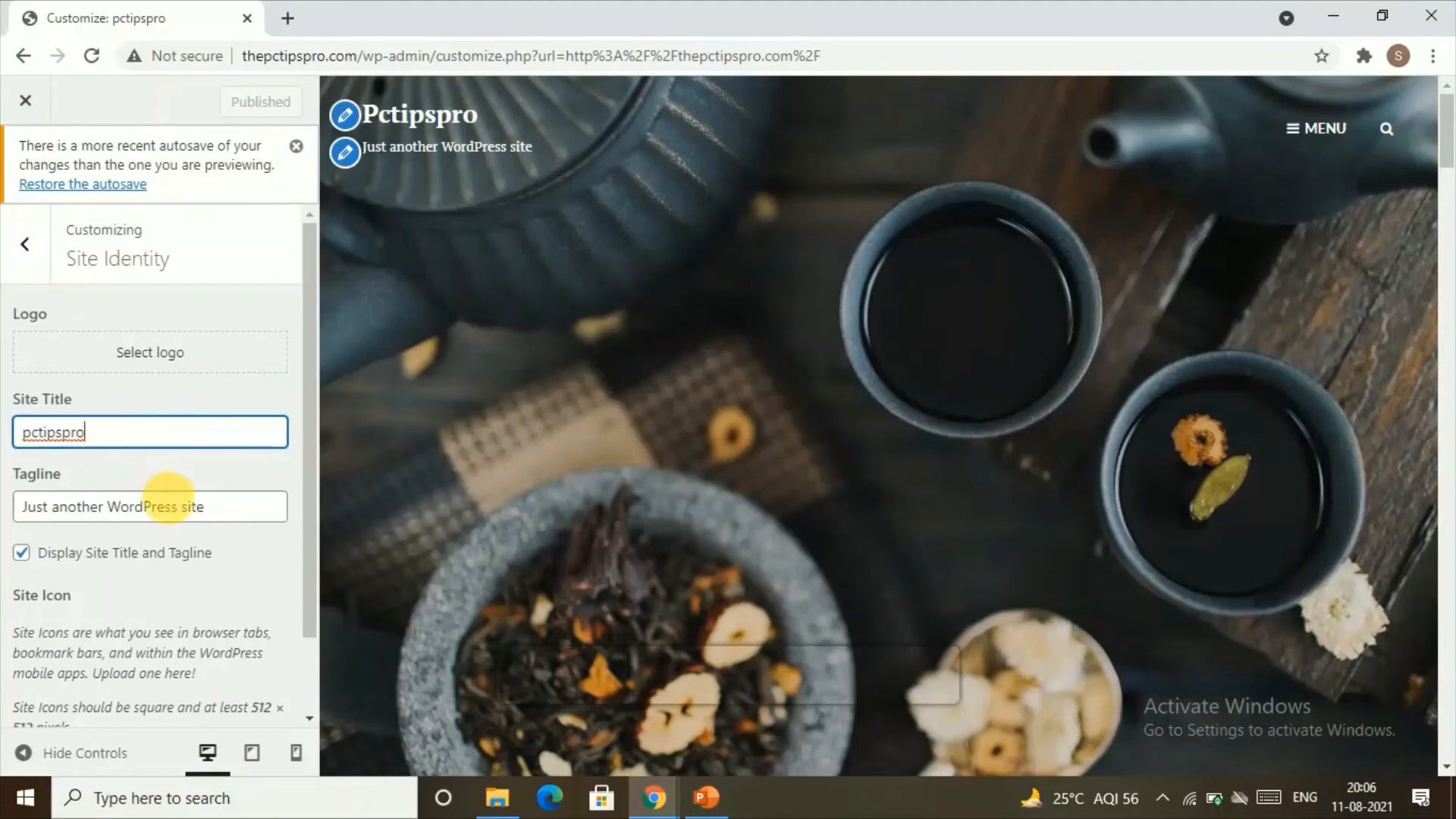
left_click(182, 505)
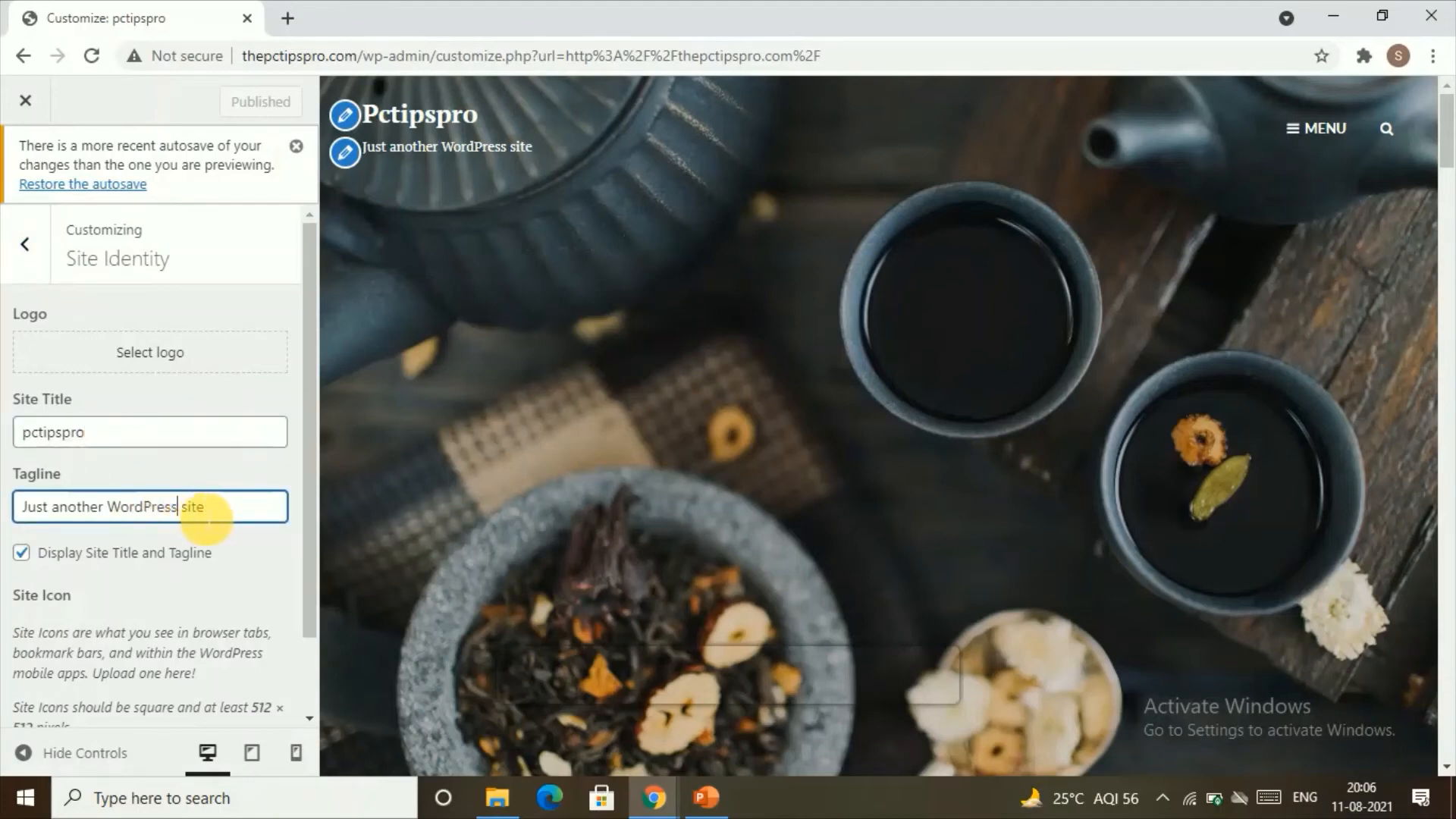
left_click_drag(205, 507, 4, 552)
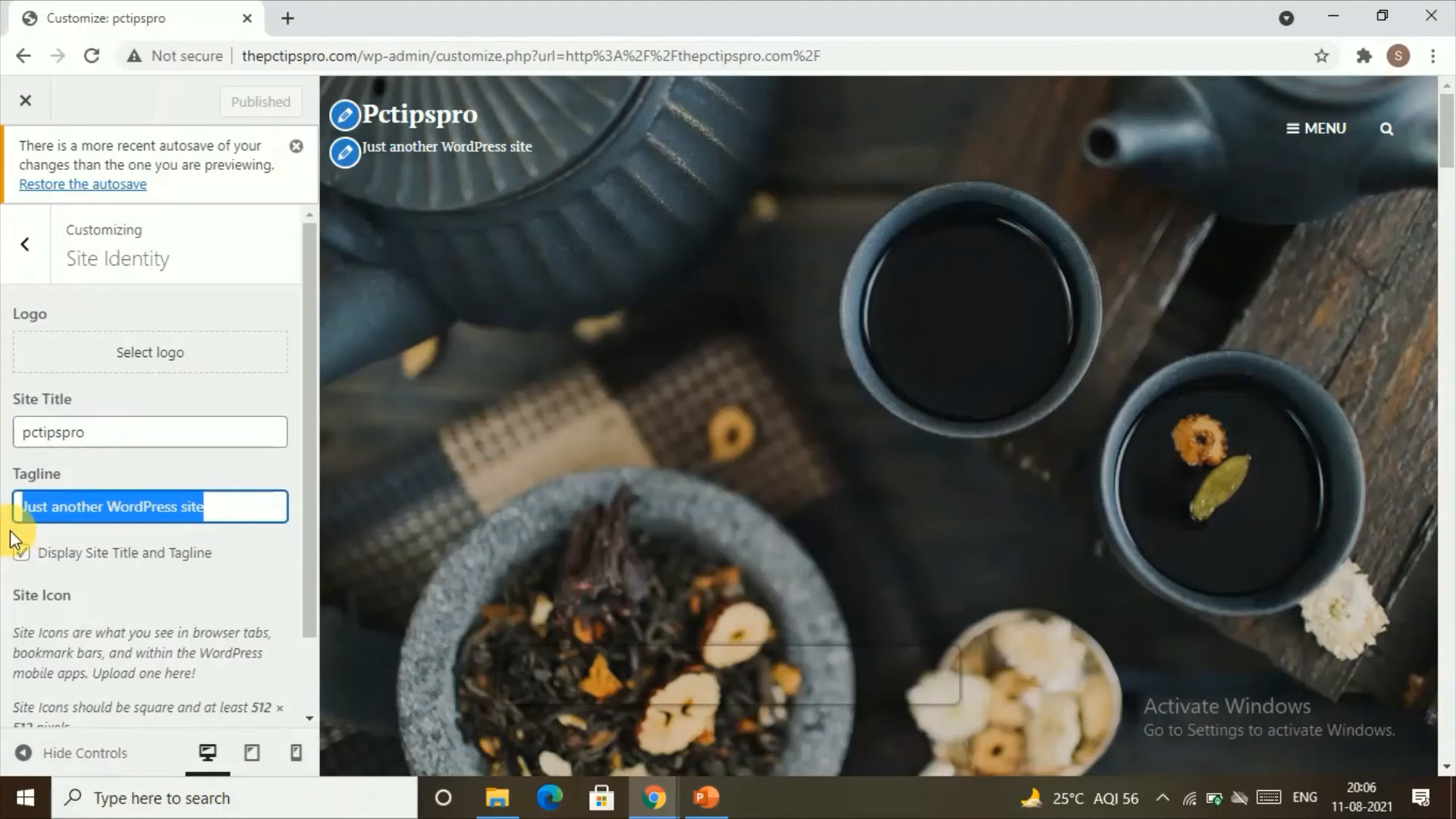
left_click(60, 515)
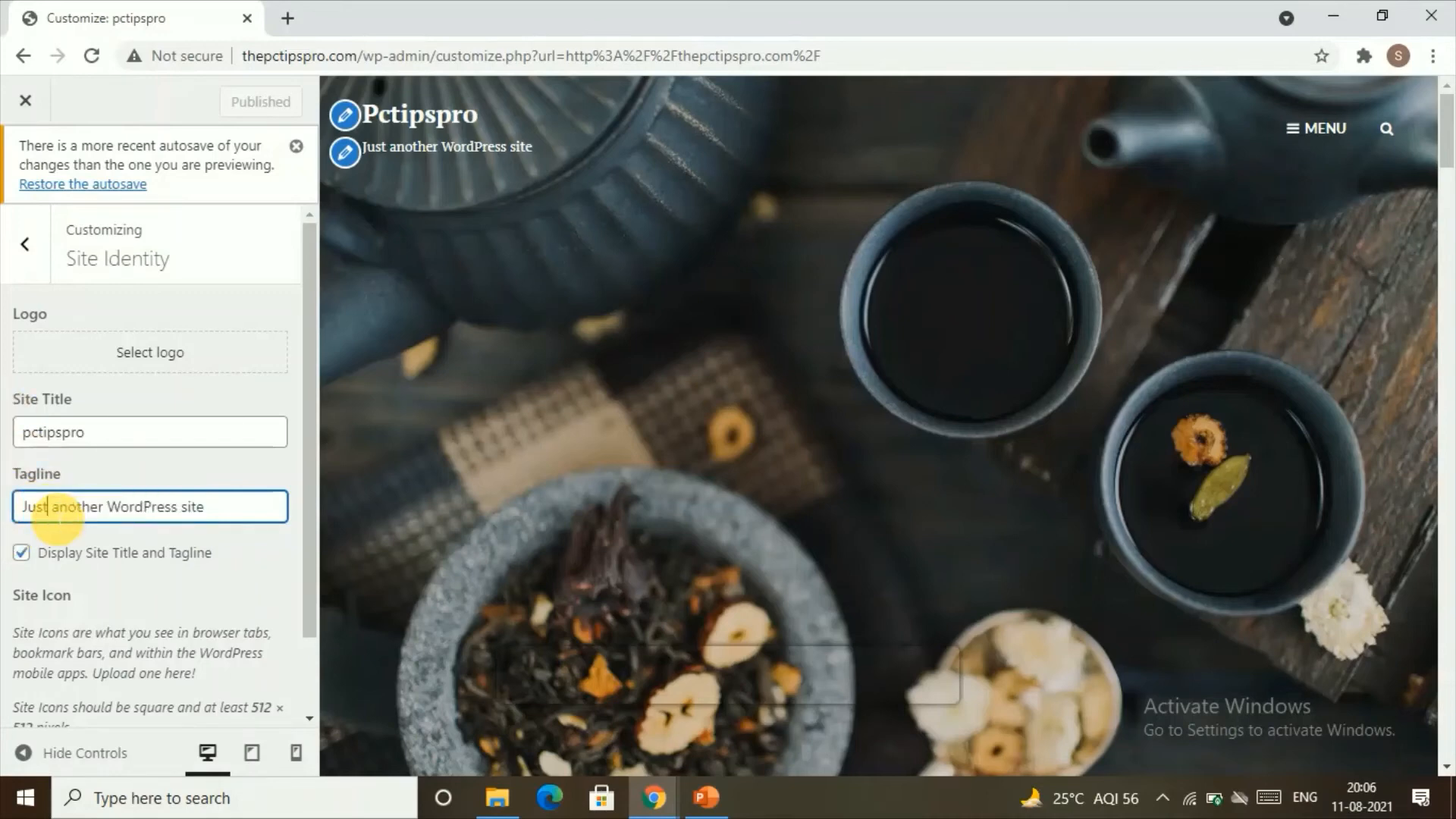
triple_click(60, 516)
scroll(59, 519, "down", 1)
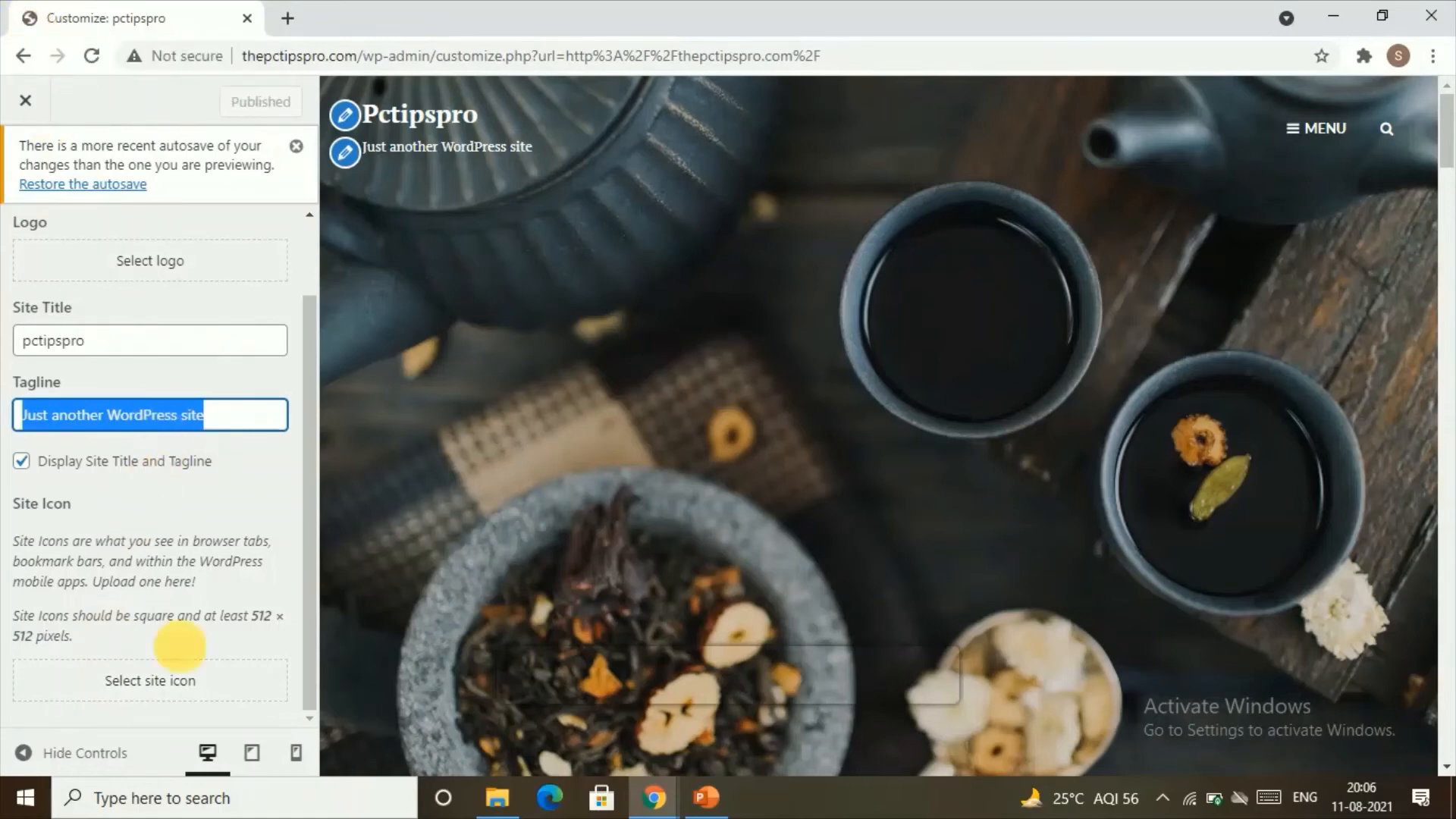
scroll(177, 591, "up", 1)
left_click(35, 261)
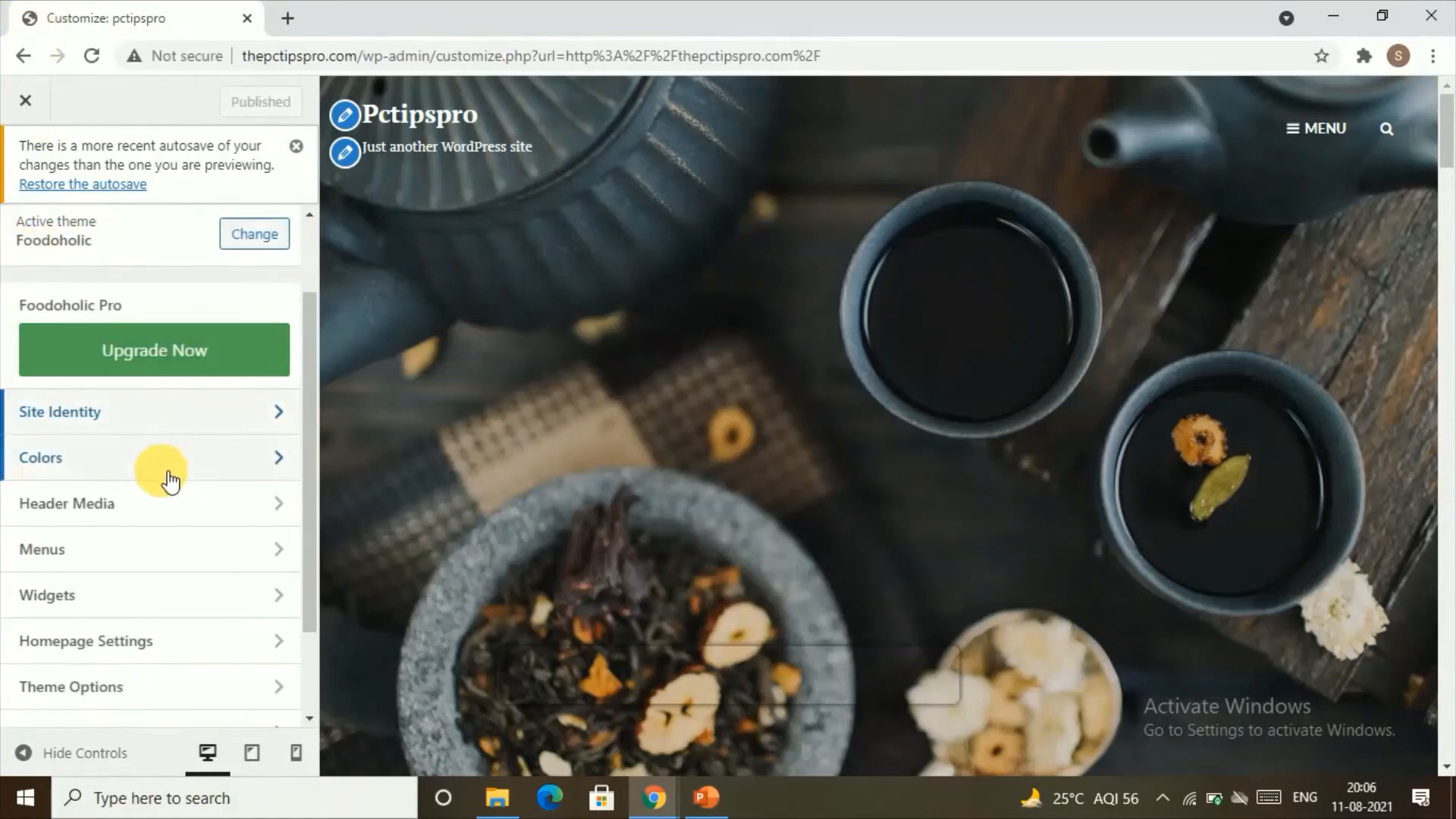
Step: Check the header color options, and use the preview's edit shortcuts to reach the site title and tagline fields
left_click(161, 474)
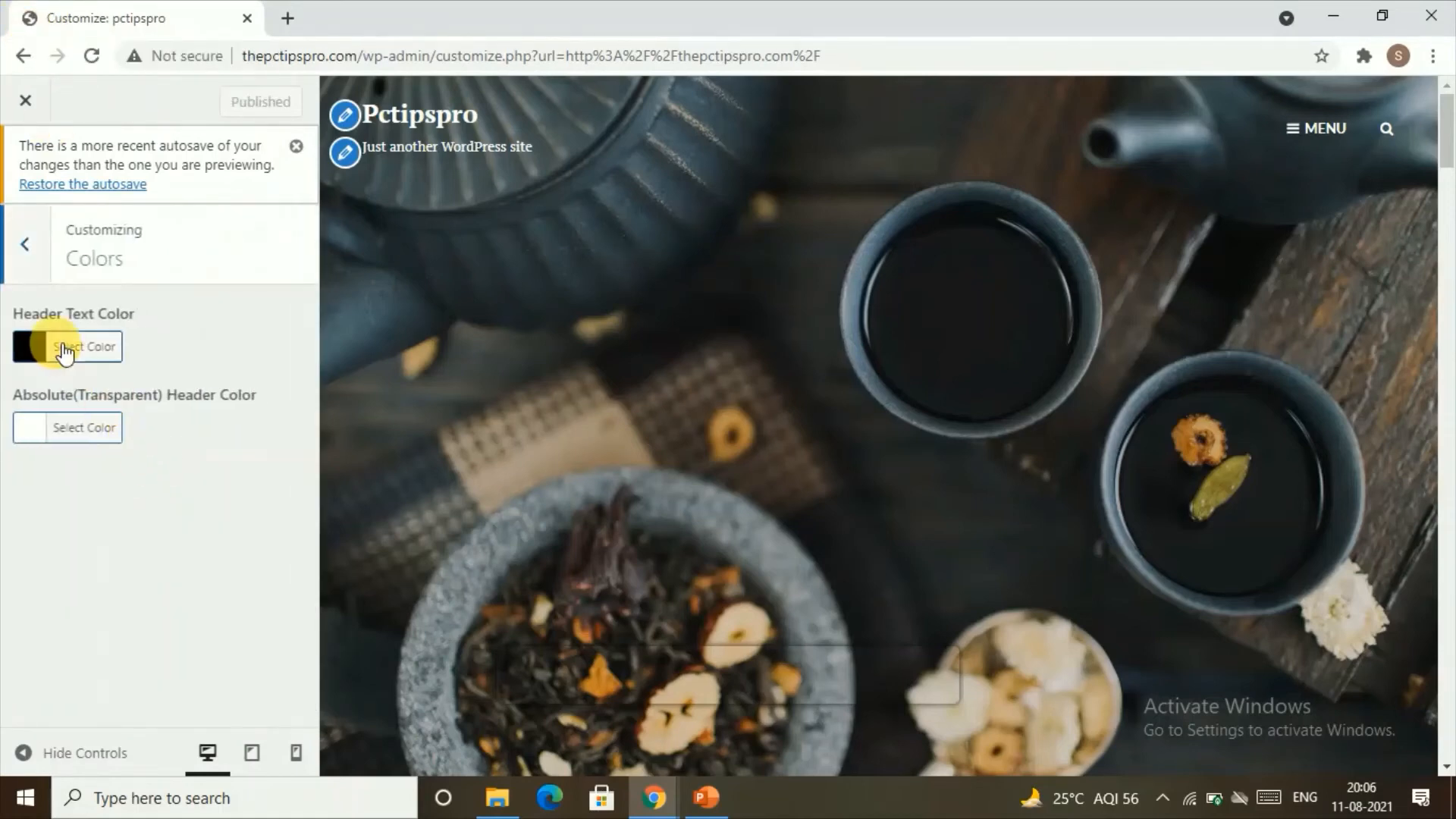
double_click(413, 148)
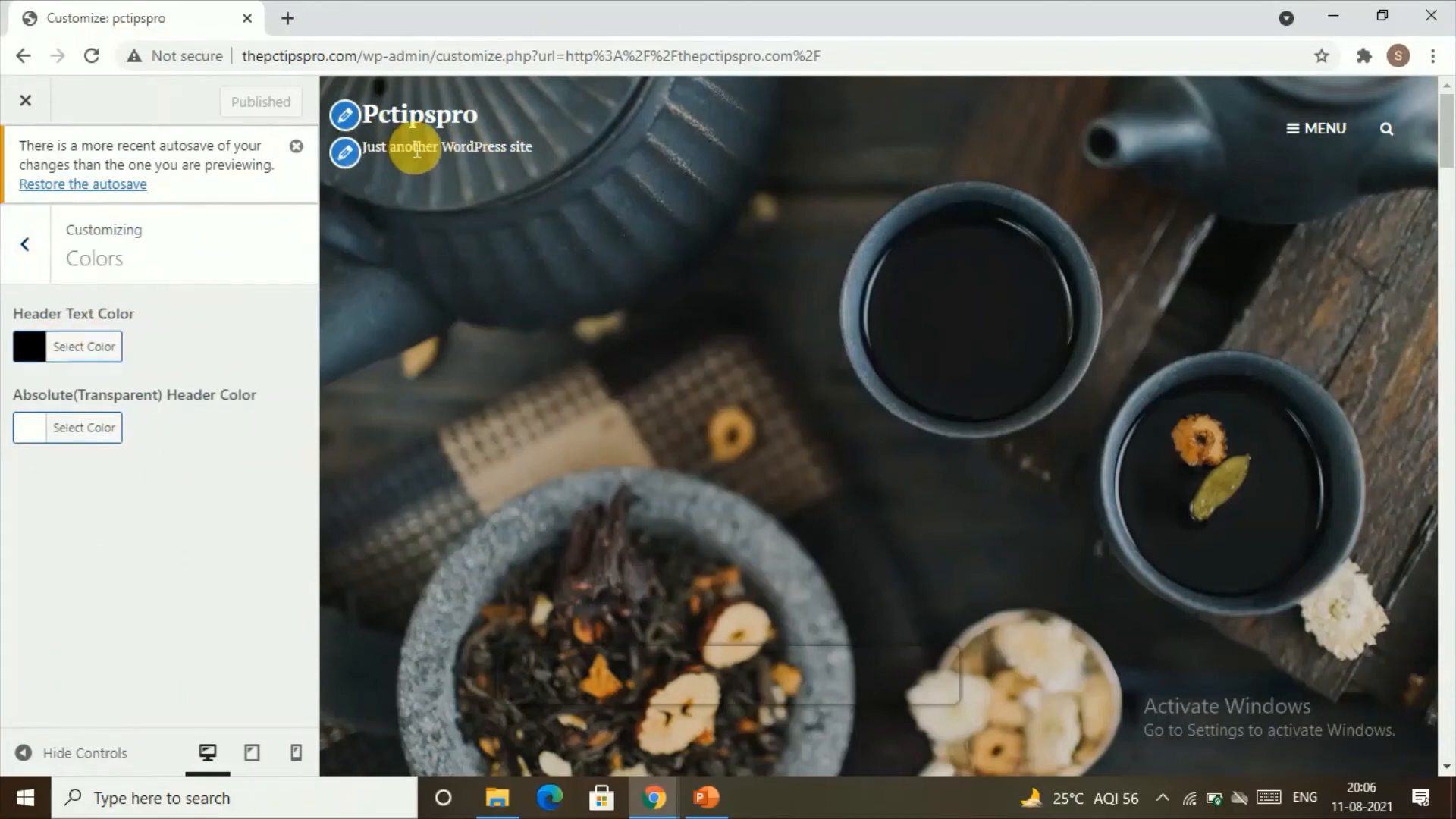
left_click(361, 122)
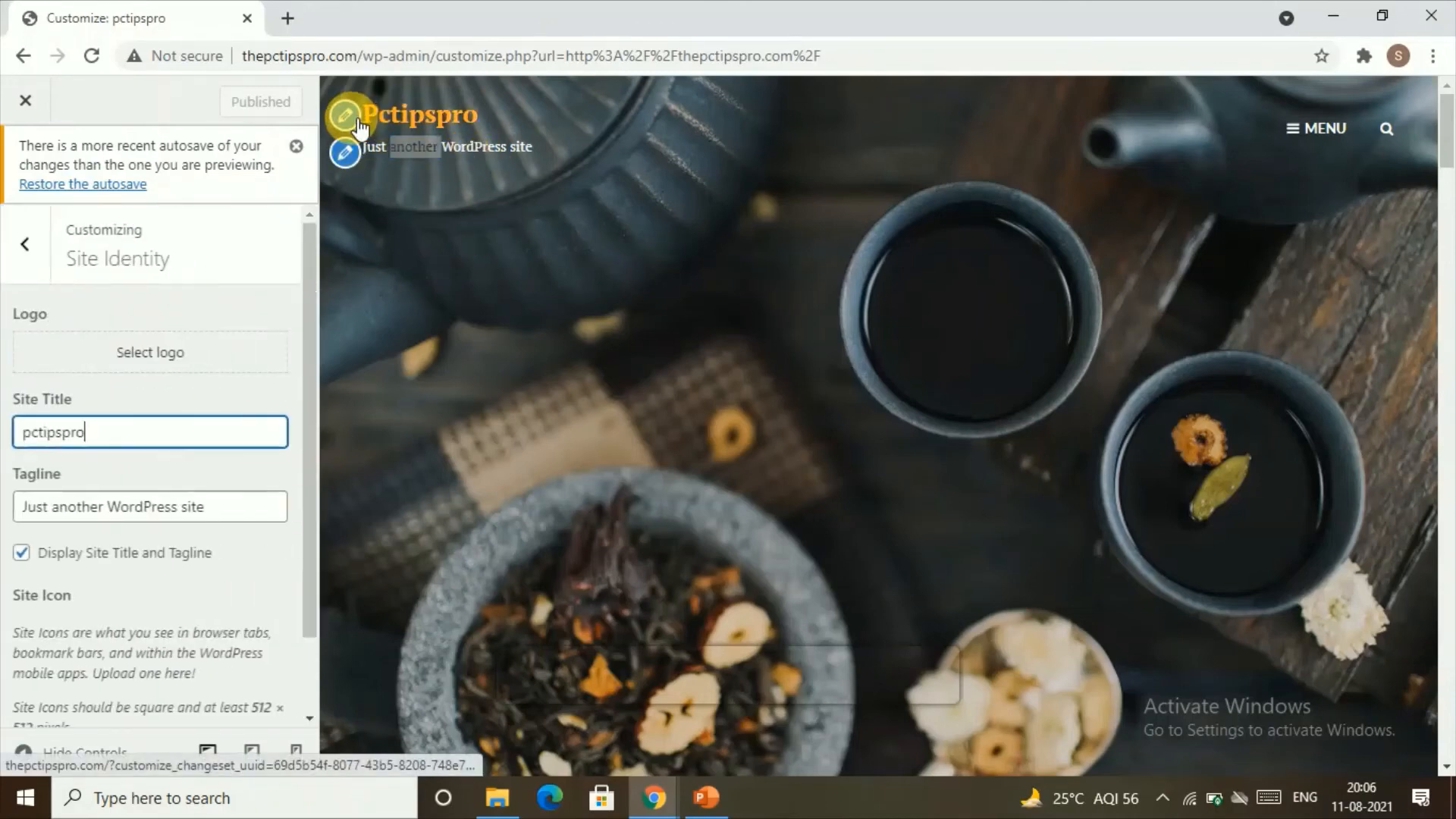
left_click_drag(117, 429, 26, 429)
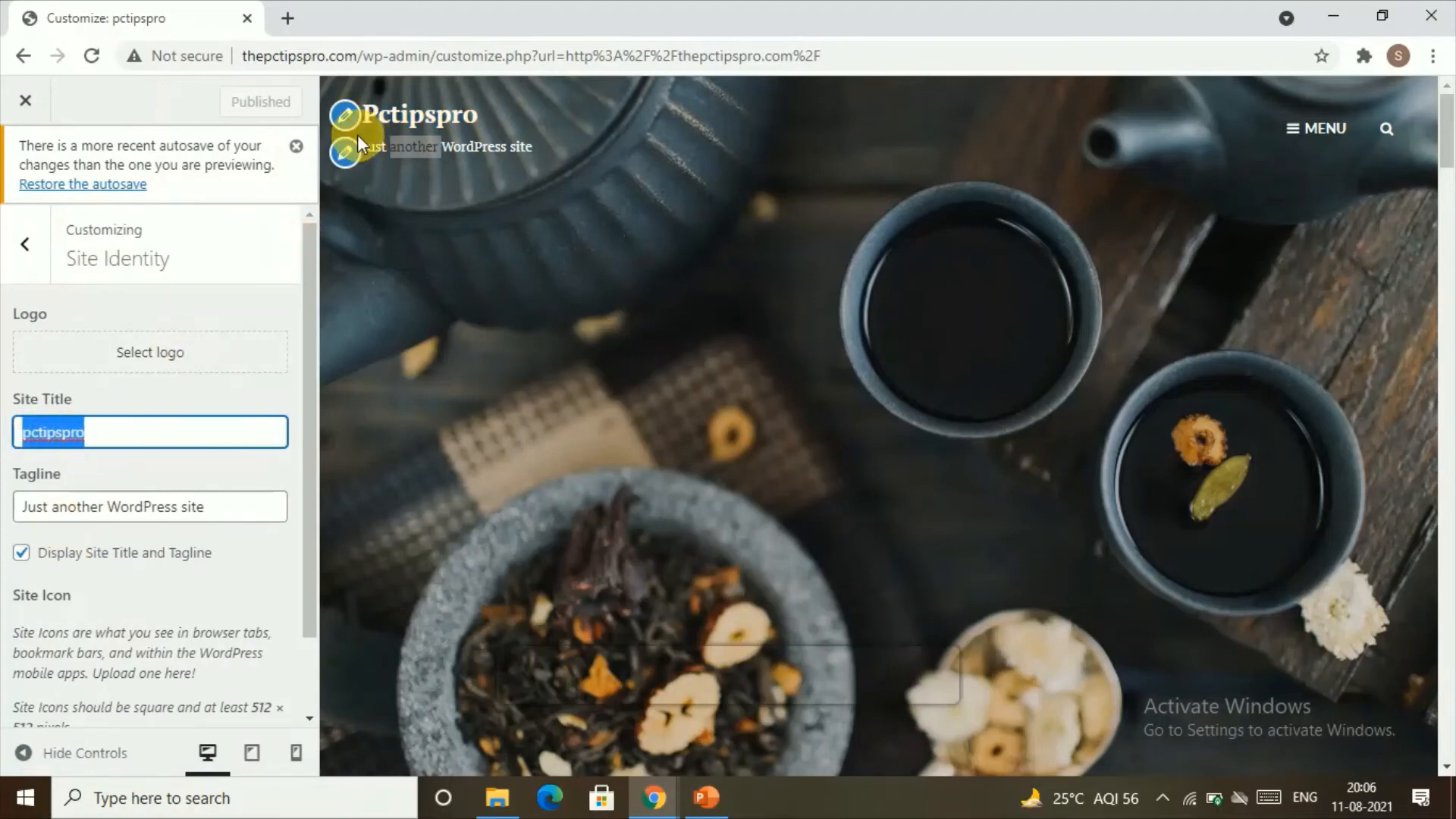
left_click(346, 151)
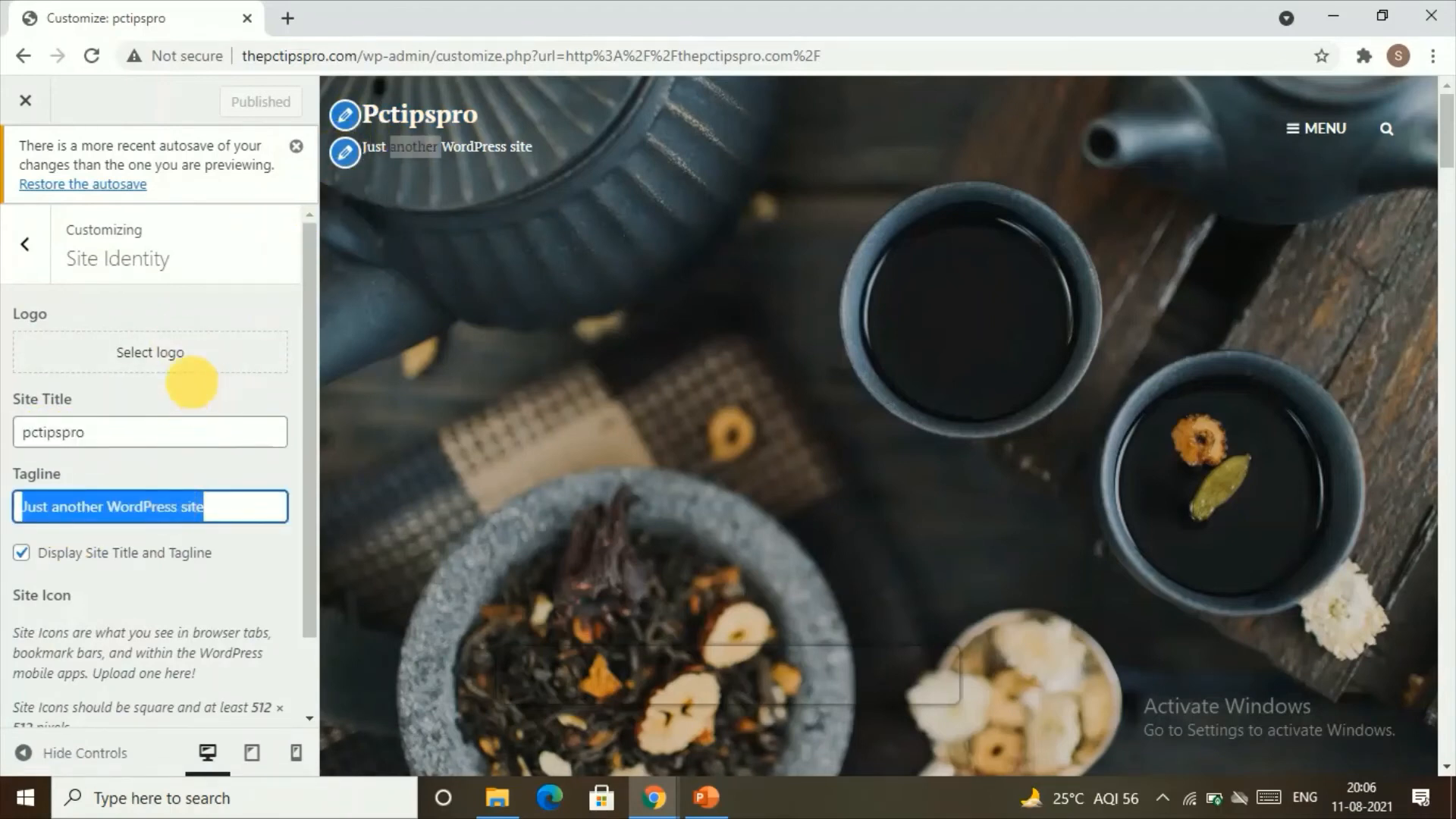
left_click(29, 242)
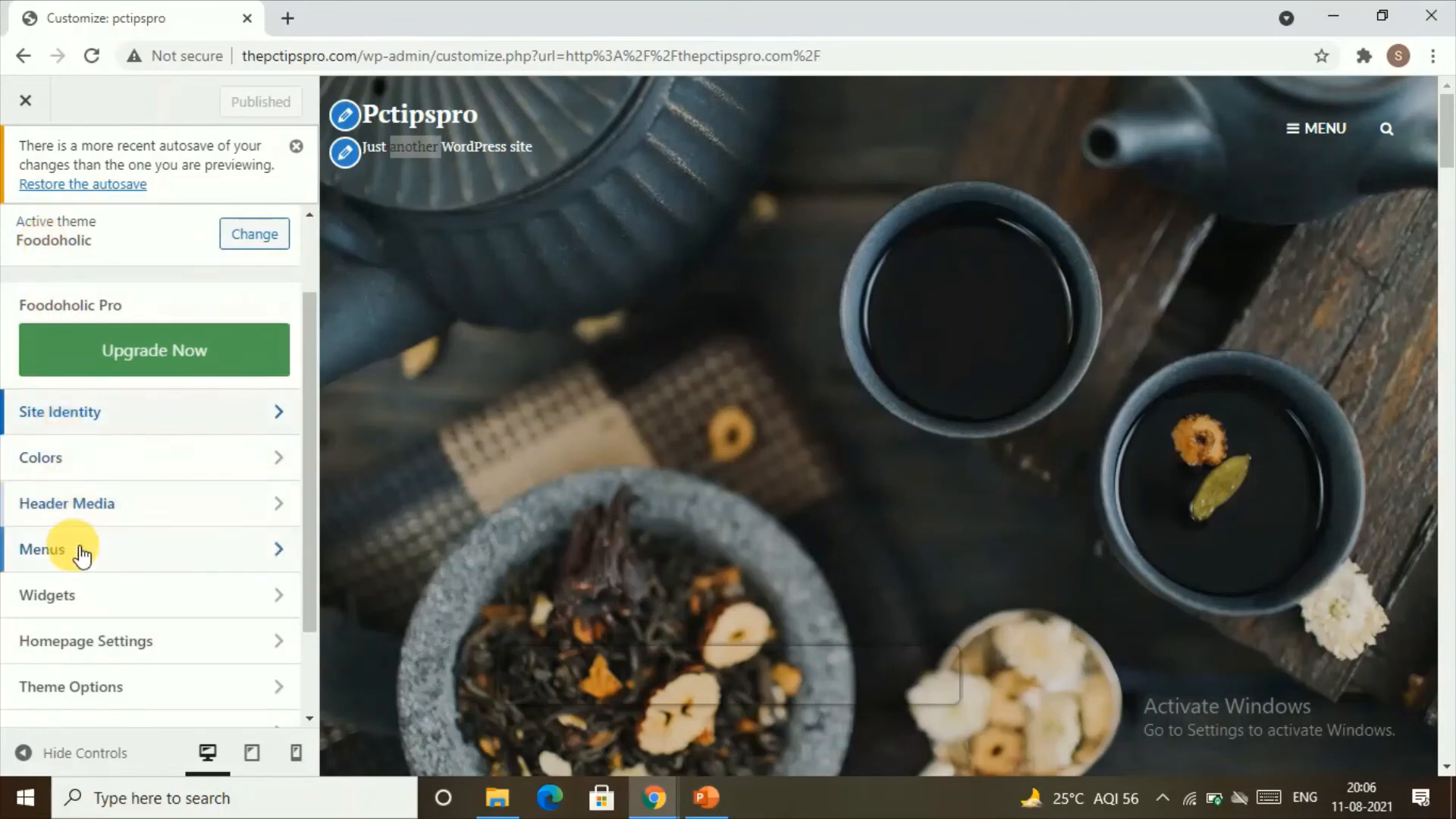
Step: Review the items of Main Menu in the customizer's menu settings and return to the section list
scroll(95, 520, "down", 2)
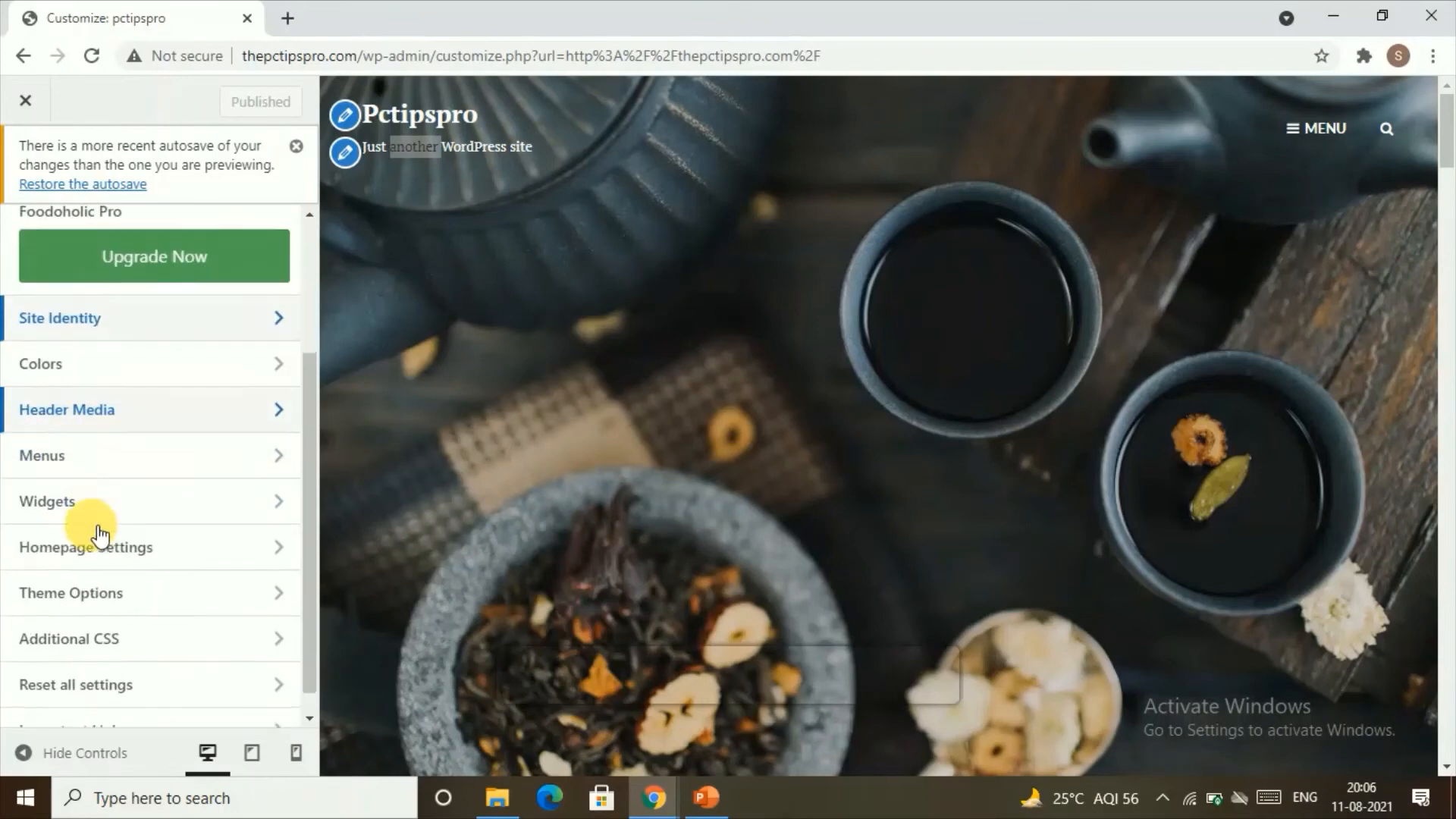
left_click(141, 448)
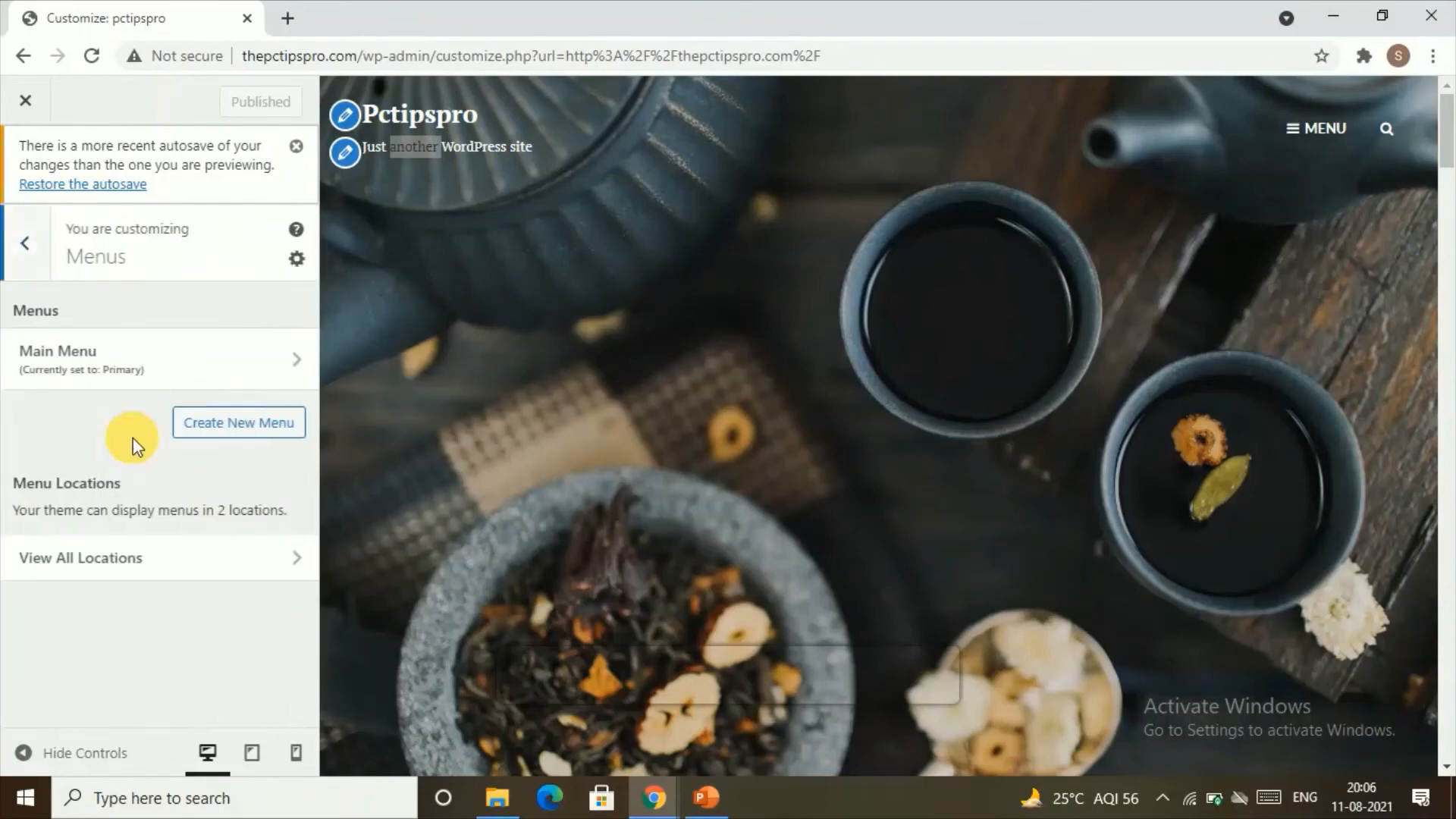
left_click(199, 370)
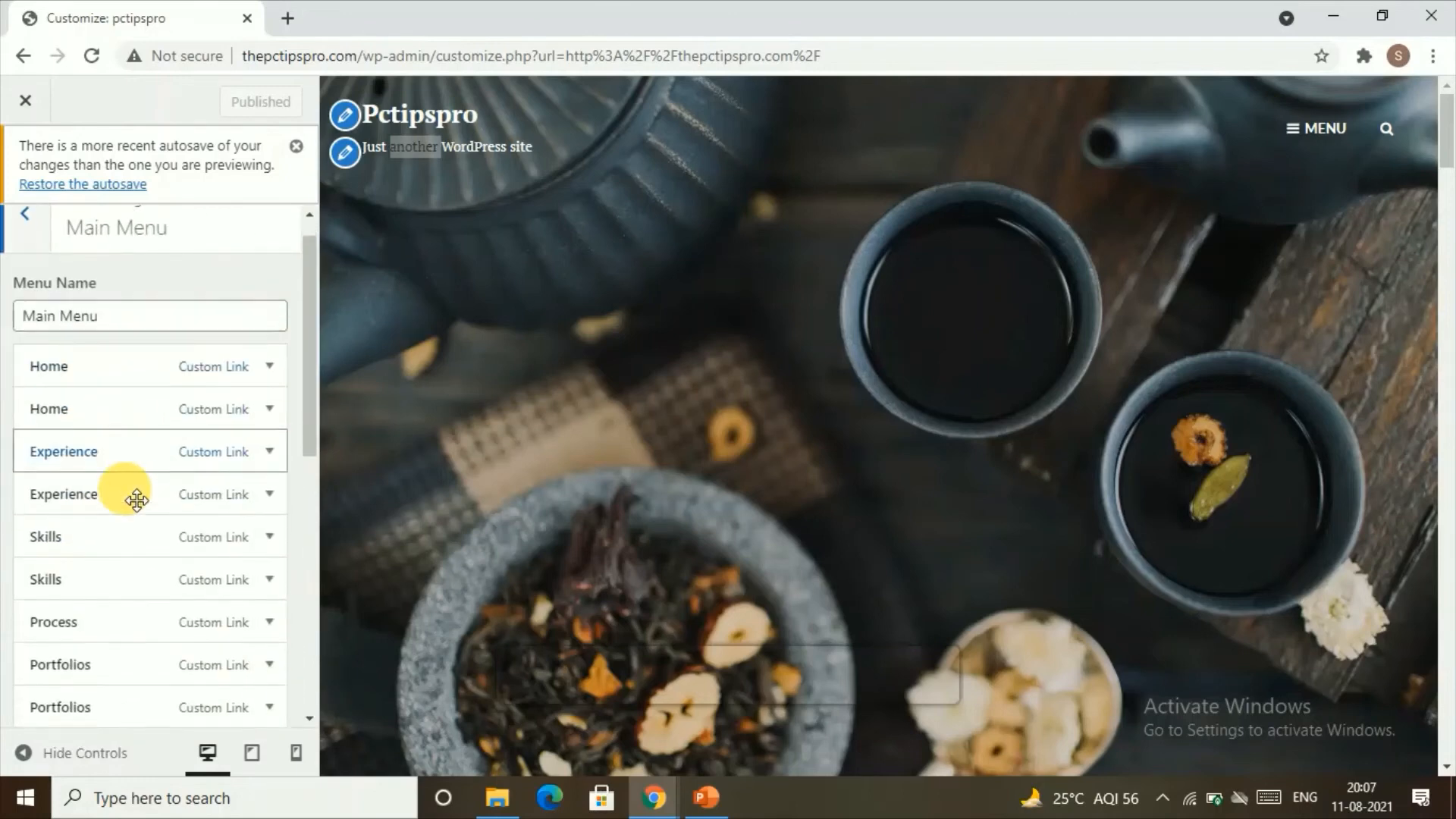
scroll(133, 531, "down", 5)
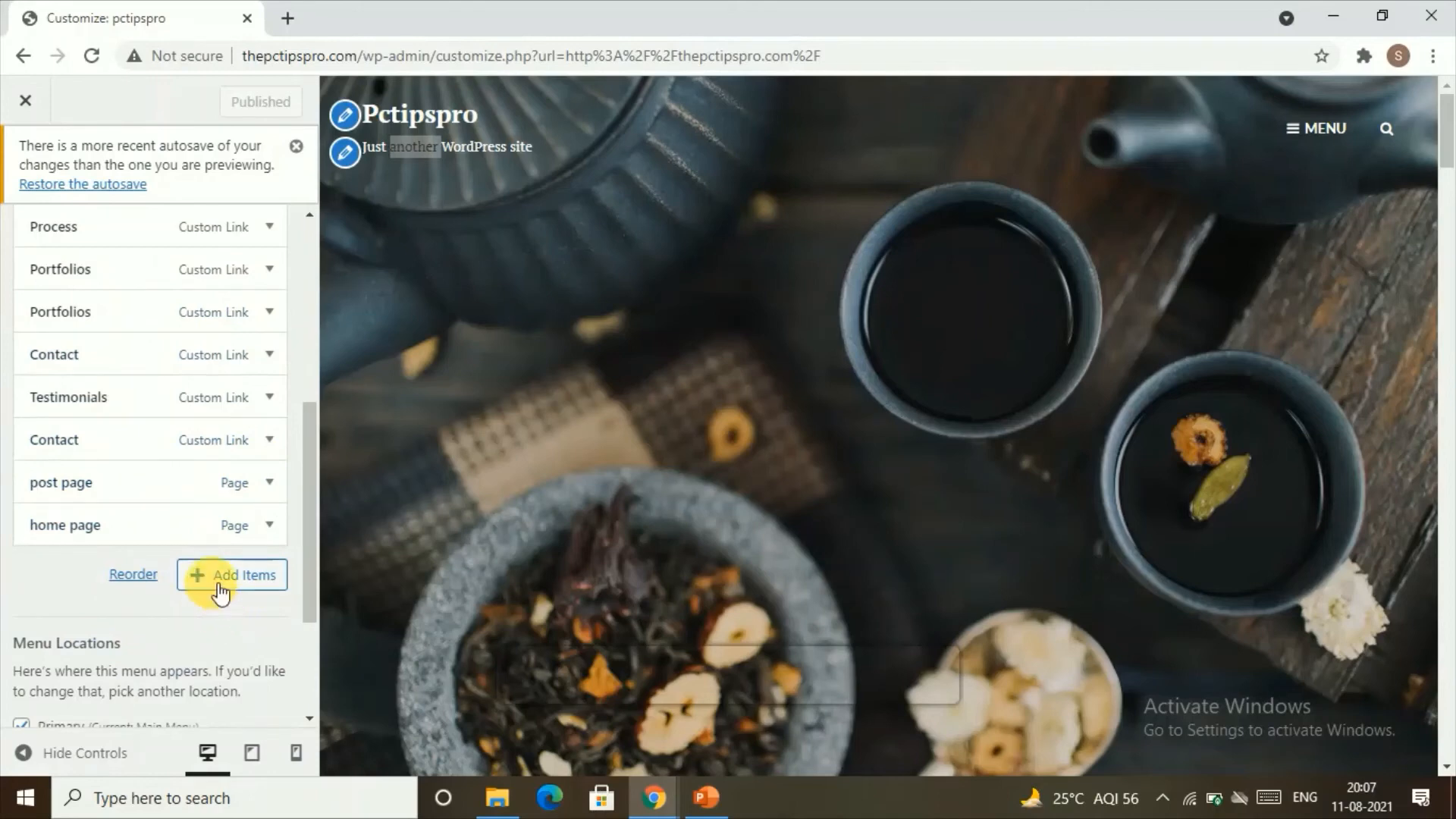
scroll(220, 576, "up", 6)
left_click(22, 244)
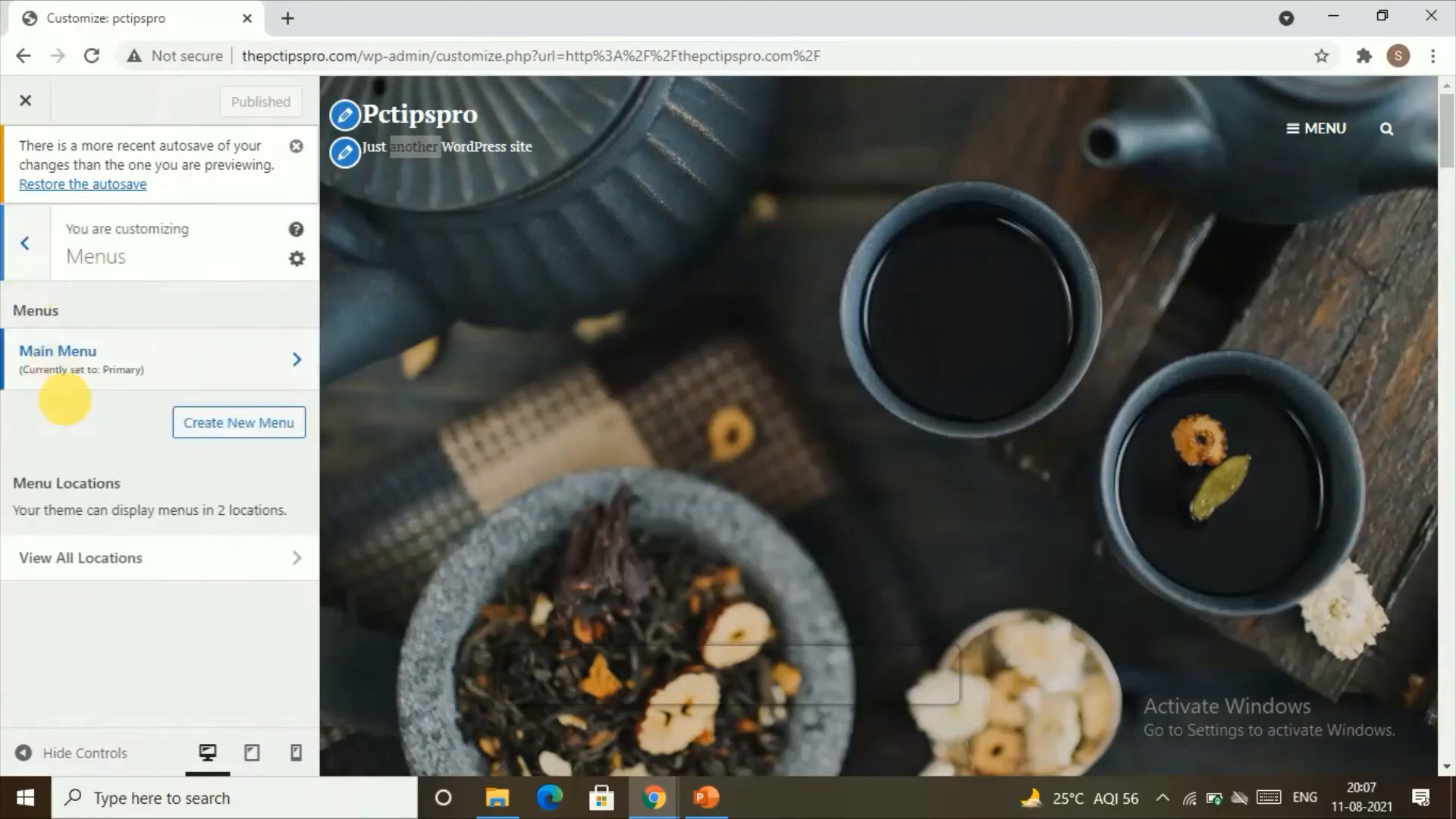
left_click(25, 243)
Step: Look over the remaining customizer sections and the homepage in the desktop preview
scroll(136, 467, "down", 1)
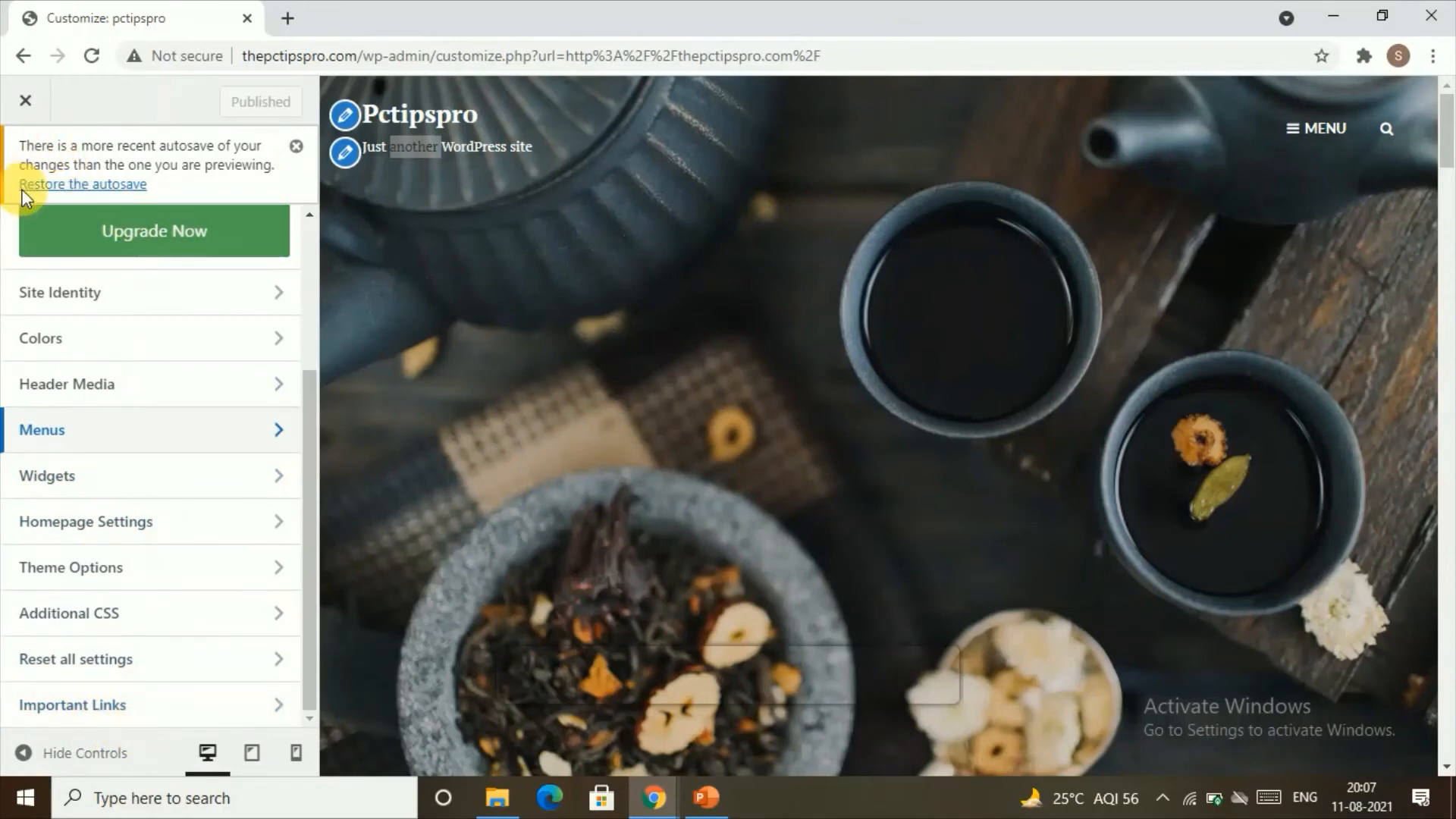
scroll(17, 208, "up", 3)
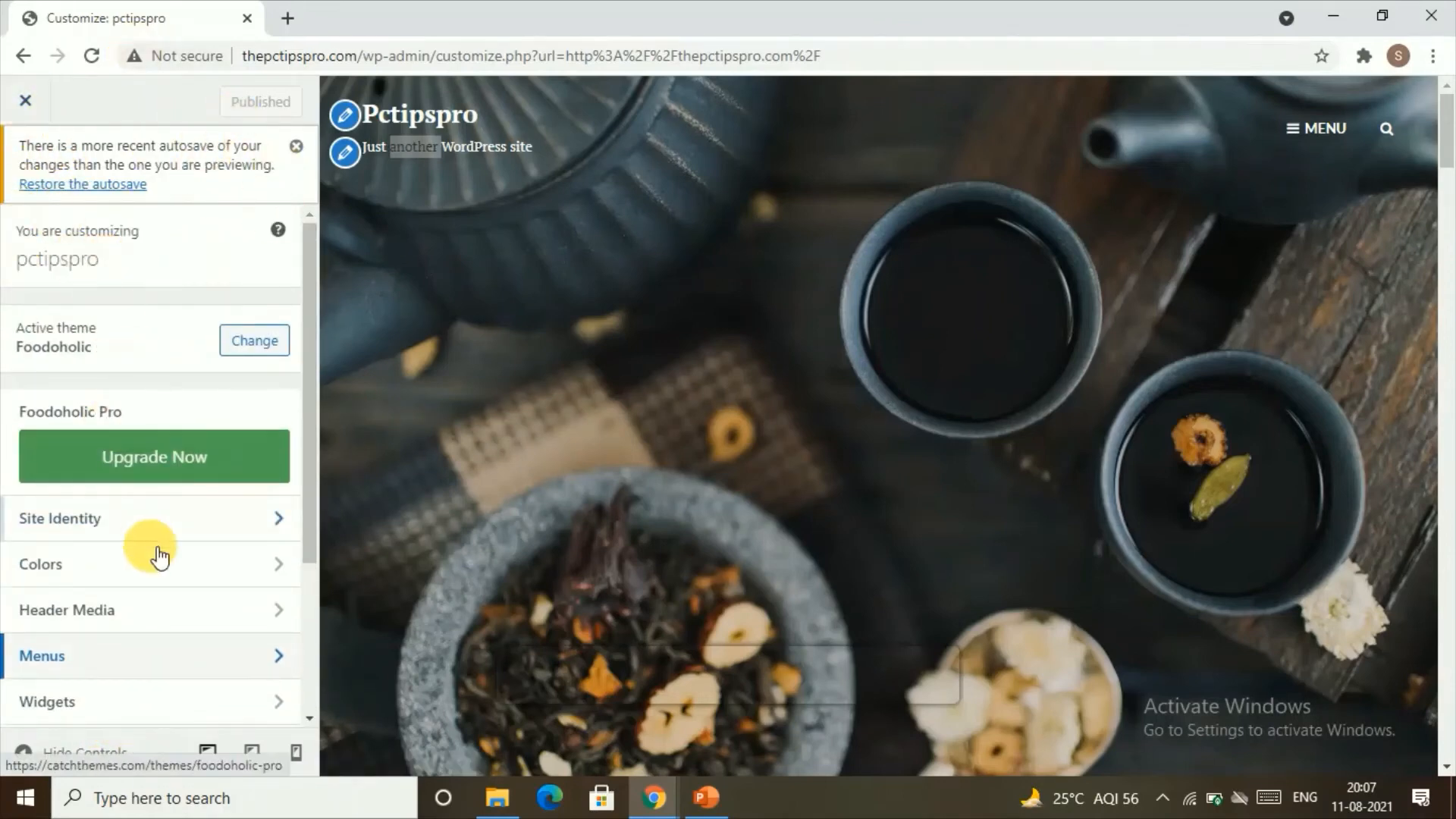
scroll(156, 552, "down", 1)
scroll(156, 552, "down", 2)
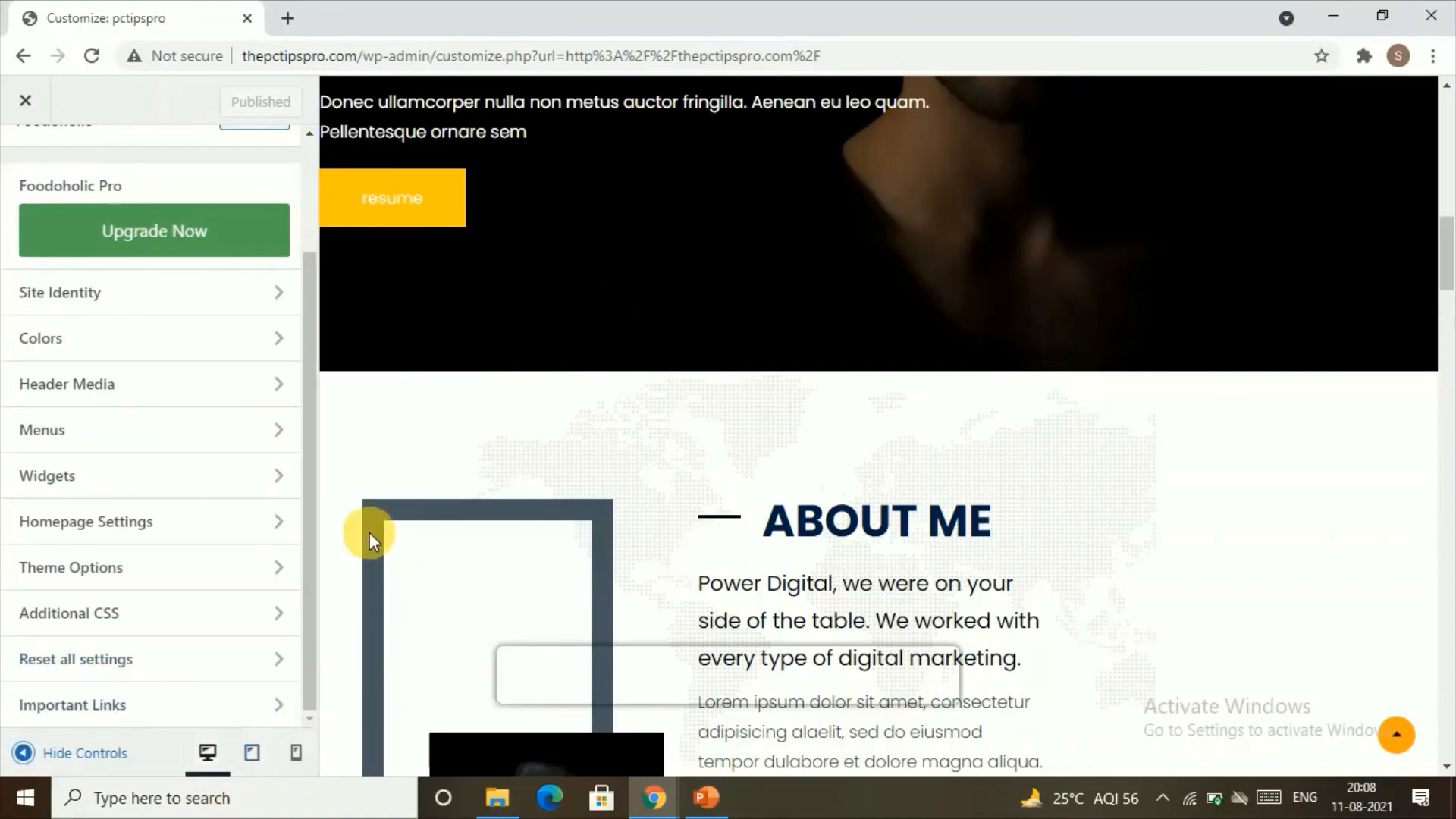
scroll(595, 447, "up", 5)
Step: Switch the customizer preview to tablet size and look through the homepage layout
left_click(252, 752)
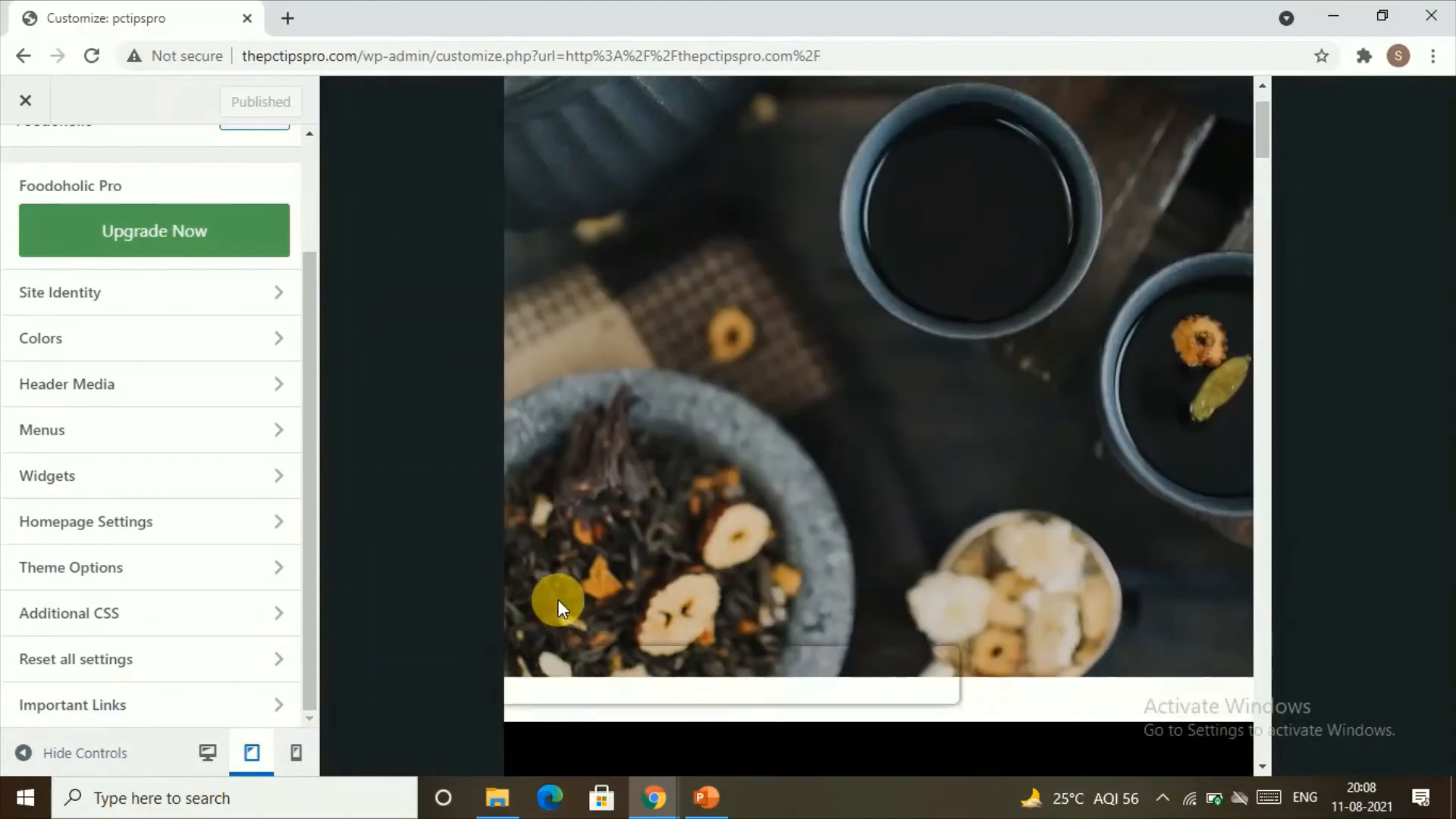
scroll(653, 569, "down", 4)
scroll(747, 541, "down", 5)
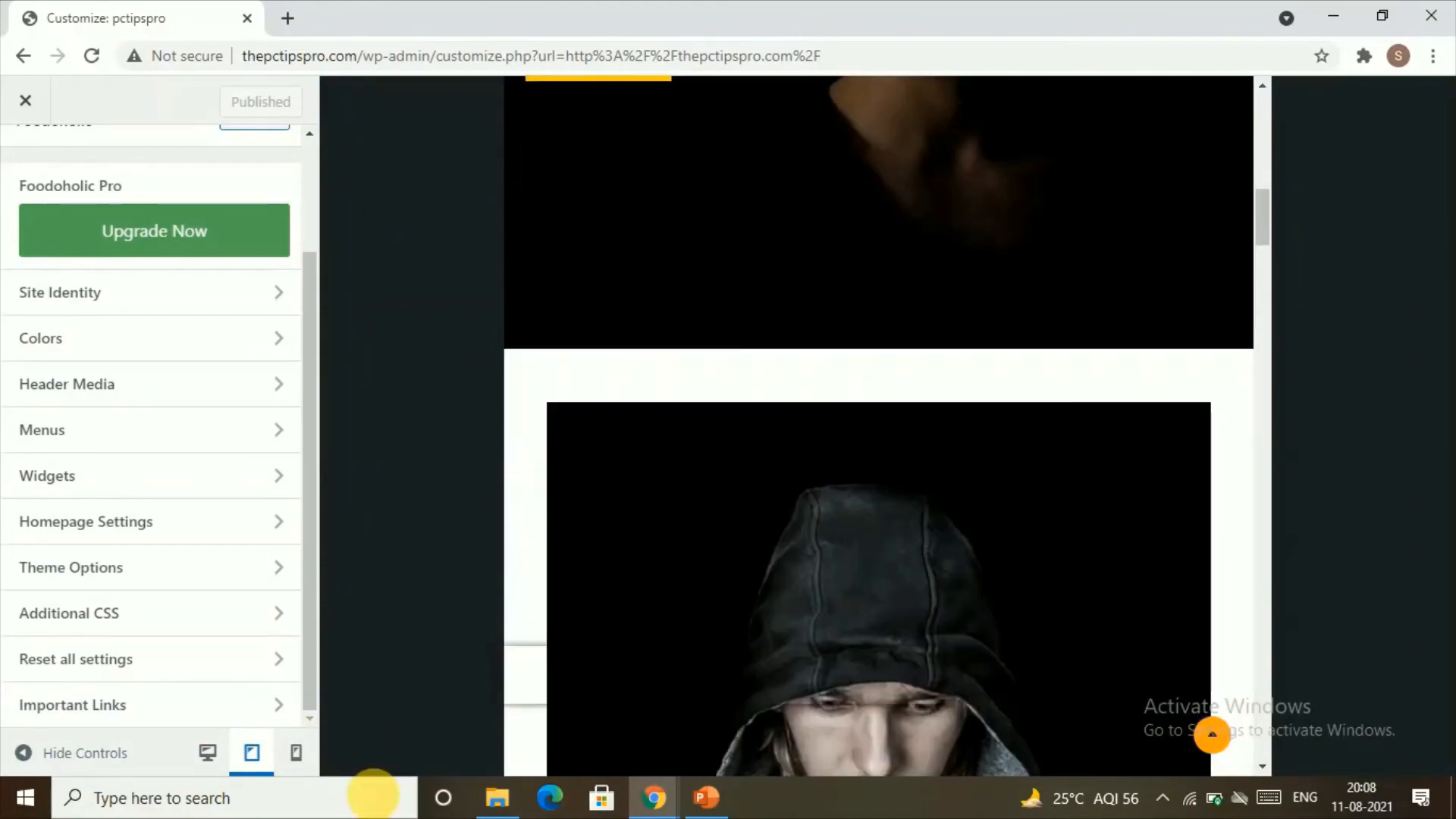
Step: Switch the customizer preview to mobile size and look through the homepage layout and the list of customizer sections
left_click(296, 753)
scroll(906, 542, "down", 10)
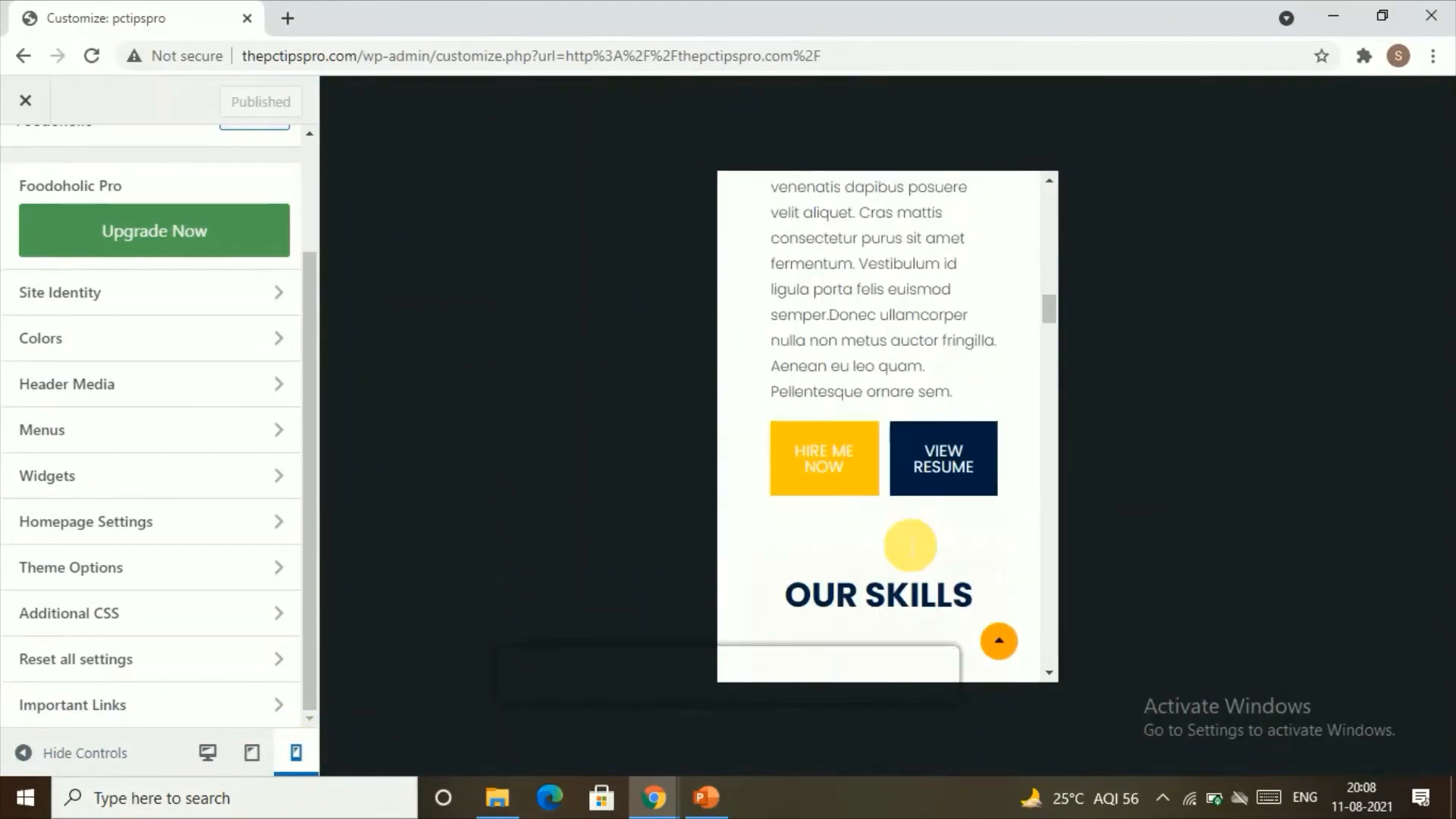
scroll(900, 539, "up", 10)
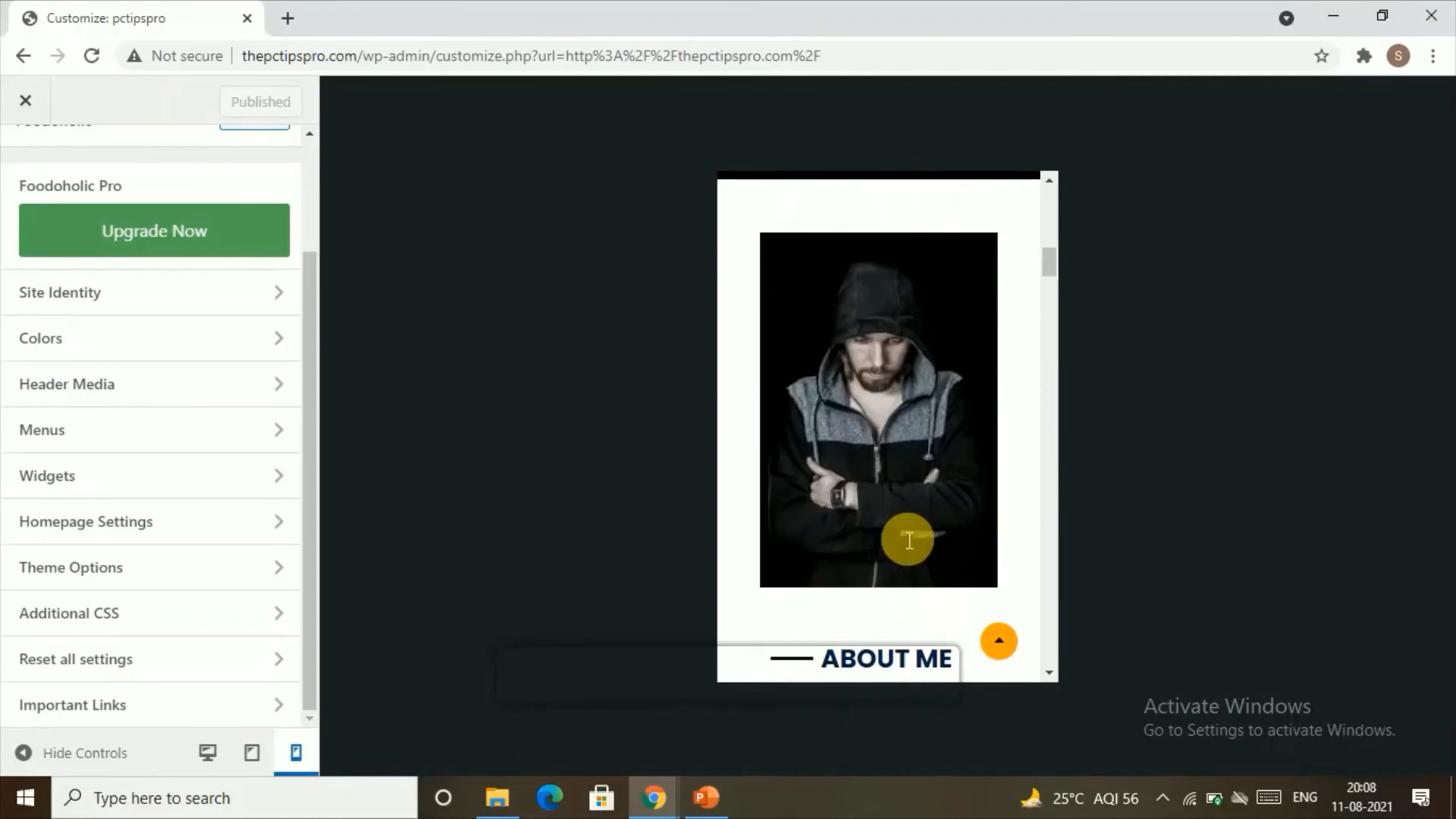
scroll(896, 530, "up", 2)
scroll(182, 426, "up", 2)
scroll(163, 459, "down", 2)
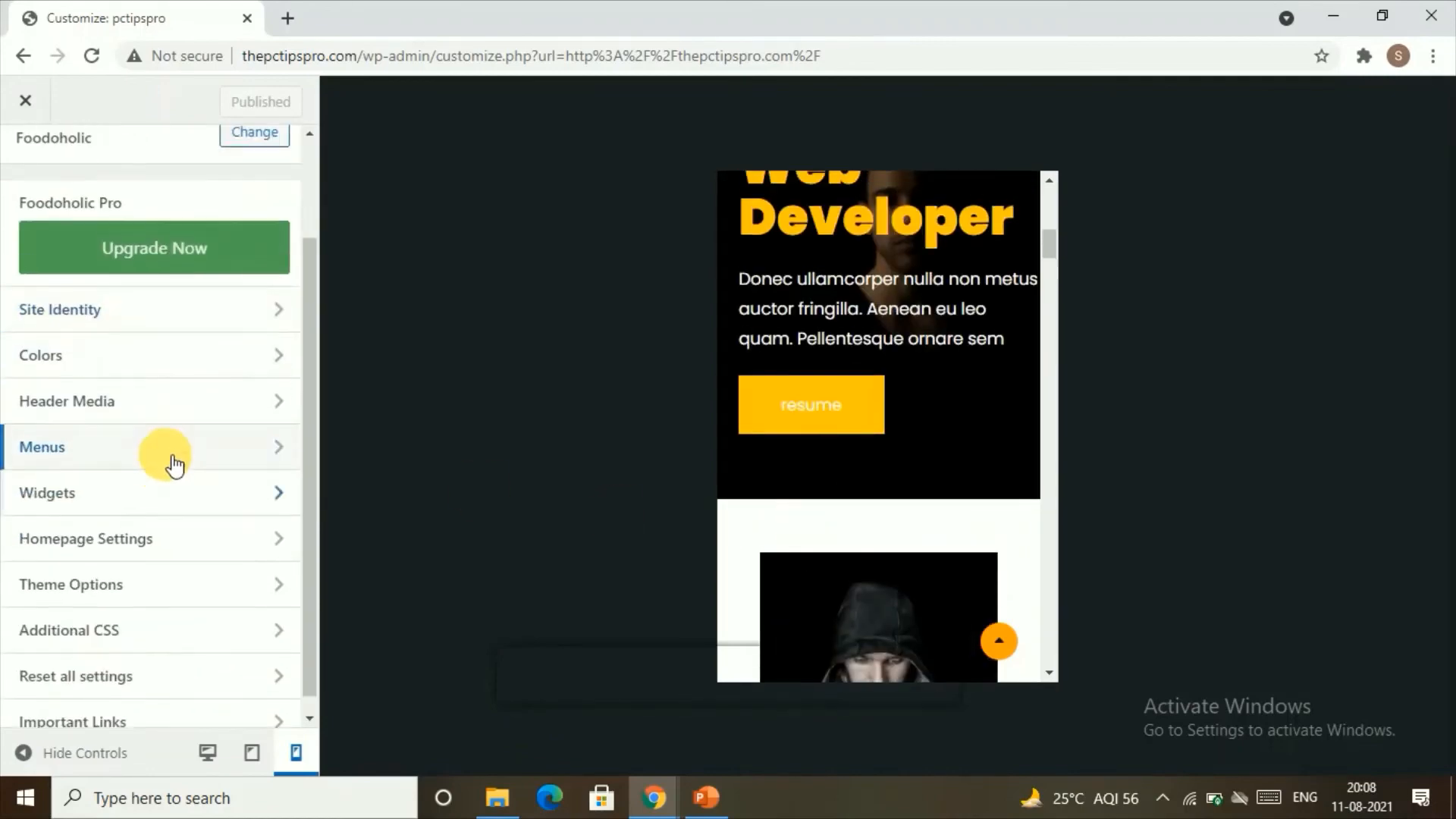
scroll(172, 472, "up", 2)
scroll(176, 474, "down", 2)
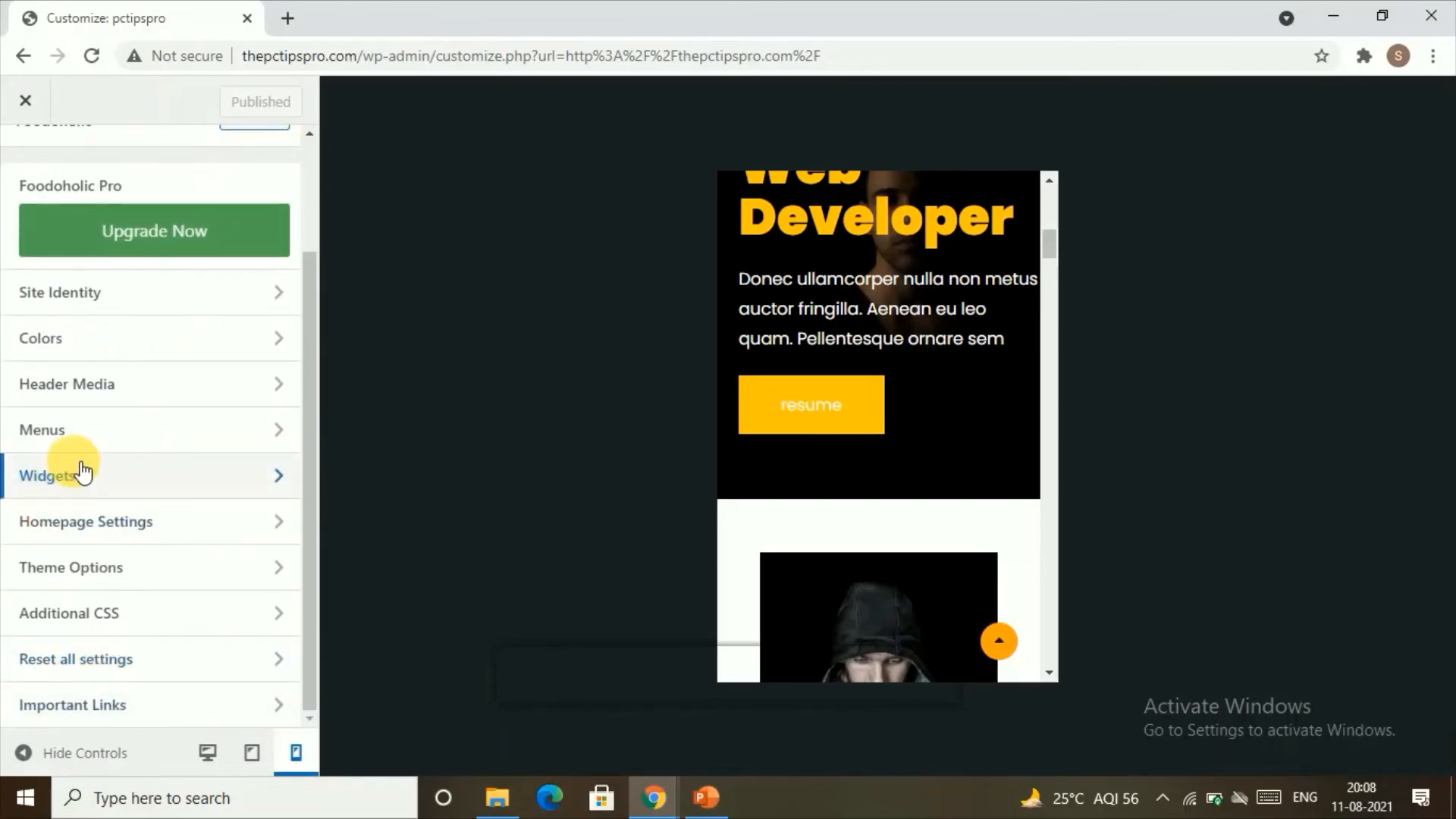
scroll(189, 439, "up", 2)
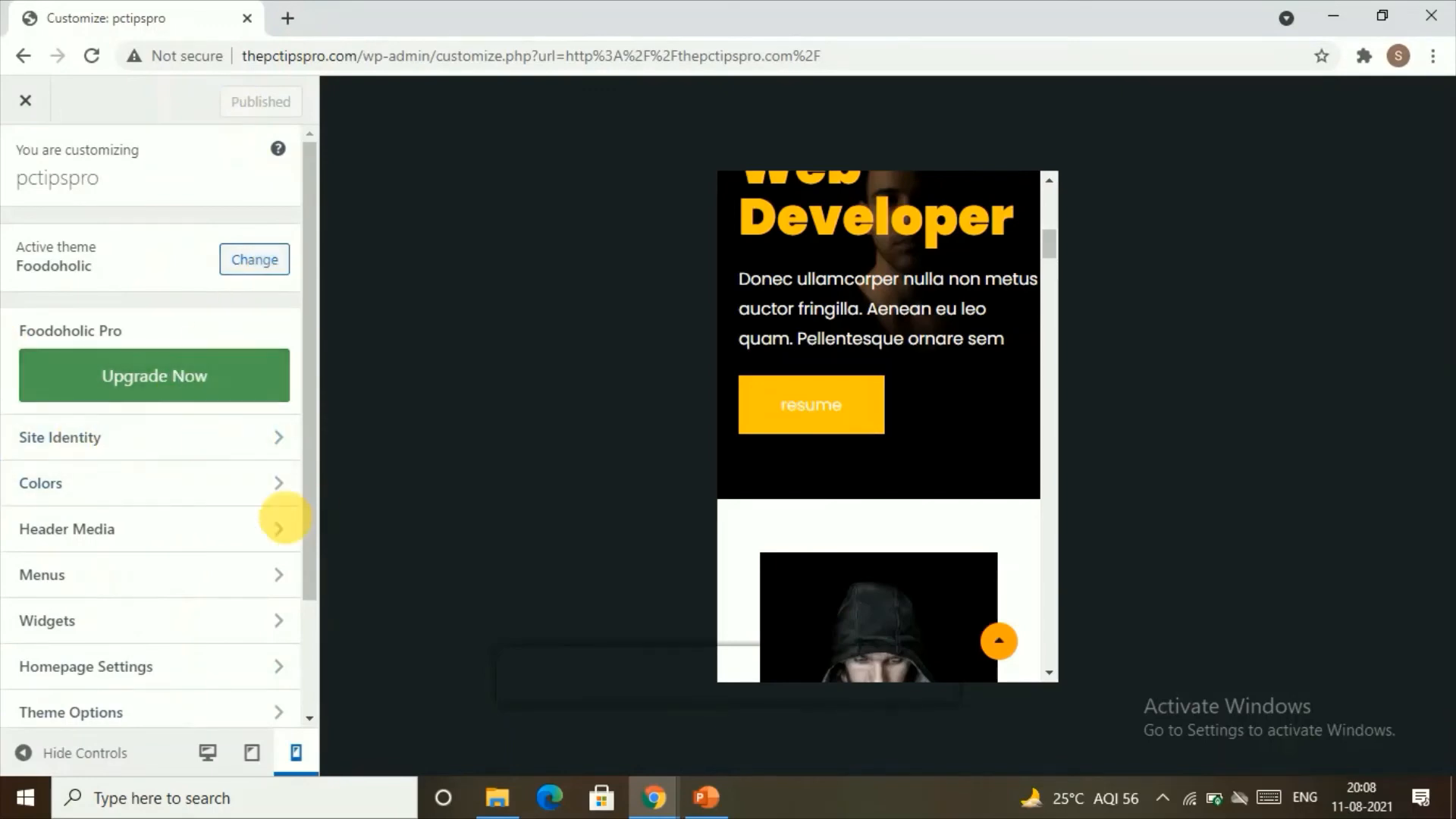
Step: Reload the customizer, change the site title to "pc tips pro" and publish the change
key("F5")
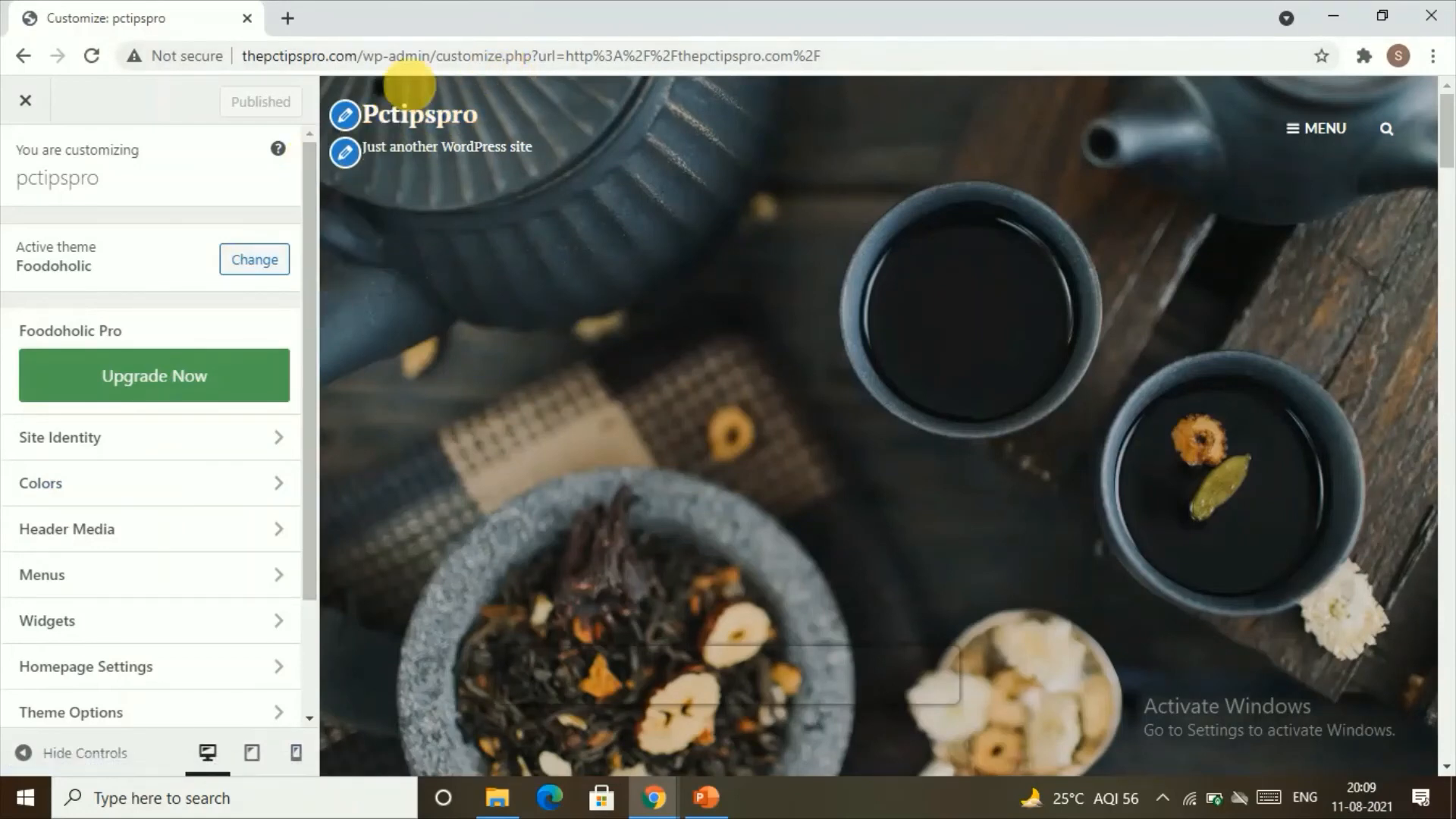
left_click(346, 116)
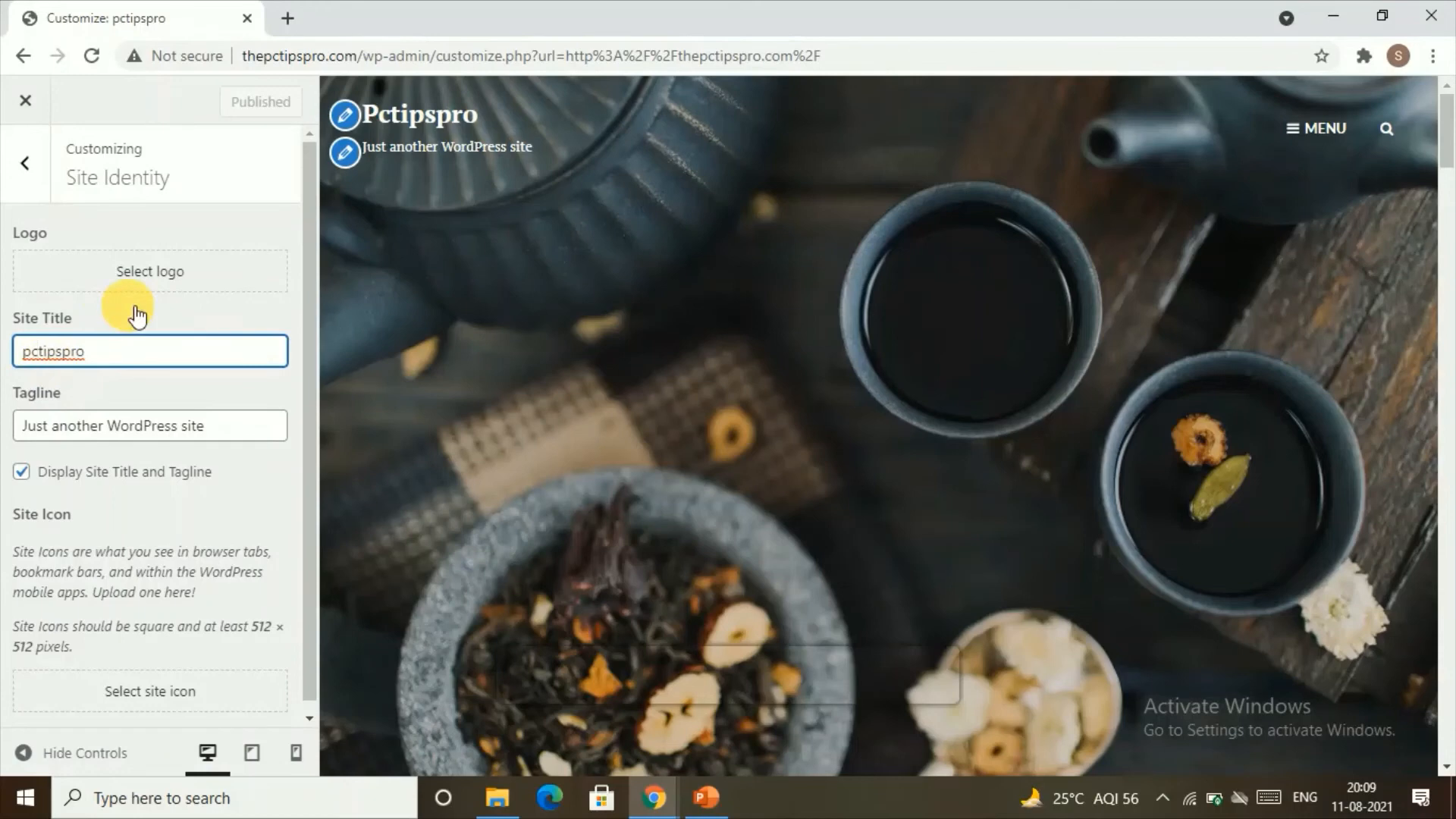
key("Right")
key("Right")
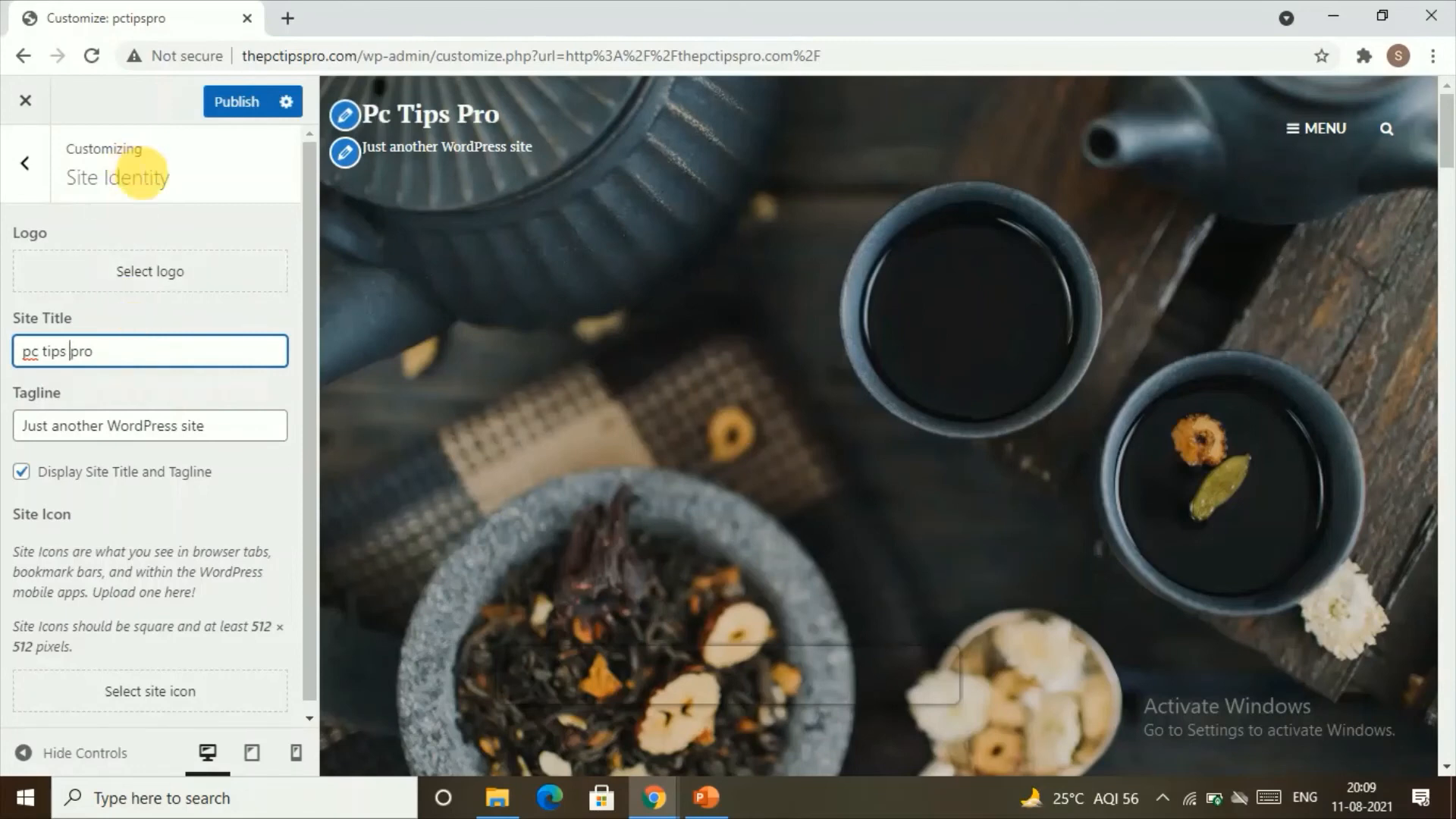
left_click(241, 102)
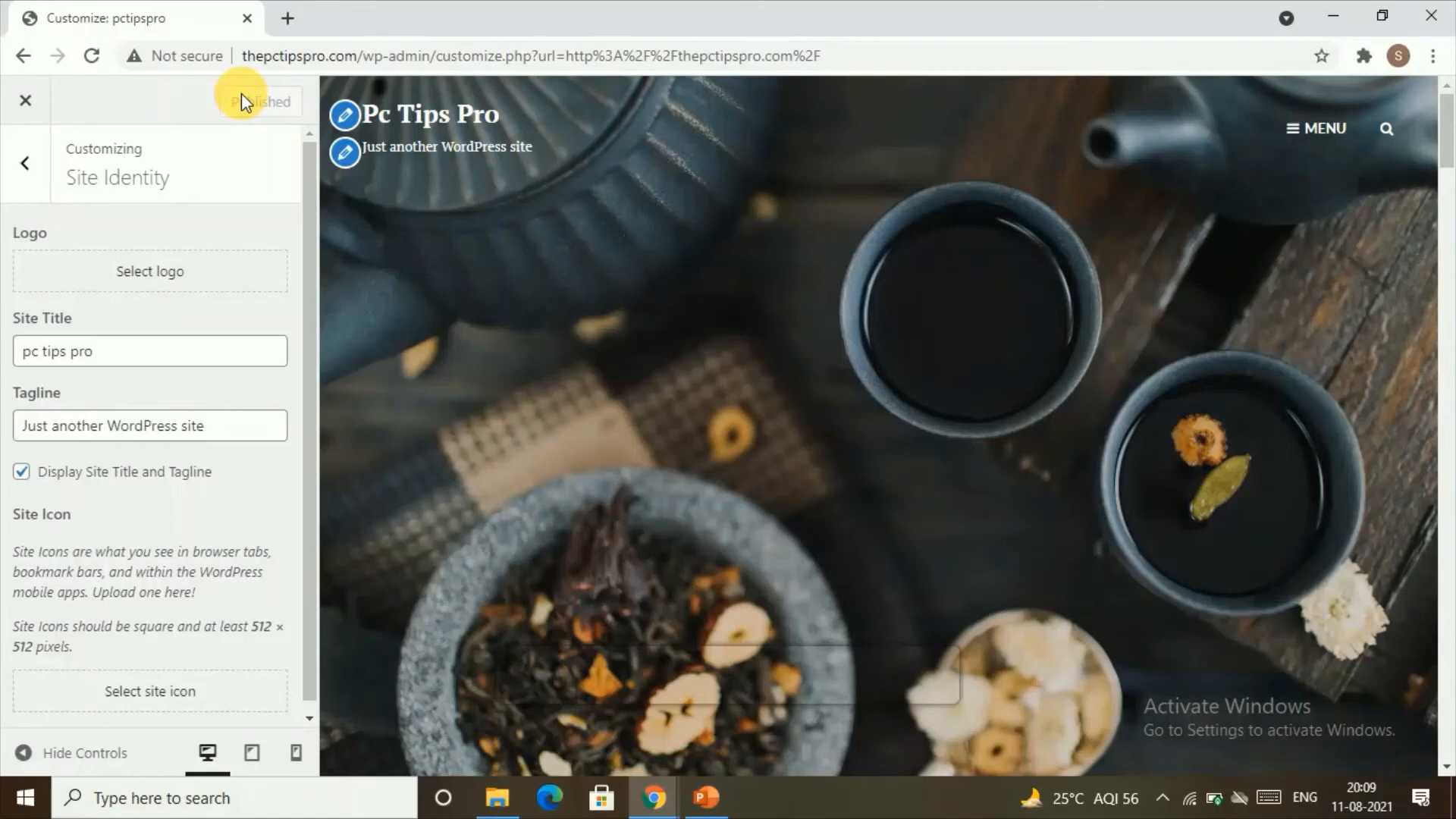
Step: Leave the customizer and open the homepage in the Elementor editor
left_click(26, 102)
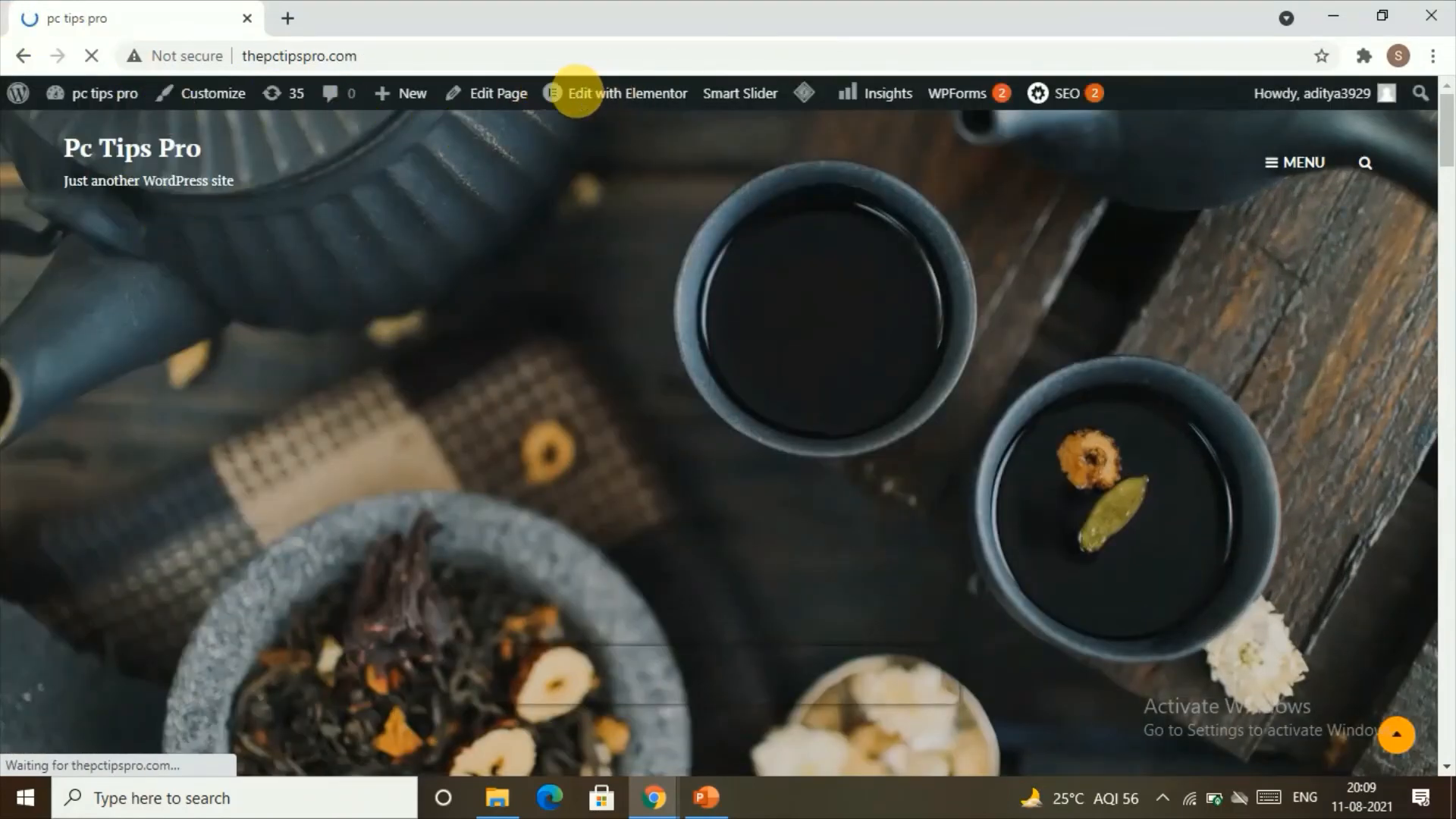
left_click(568, 91)
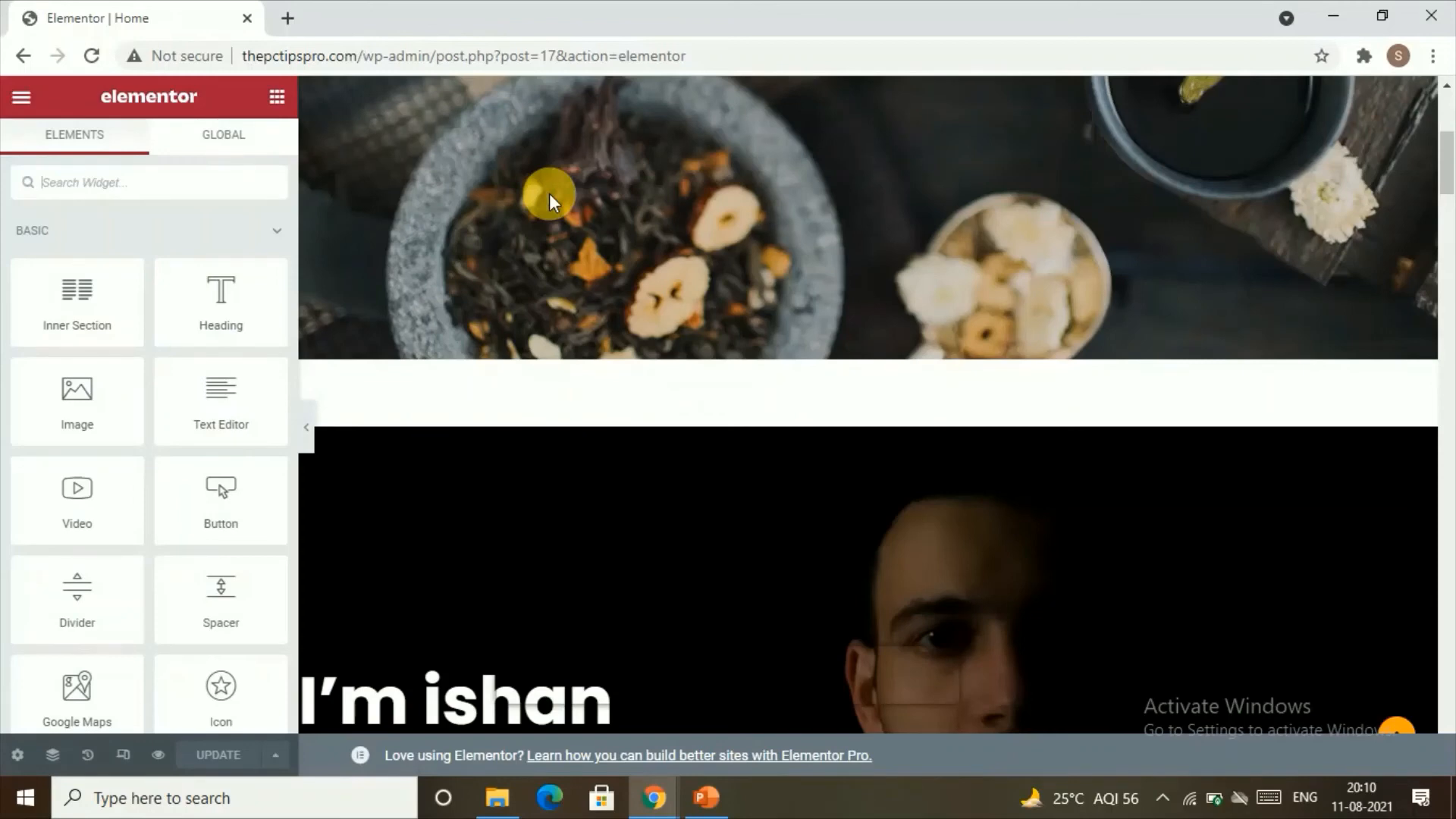
scroll(1001, 371, "up", 5)
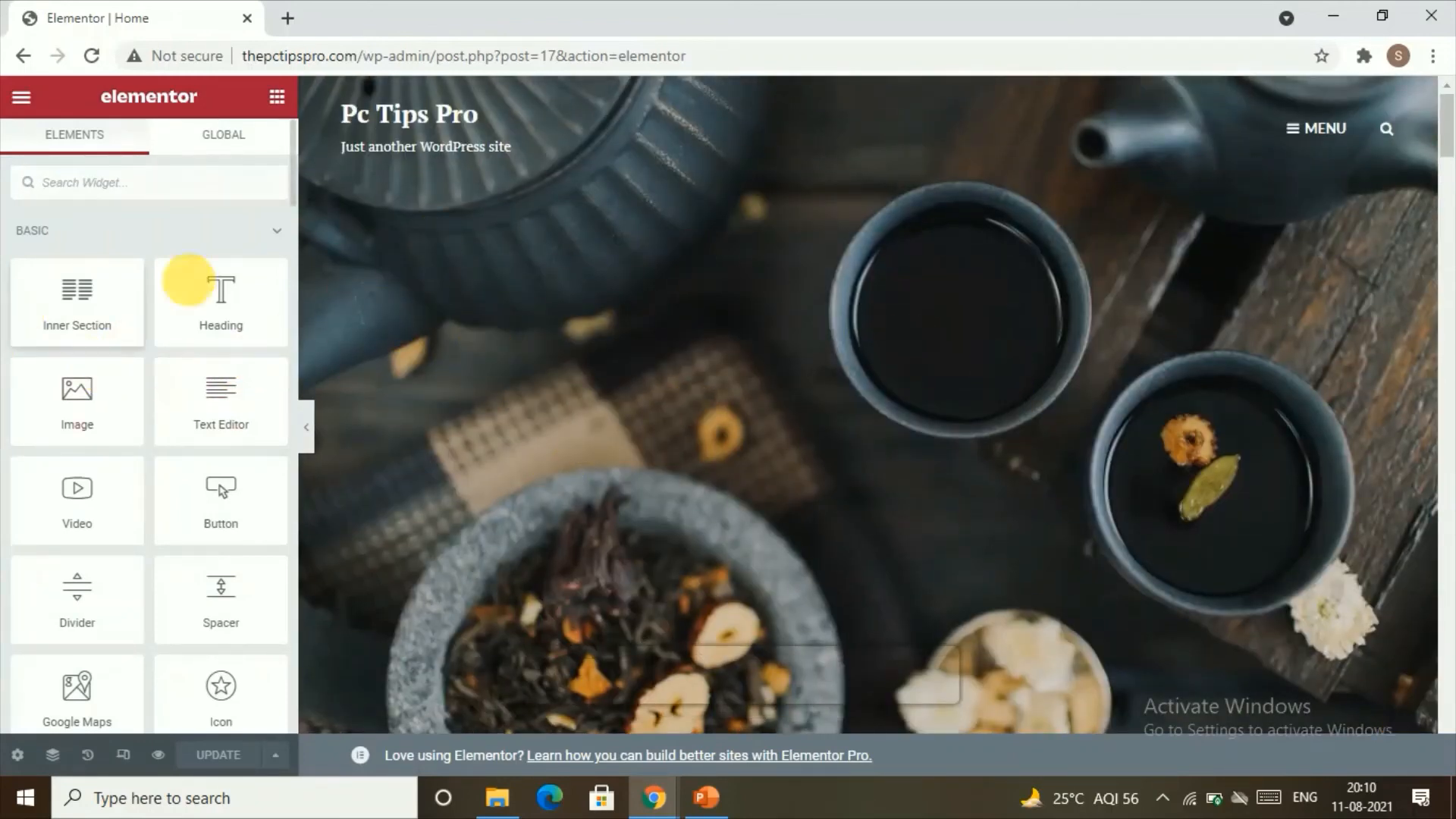
left_click_drag(187, 279, 803, 424)
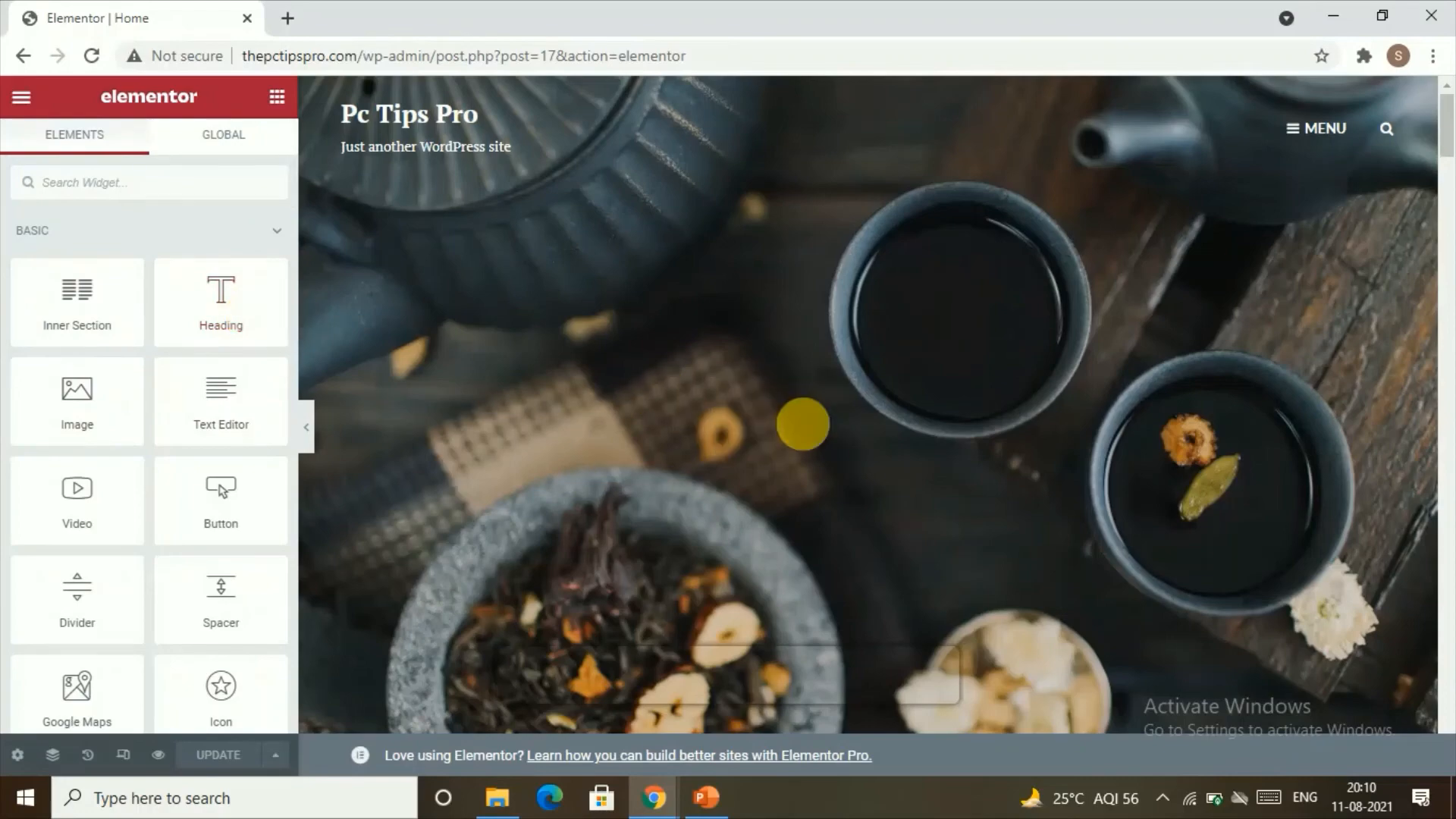
Step: Add a single-column section at the end of the homepage, beneath the Start Selling block
scroll(202, 315, "down", 6)
scroll(660, 324, "down", 5)
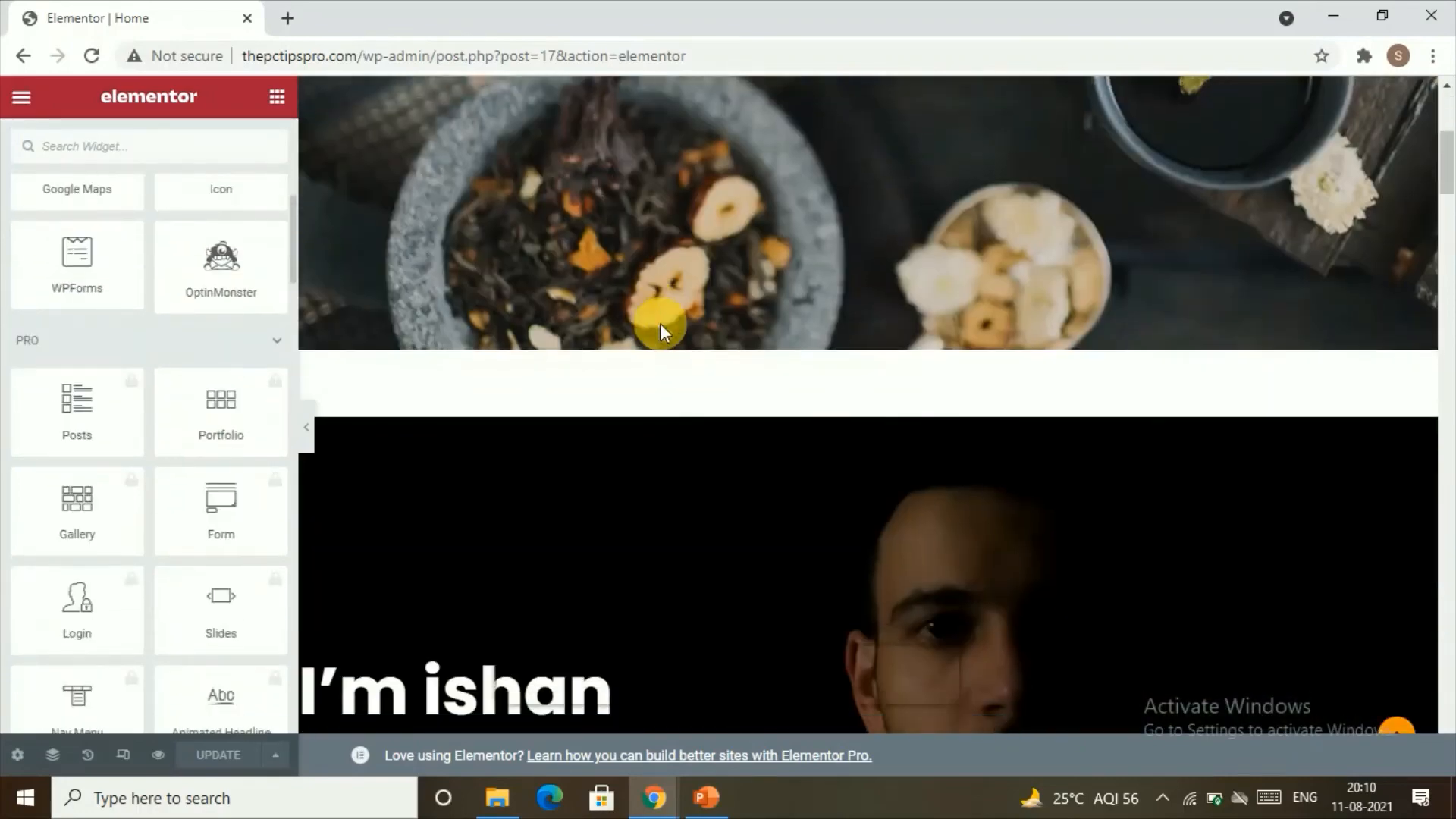
scroll(661, 321, "down", 15)
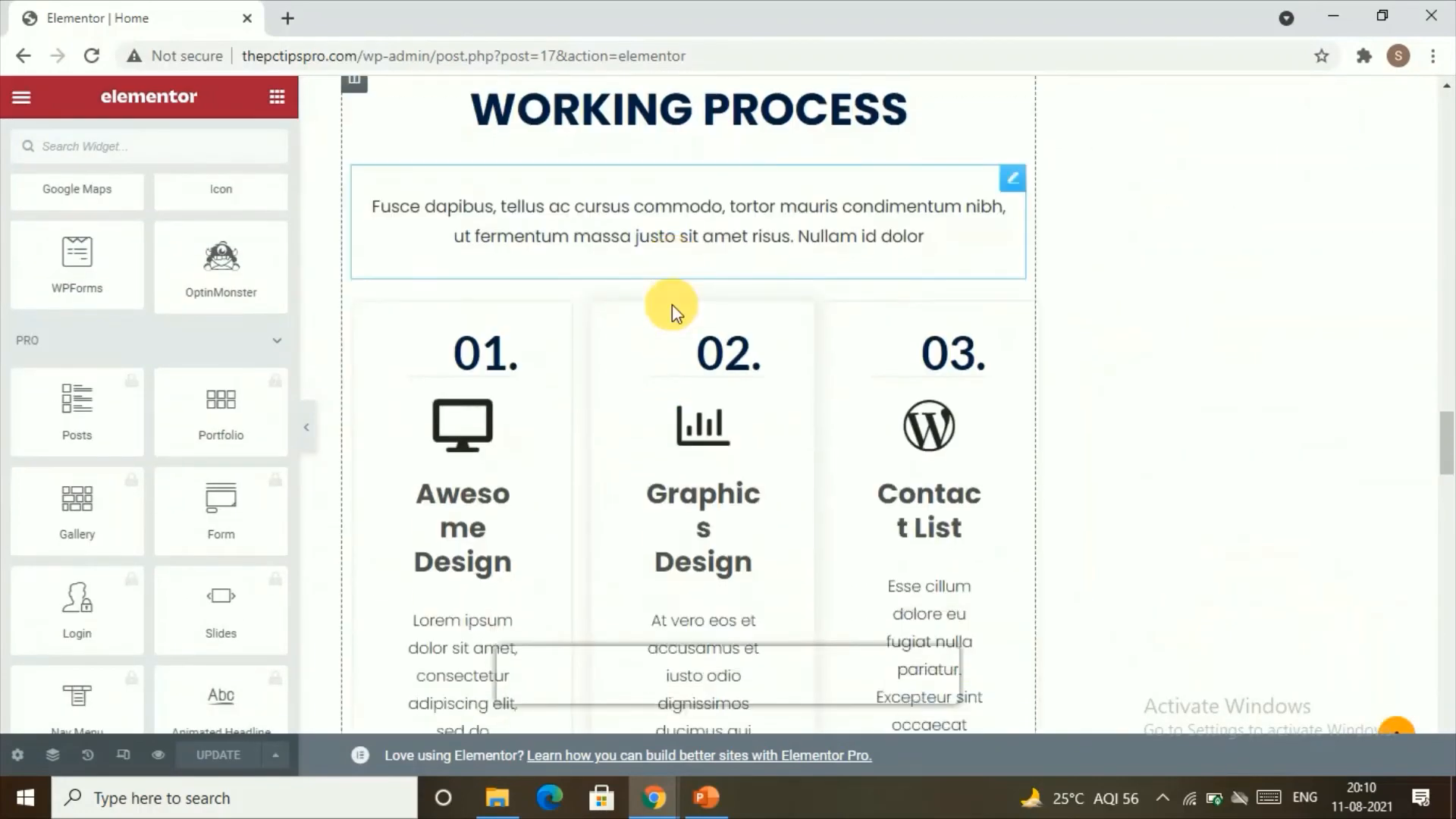
scroll(671, 307, "down", 20)
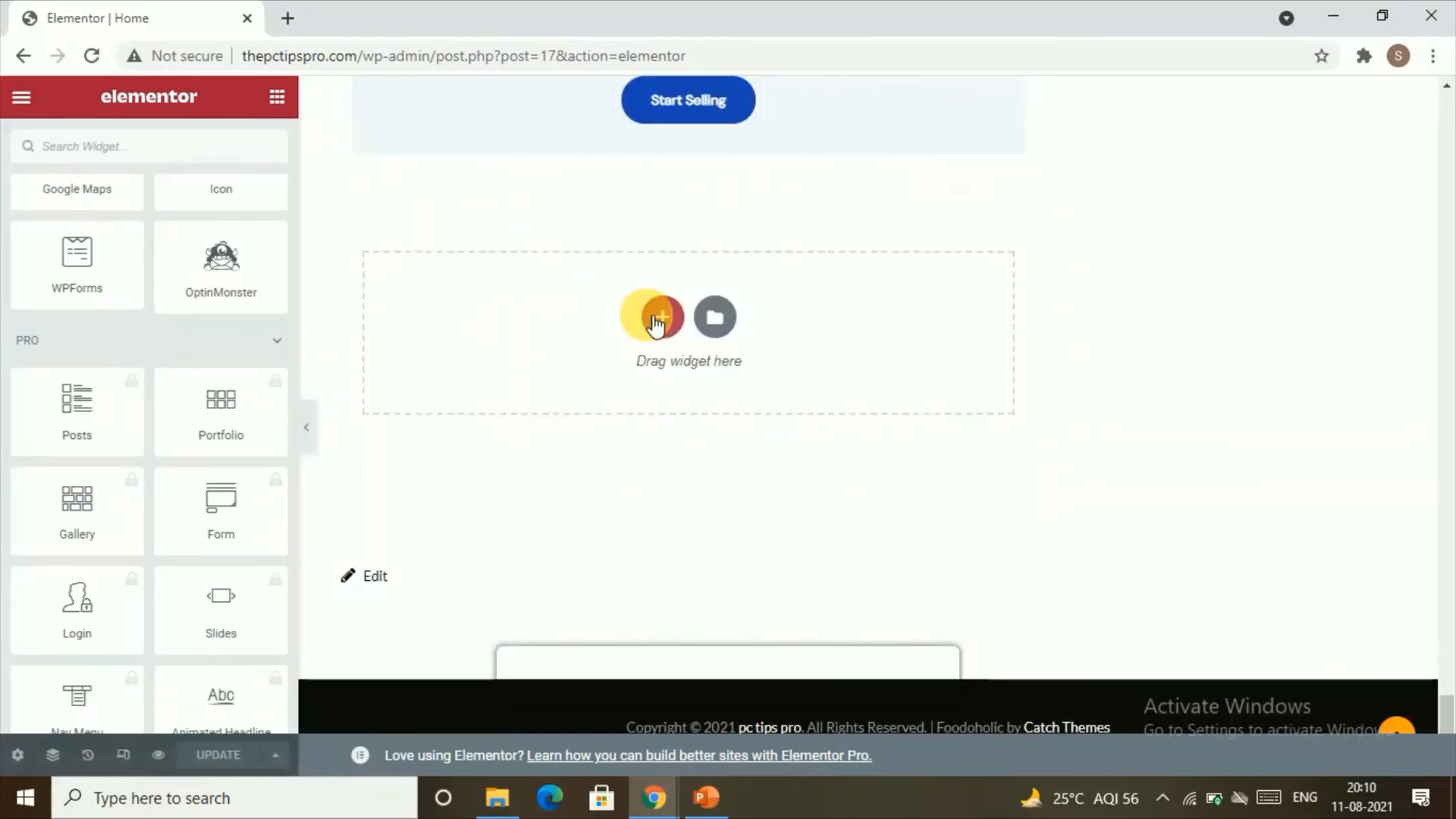
left_click(663, 318)
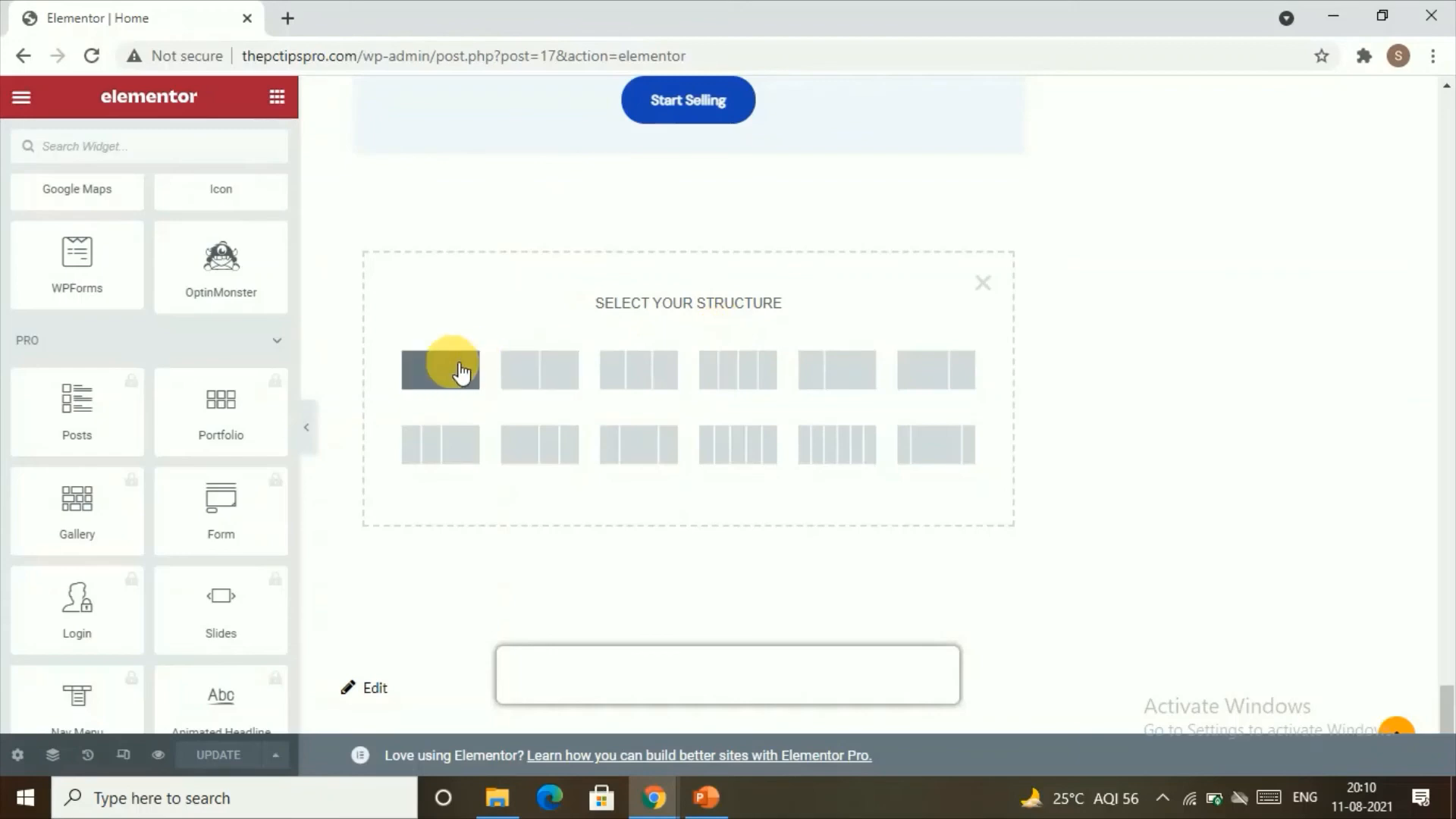
left_click(439, 370)
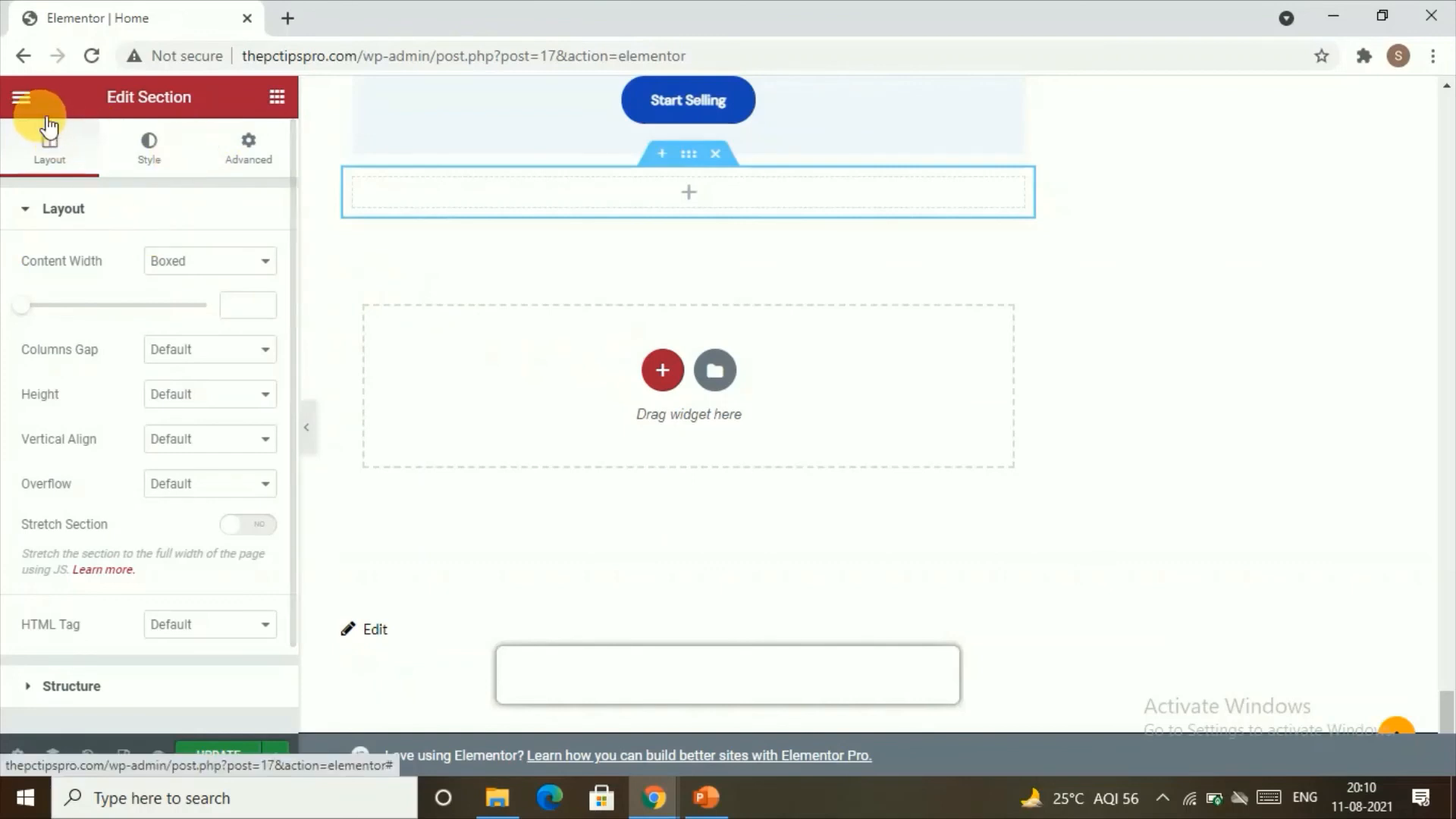
Step: Add a second single-column section directly below the empty one at the end of the page
left_click(22, 97)
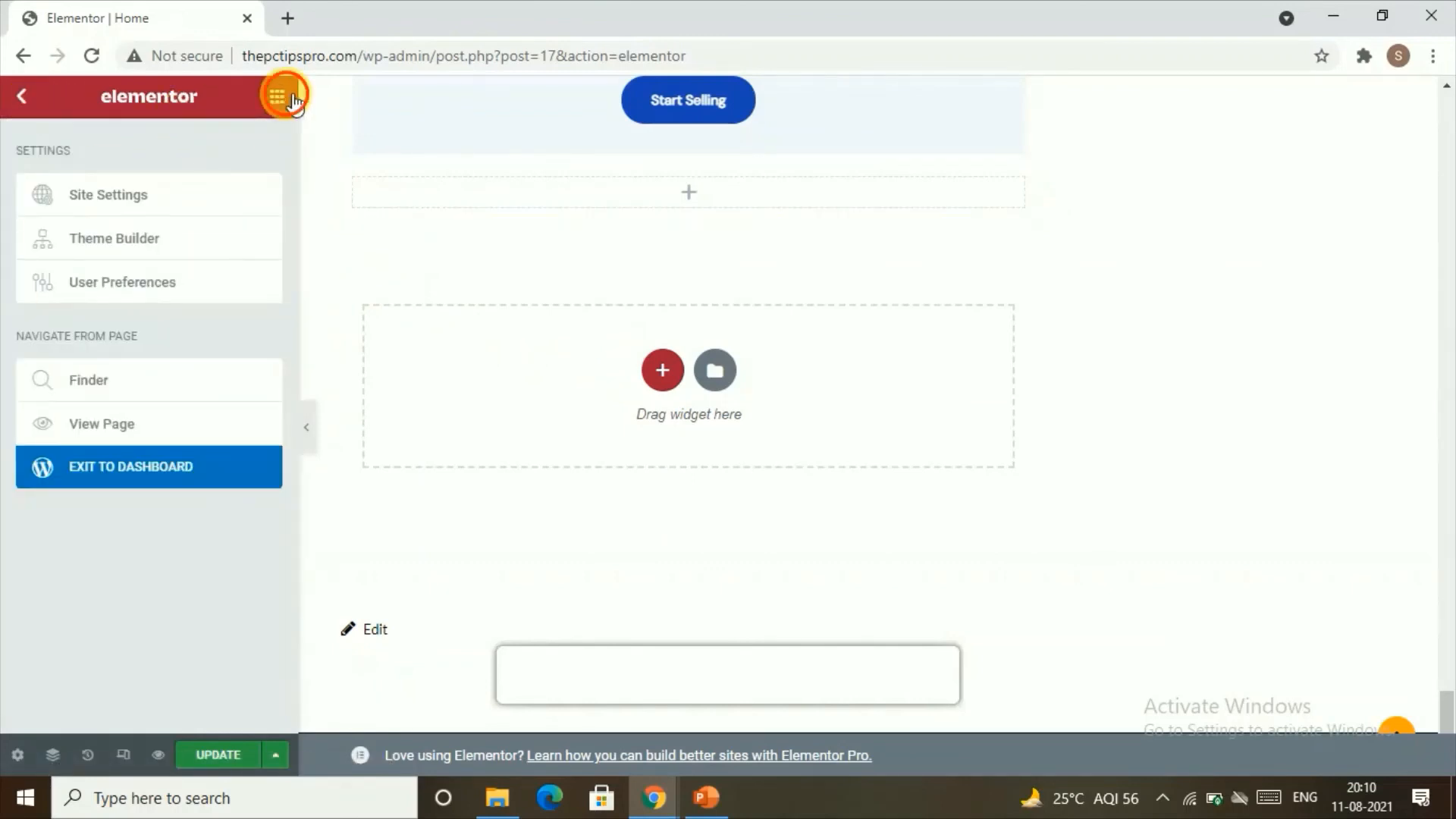
left_click(291, 97)
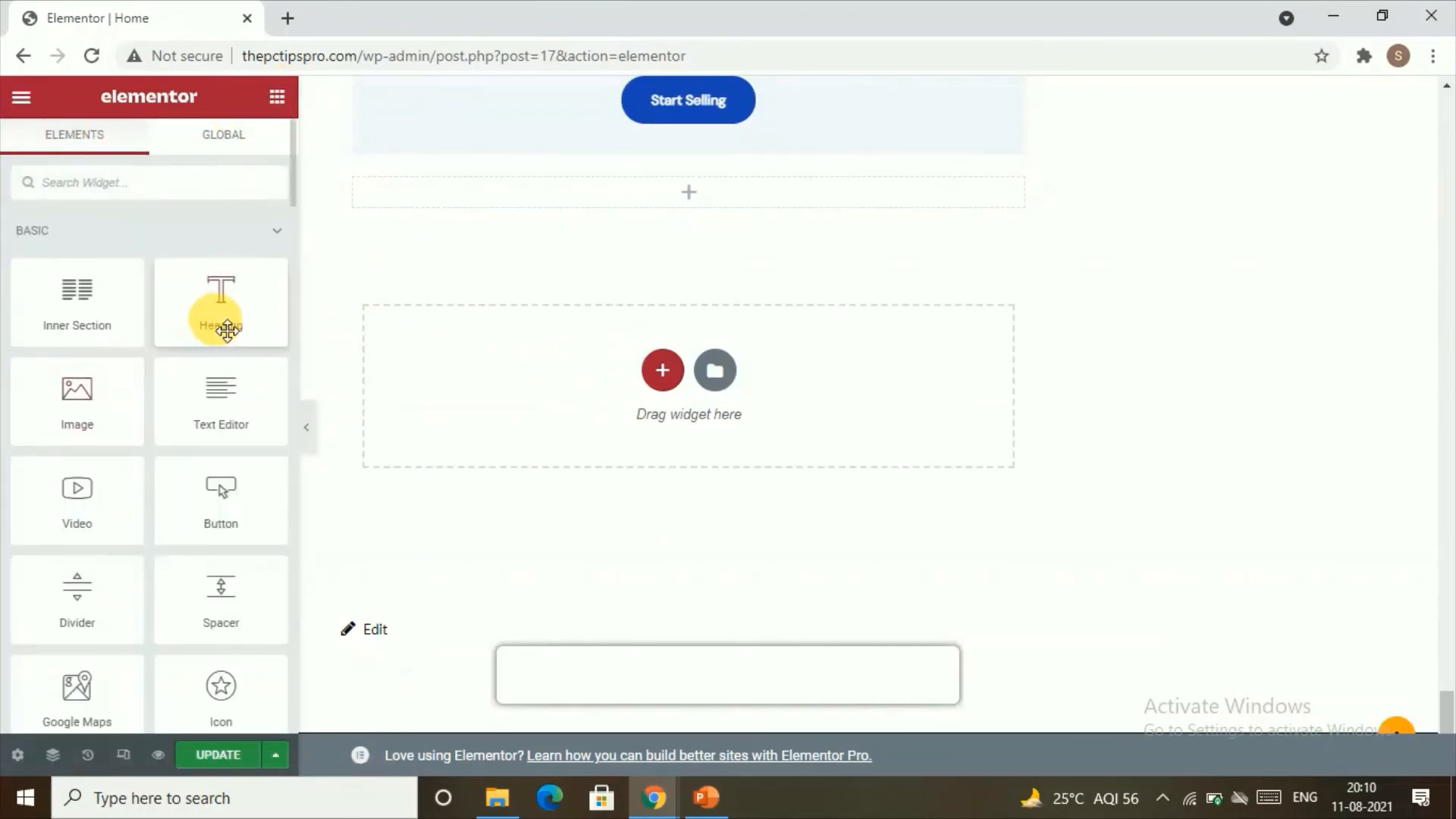
left_click_drag(227, 332, 641, 370)
left_click(658, 373)
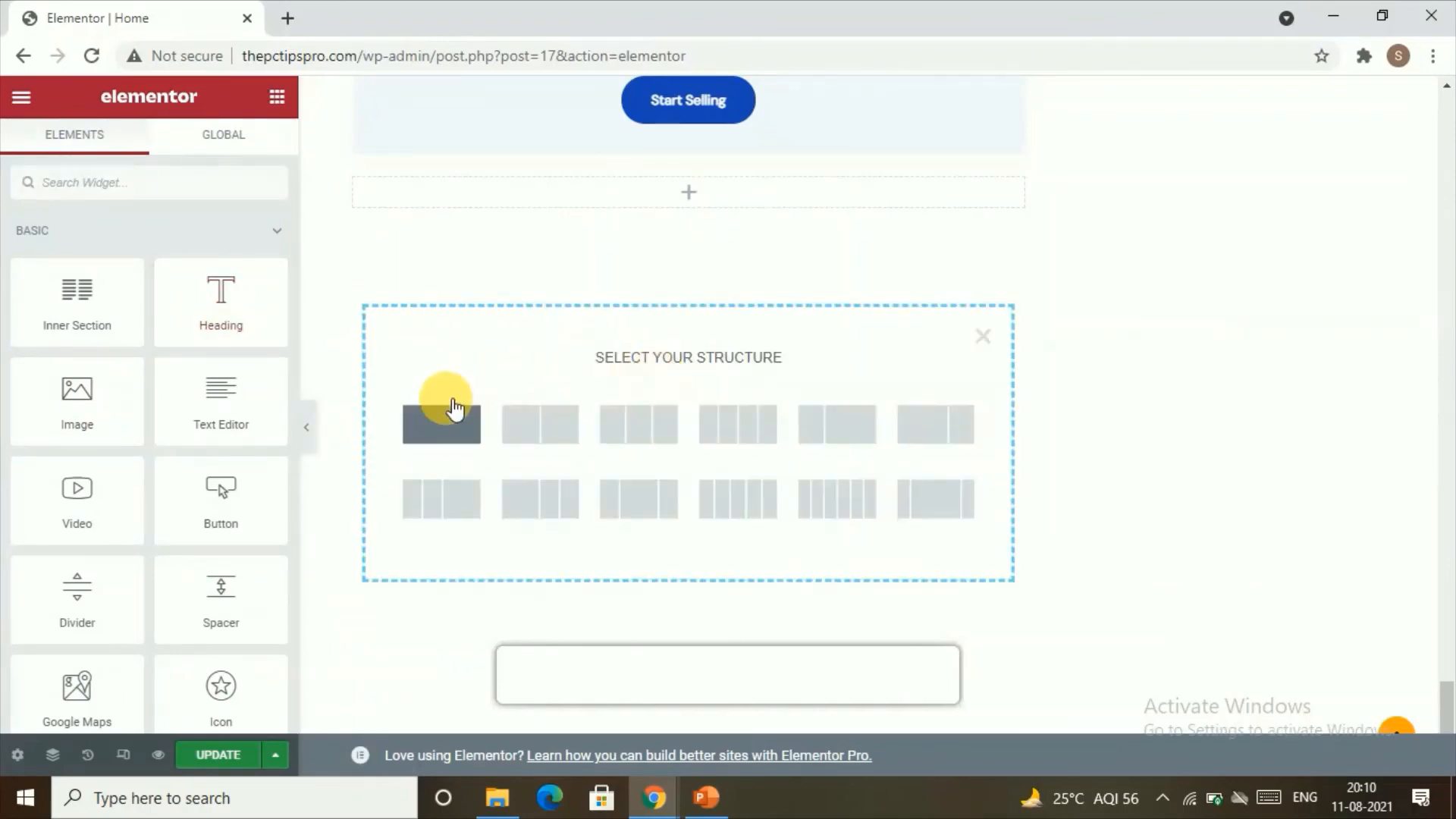
left_click(443, 424)
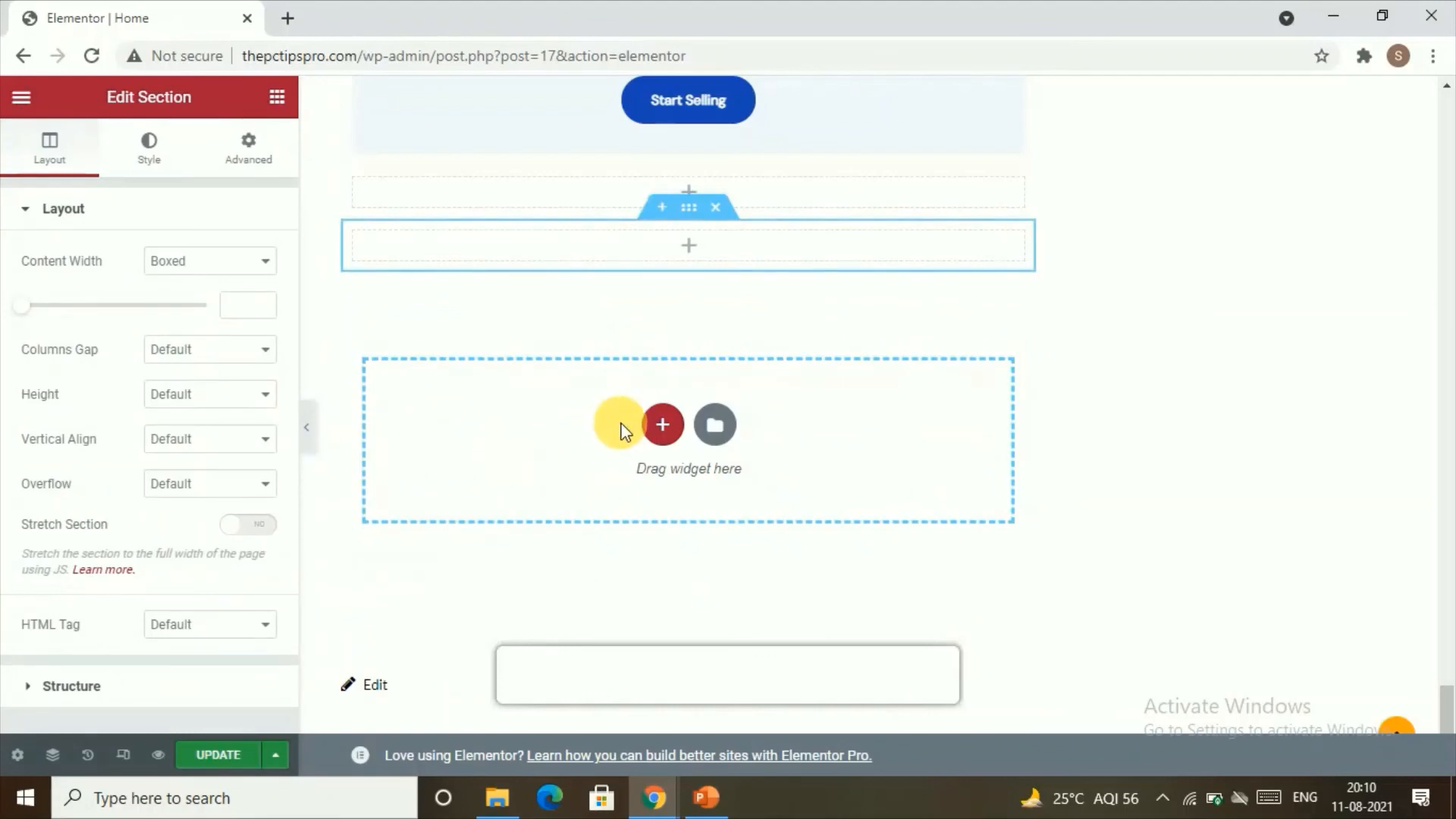
Step: Place a Heading widget in the lower of the two empty sections beneath the Start Selling block
left_click(292, 106)
left_click_drag(190, 299, 687, 264)
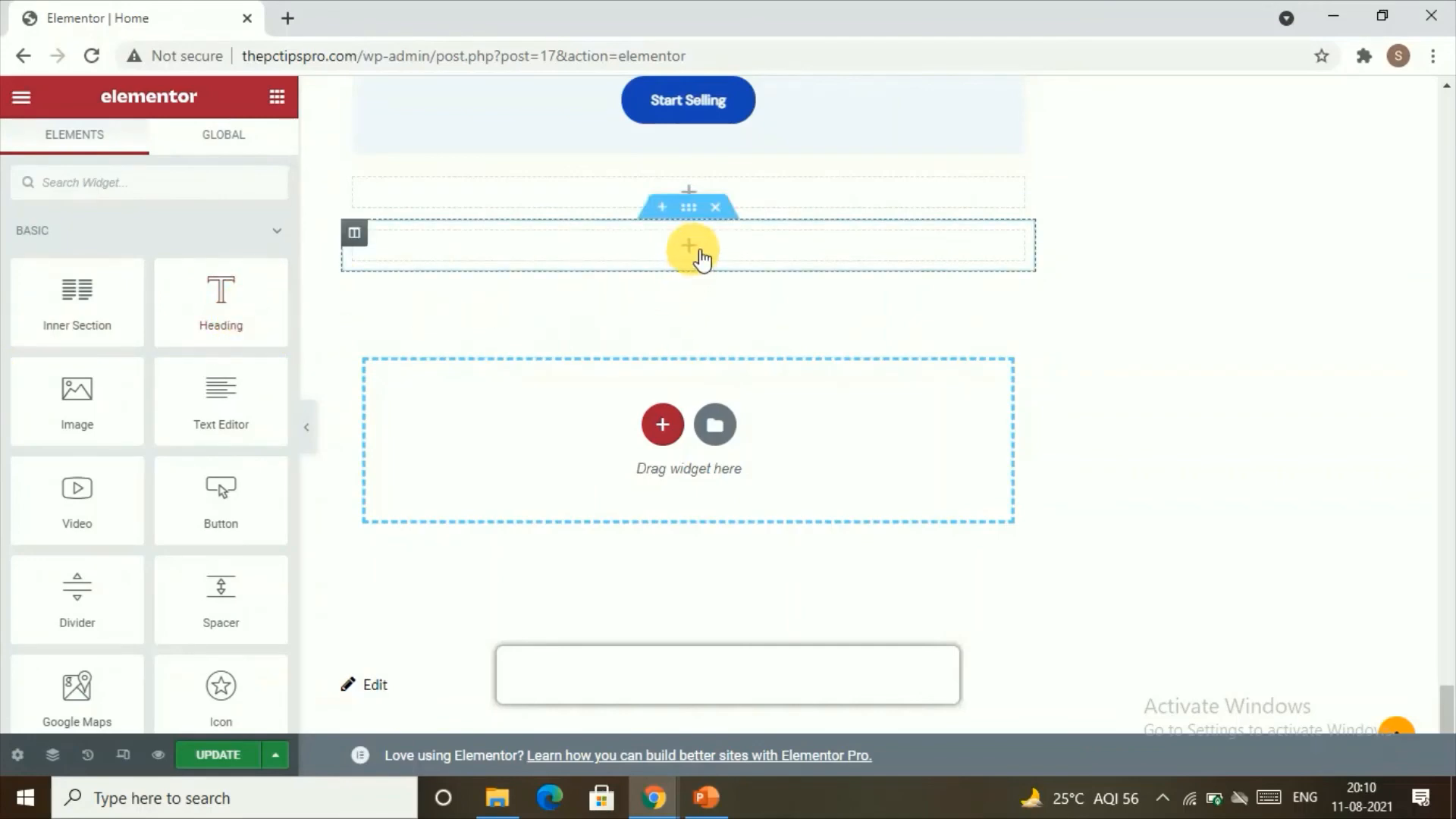
left_click_drag(254, 314, 514, 260)
left_click(790, 258)
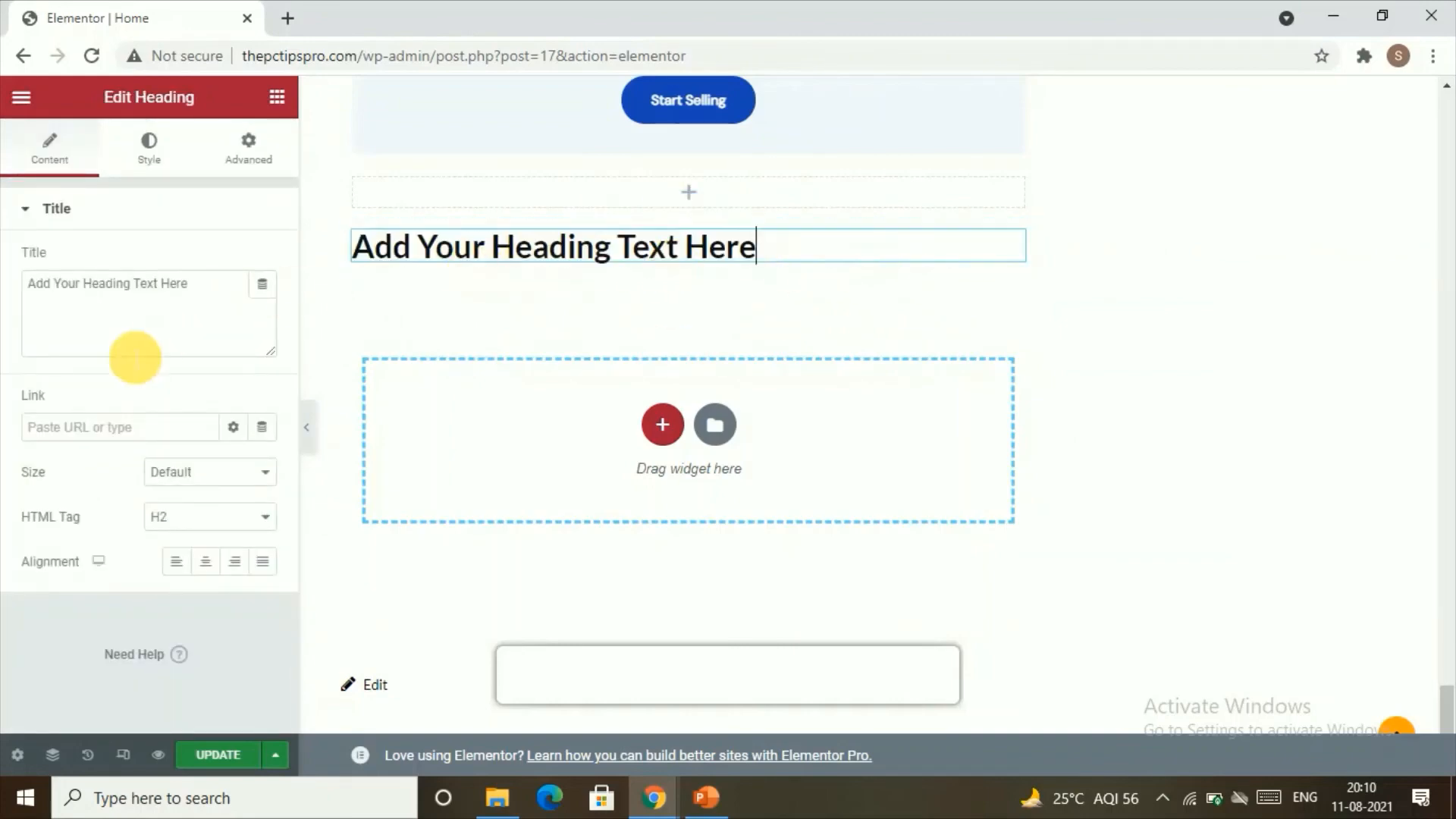
Step: Place a Button widget in the empty section above the new heading and return to the widget list
left_click(278, 99)
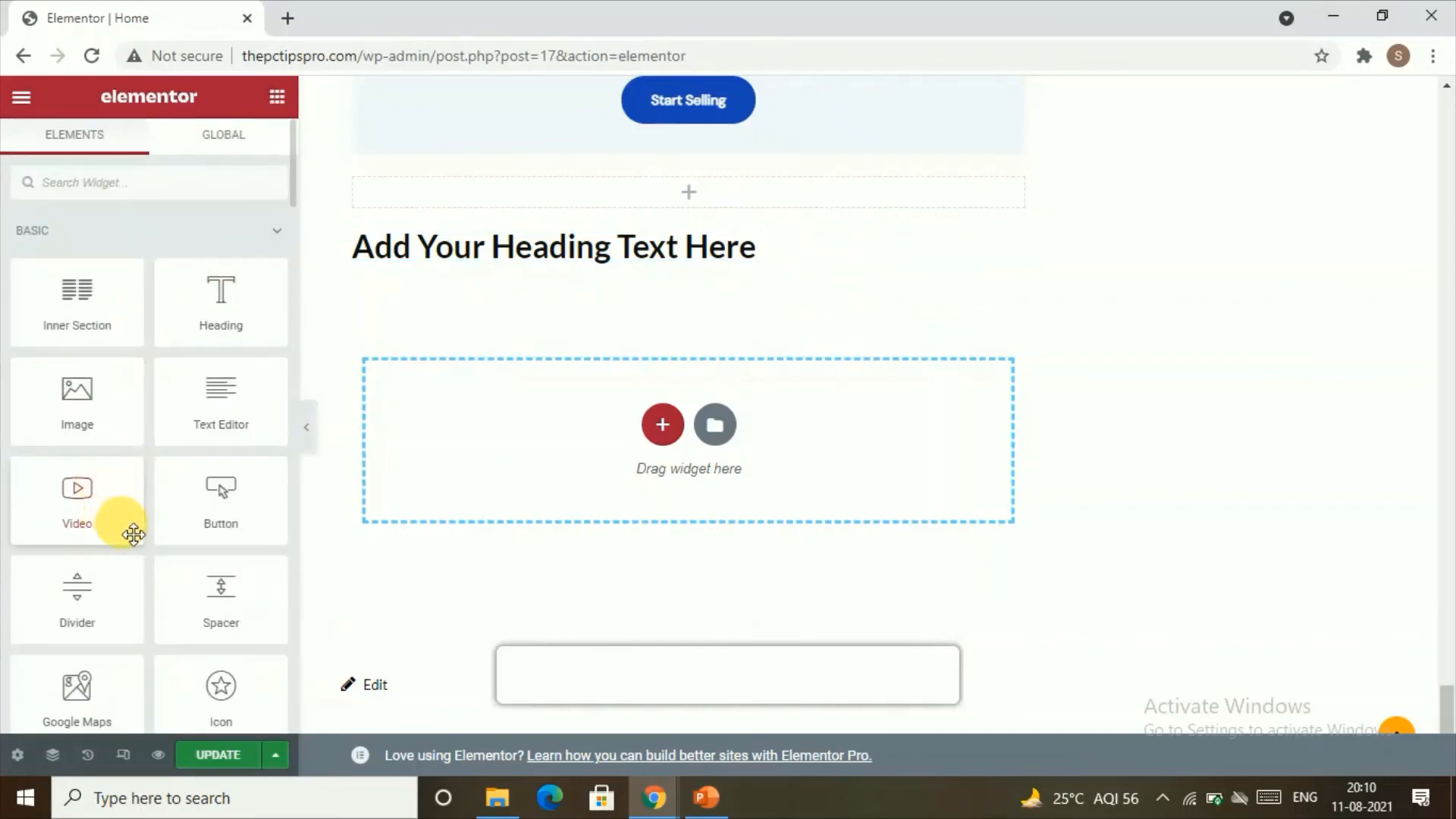
left_click_drag(234, 494, 689, 195)
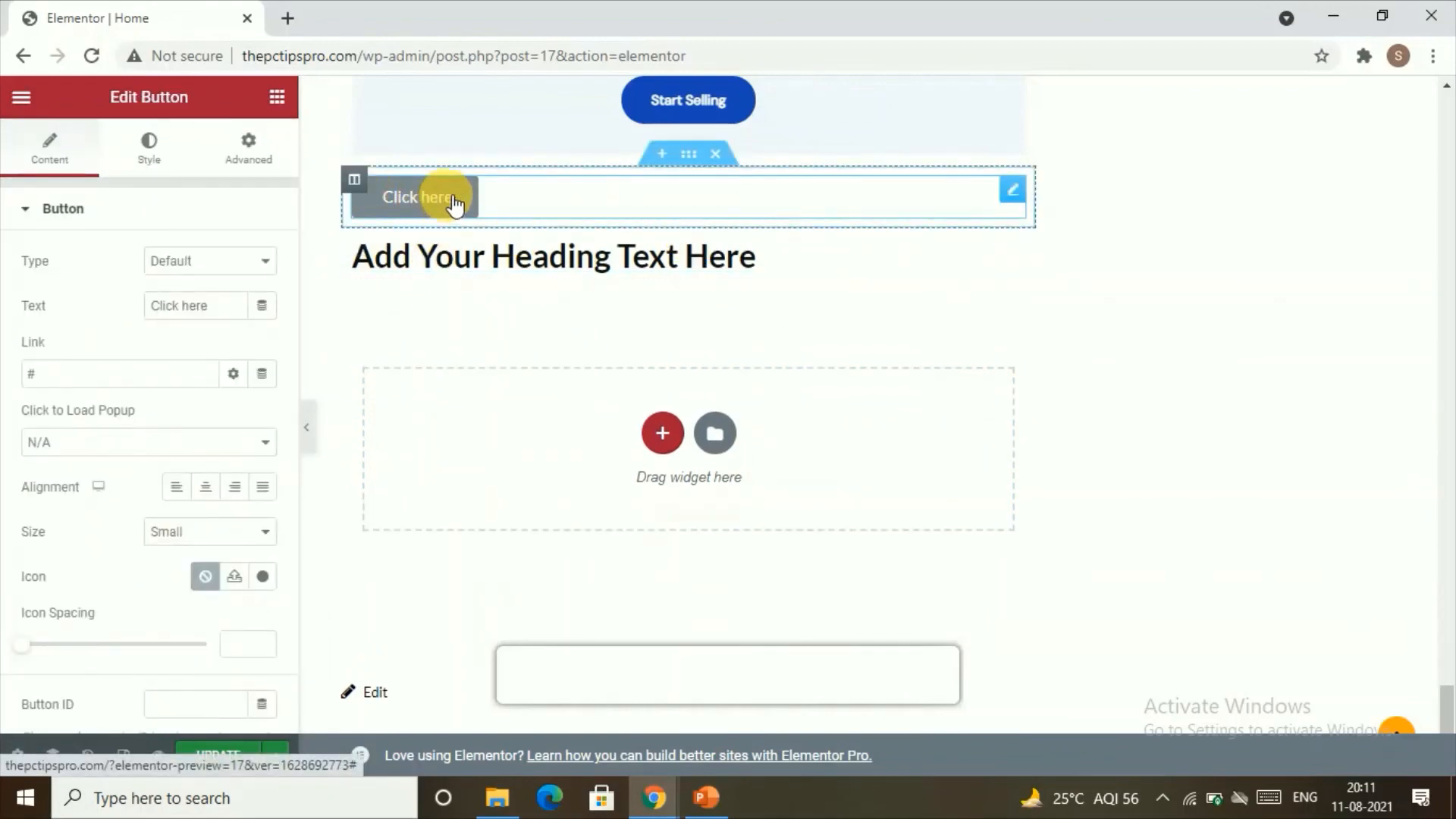
left_click_drag(453, 199, 382, 204)
left_click(285, 261)
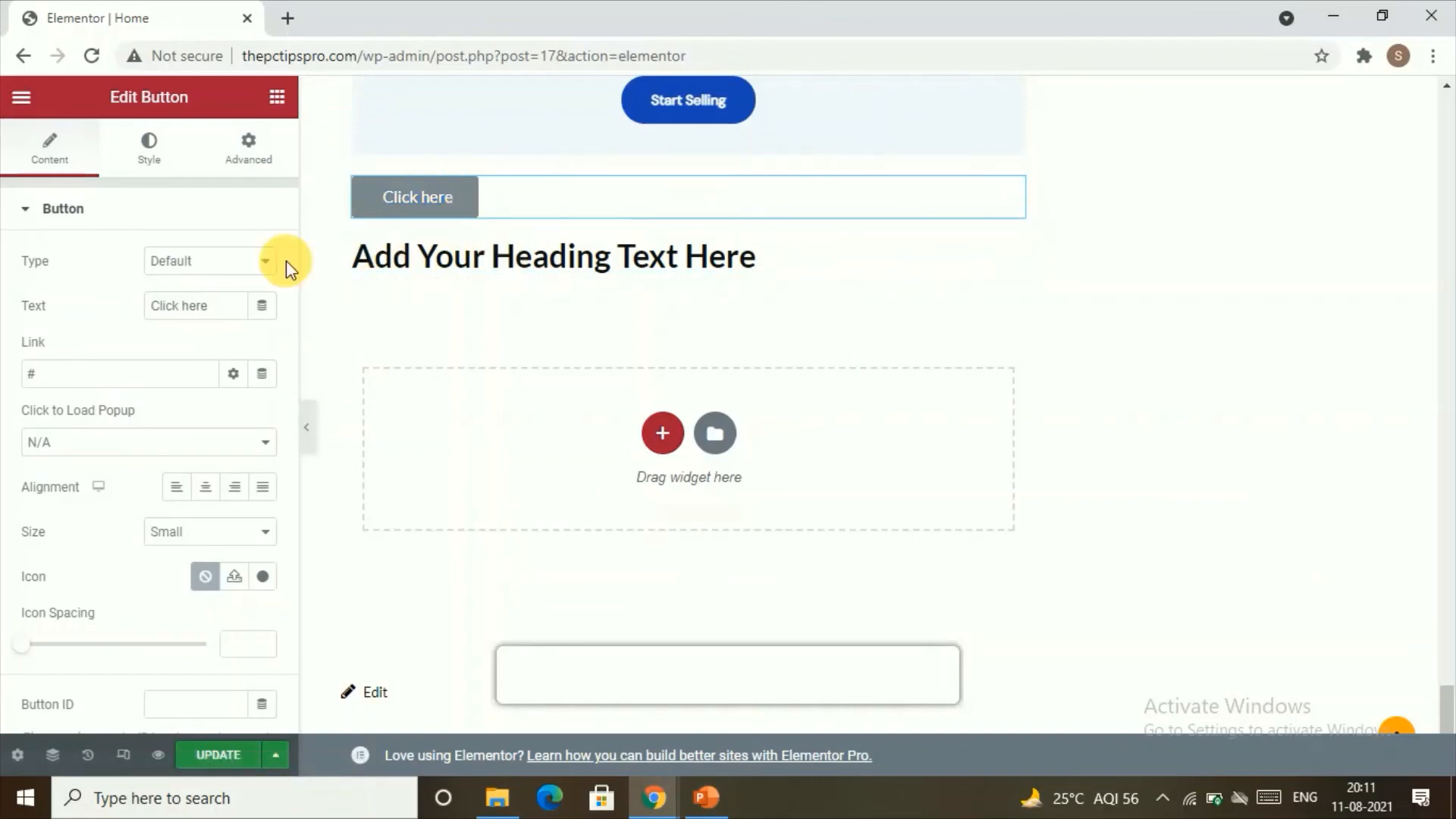
left_click(276, 97)
Step: Delete the two blank sections above the aloe vera and couch image block
scroll(371, 201, "up", 2)
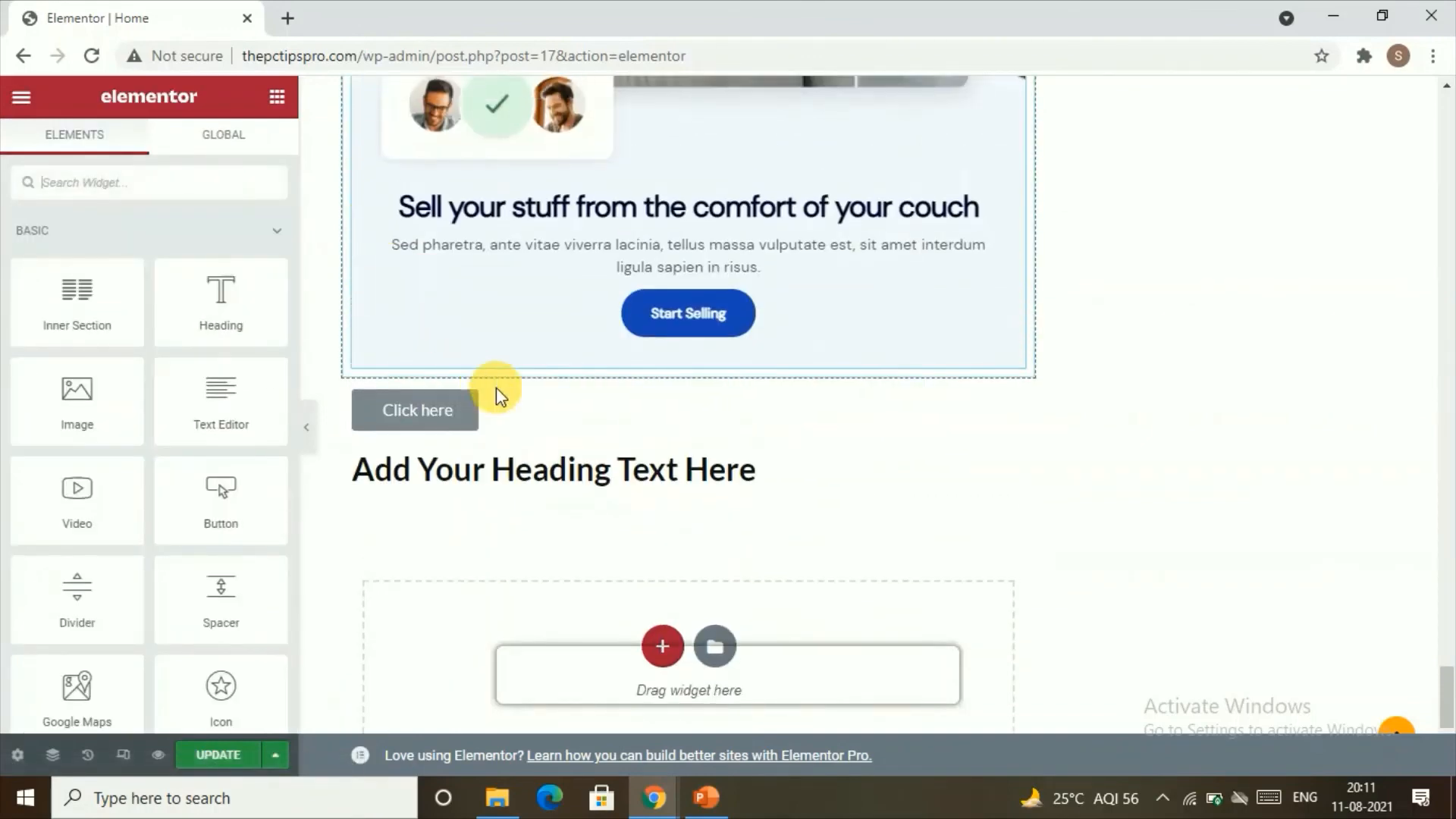
scroll(484, 295, "down", 3)
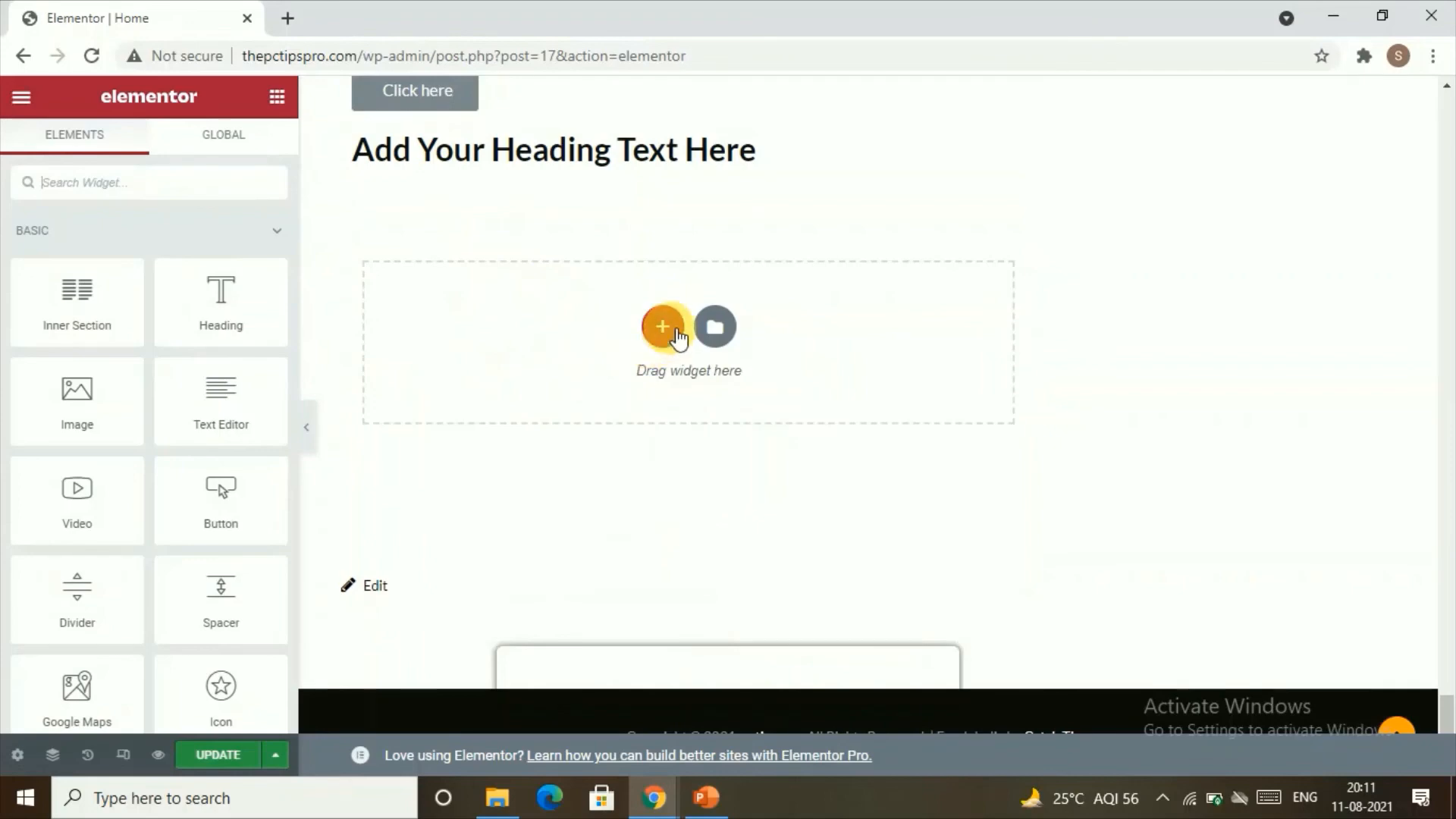
scroll(667, 311, "up", 10)
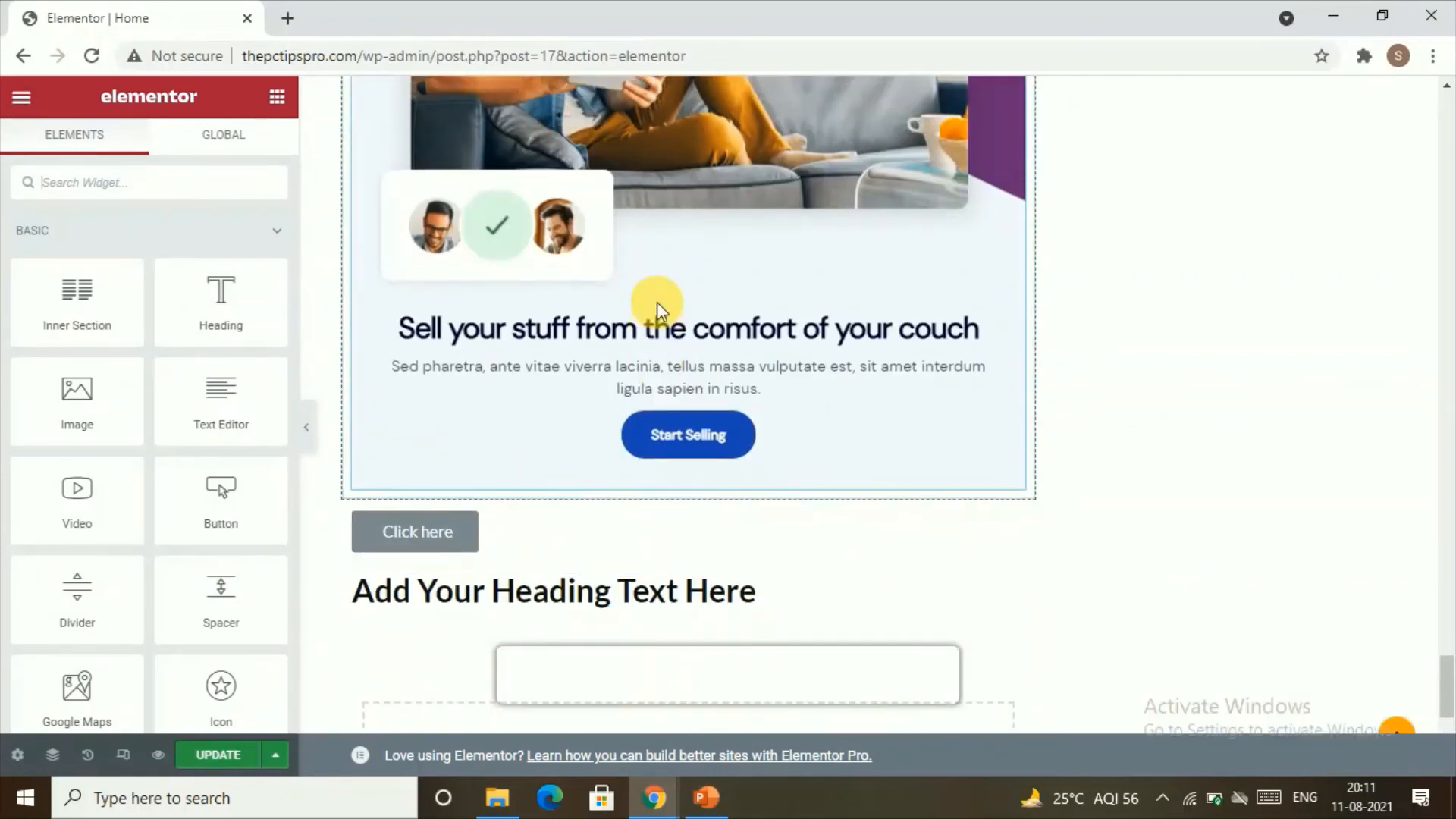
scroll(660, 282, "up", 7)
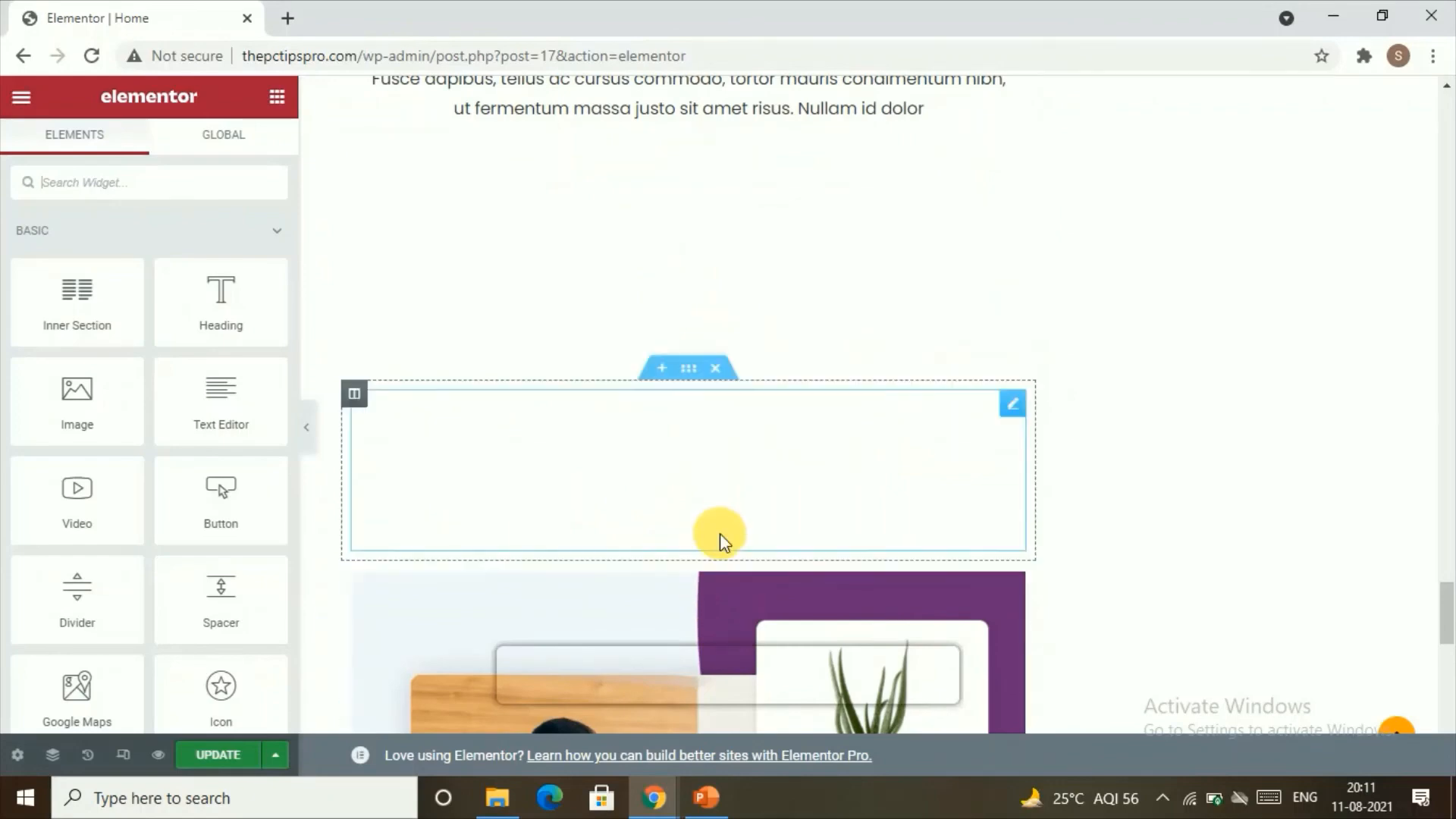
left_click(731, 376)
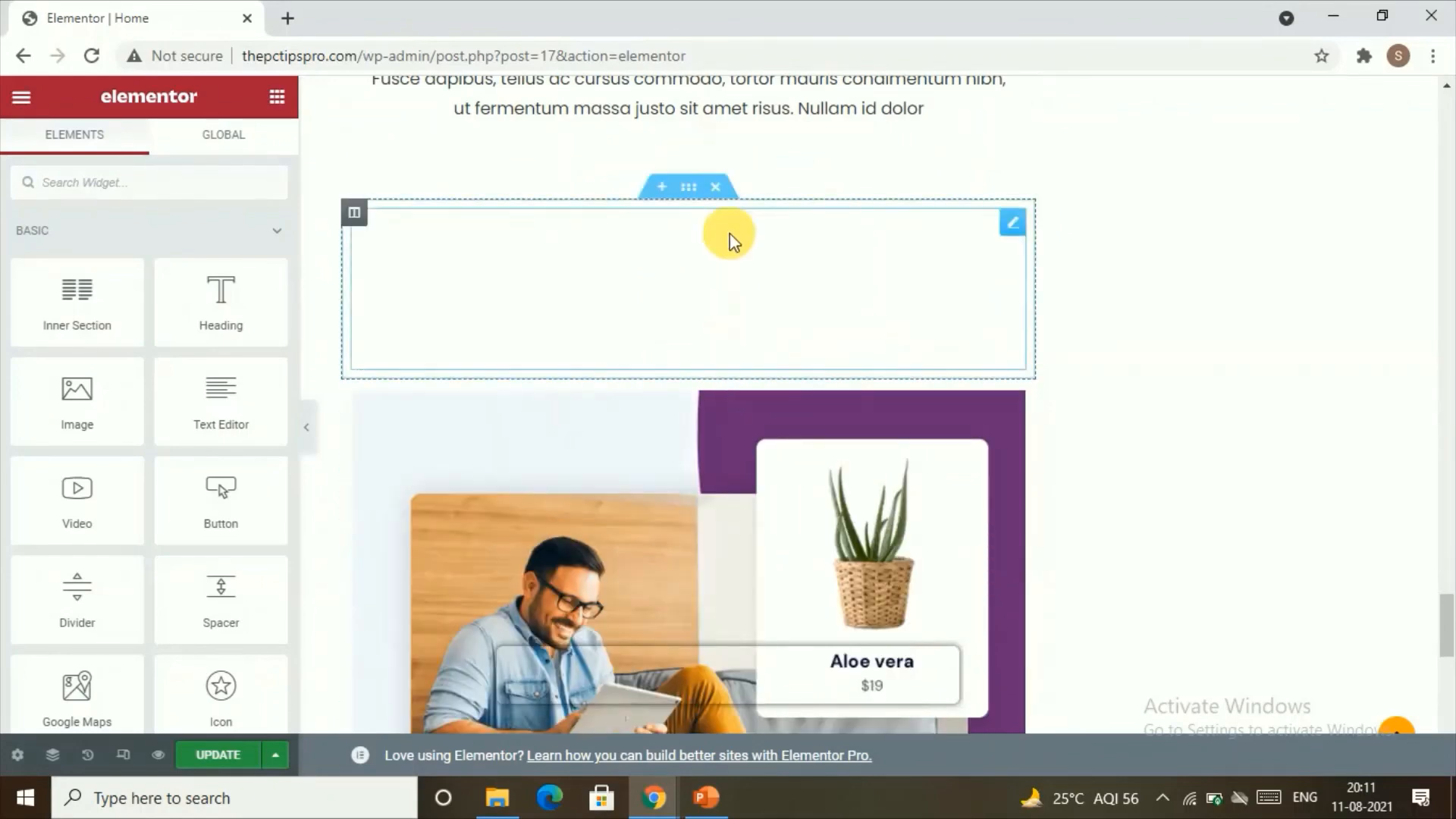
left_click(713, 182)
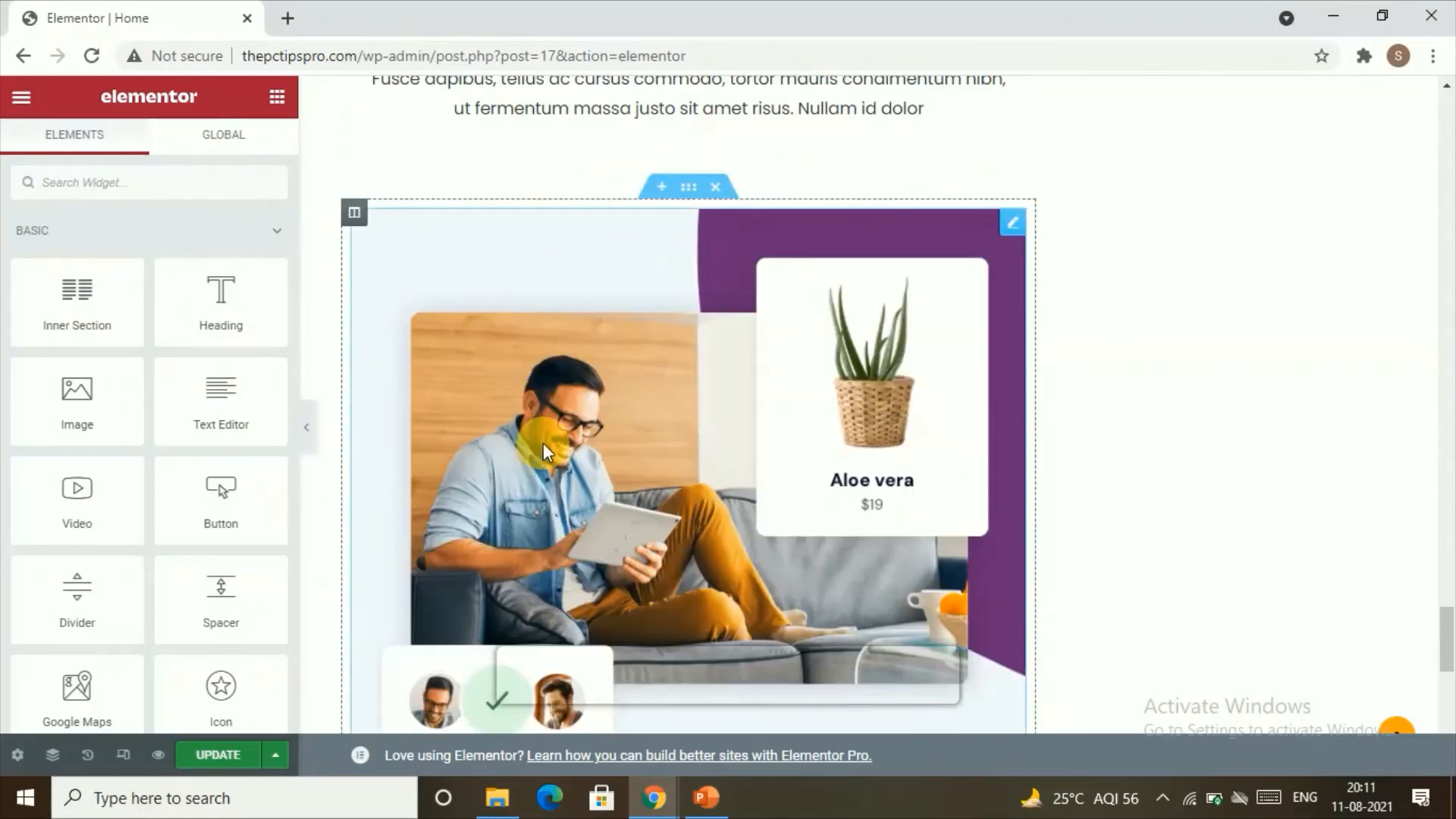
Step: Look over the Recent Projects section and the working process columns above it
scroll(544, 417, "up", 12)
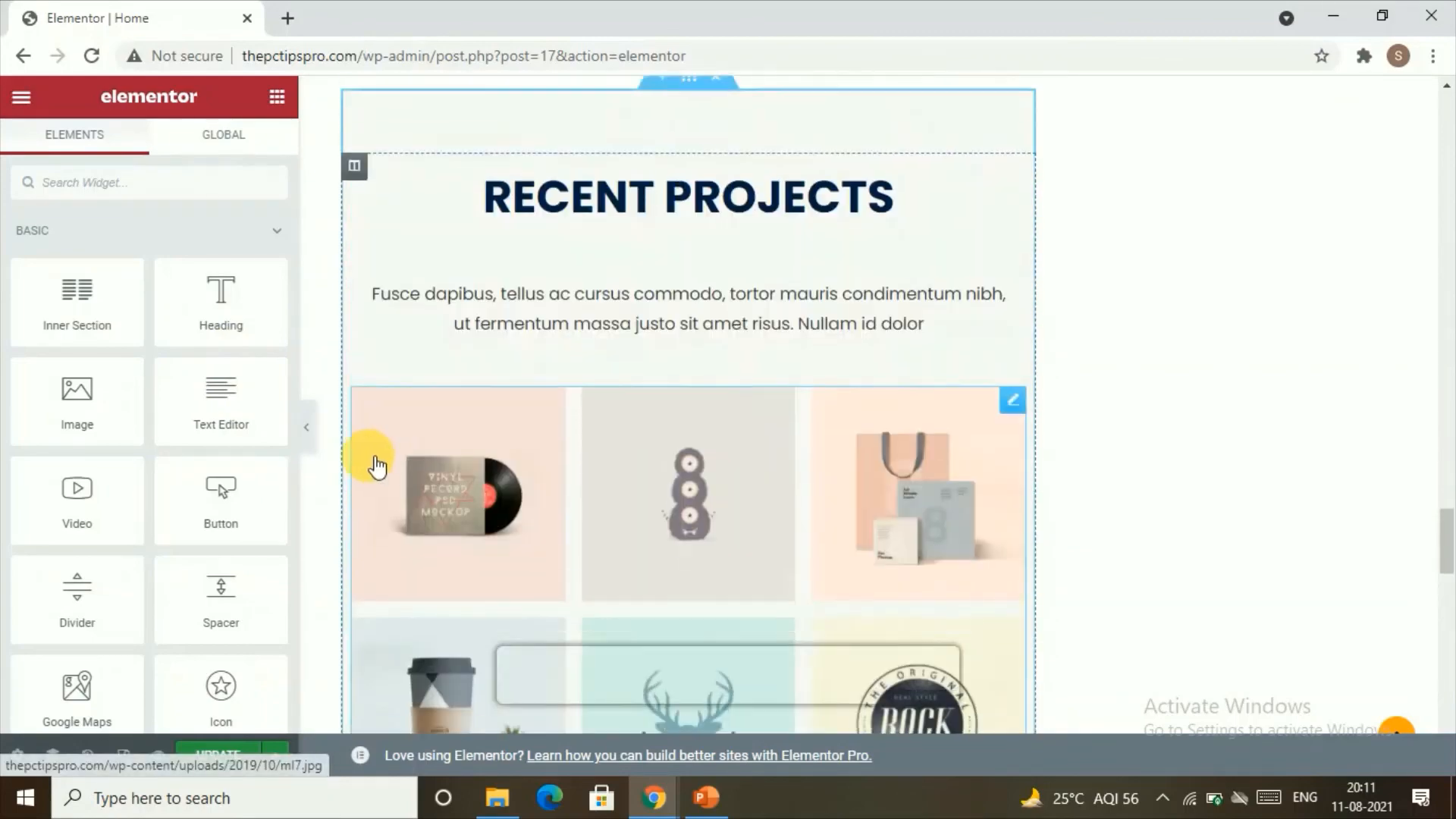
scroll(342, 470, "down", 5)
scroll(497, 384, "up", 10)
scroll(475, 607, "down", 4)
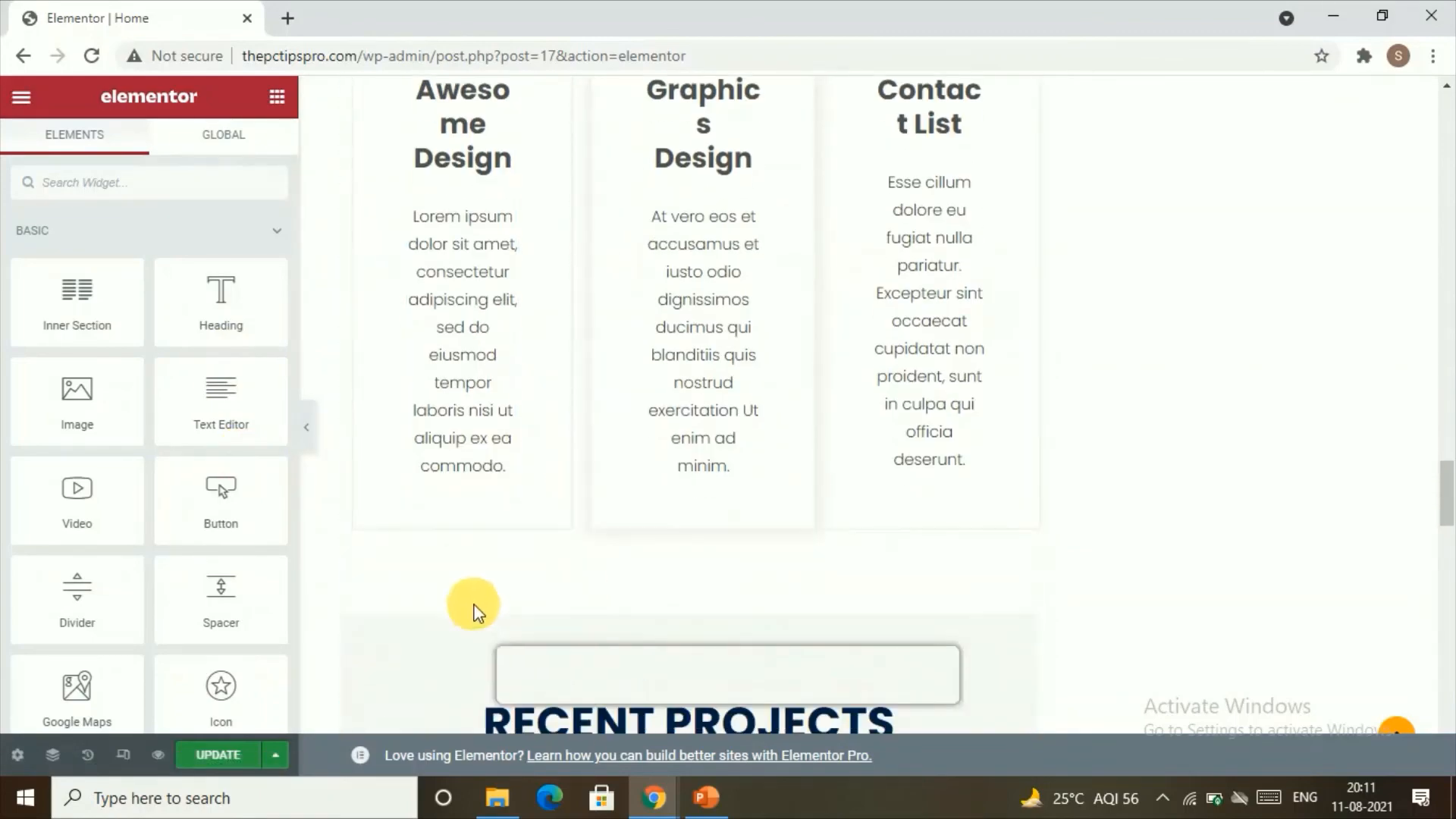
Step: Open the Recent Projects heading and the paragraph beneath it to view their content settings
left_click(599, 430)
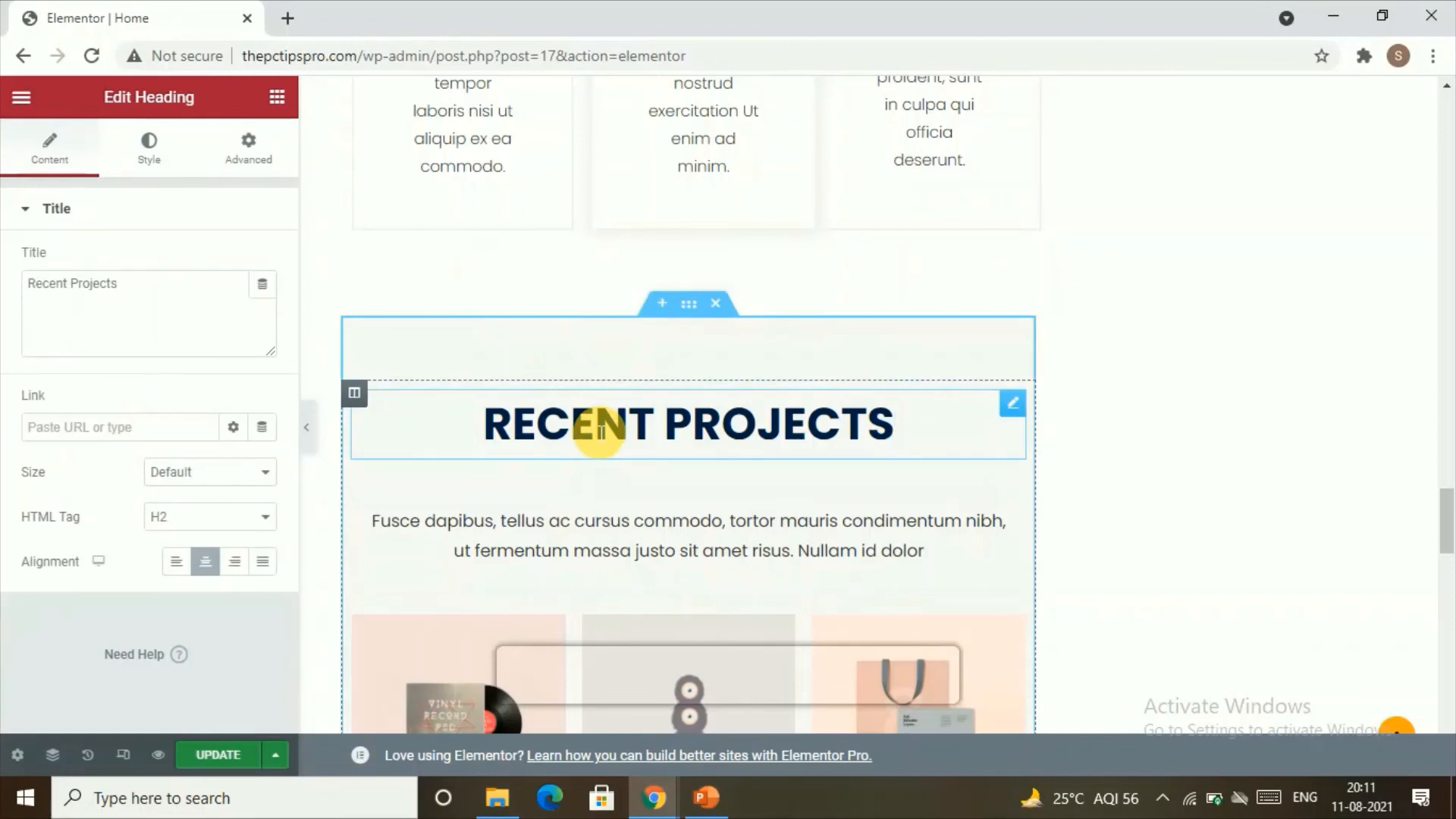
left_click(85, 287)
left_click(415, 523)
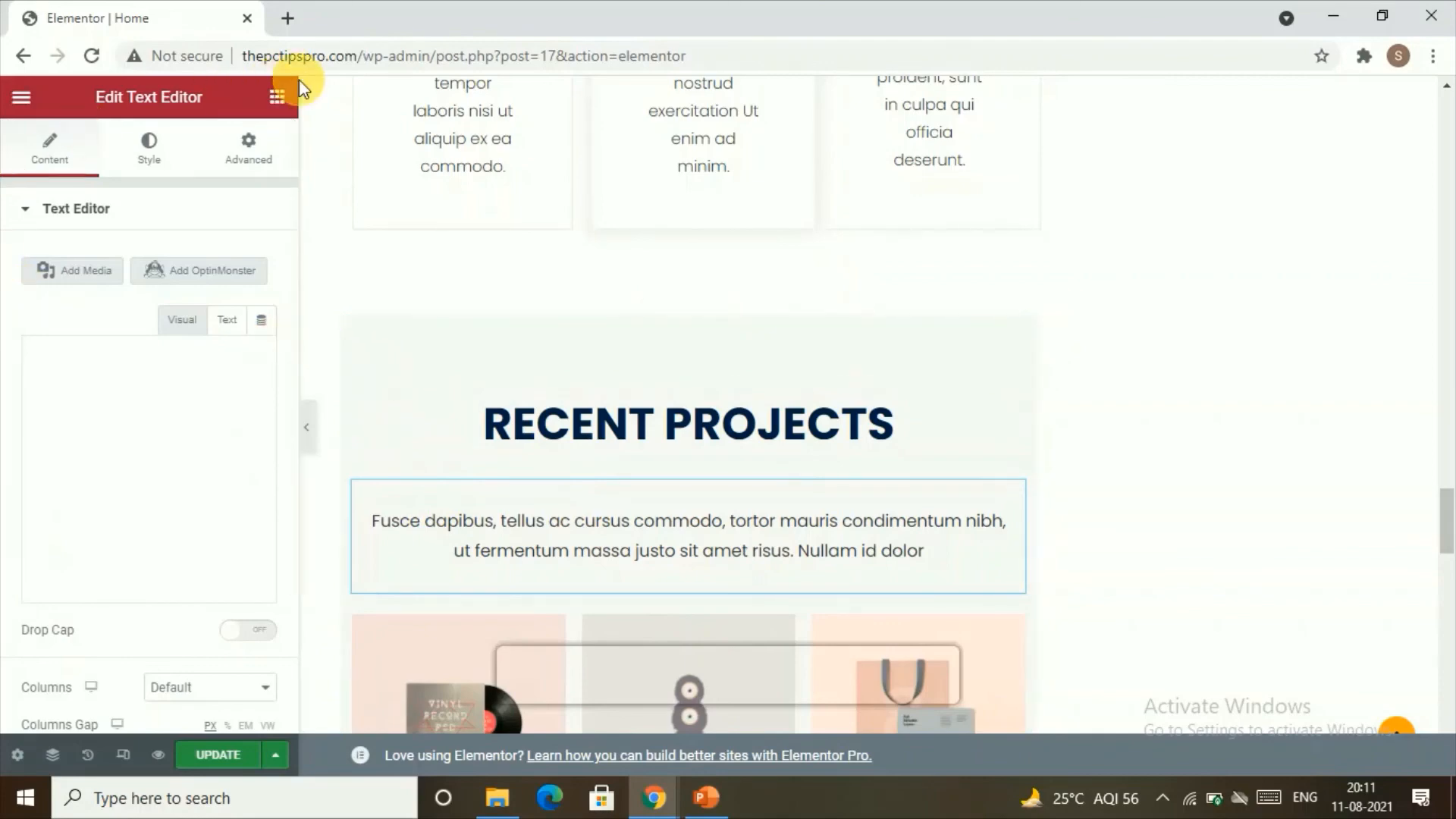
Step: Return to the widget list and look through the available basic and Pro widgets
left_click(277, 97)
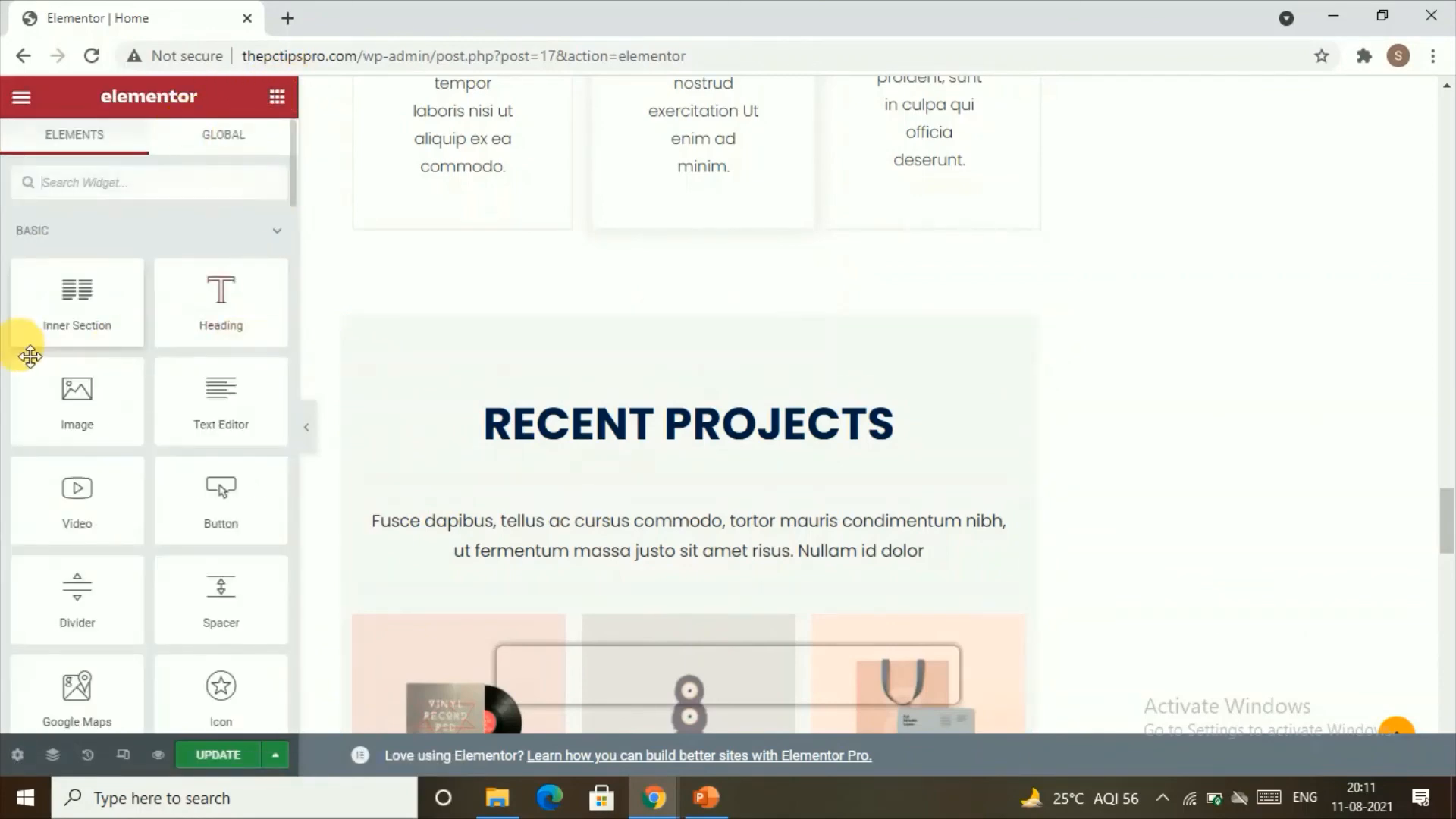
scroll(31, 356, "down", 1)
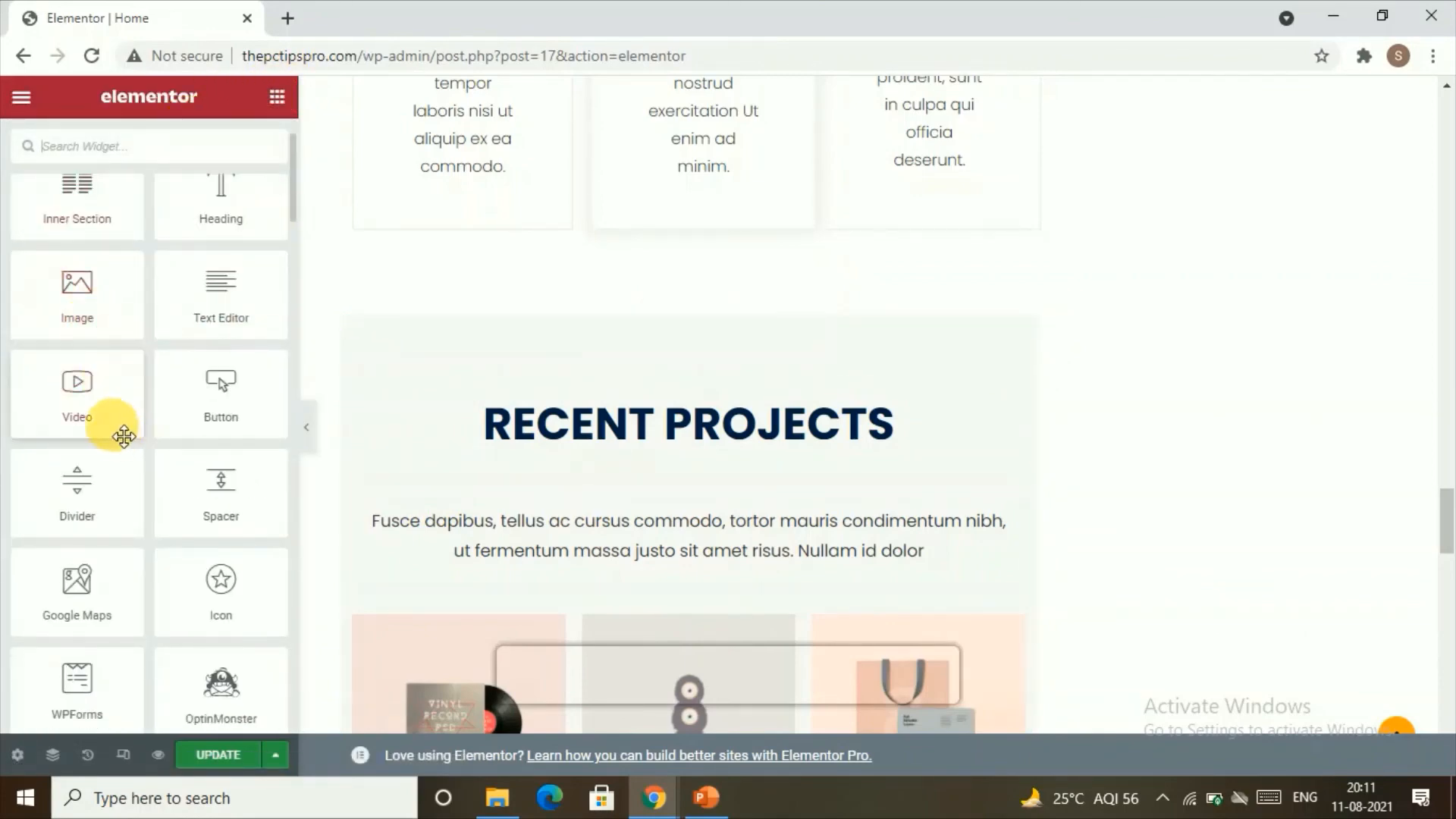
scroll(121, 478, "down", 2)
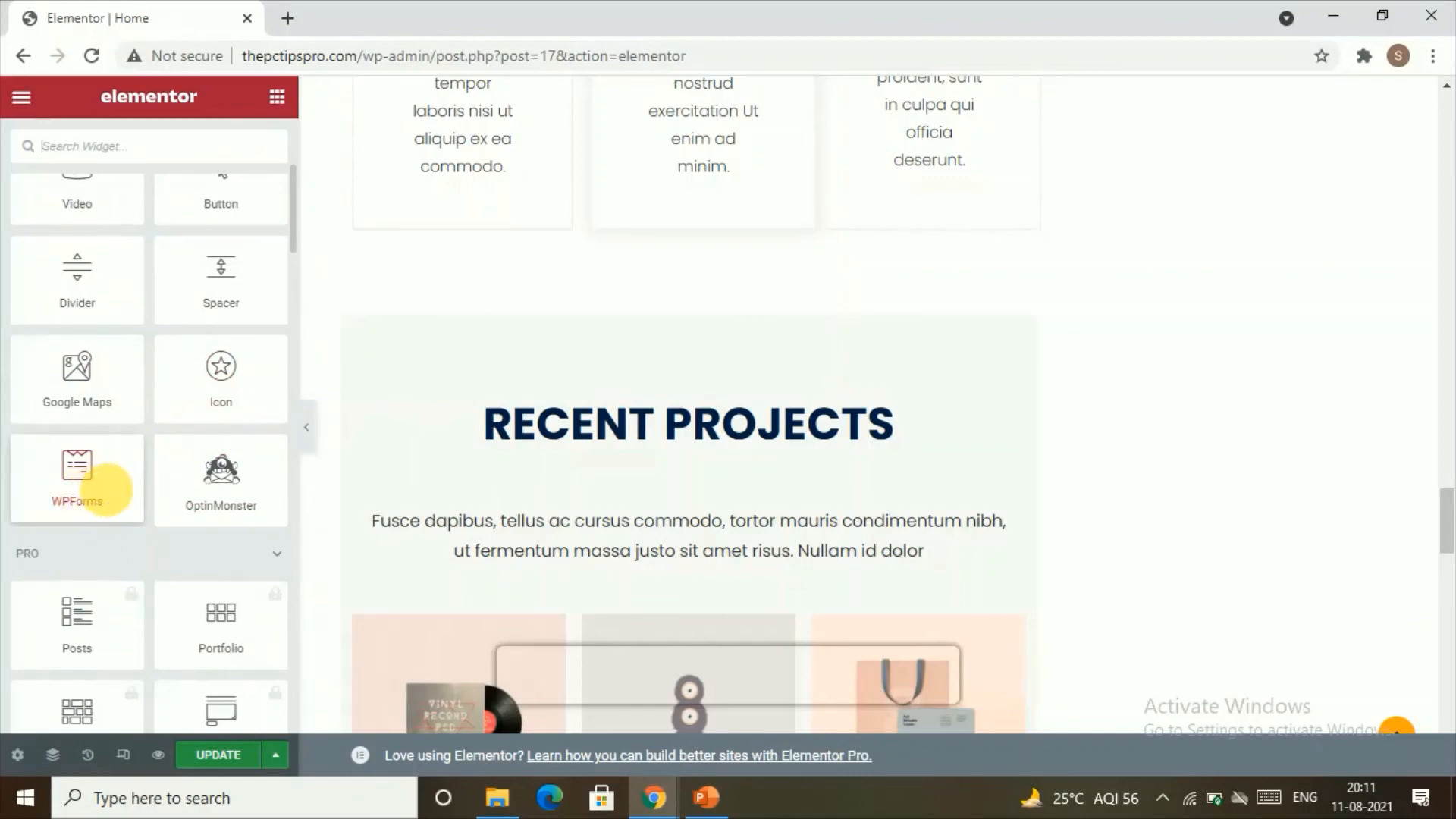
scroll(106, 497, "down", 2)
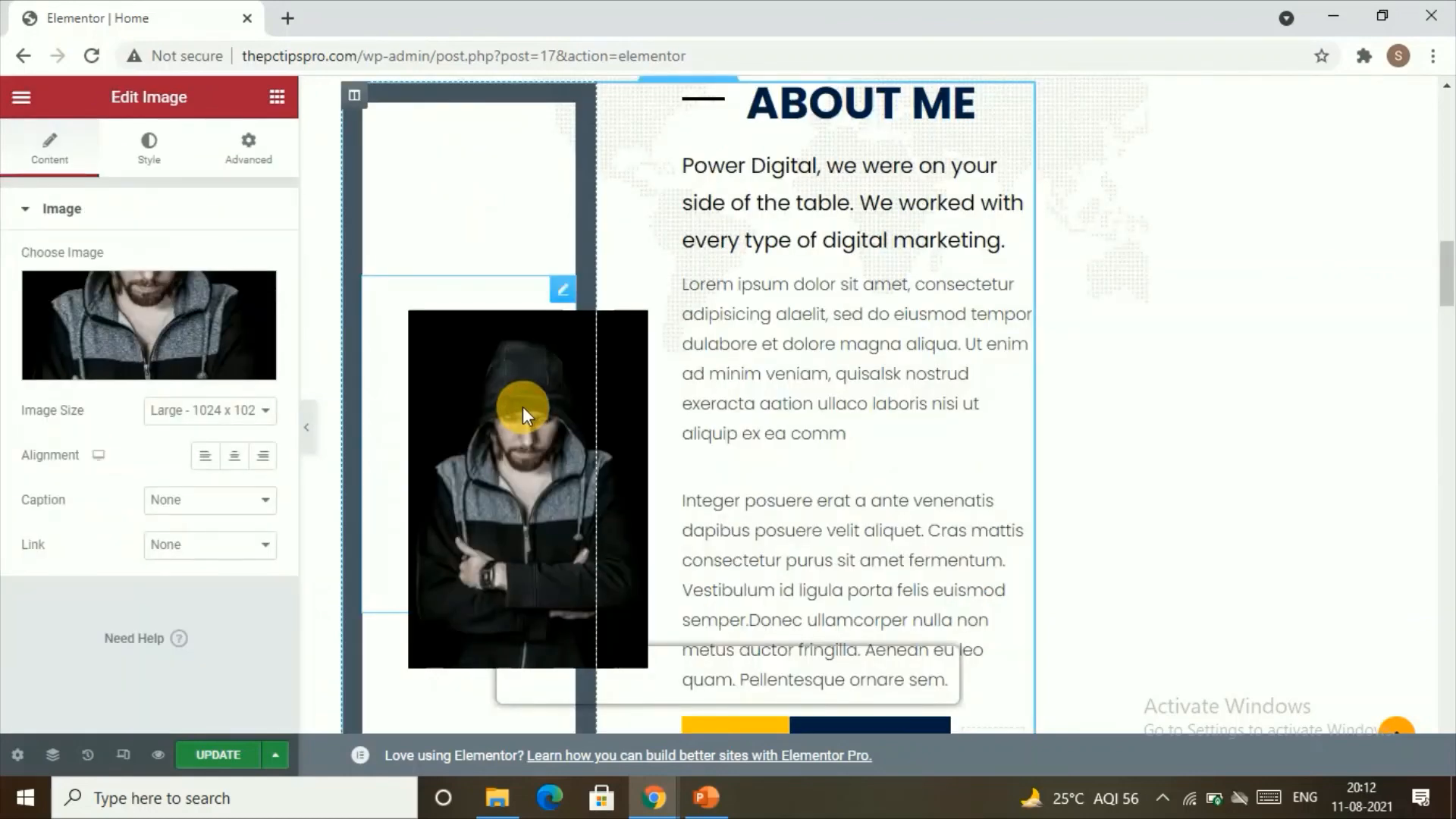
Step: View the media upload options for the About Me portrait and close them without choosing a new image
left_click(156, 371)
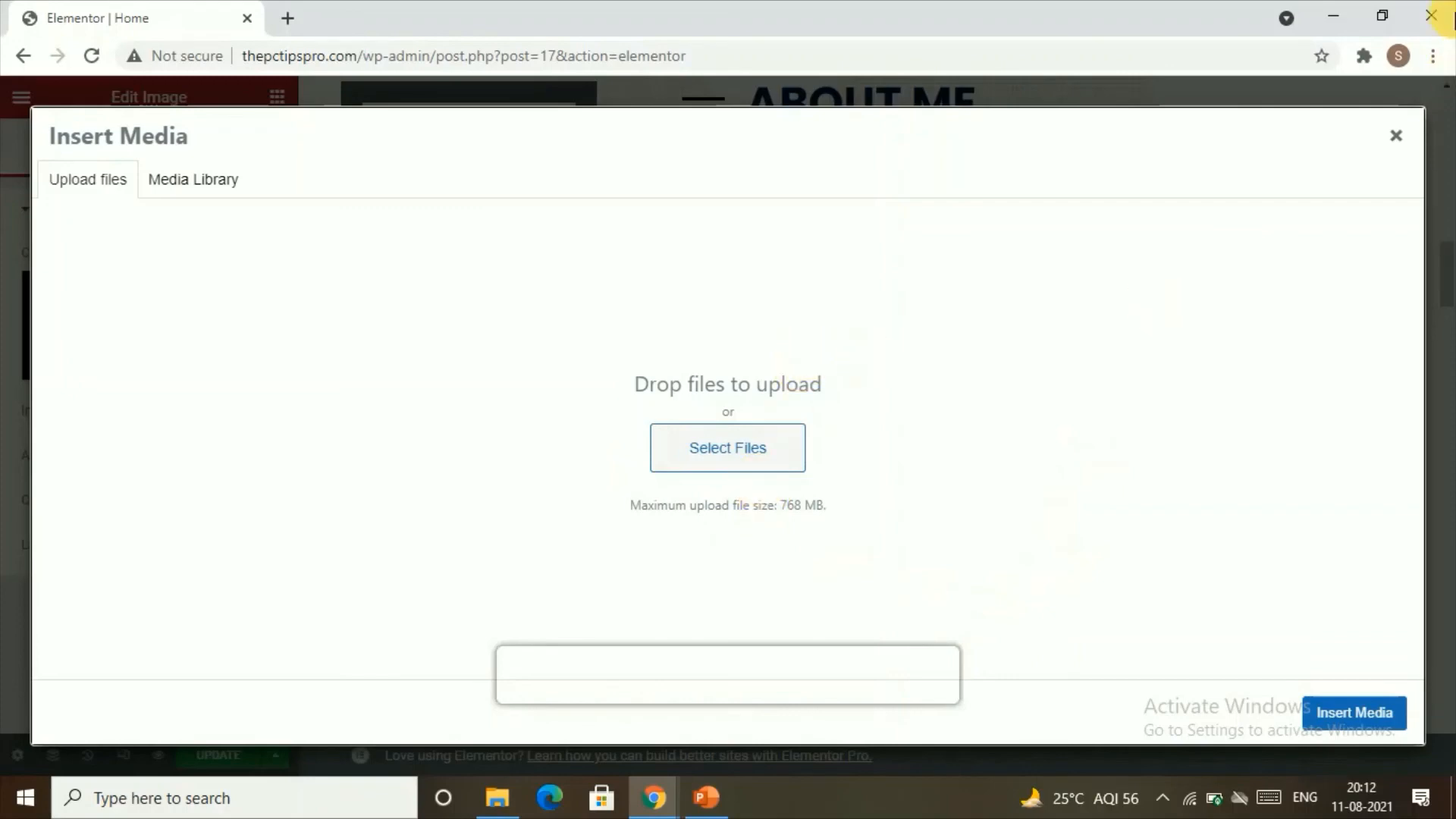
left_click(1396, 135)
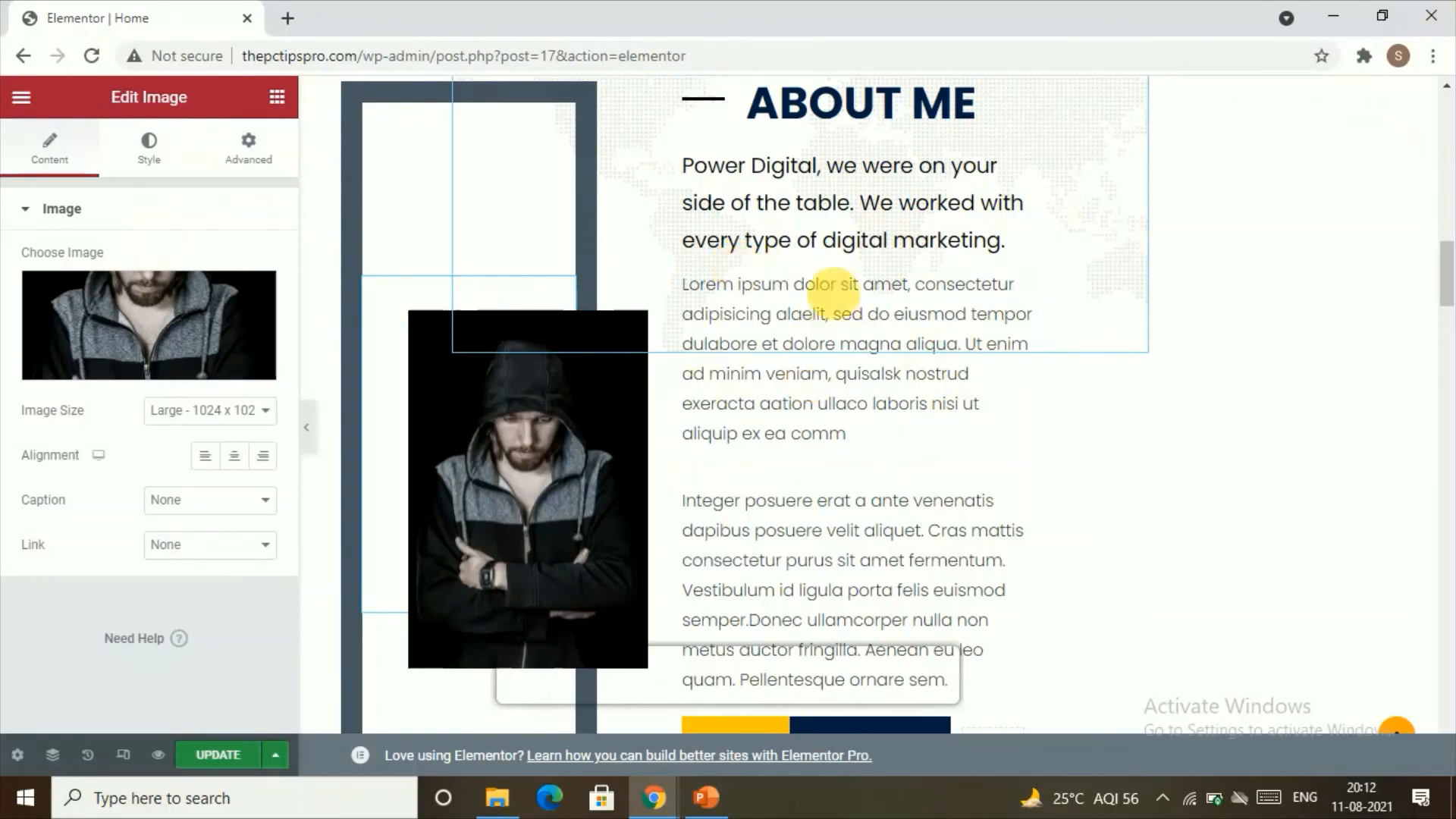
Step: Open the Web Developer heading in the hero section and examine its title, link and size options
scroll(948, 216, "up", 4)
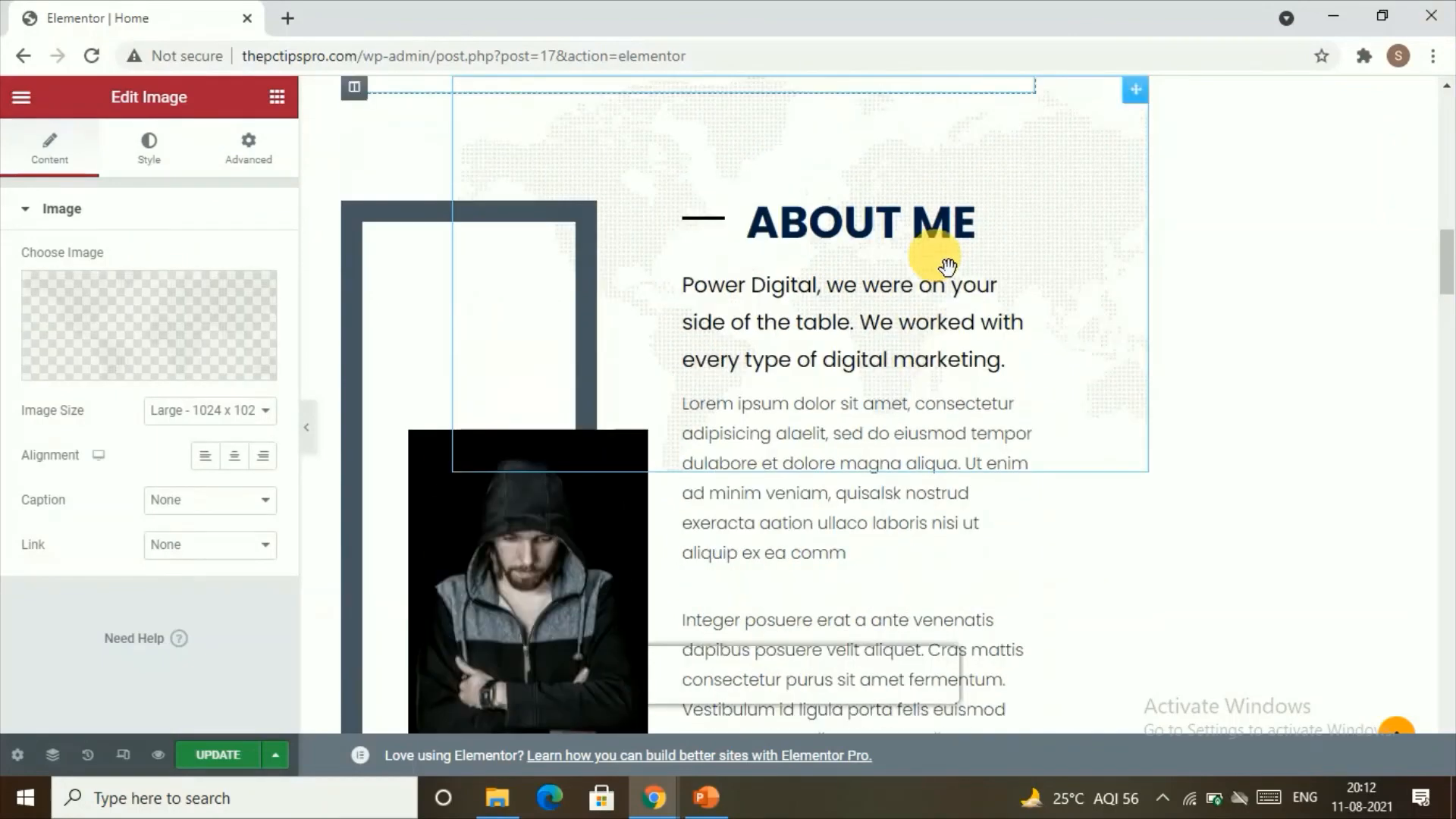
scroll(1142, 259, "up", 1)
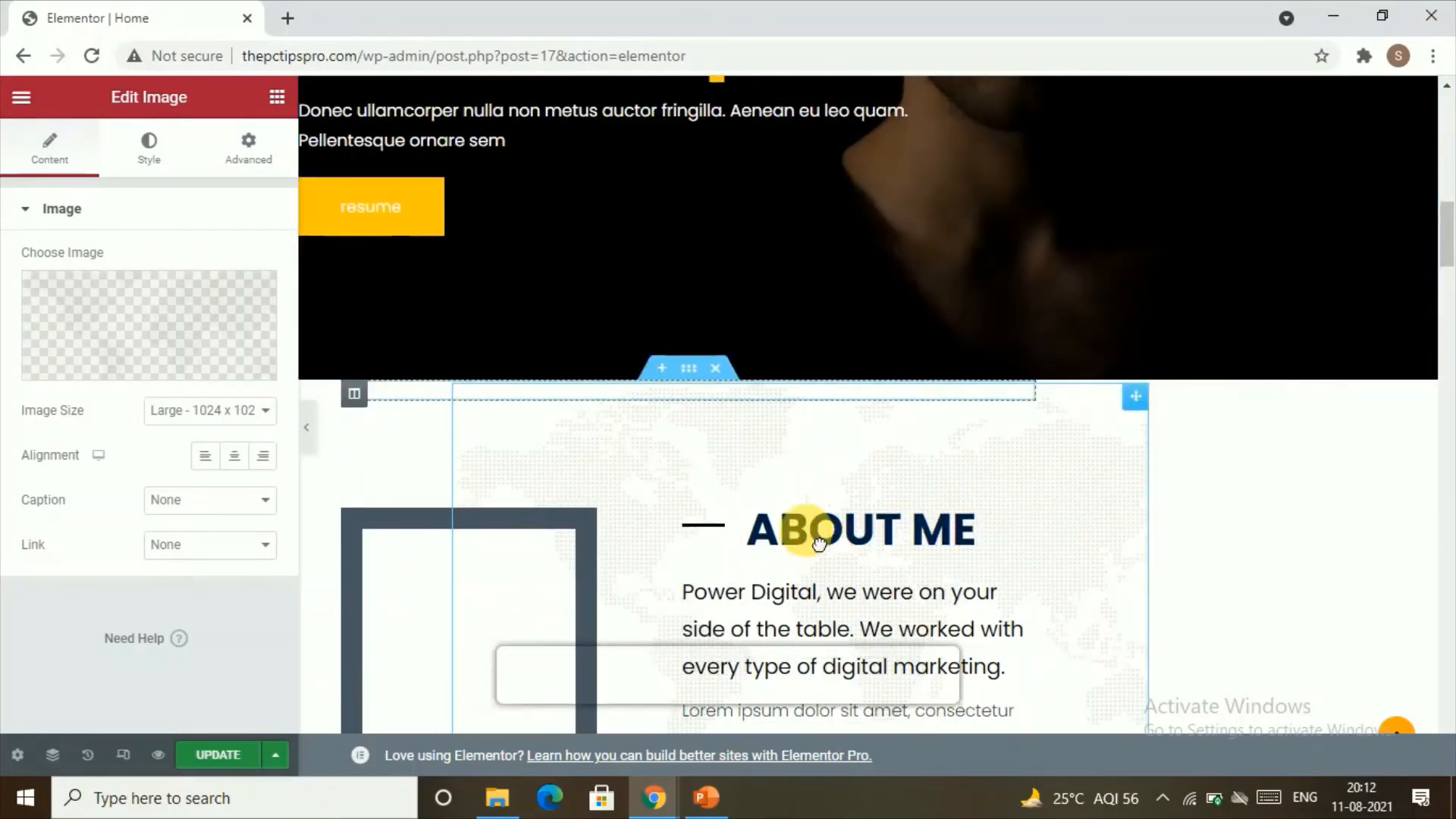
scroll(586, 276, "up", 5)
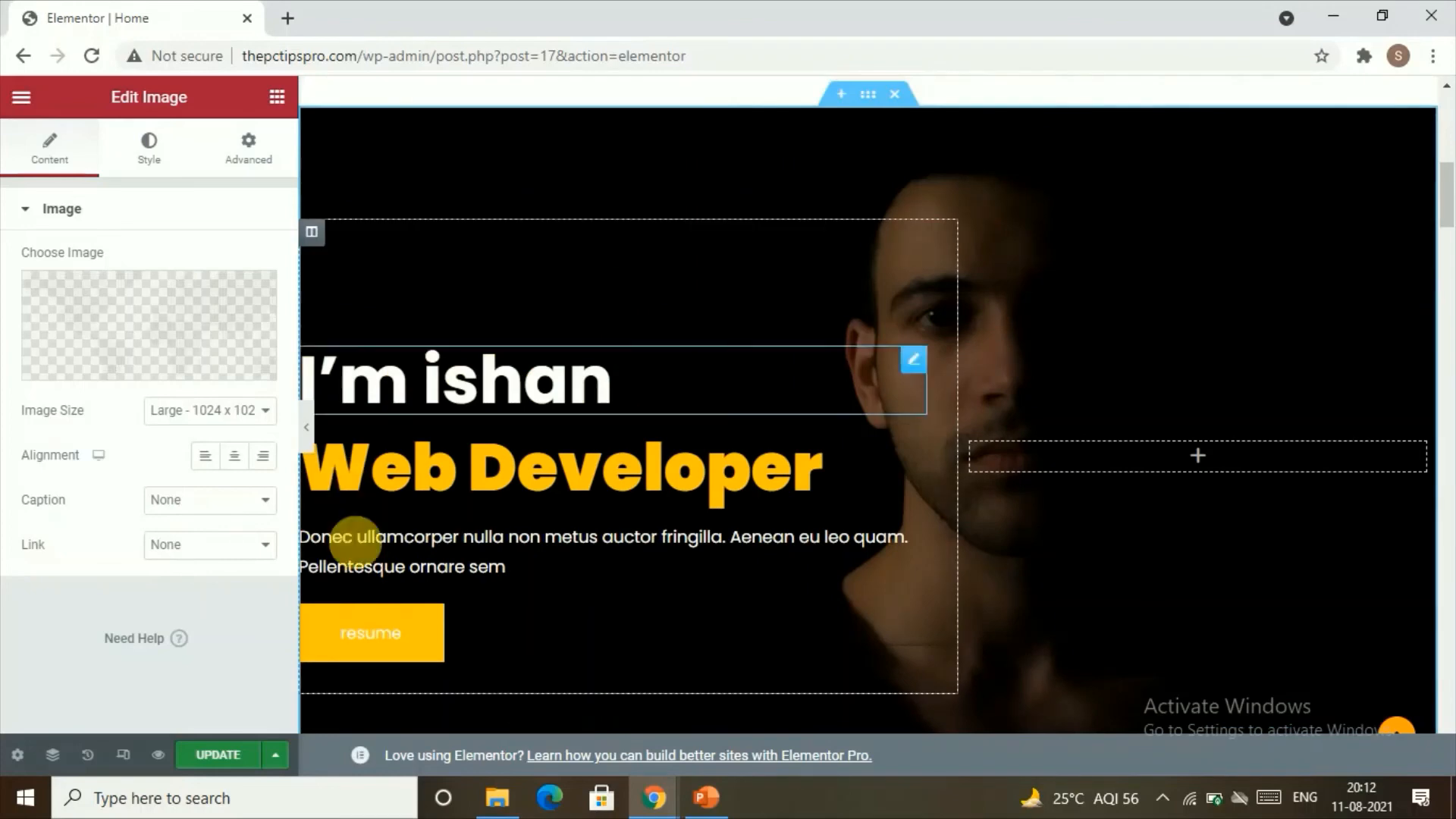
left_click(453, 488)
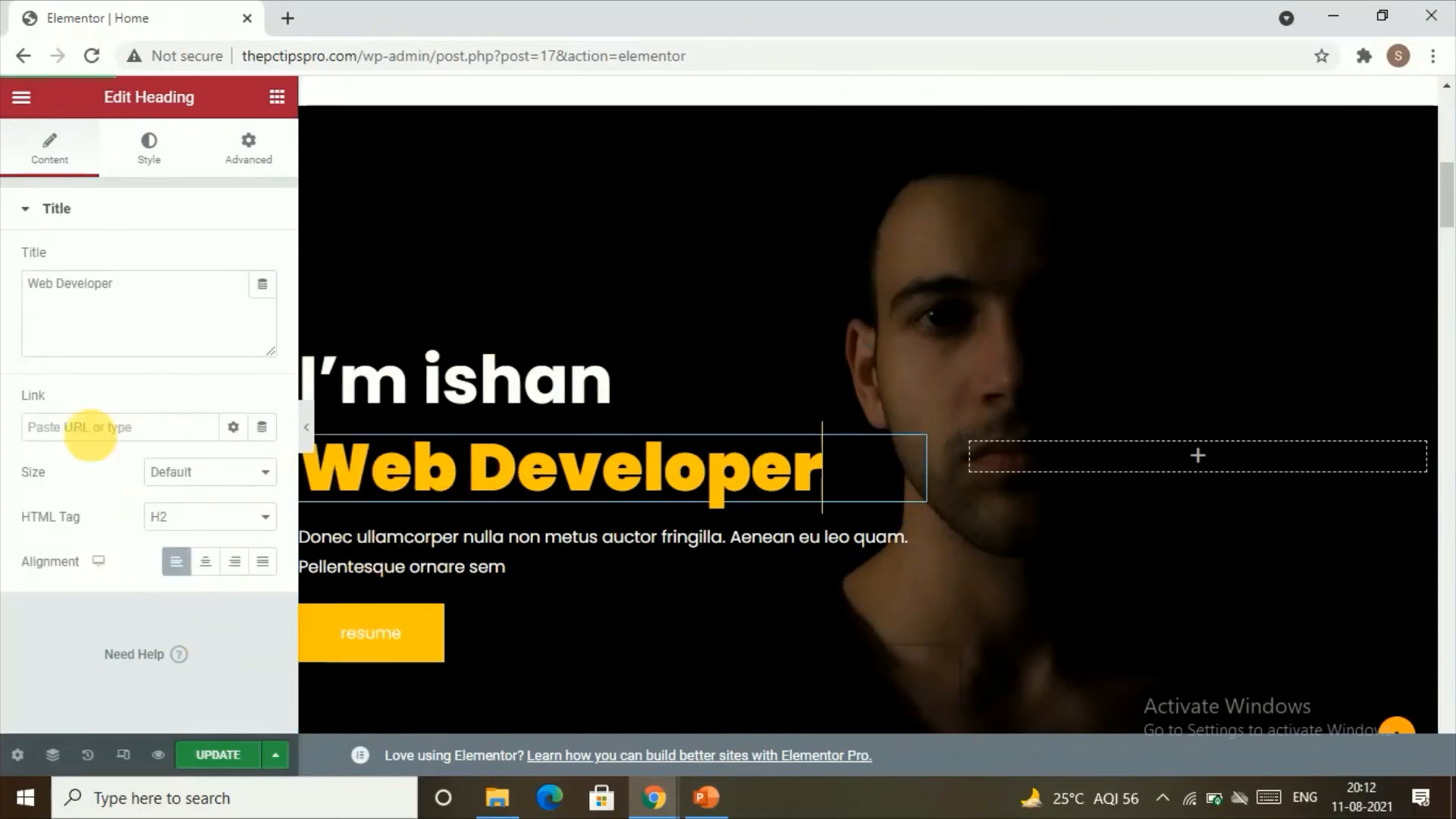
left_click(214, 475)
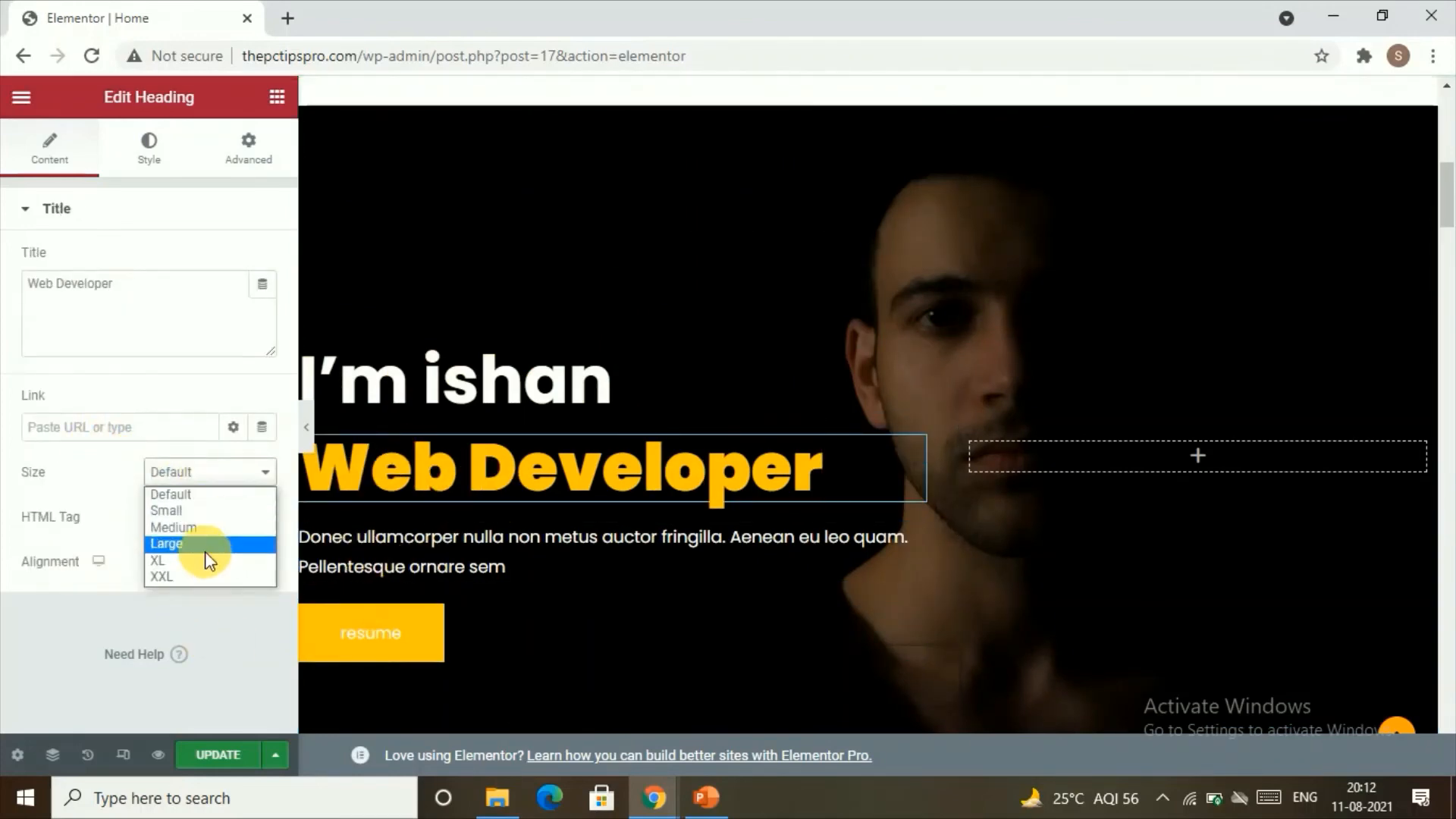
left_click(211, 474)
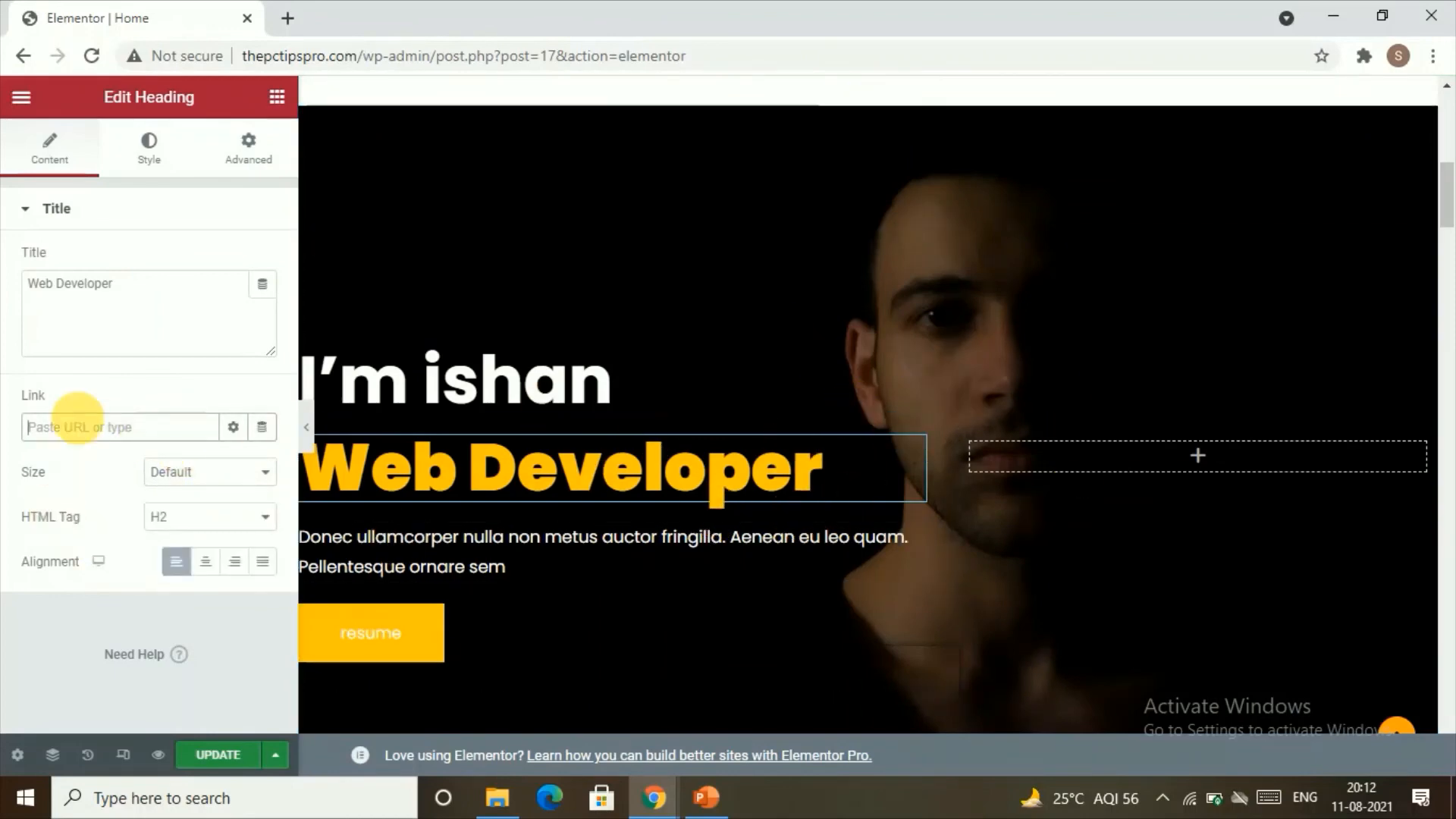
left_click(155, 342)
left_click_drag(135, 288, 93, 292)
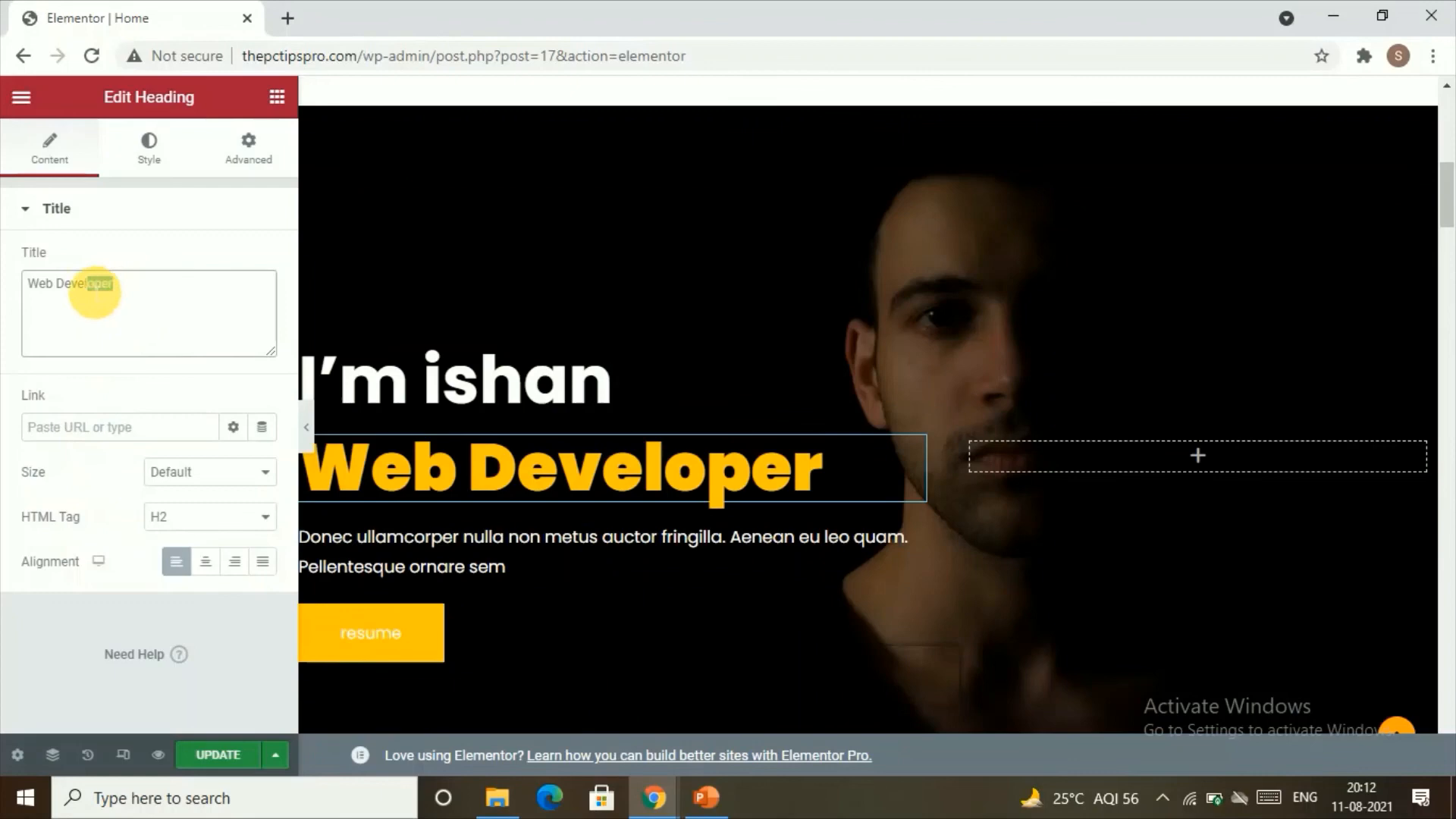
Step: Examine the Web Developer heading's style and advanced settings, including its responsive visibility options
left_click(123, 146)
left_click(220, 143)
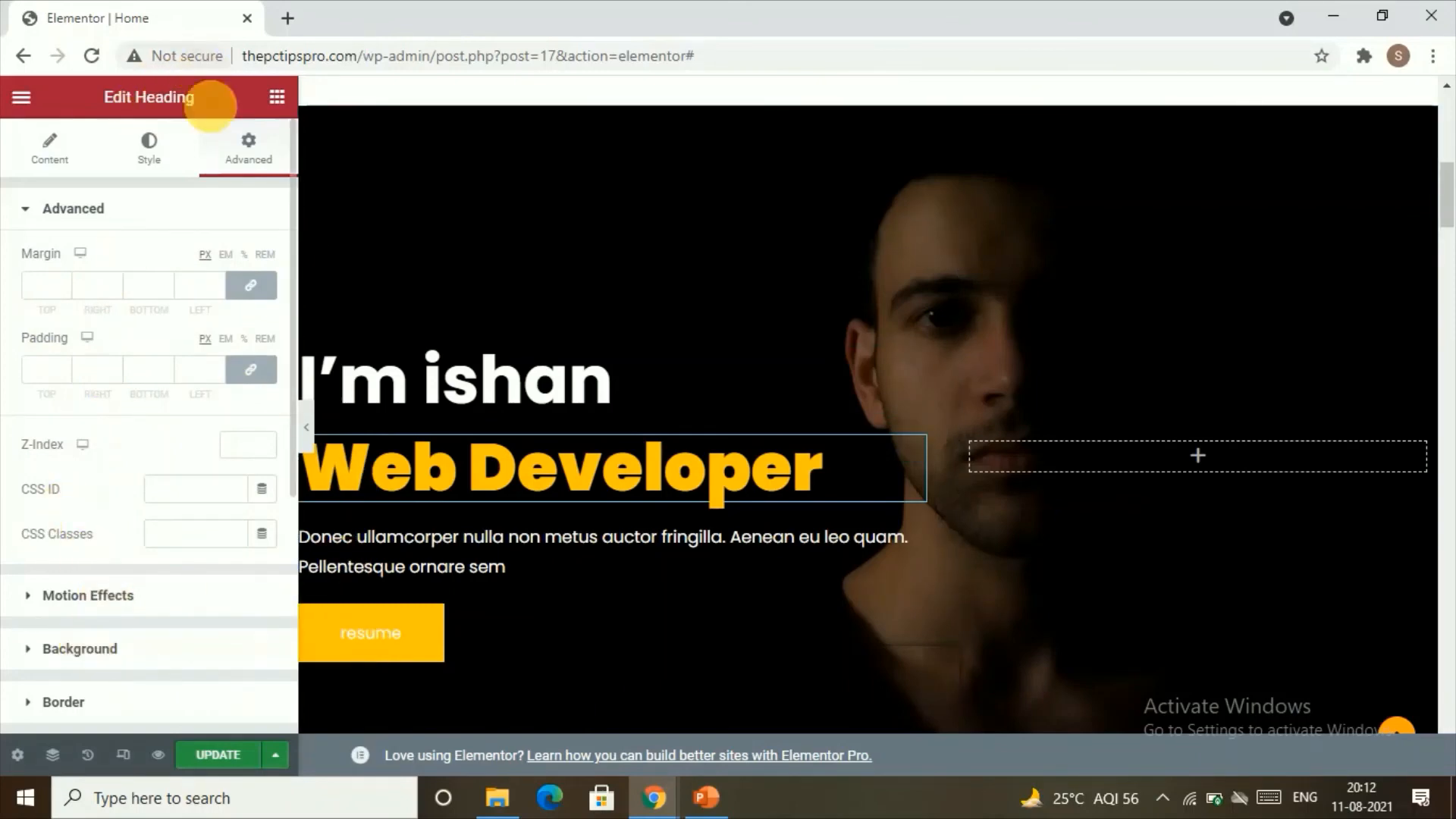
left_click(16, 214)
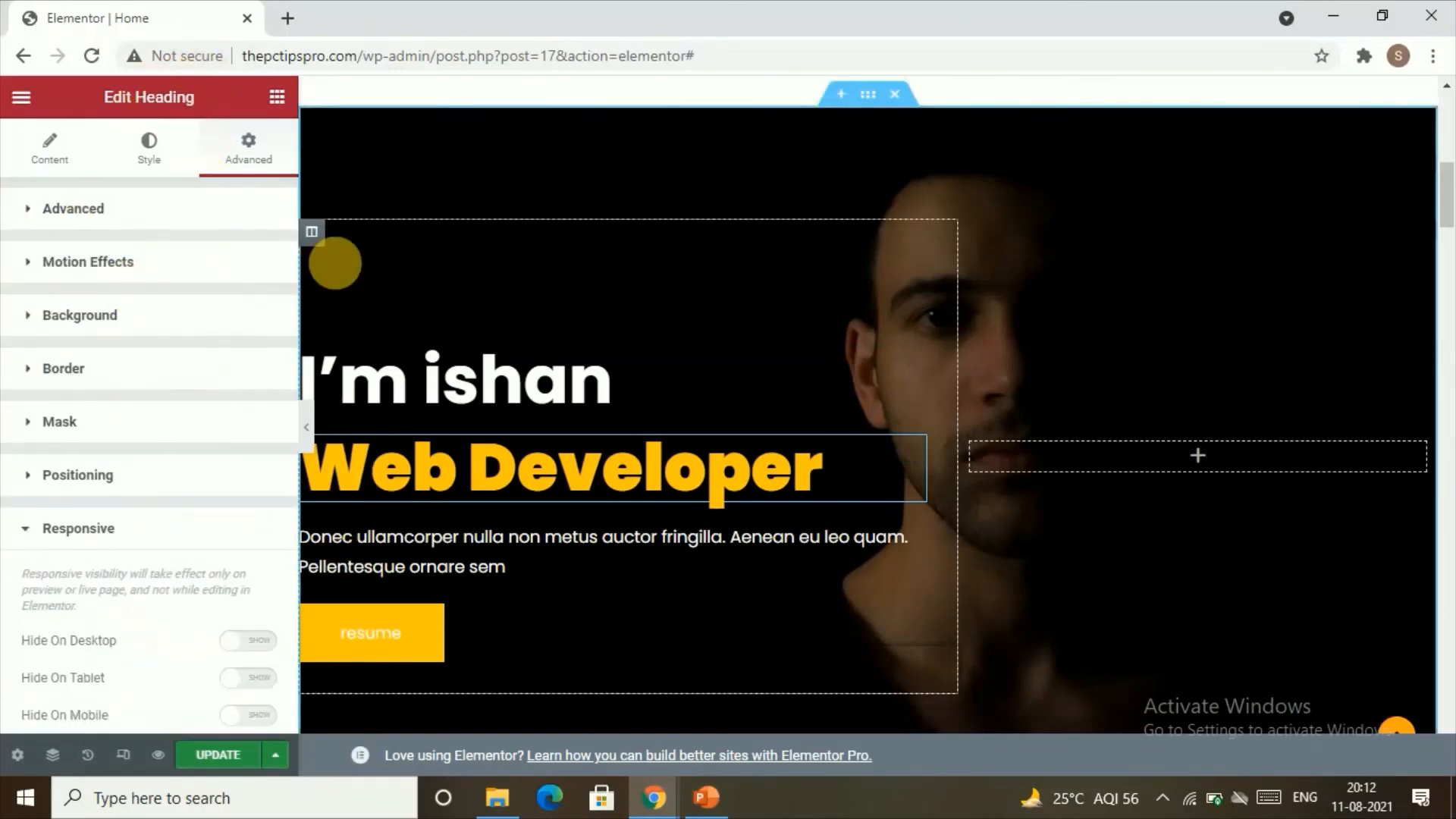